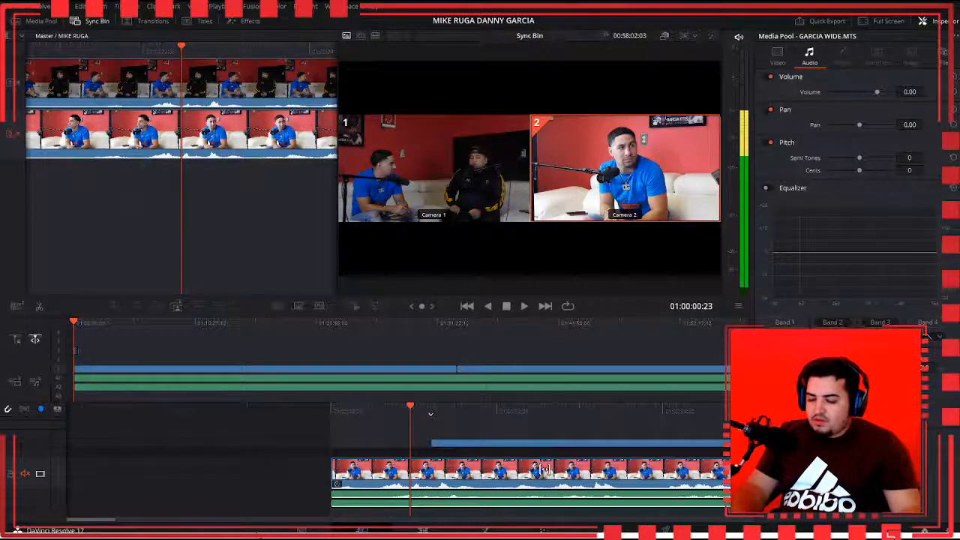
# Step: Play the opening of the synced two-camera timeline in the Sync Bin and return the playhead to the start
pyautogui.moveTo(546, 470); pyautogui.dragTo(496, 470)
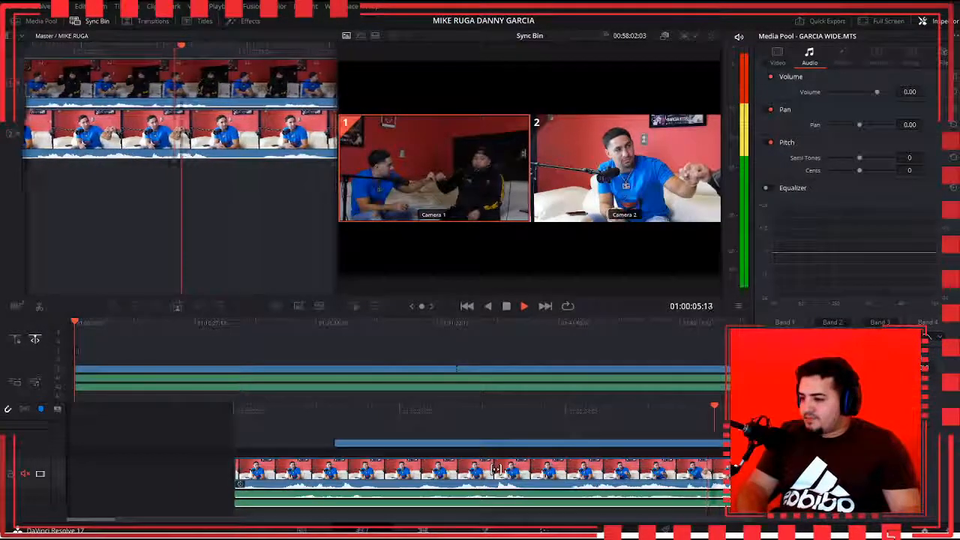
pyautogui.press('space')
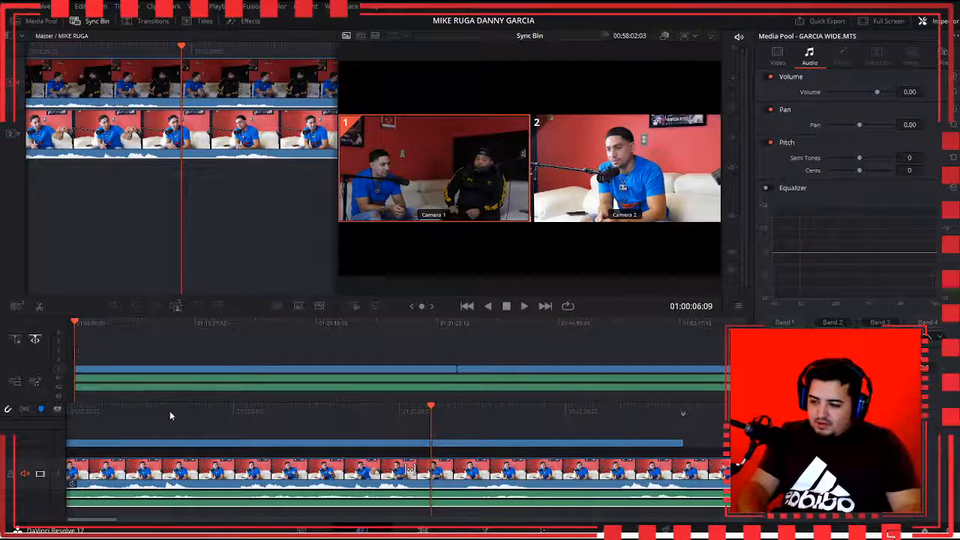
pyautogui.moveTo(114, 519); pyautogui.dragTo(82, 523)
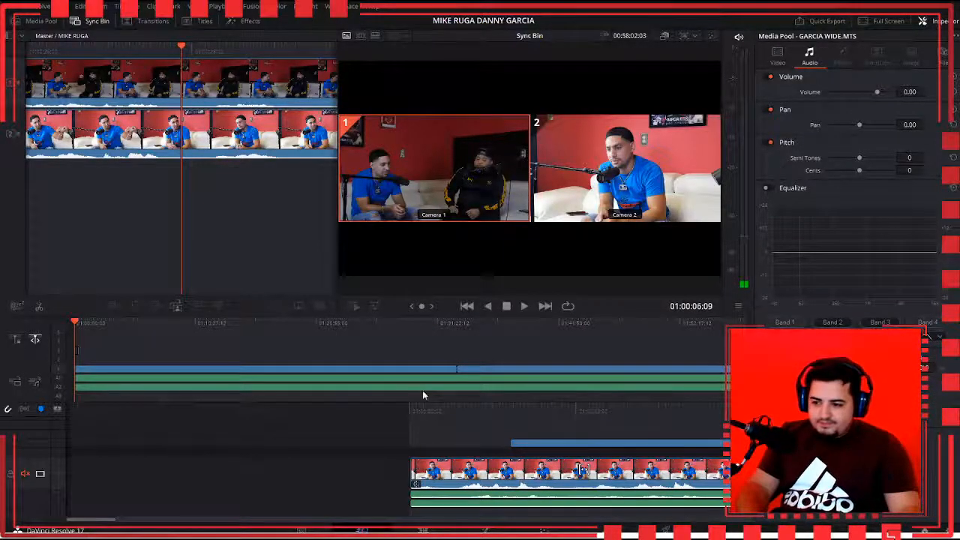
pyautogui.click(379, 403)
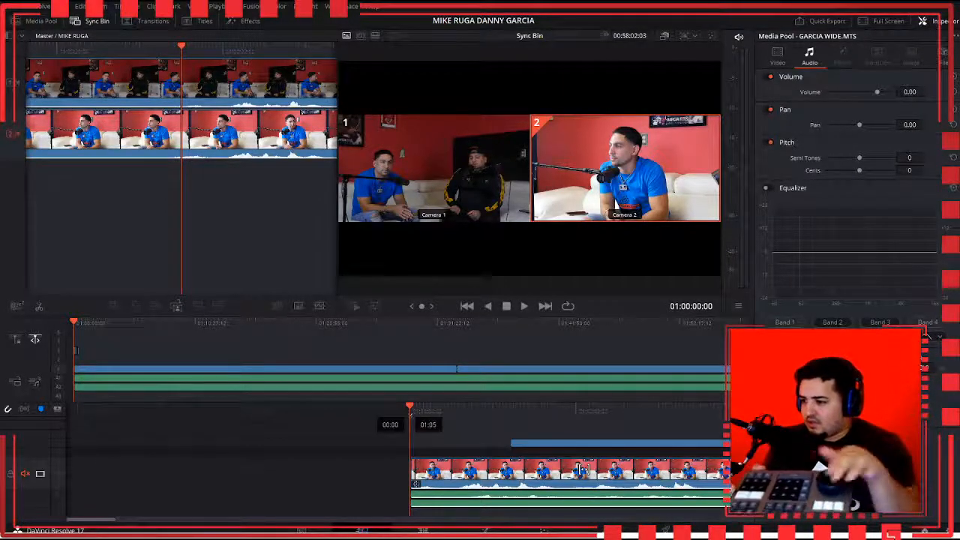
# Step: Review both synced camera angles from the timeline's start to 01:00:04:00 and leave the Sync Bin
pyautogui.press('space')
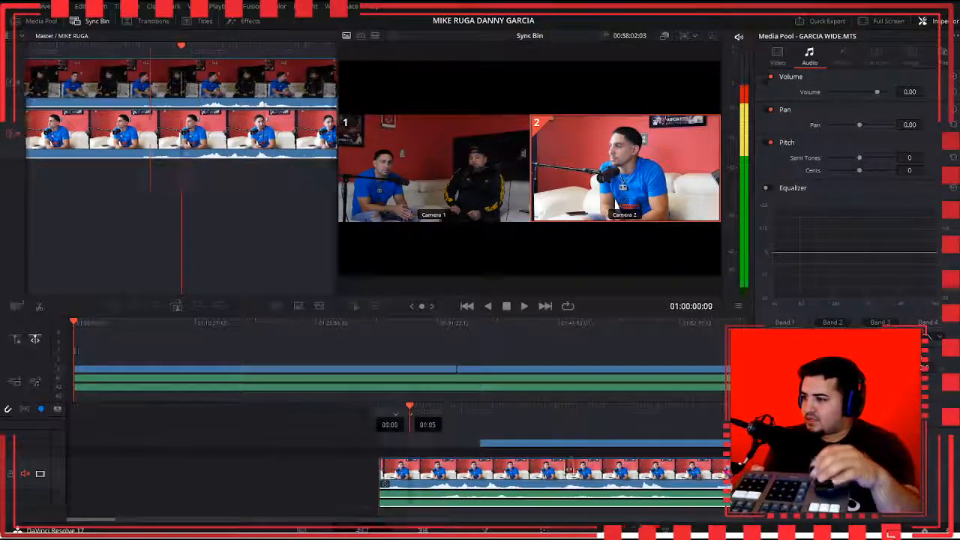
pyautogui.moveTo(583, 469); pyautogui.dragTo(461, 469)
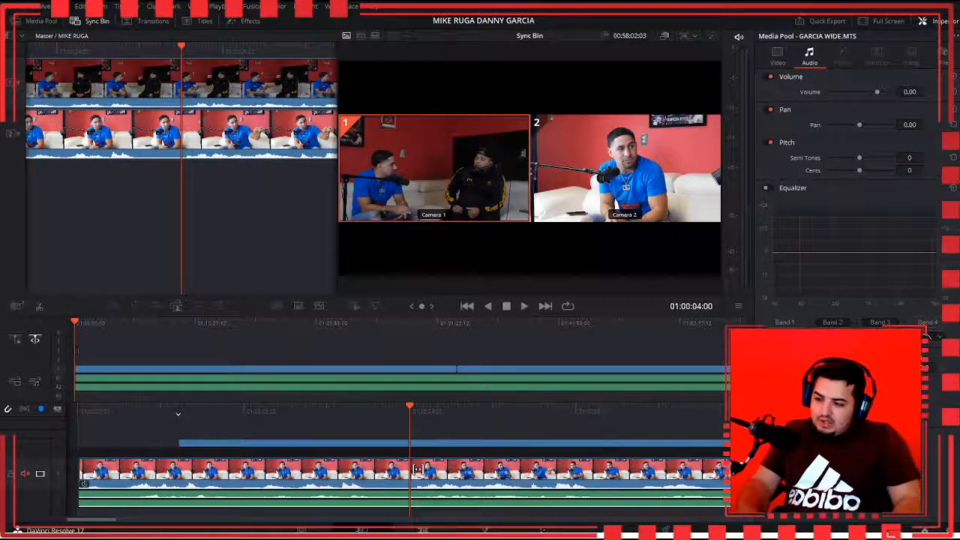
pyautogui.moveTo(417, 470); pyautogui.dragTo(407, 469)
pyautogui.press('Escape')
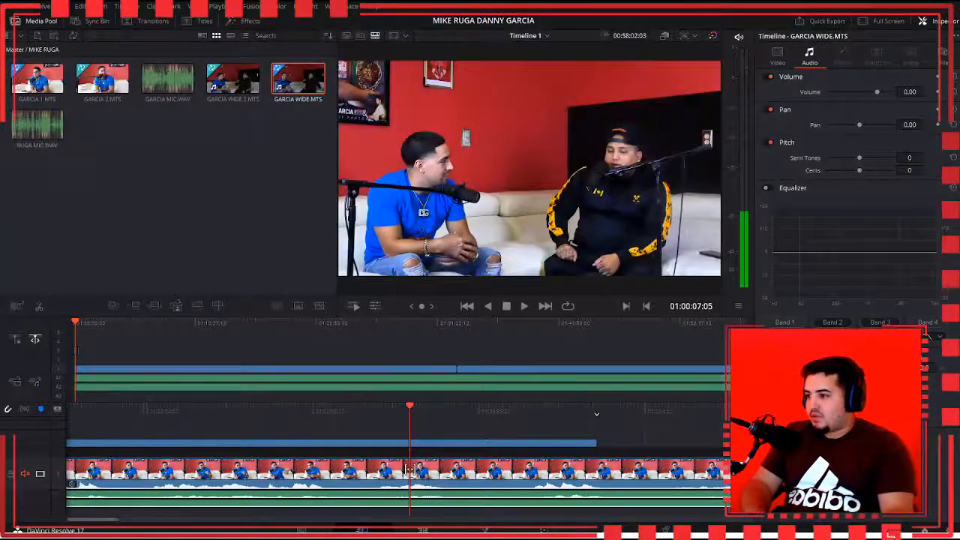
# Step: Compare the source clip view with the Timeline 1 view, playing the opening and ending at the timeline's start
pyautogui.hscroll(1, 410, 470)
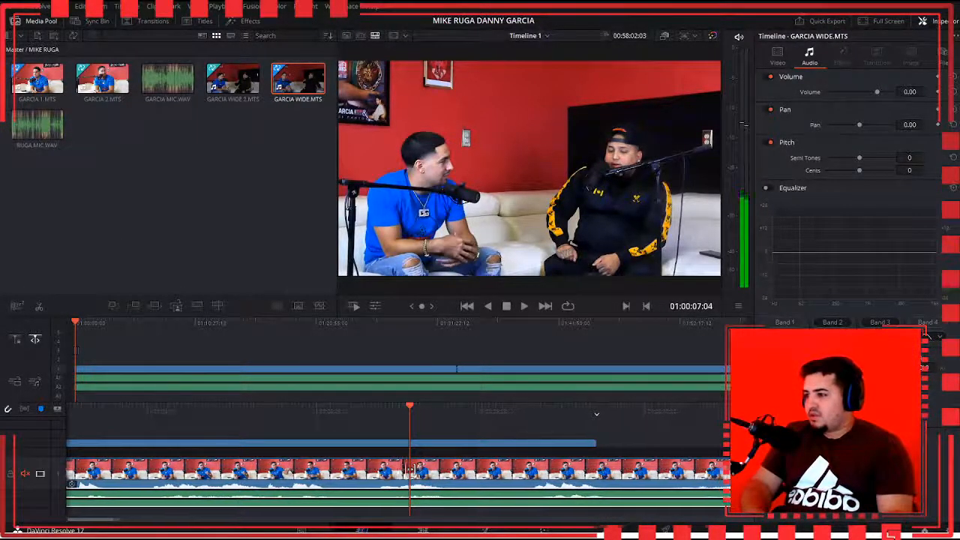
pyautogui.hscroll(-5, 411, 470)
pyautogui.press('q')
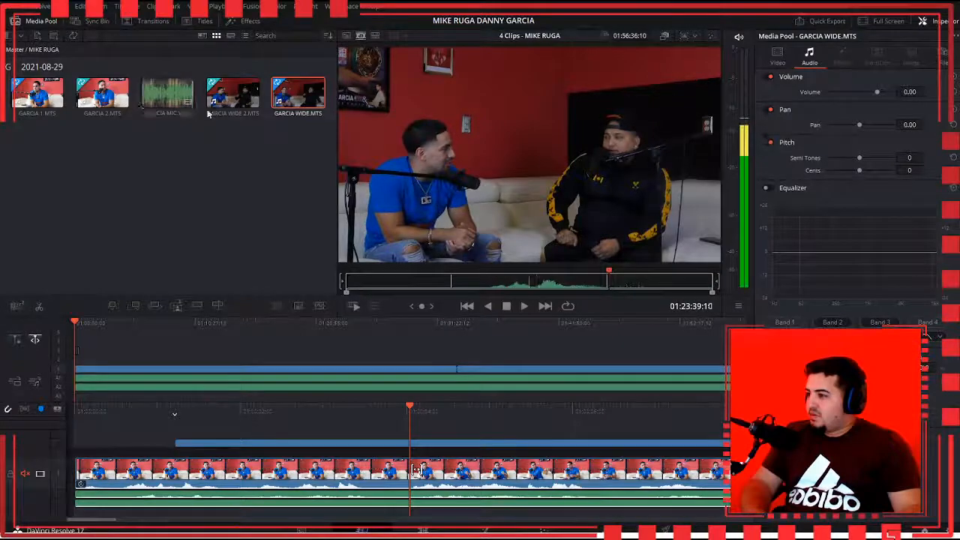
pyautogui.press('q')
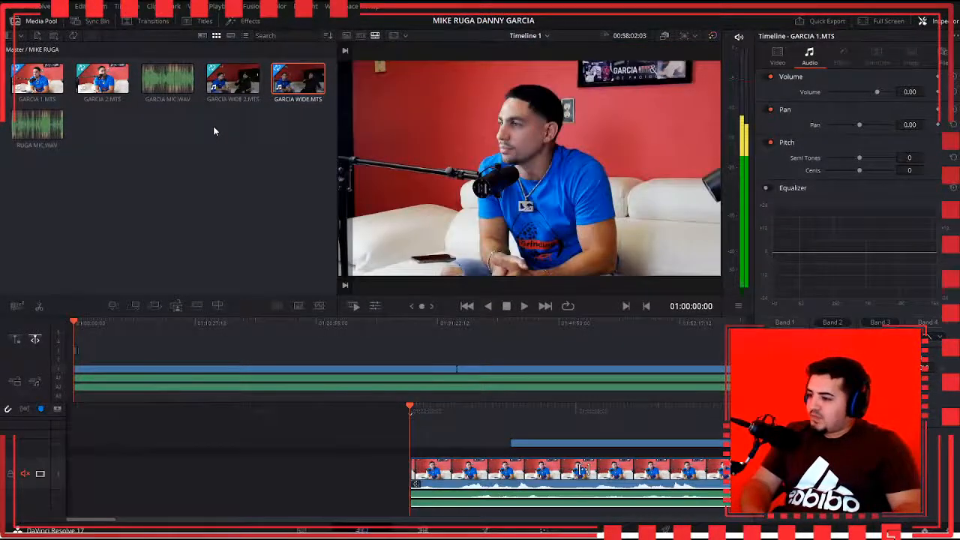
pyautogui.press('space')
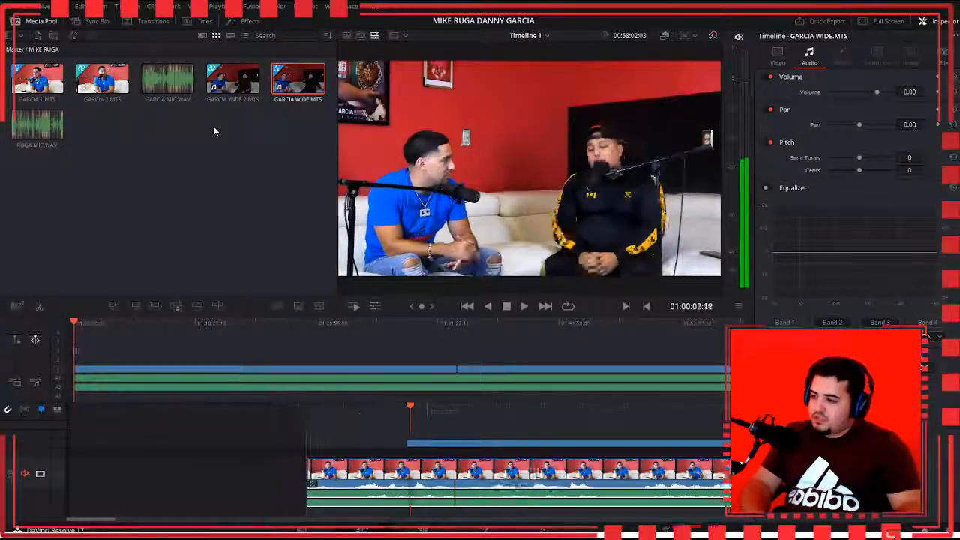
pyautogui.press('q')
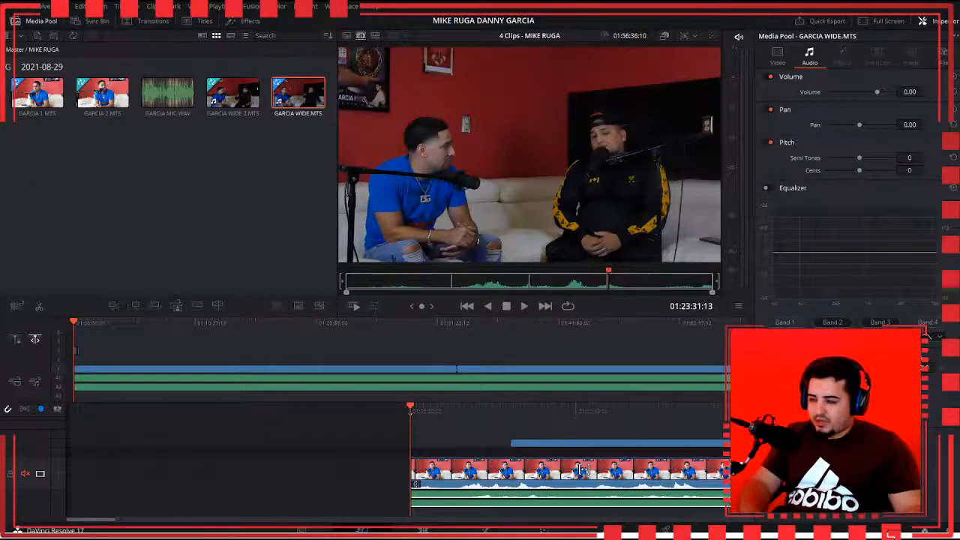
pyautogui.click(425, 443)
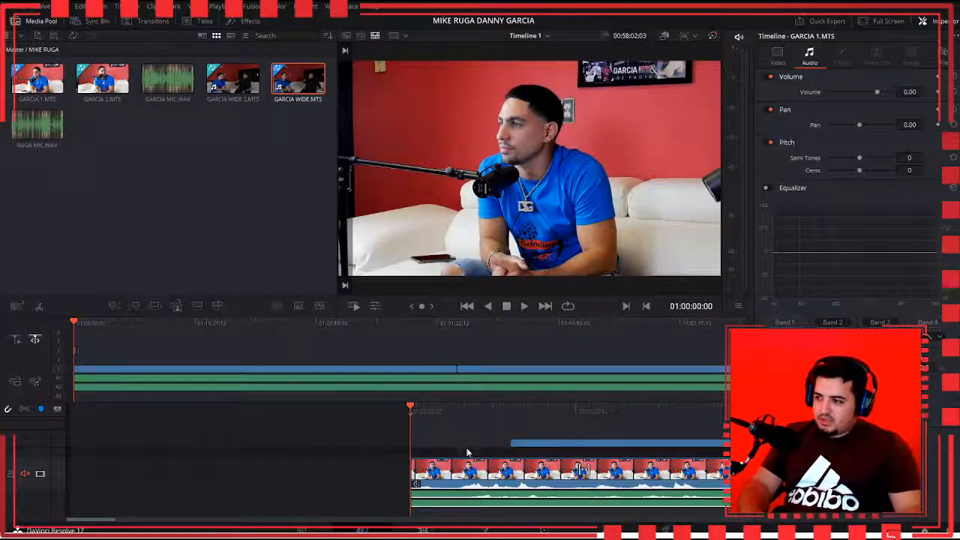
# Step: Play the finished camera switches in Timeline 1 through about 01:00:23 and return the playhead to the start
pyautogui.press('space')
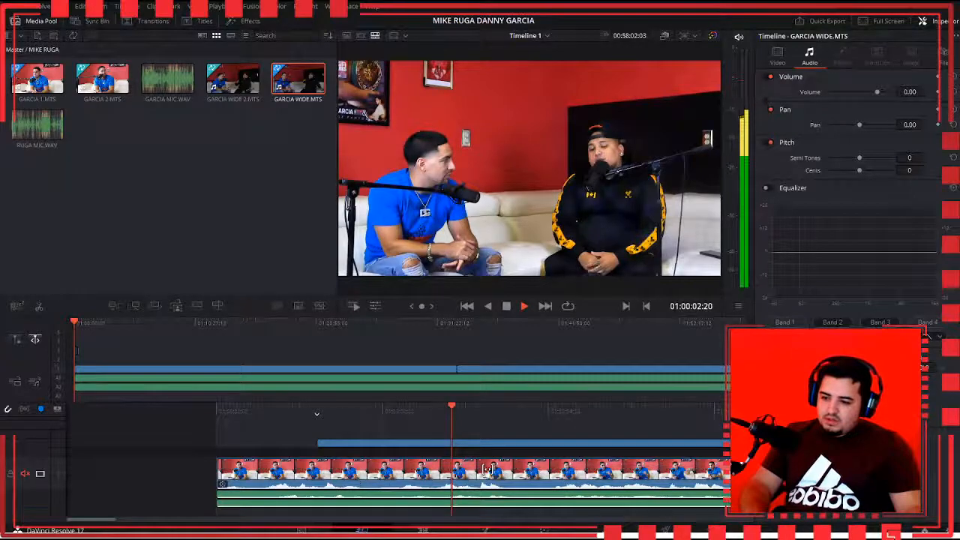
pyautogui.press('Home')
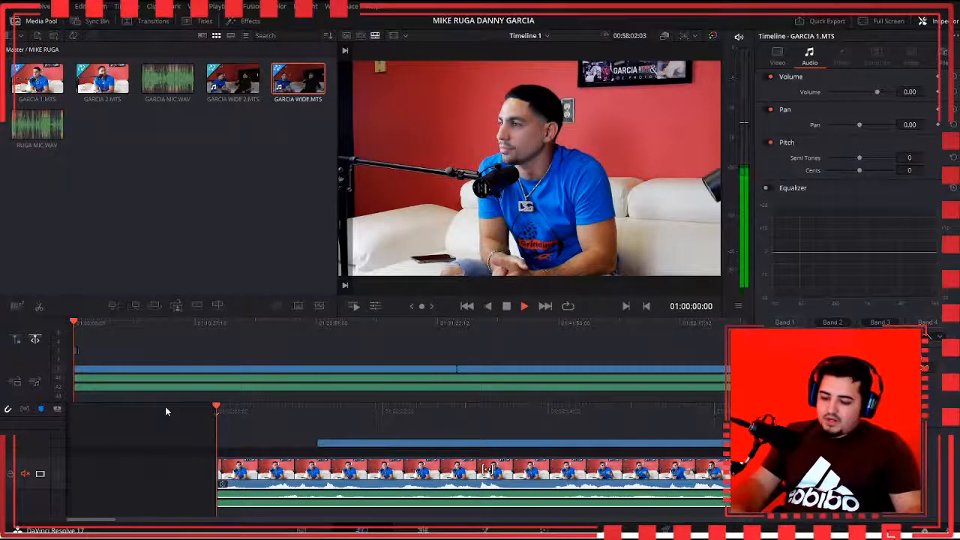
pyautogui.press('space')
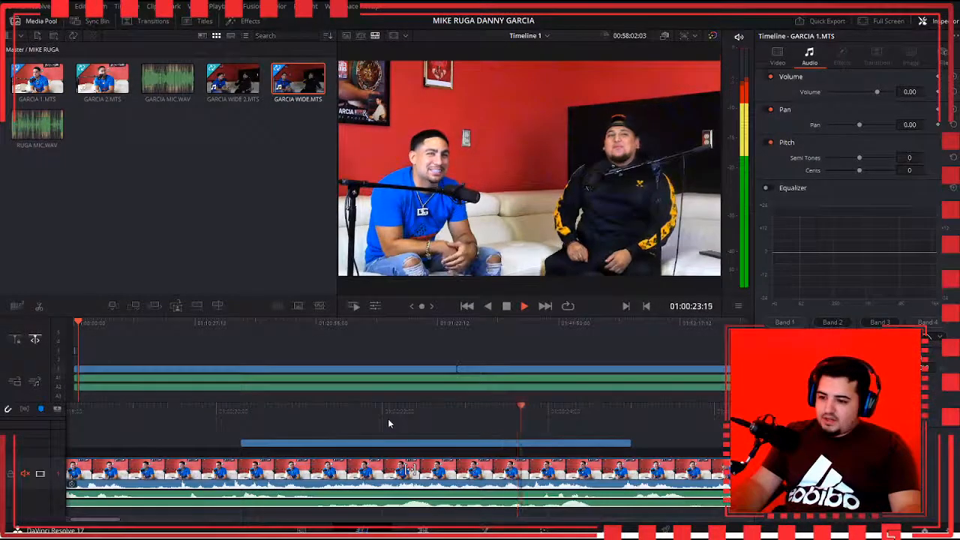
pyautogui.click(367, 417)
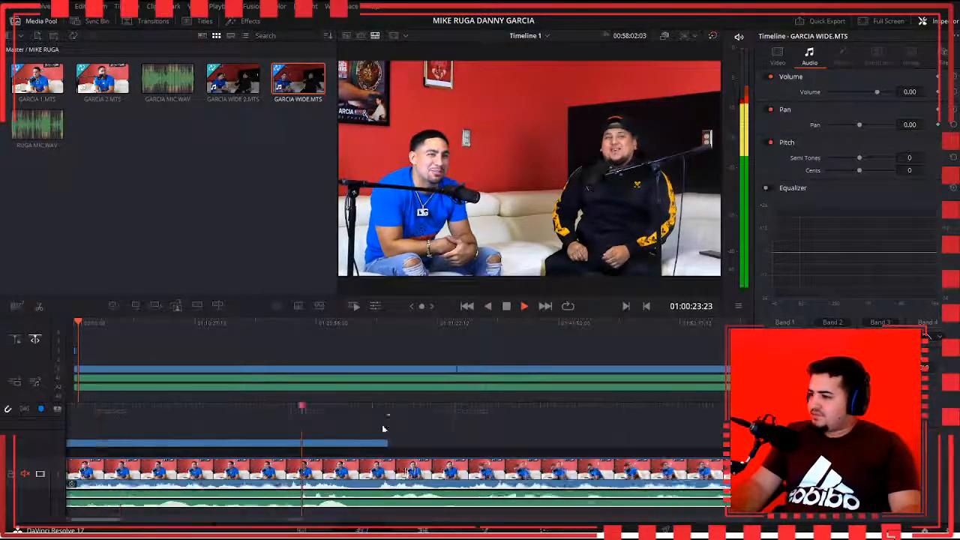
pyautogui.moveTo(383, 427); pyautogui.dragTo(193, 438)
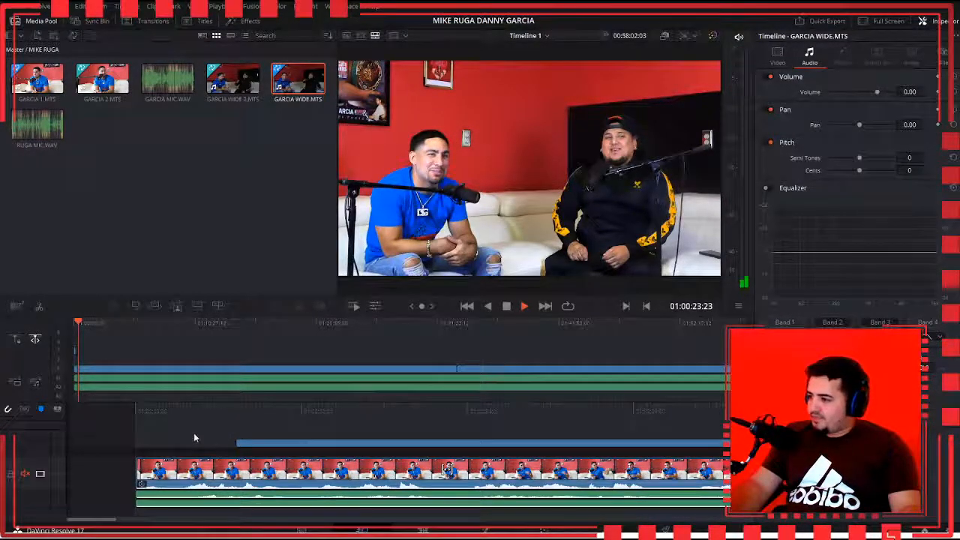
pyautogui.click(112, 413)
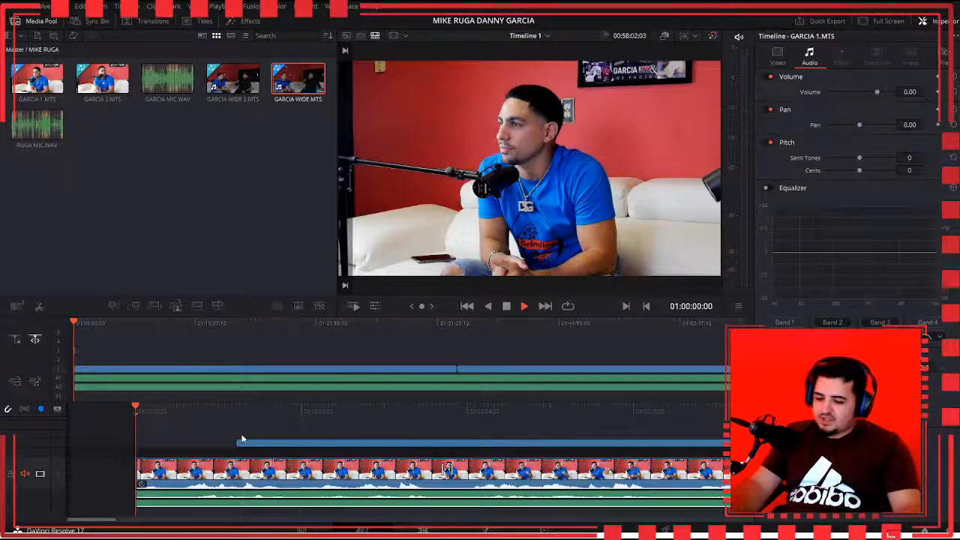
# Step: Replay the opening of Timeline 1, shuttle back to its start, and play forward to 01:00:05:17
pyautogui.press('space')
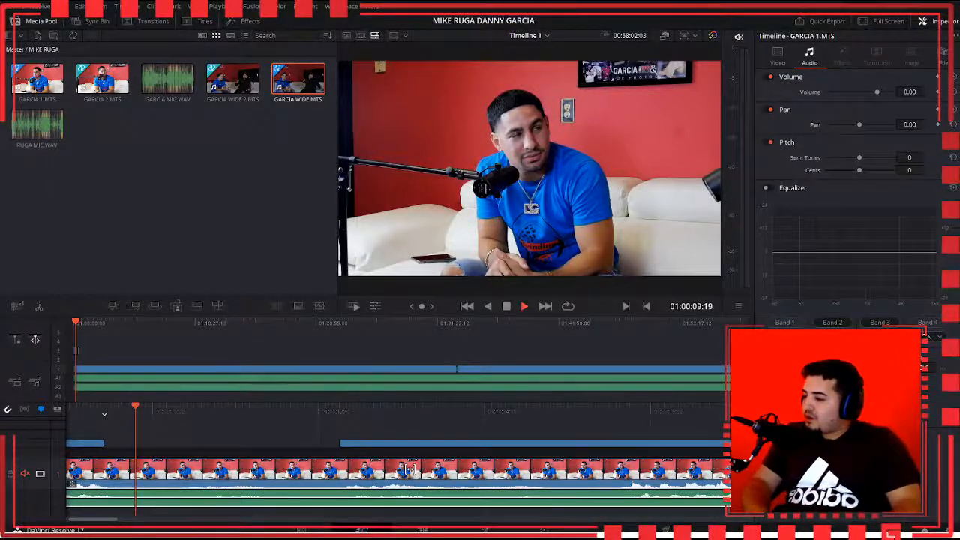
pyautogui.press('j')
pyautogui.press('j')
pyautogui.press('j')
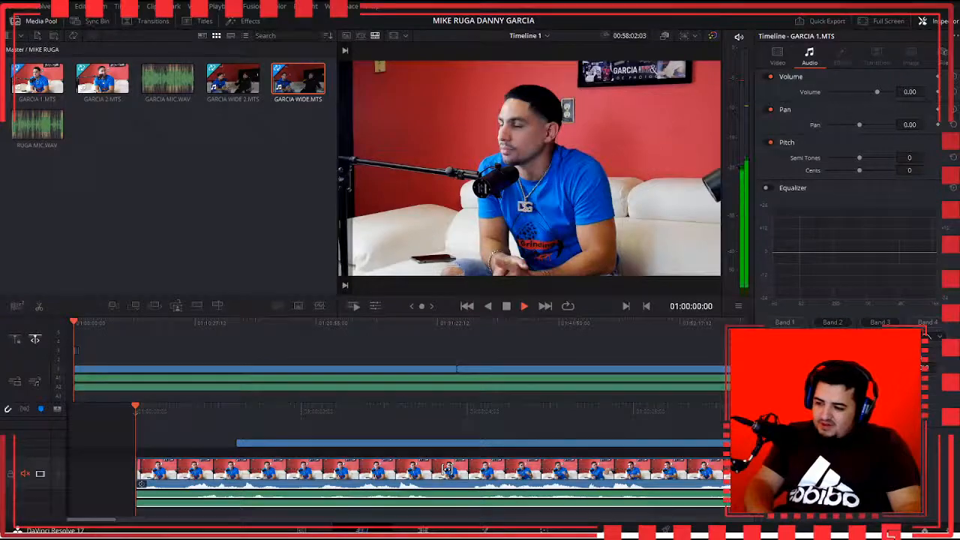
pyautogui.press('l')
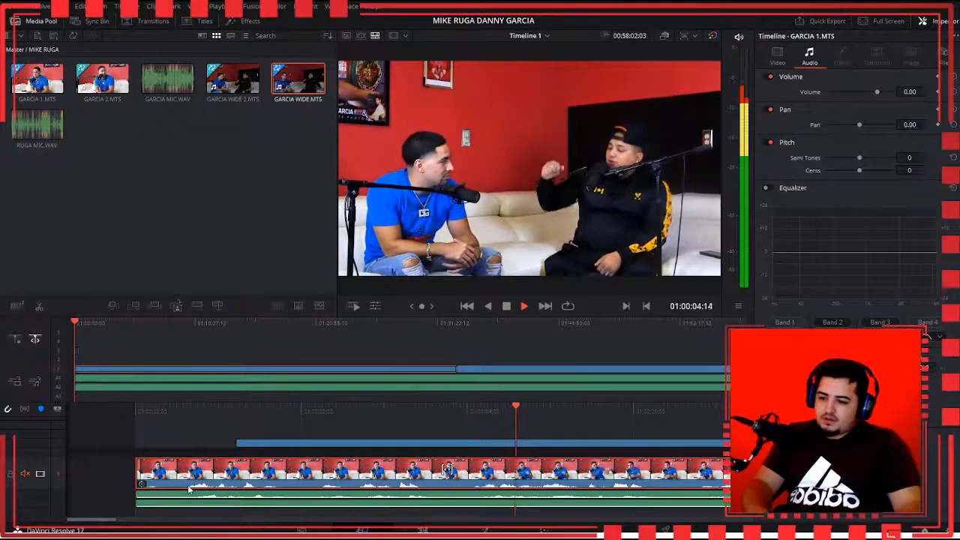
pyautogui.press('k')
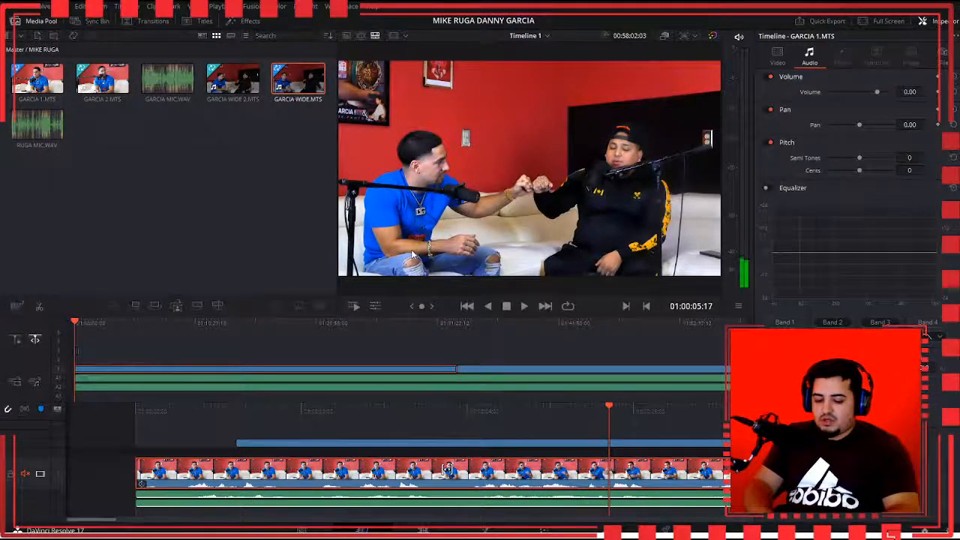
# Step: Show both camera angles in the Sync Bin and replay the section from 01:00:19:20
pyautogui.hotkey('ctrl', '2')
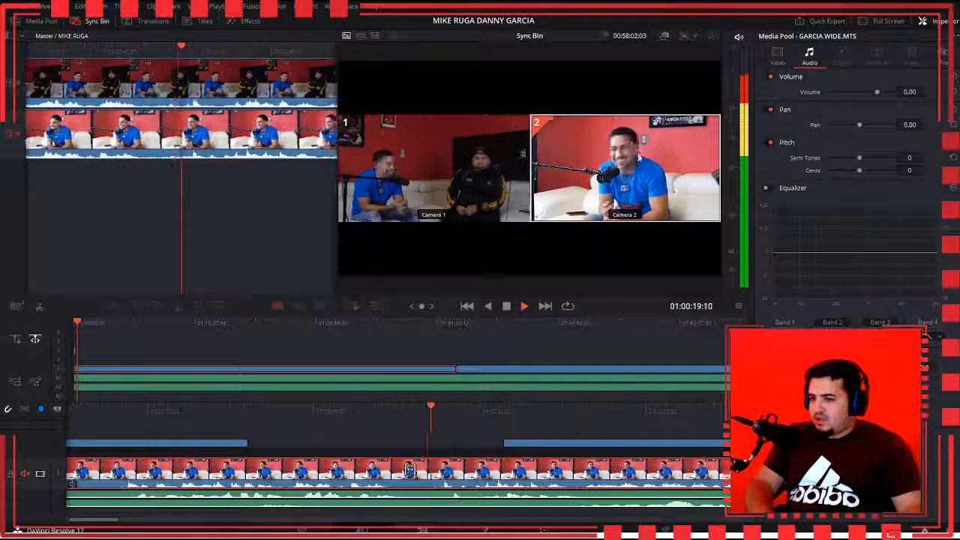
pyautogui.press('1')
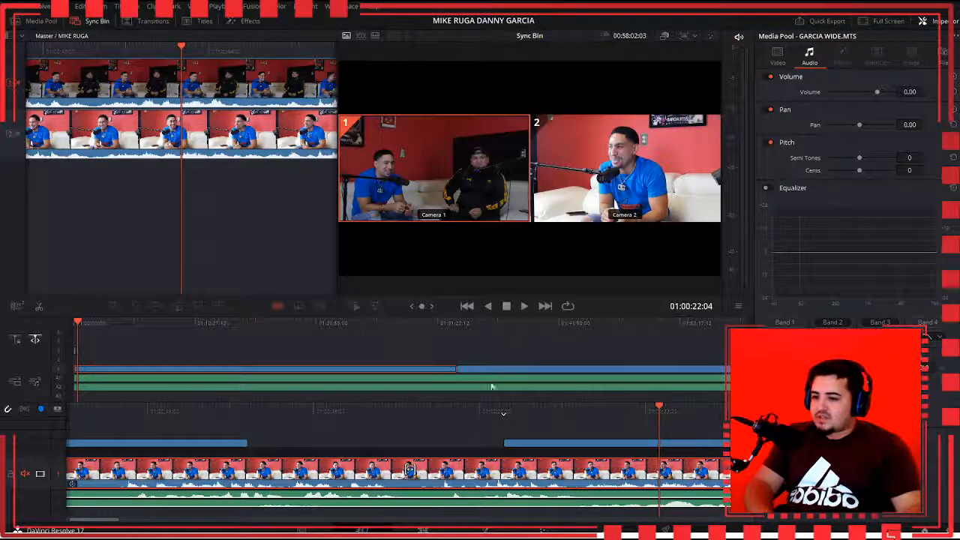
pyautogui.click(469, 412)
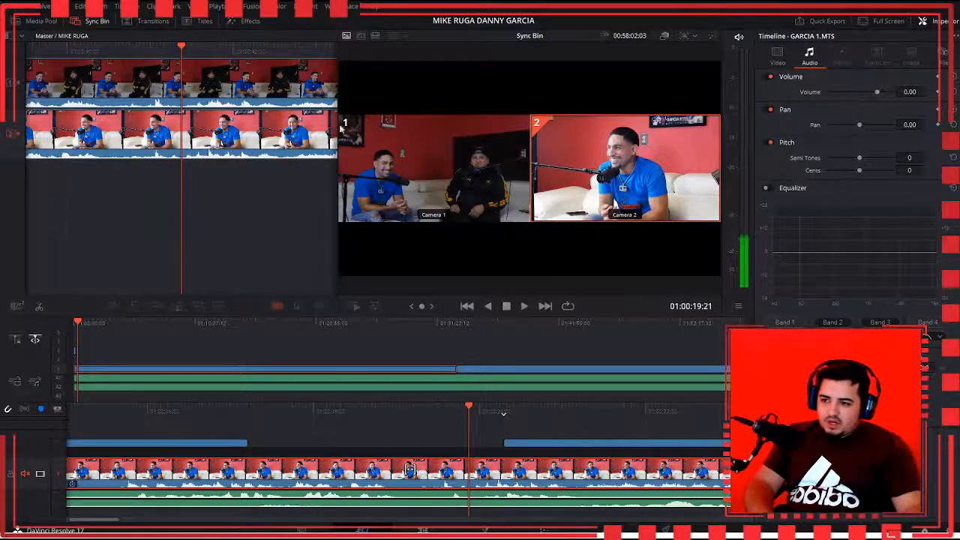
pyautogui.click(466, 411)
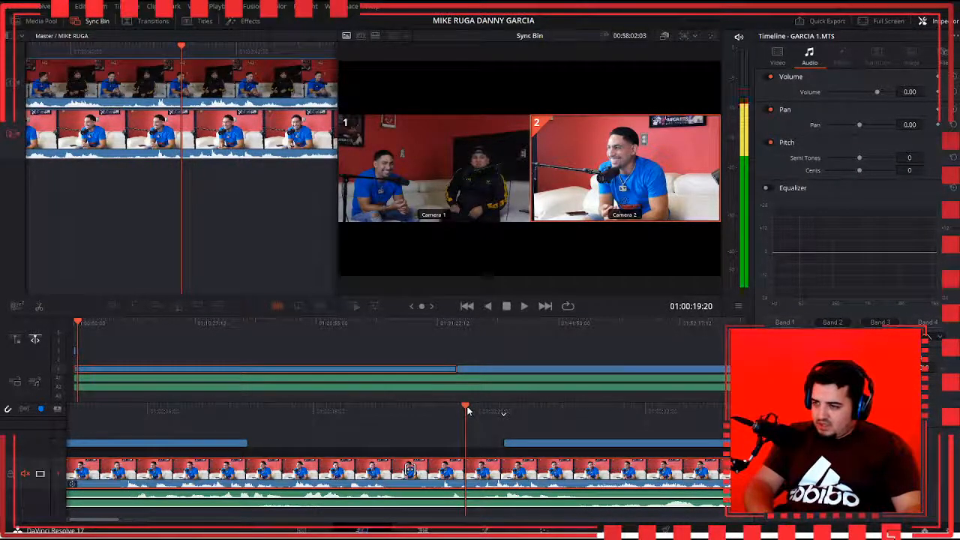
pyautogui.press('space')
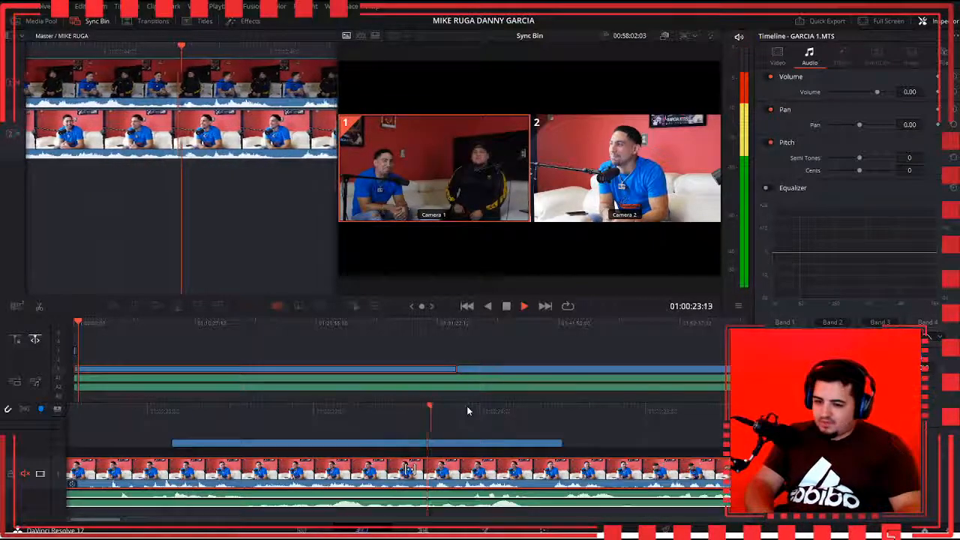
# Step: Review the switches between Camera 1 and Camera 2 from about 01:00:19 to 01:00:27 in the Sync Bin
pyautogui.press('2')
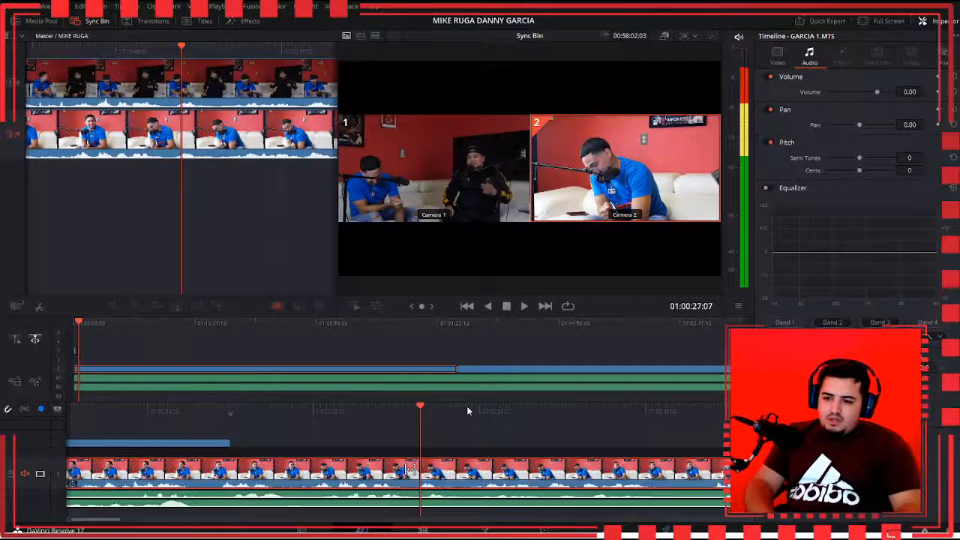
pyautogui.press('1')
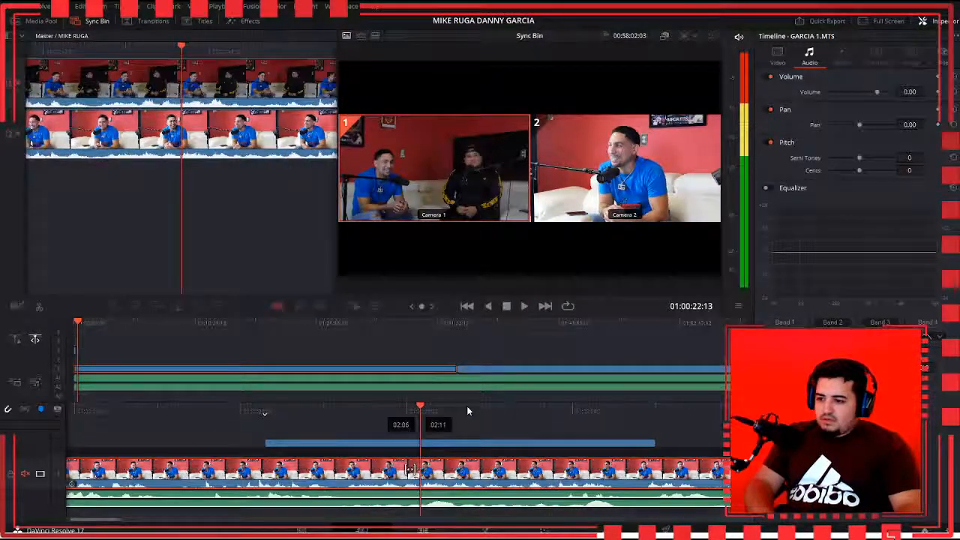
pyautogui.press('2')
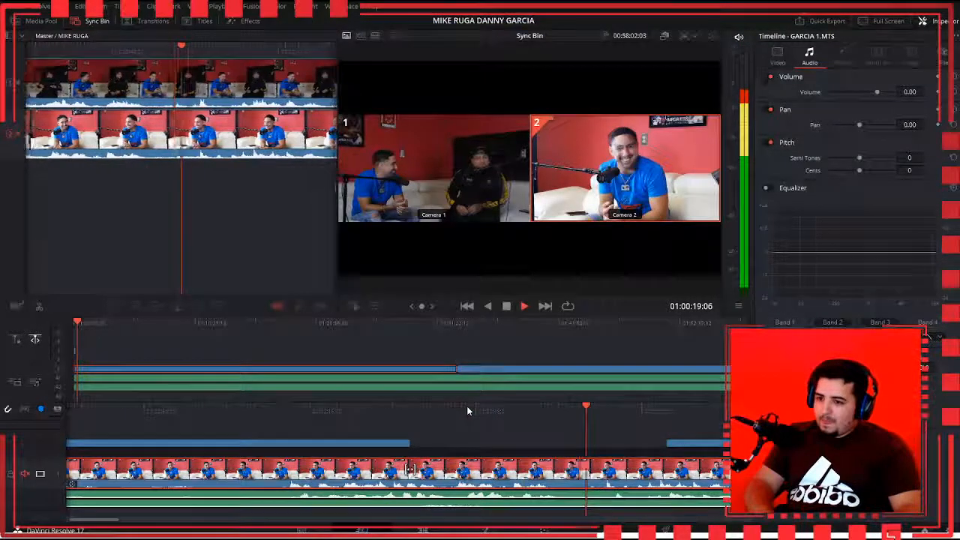
pyautogui.press('1')
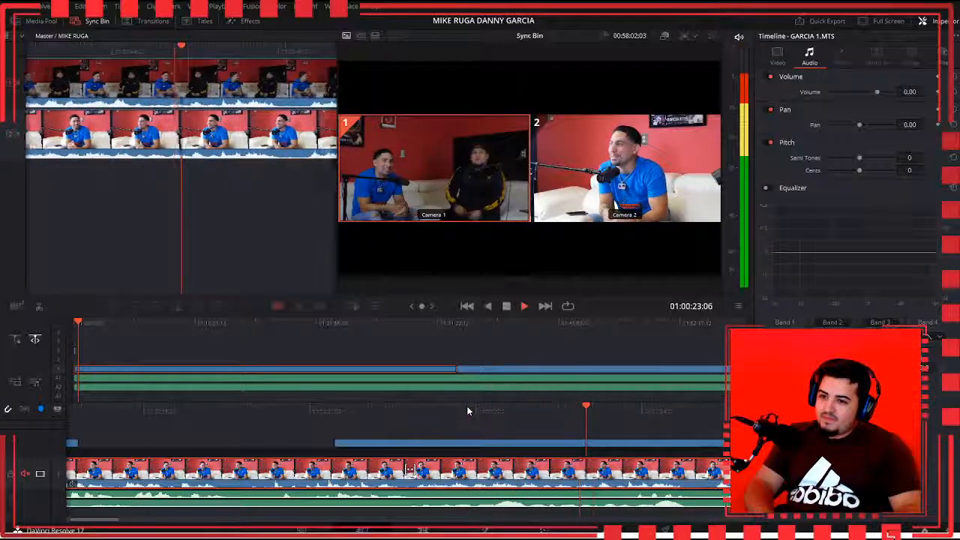
pyautogui.press('2')
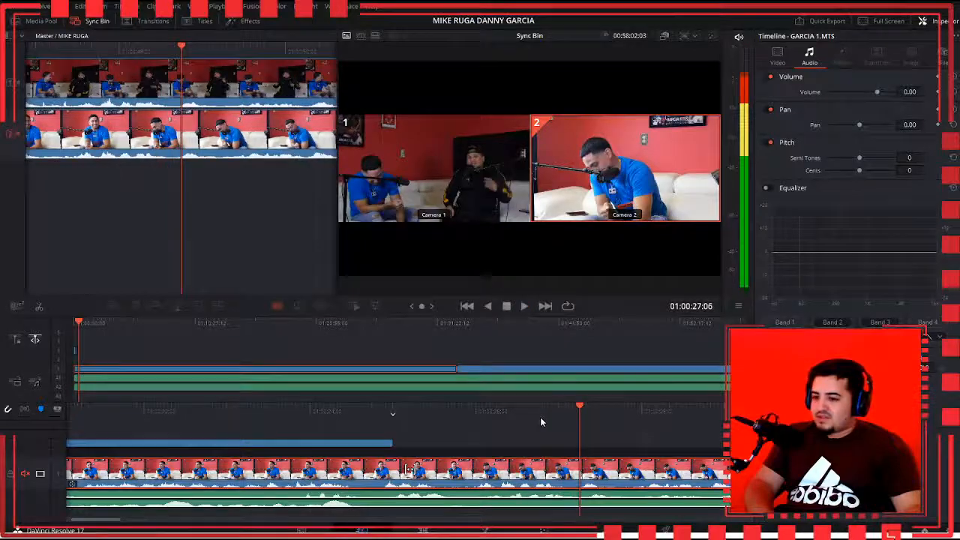
# Step: Return to the timeline start in the Sync Bin and compare the Camera 1 and Camera 2 angles through 01:00:01:11
pyautogui.click(188, 406)
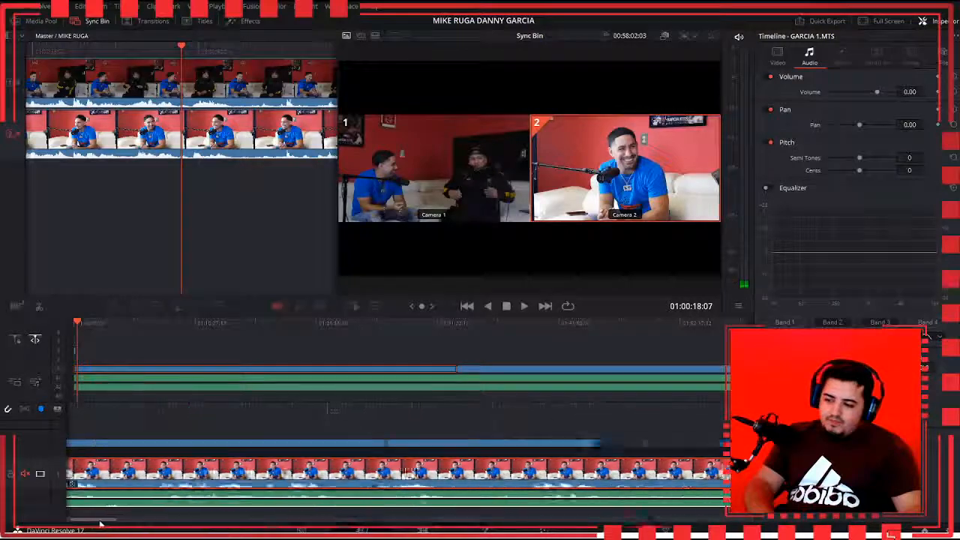
pyautogui.moveTo(108, 523); pyautogui.dragTo(86, 522)
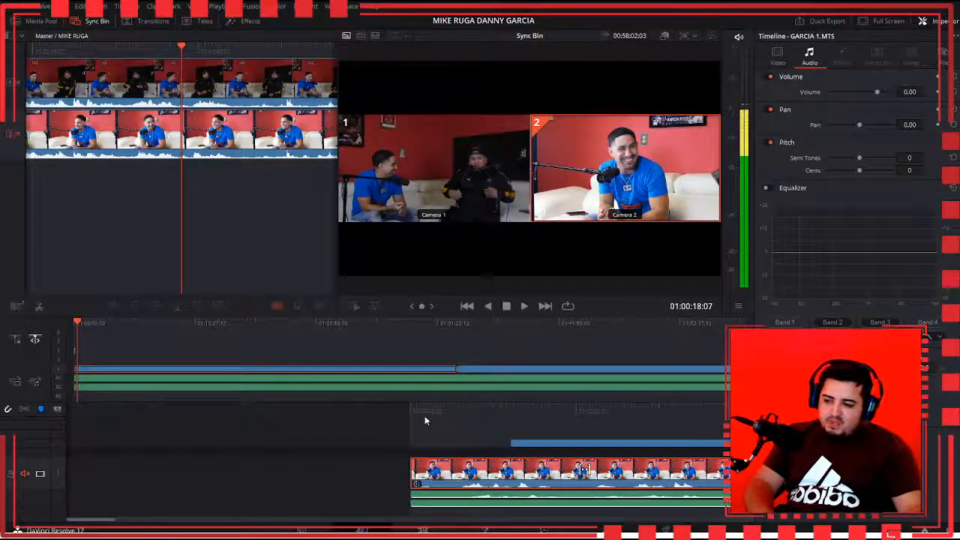
pyautogui.click(385, 411)
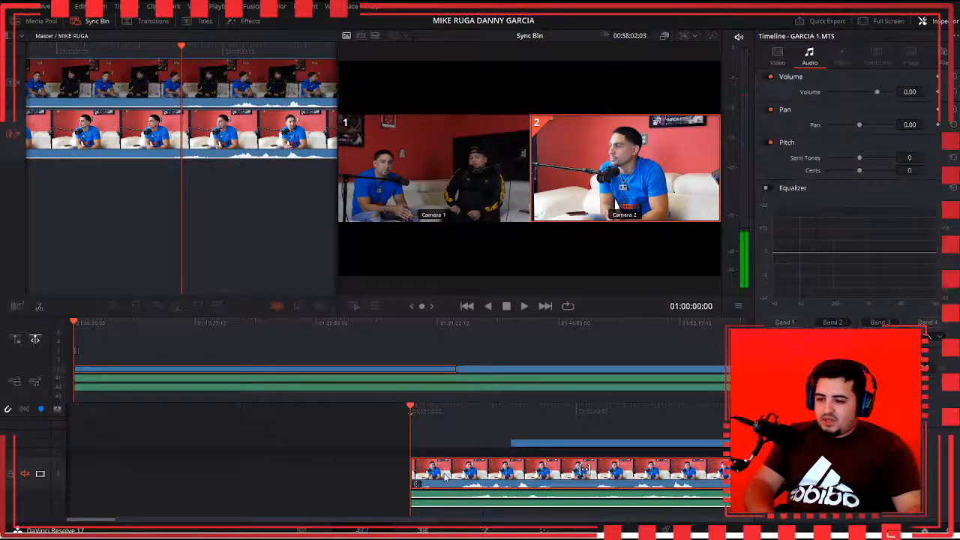
pyautogui.click(532, 411)
pyautogui.click(369, 184)
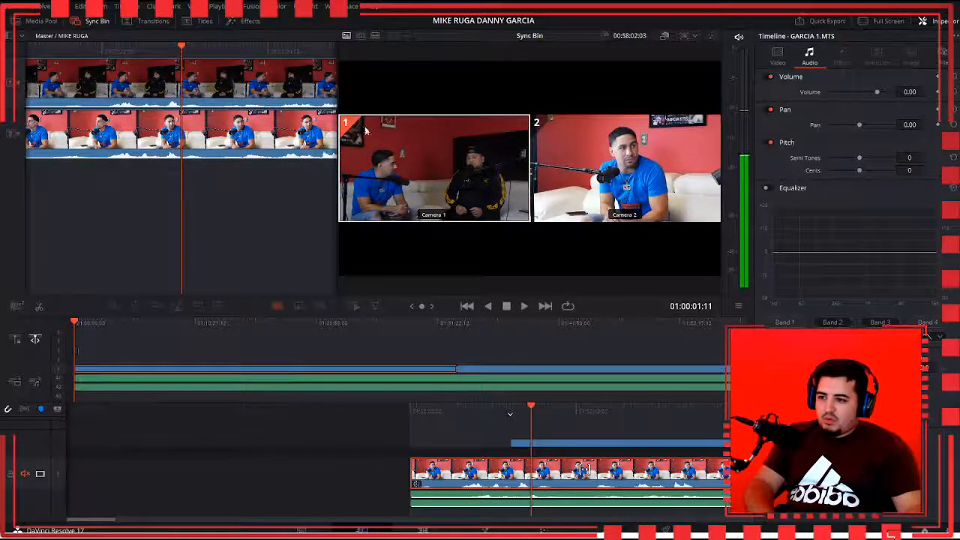
pyautogui.click(410, 411)
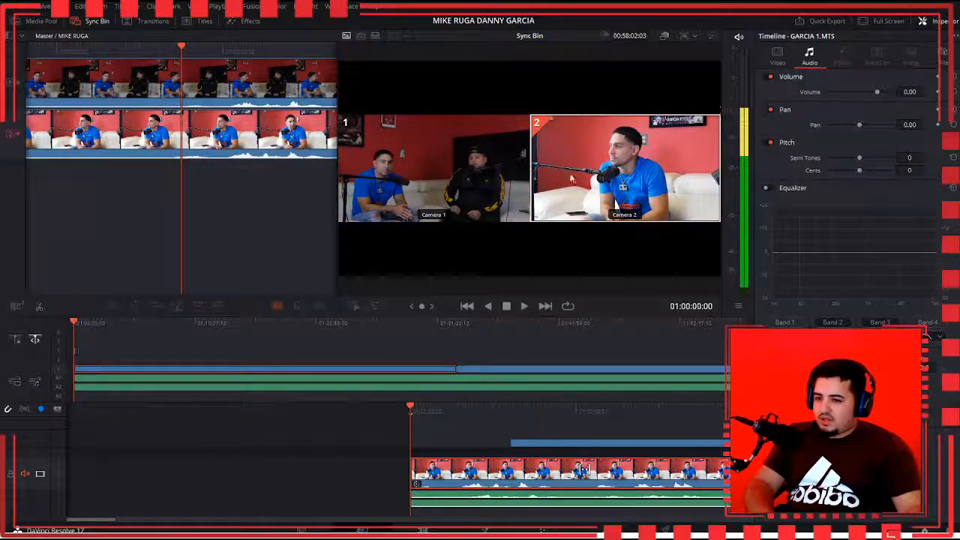
pyautogui.click(128, 157)
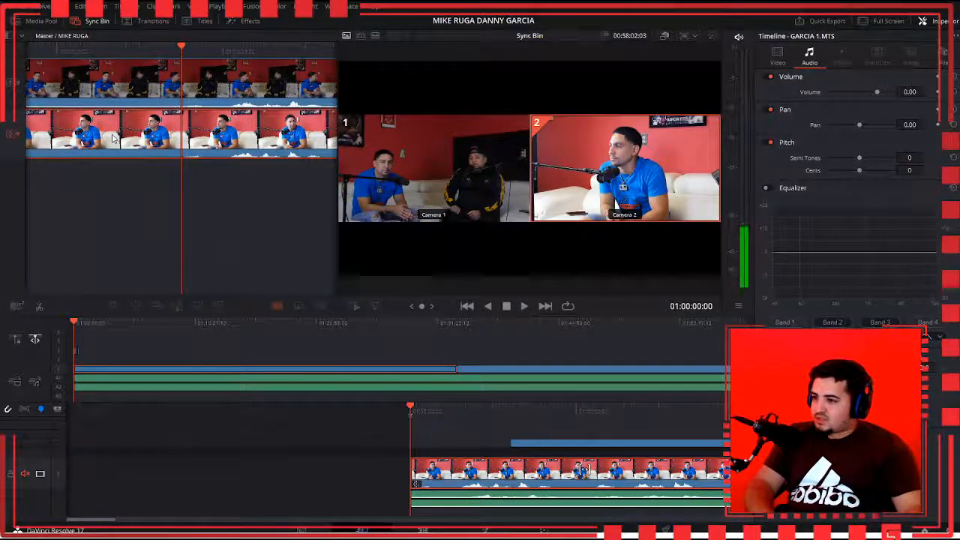
# Step: Switch to the Edit page and look at the two Media Sync clips in the media pool
pyautogui.click(423, 531)
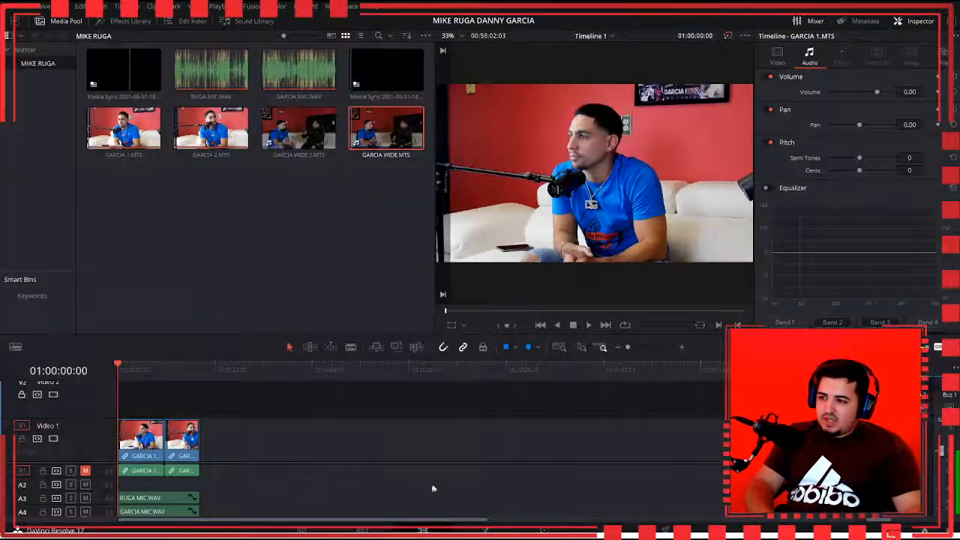
pyautogui.click(140, 88)
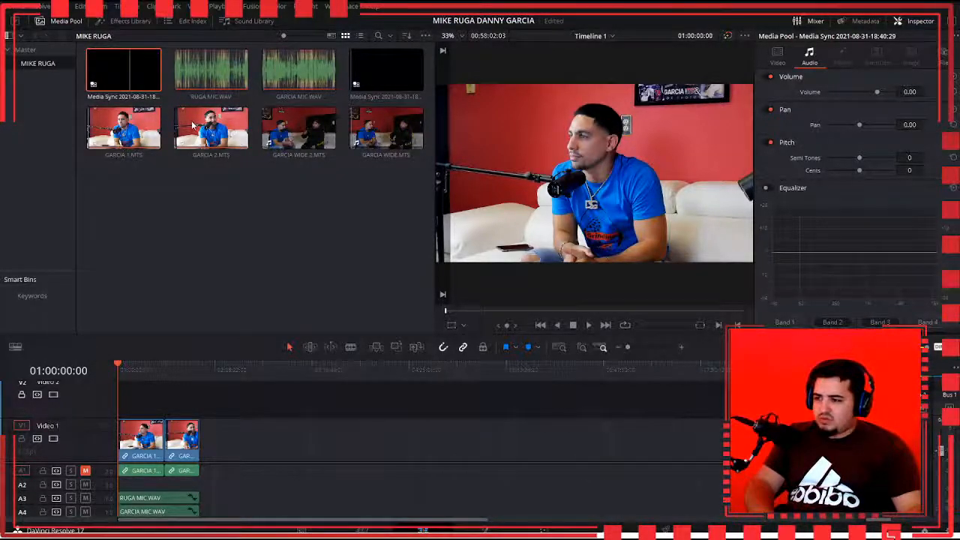
pyautogui.click(379, 295)
pyautogui.click(402, 86)
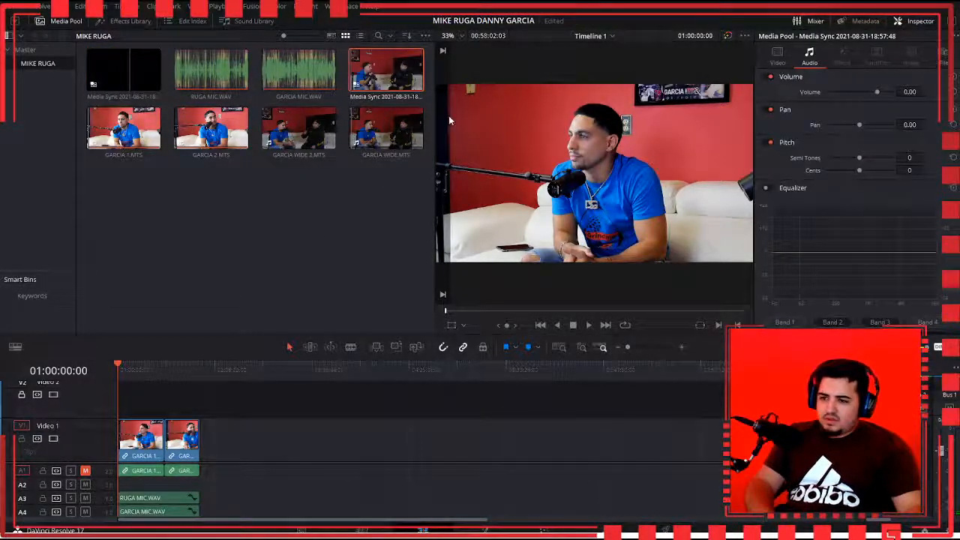
pyautogui.click(352, 233)
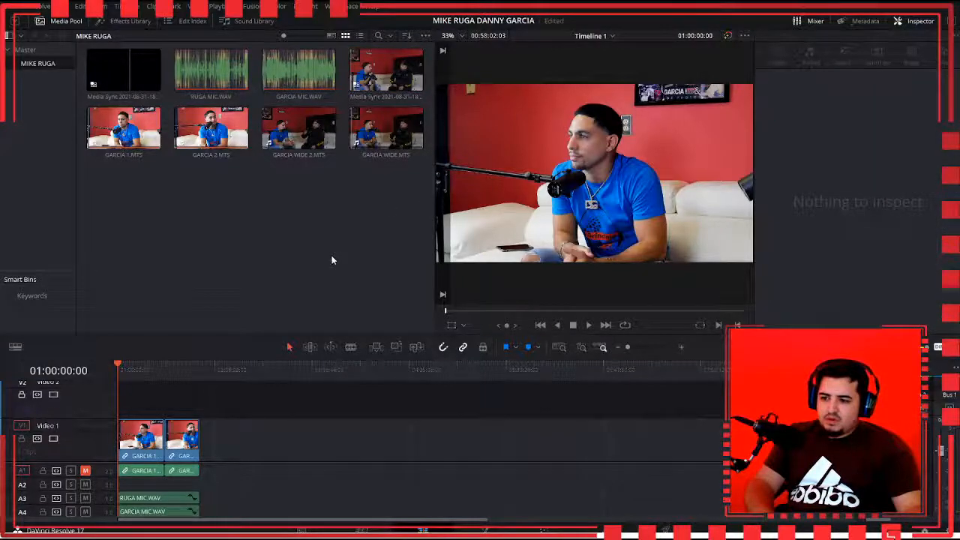
# Step: Check the file metadata of the Media Sync clip ending in 18:57:48, and hide the Inspector
pyautogui.click(390, 75)
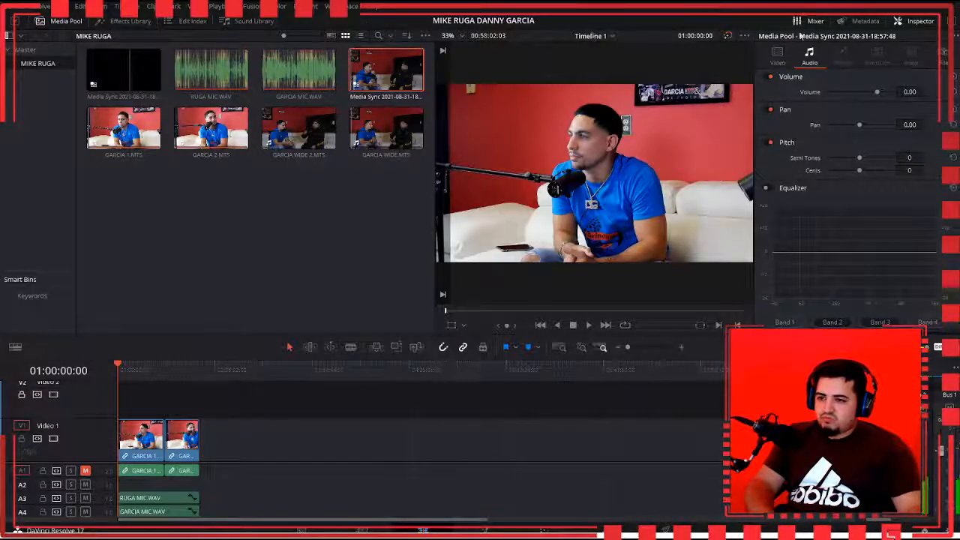
pyautogui.click(944, 54)
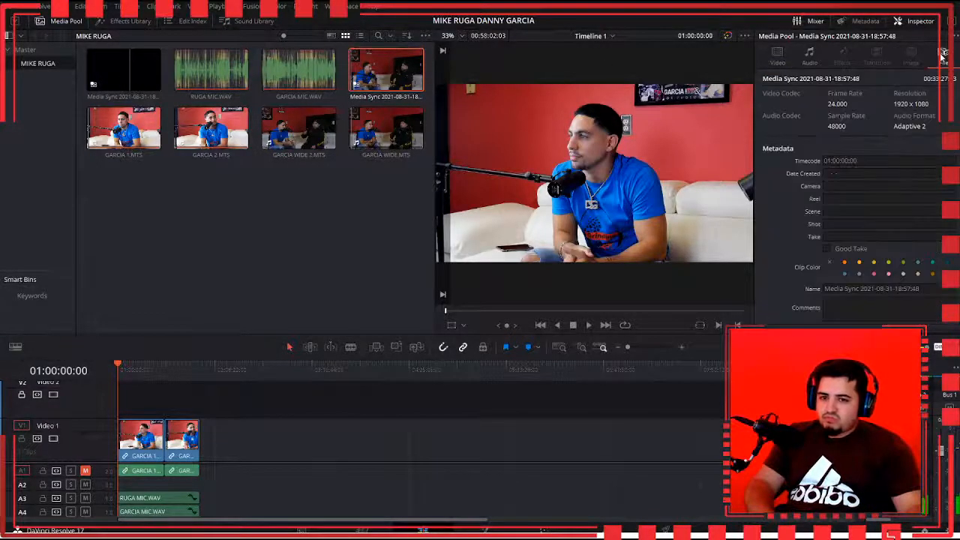
pyautogui.click(808, 54)
pyautogui.click(911, 22)
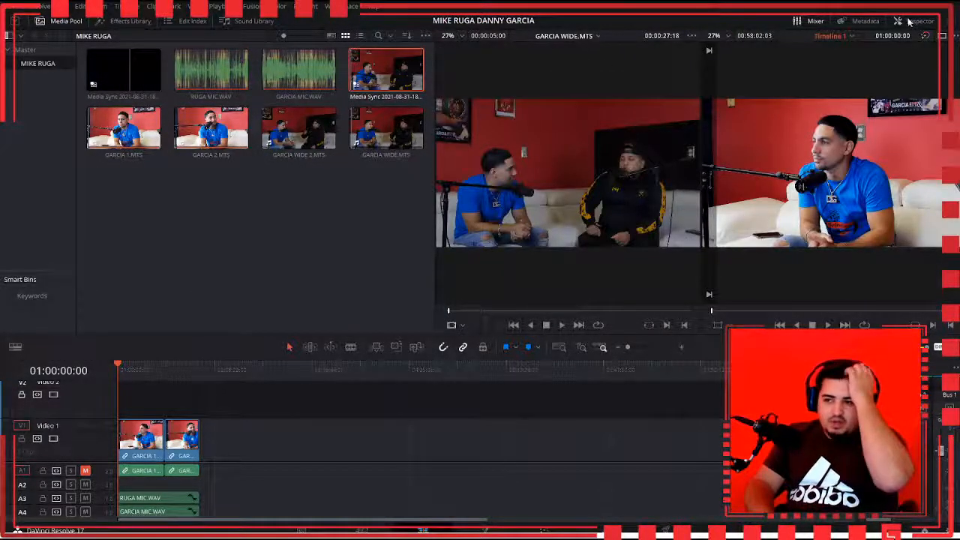
# Step: Play the opening of Timeline 1 to 01:00:06:18 and compare it with the Cut page's Sync Bin view
pyautogui.press('space')
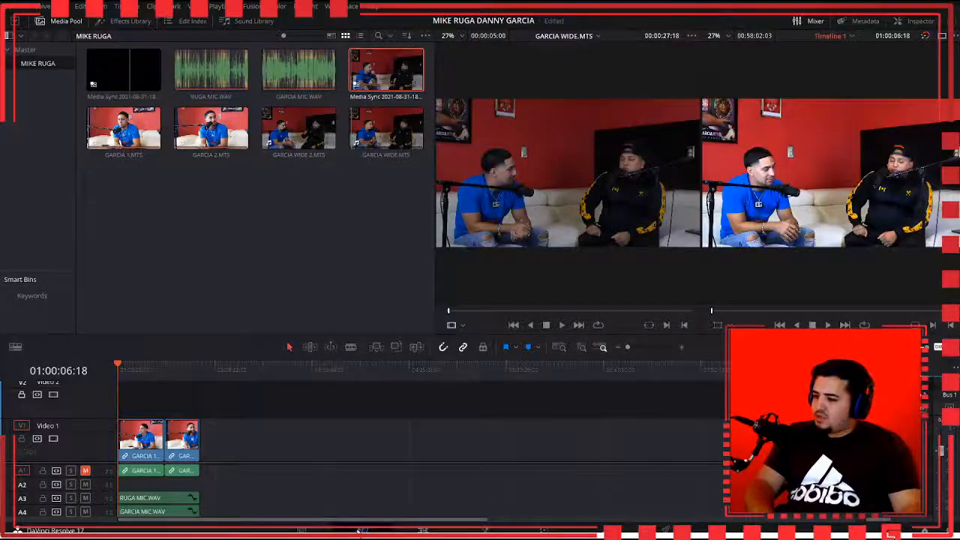
pyautogui.click(361, 530)
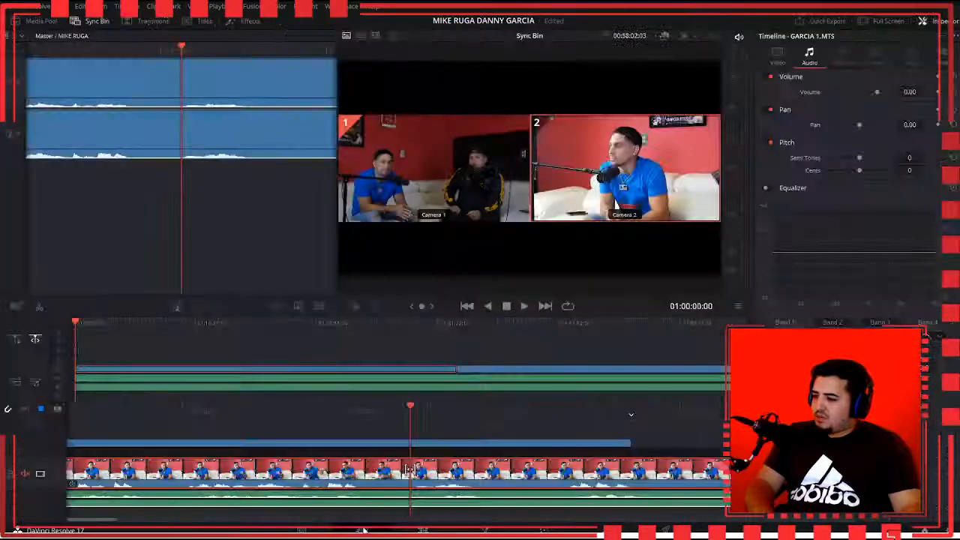
pyautogui.click(411, 530)
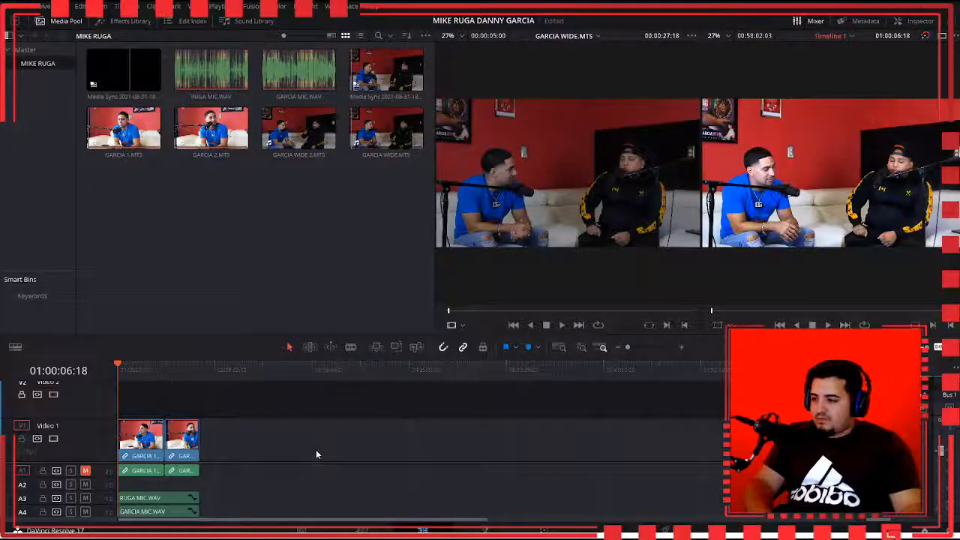
# Step: Replay the first camera switch in Timeline 1 up to 01:00:01:06 and return the playhead to the start
pyautogui.click(115, 368)
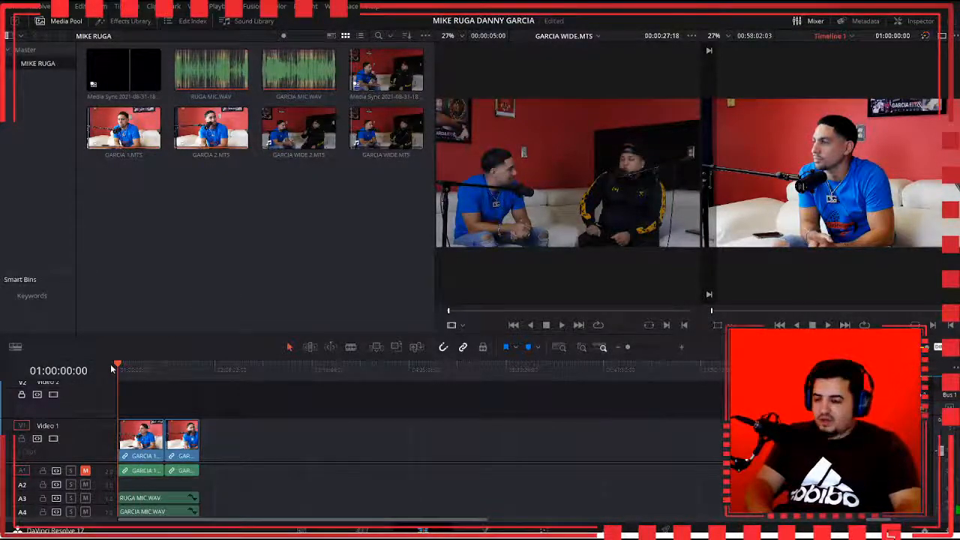
pyautogui.press('space')
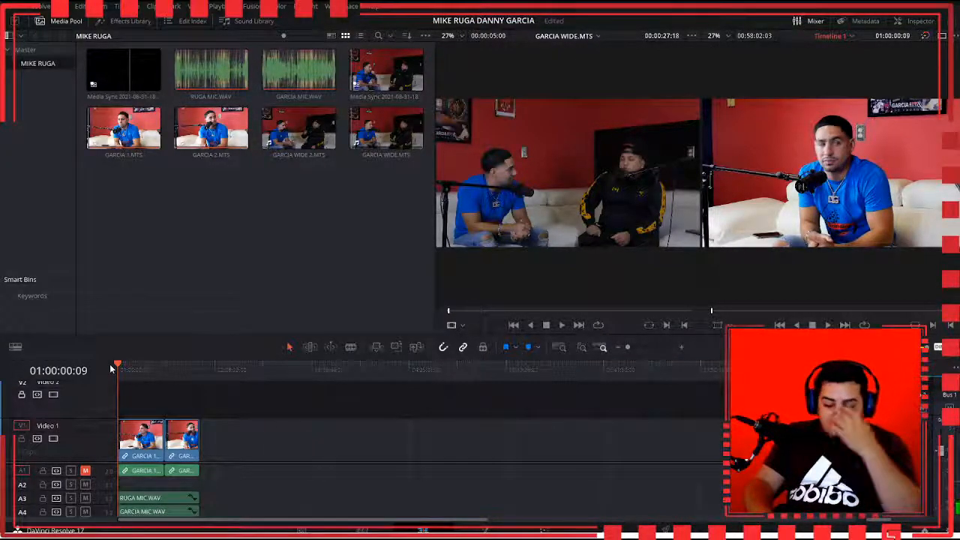
pyautogui.press('Left')
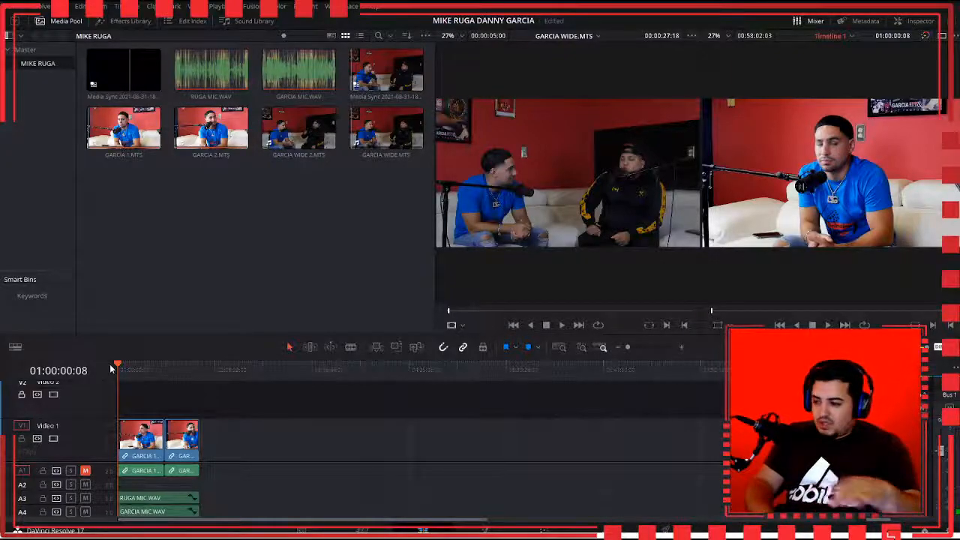
pyautogui.press('space')
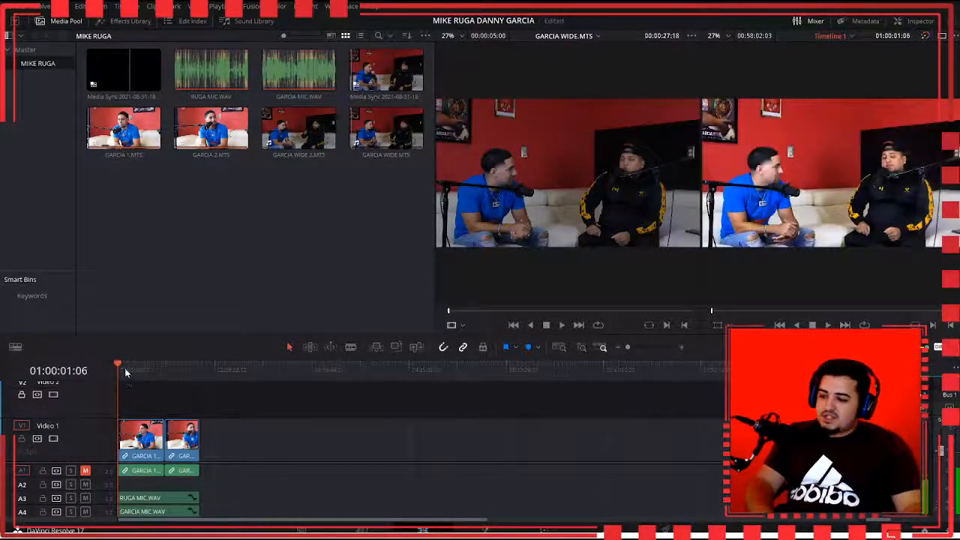
pyautogui.press('Home')
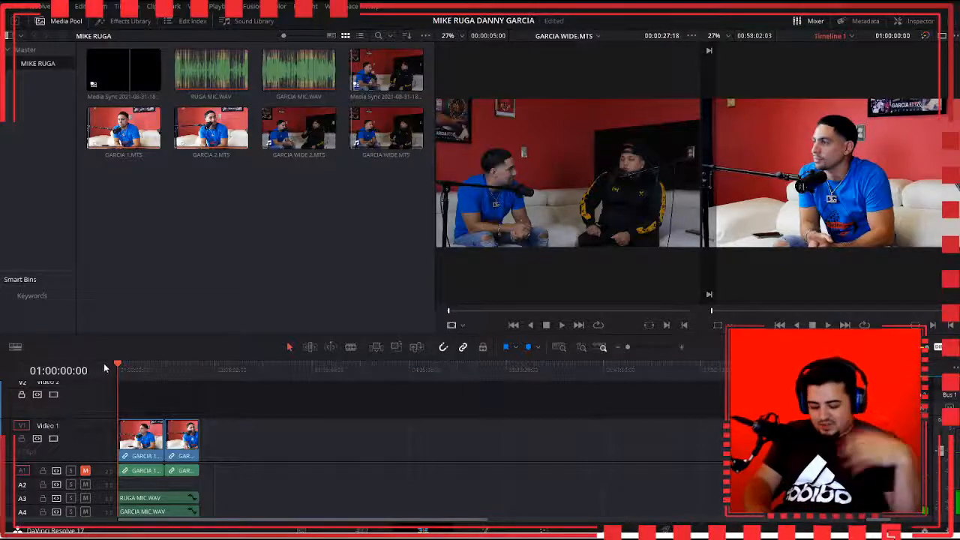
# Step: Play Timeline 1 from its start to 01:00:14:11 on the Edit page to review the camera switches
pyautogui.press('space')
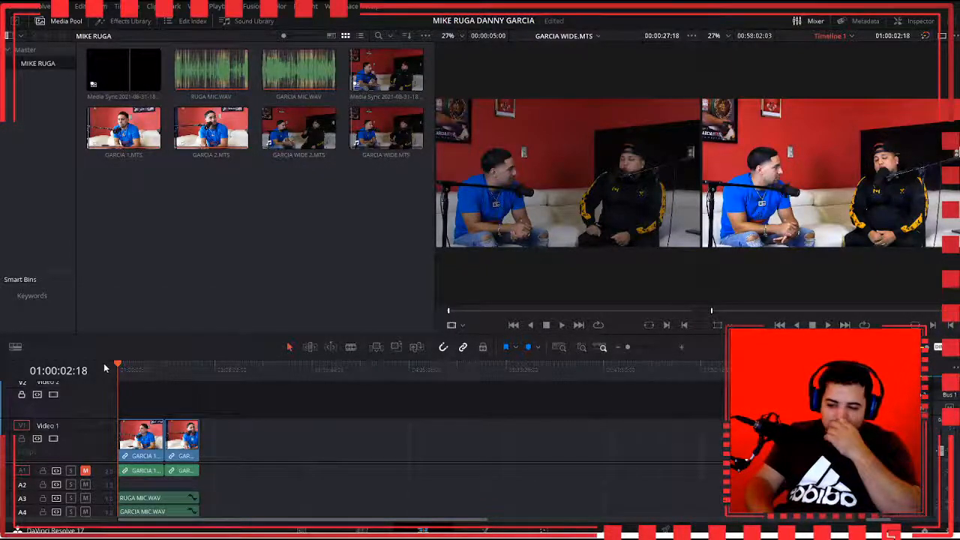
pyautogui.press('space')
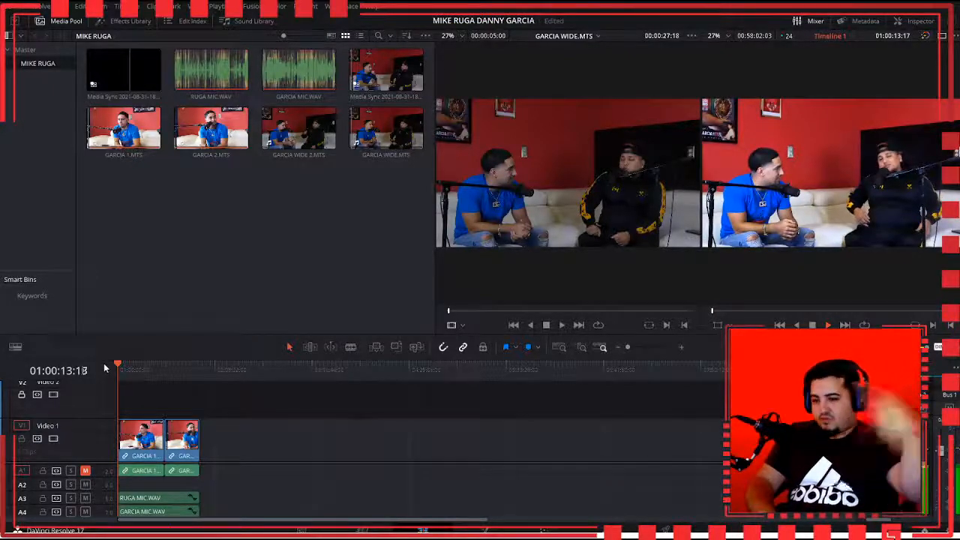
pyautogui.press('space')
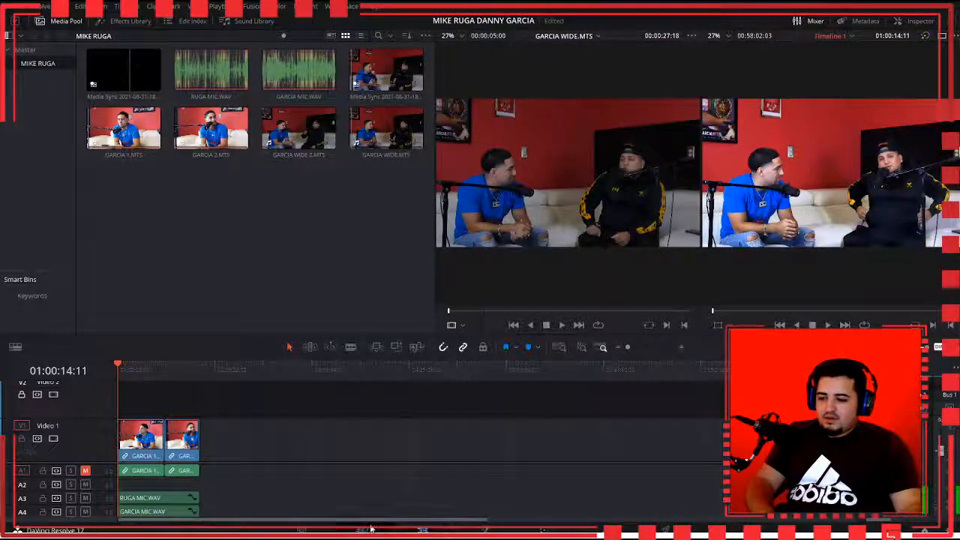
# Step: Return to the Cut page's Sync Bin, play through 01:00:07:07, and hide the Inspector to enlarge the viewer
pyautogui.click(367, 531)
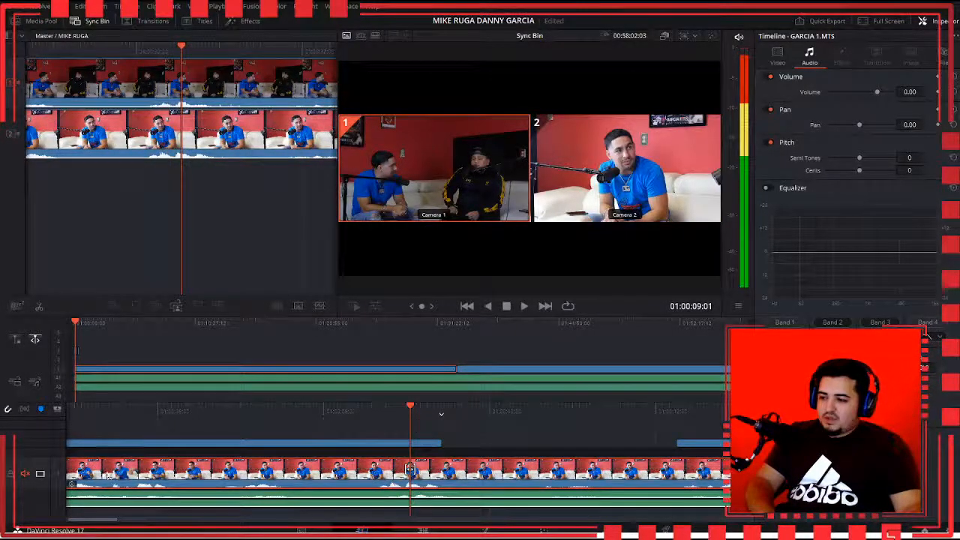
pyautogui.moveTo(109, 523); pyautogui.dragTo(95, 521)
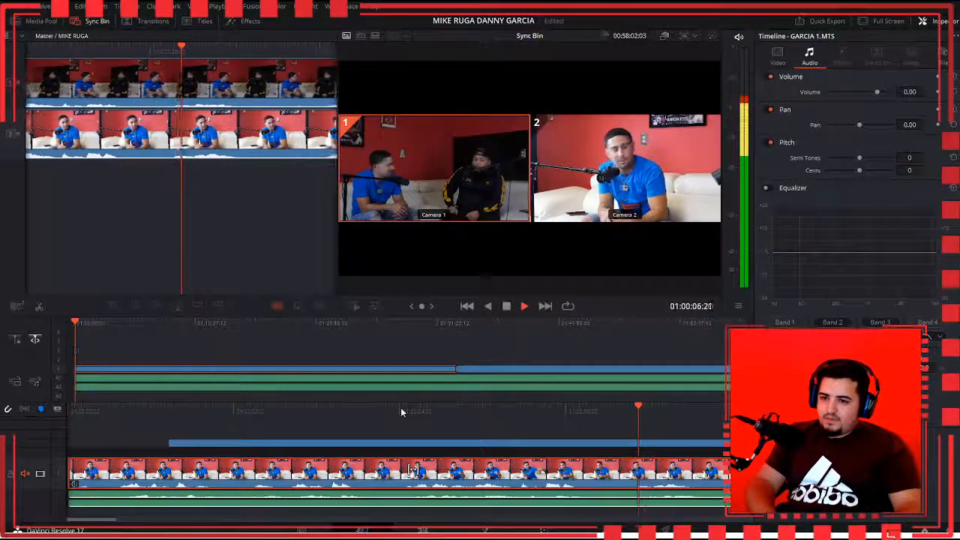
pyautogui.press('space')
pyautogui.click(942, 22)
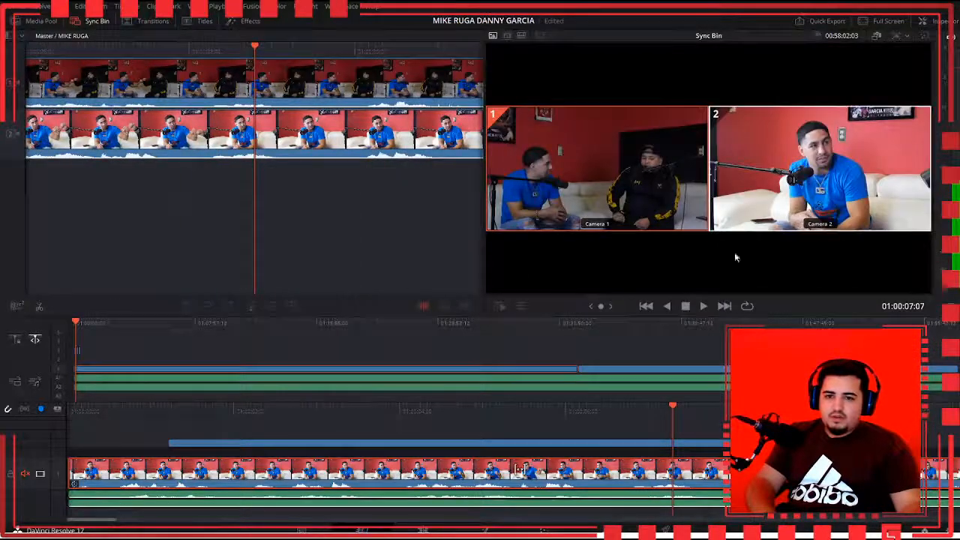
# Step: Review the switches between Camera 1 and Camera 2 in the Sync Bin from 01:00:07:07 to 01:00:18:01
pyautogui.press('space')
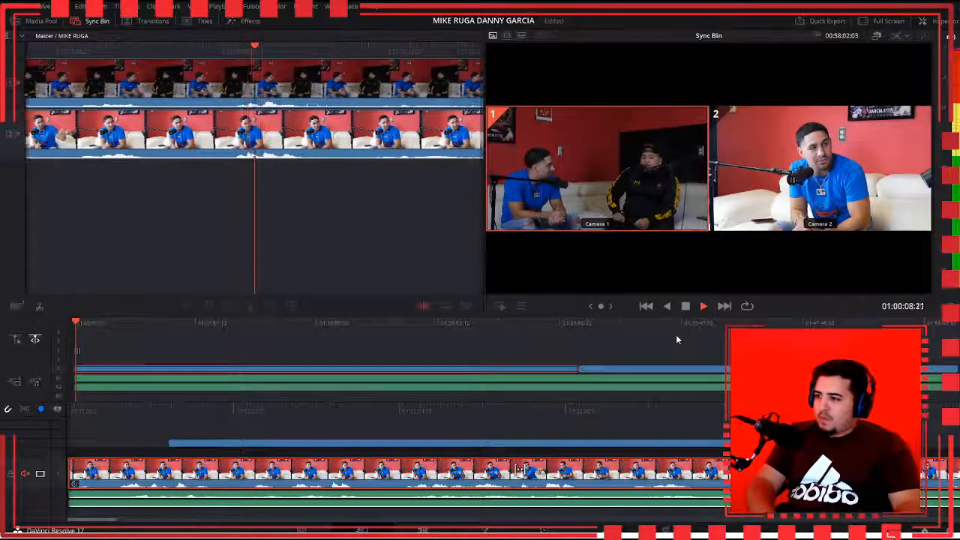
pyautogui.press('2')
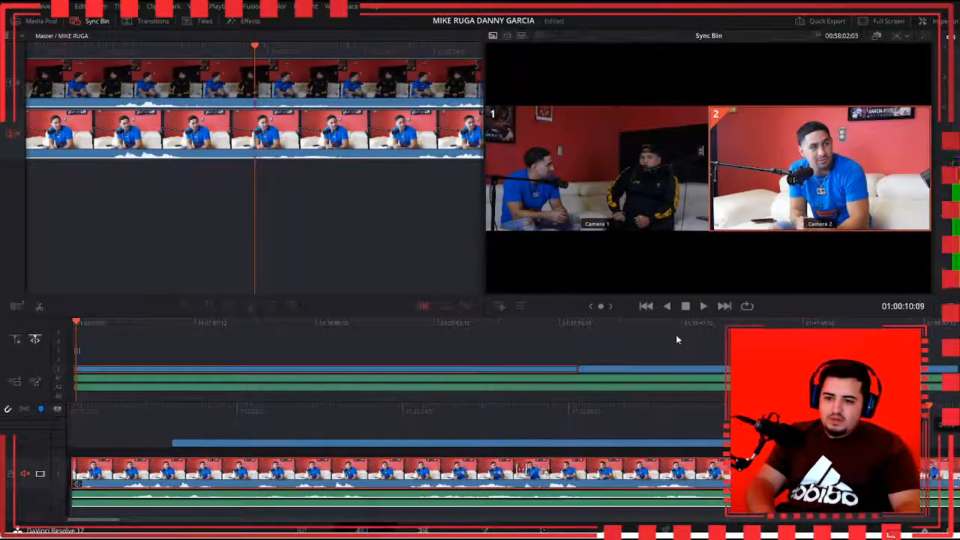
pyautogui.press('1')
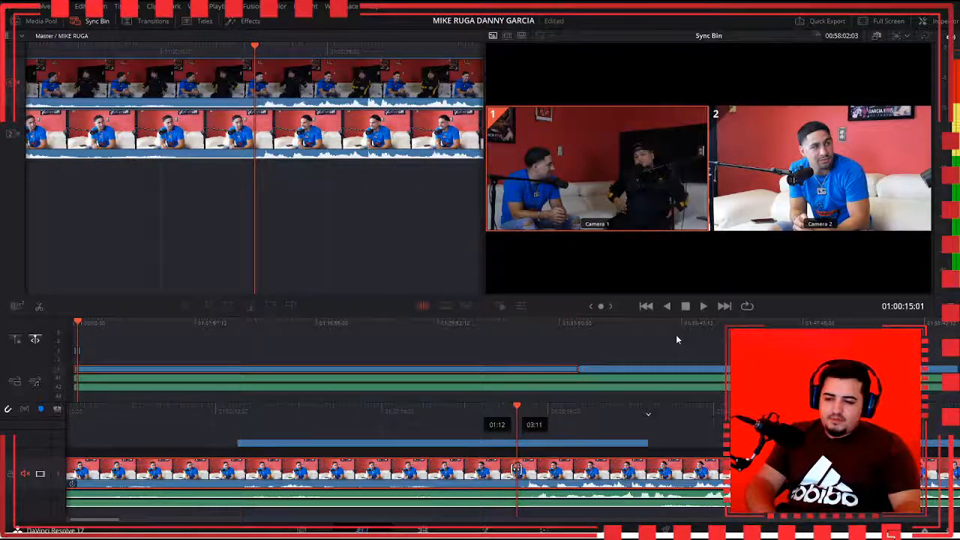
pyautogui.press('2')
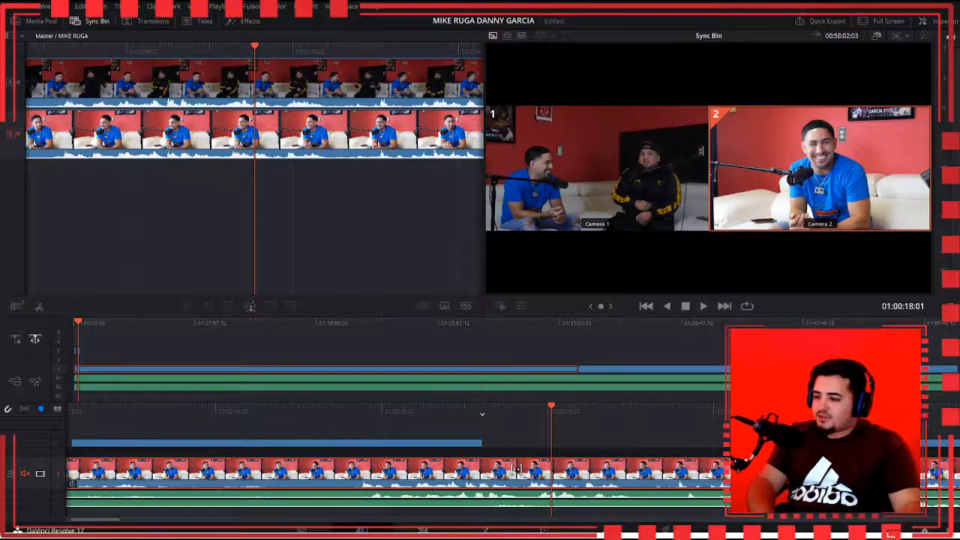
# Step: Play the two-camera section from 01:00:18:01 through 01:00:25:21 in the Sync Bin, replaying the part from 01:00:20:01
pyautogui.press('space')
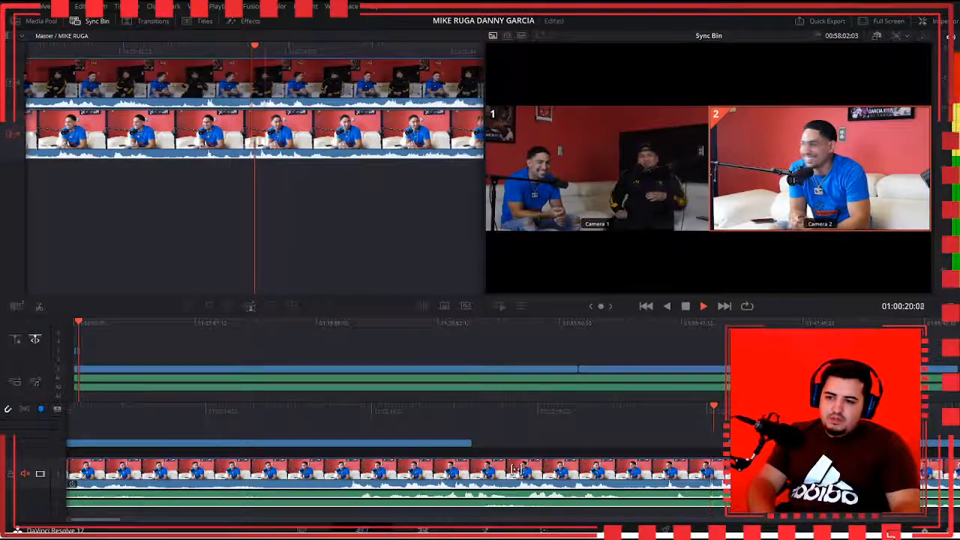
pyautogui.press('1')
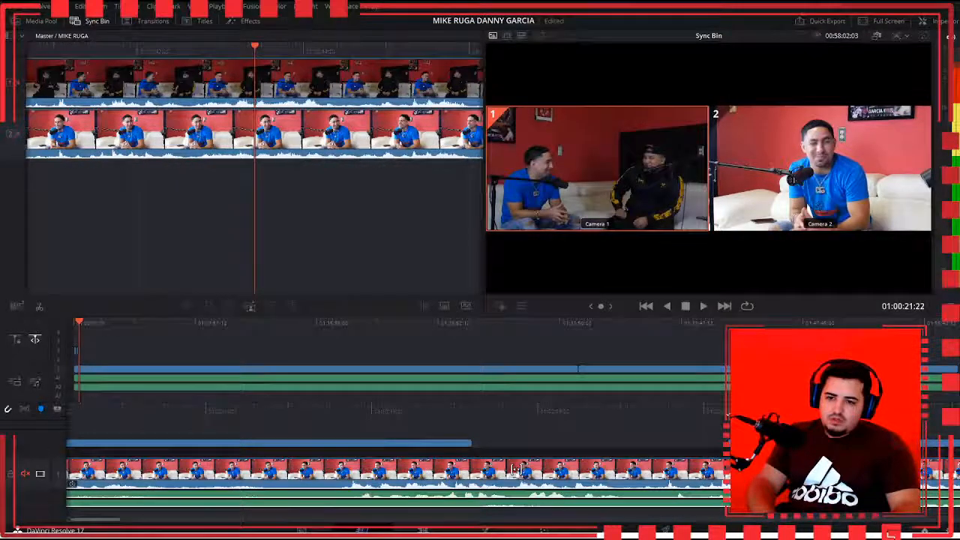
pyautogui.press('2')
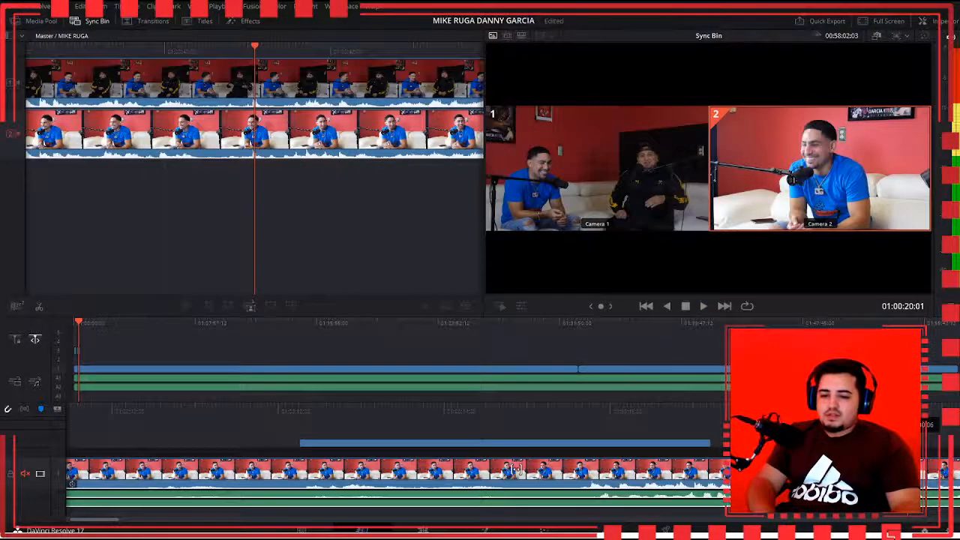
pyautogui.press('space')
pyautogui.press('space')
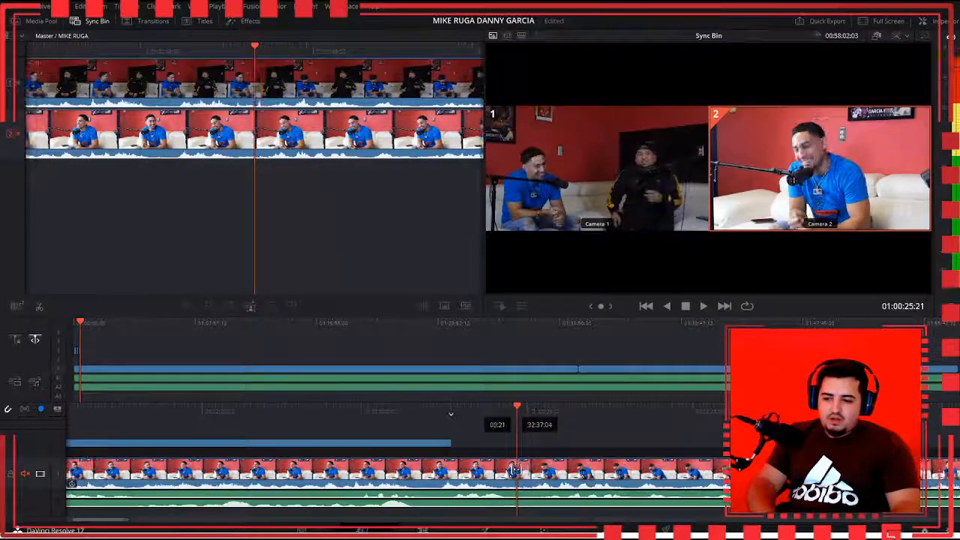
# Step: Replay the switch between Camera 1 and Camera 2 around 01:00:25:00 in the Sync Bin, running back past 01:00:22
pyautogui.press('1')
pyautogui.press('space')
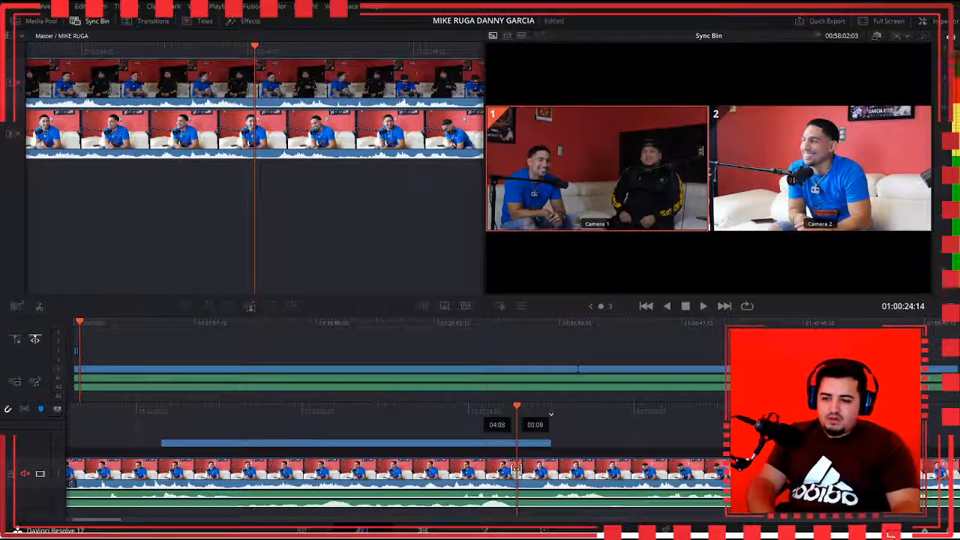
pyautogui.click(177, 412)
pyautogui.press('space')
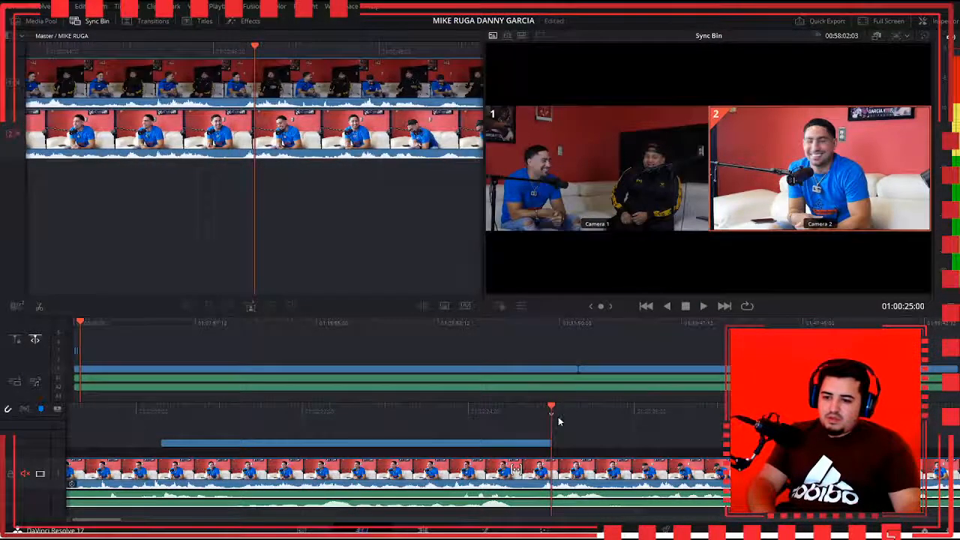
pyautogui.press('j')
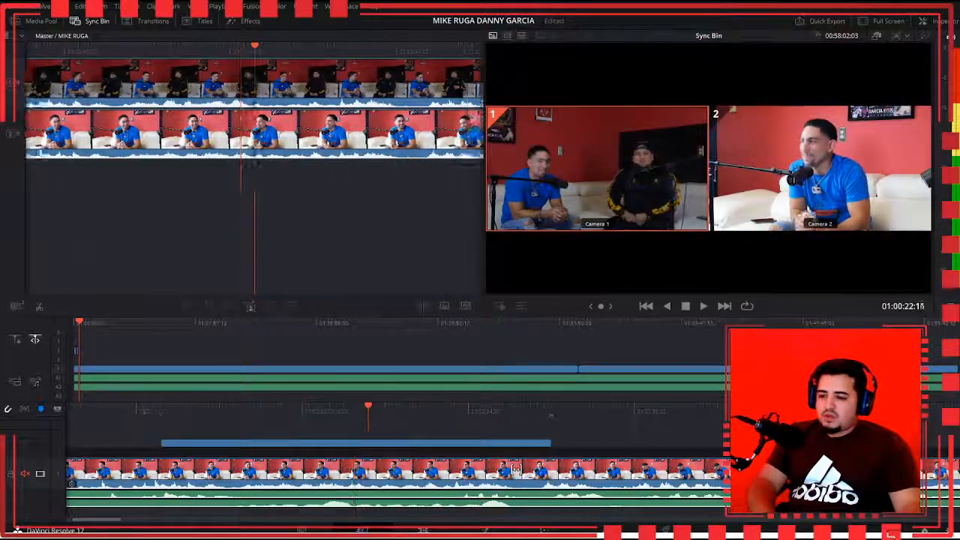
pyautogui.moveTo(549, 443); pyautogui.dragTo(250, 442)
# Step: Check the camera view around 01:01:54:02, and return to the timeline start to play through 01:00:12:08
pyautogui.click(103, 324)
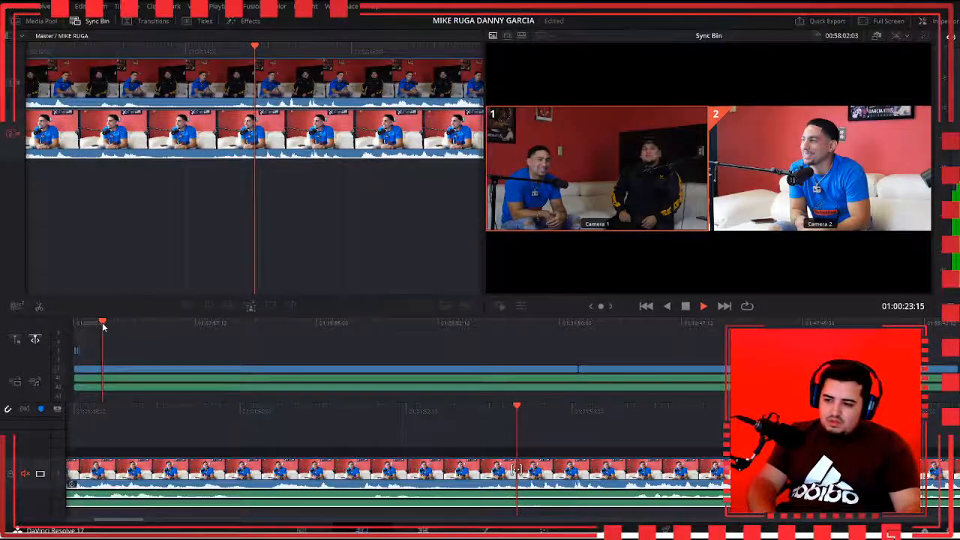
pyautogui.click(77, 323)
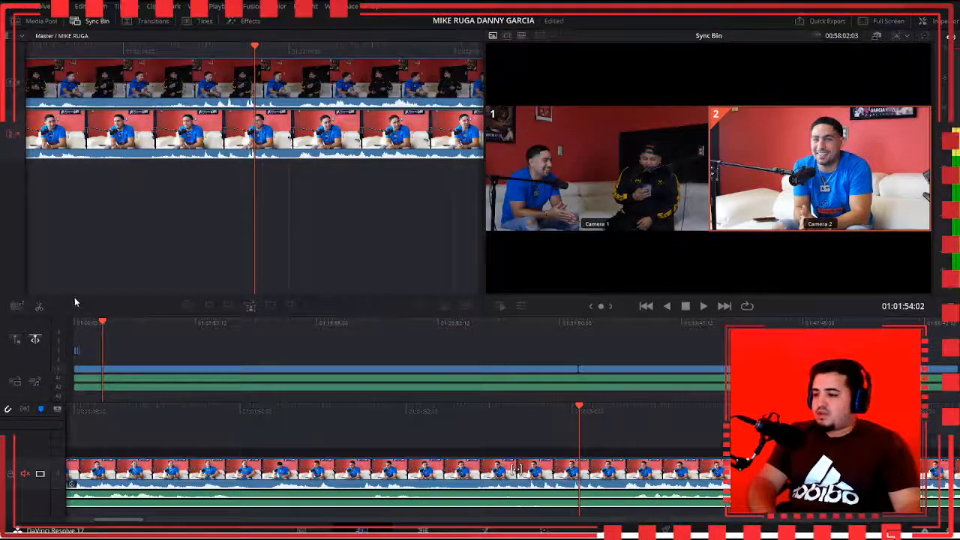
pyautogui.click(75, 324)
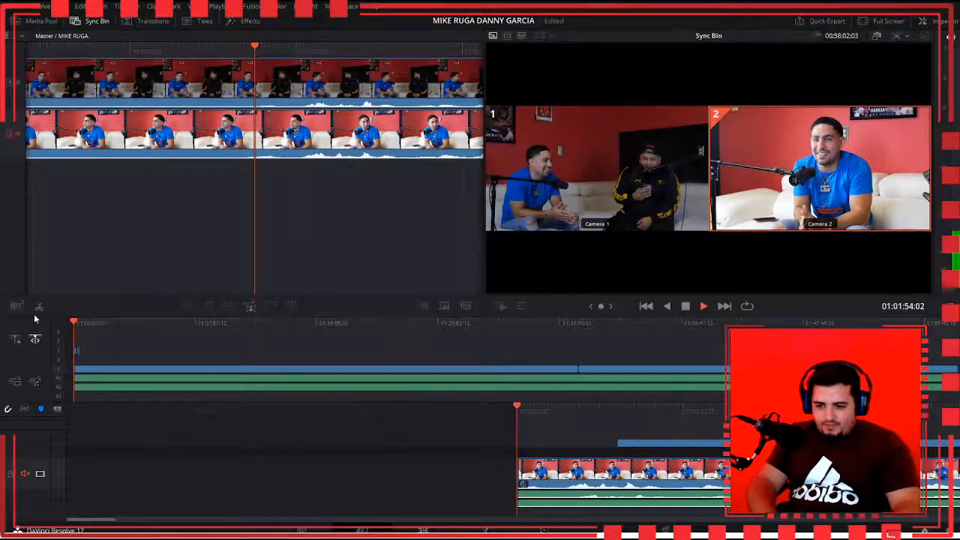
pyautogui.press('space')
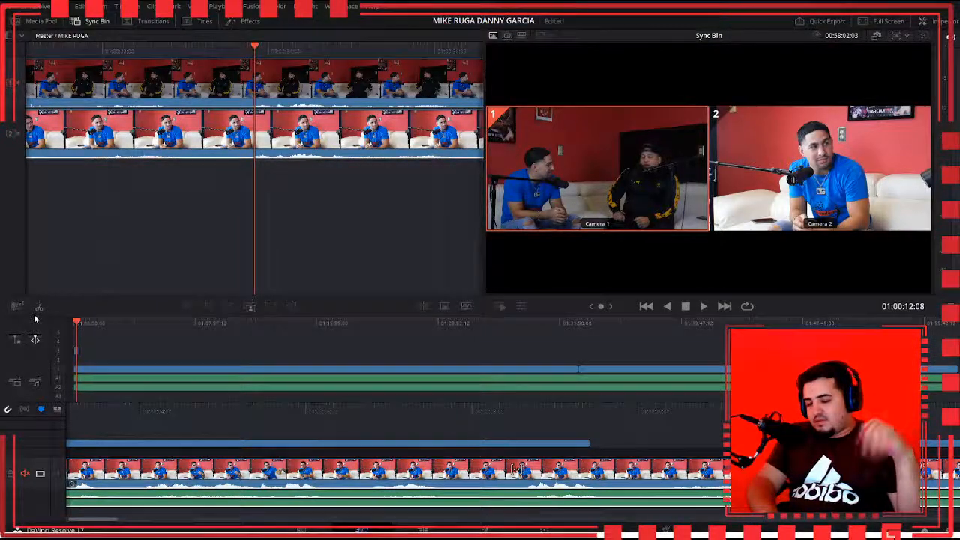
# Step: Return to the timeline start and replay the opening camera switch through 01:00:02:16 in the Sync Bin
pyautogui.click(70, 324)
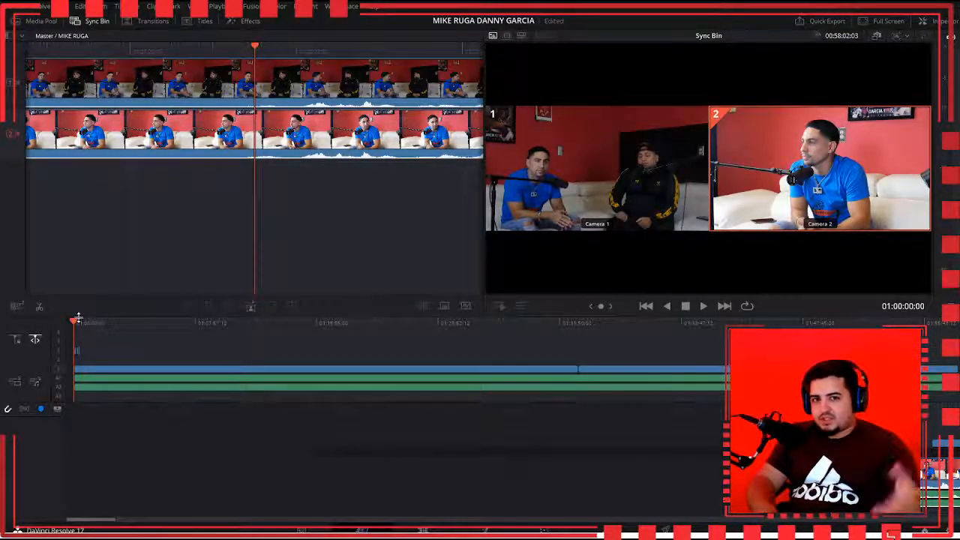
pyautogui.click(73, 321)
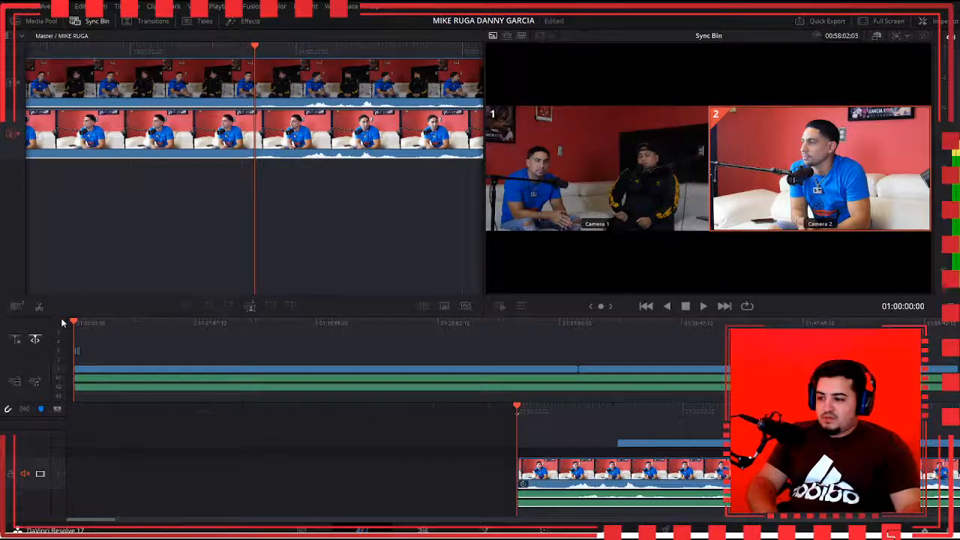
pyautogui.press('space')
pyautogui.press('space')
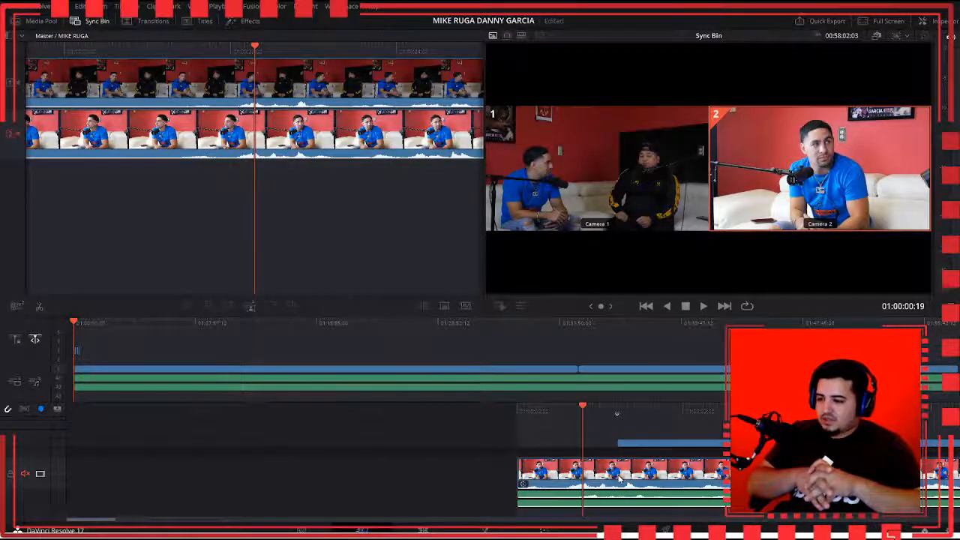
pyautogui.scroll(5, 620, 480)
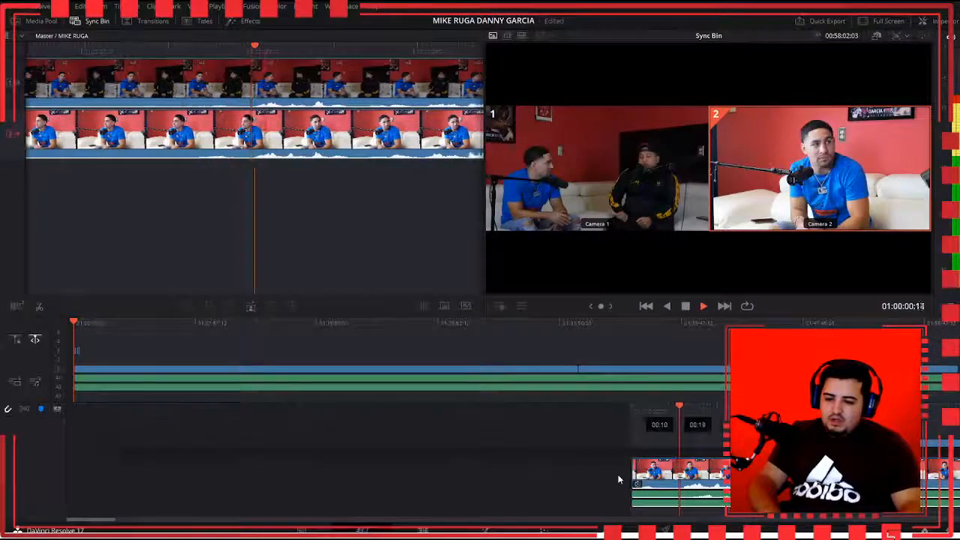
pyautogui.press('1')
pyautogui.press('space')
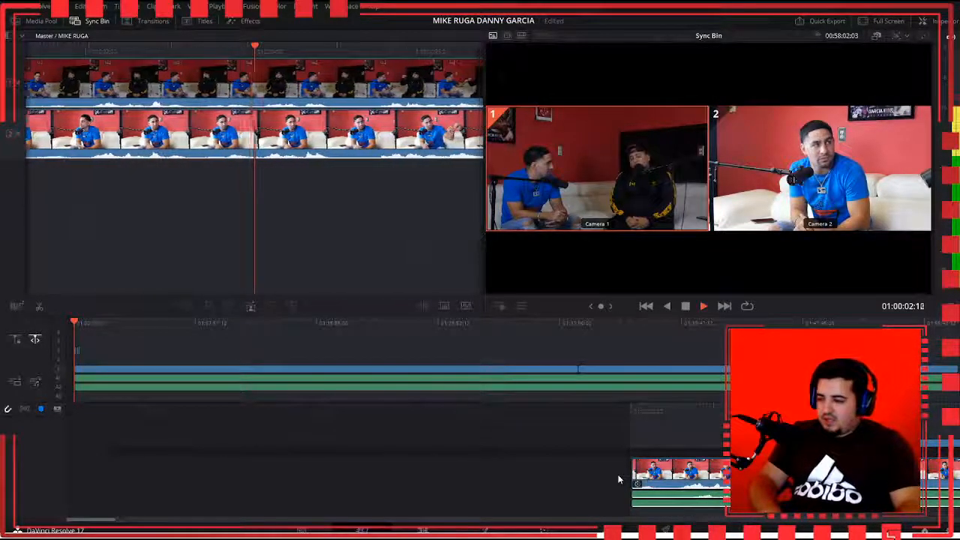
# Step: Review the switches between Camera 1 and Camera 2 in the Sync Bin from 01:00:02:16 to 01:00:21:10
pyautogui.scroll(-5, 116, 527)
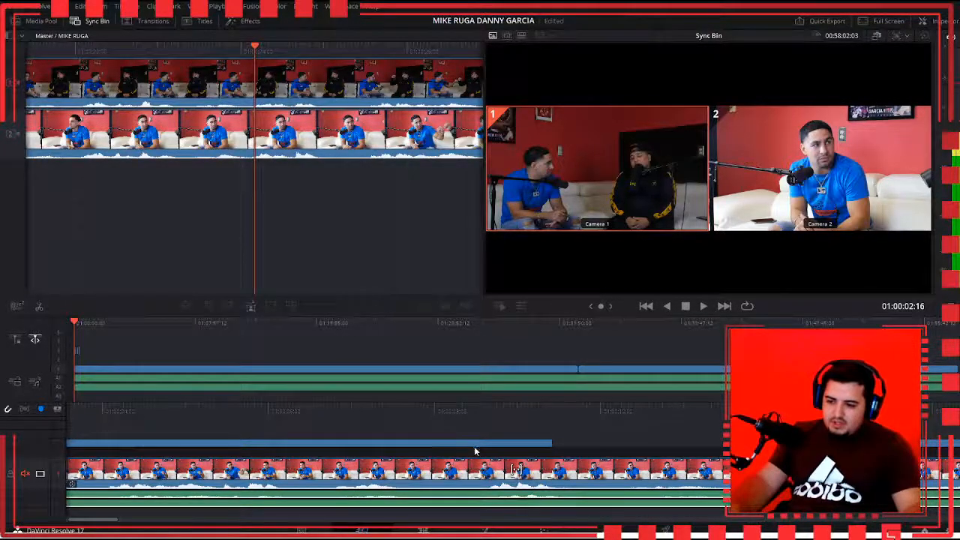
pyautogui.scroll(-3, 315, 452)
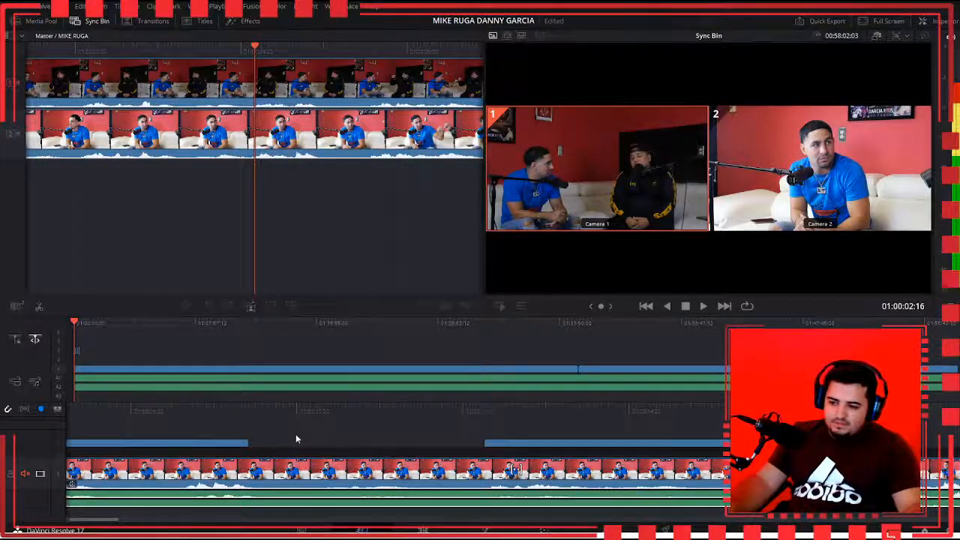
pyautogui.press('space')
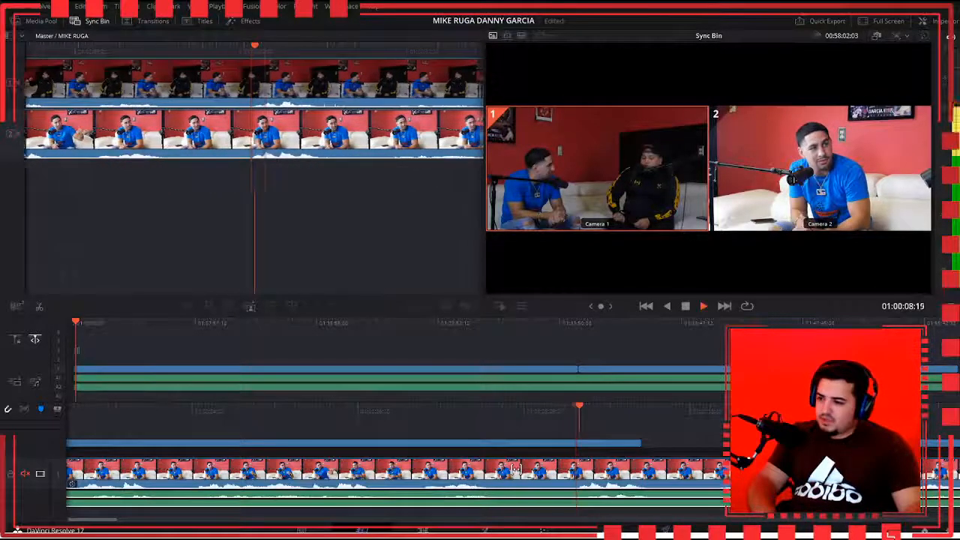
pyautogui.press('2')
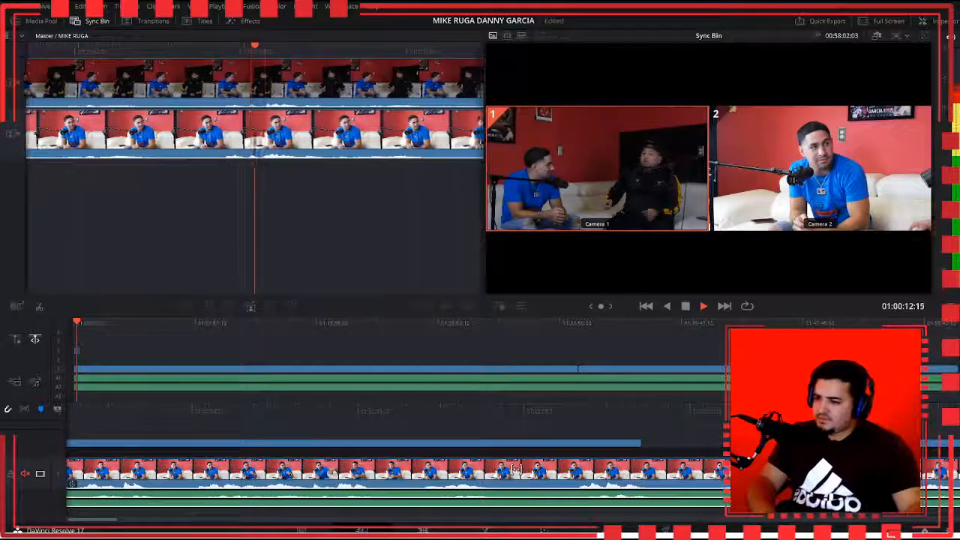
pyautogui.press('1')
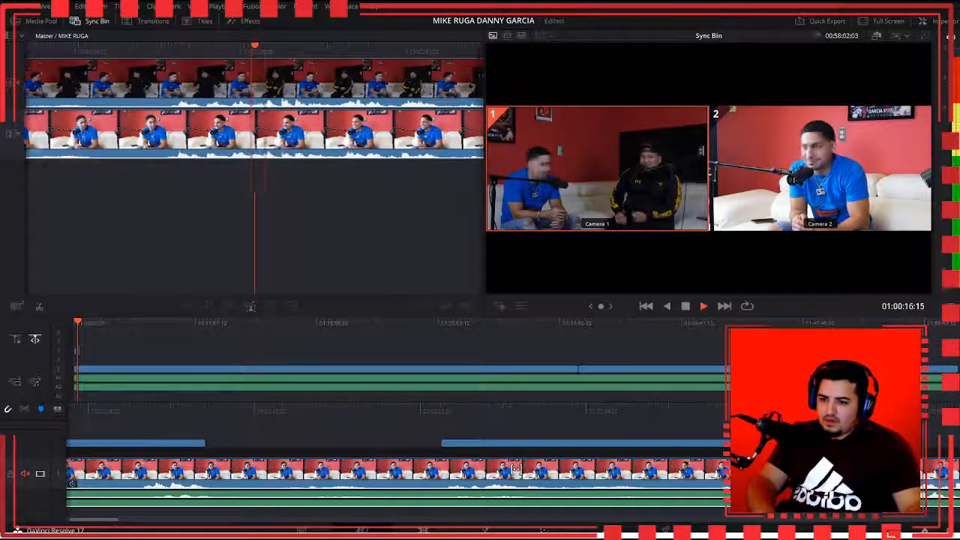
pyautogui.press('2')
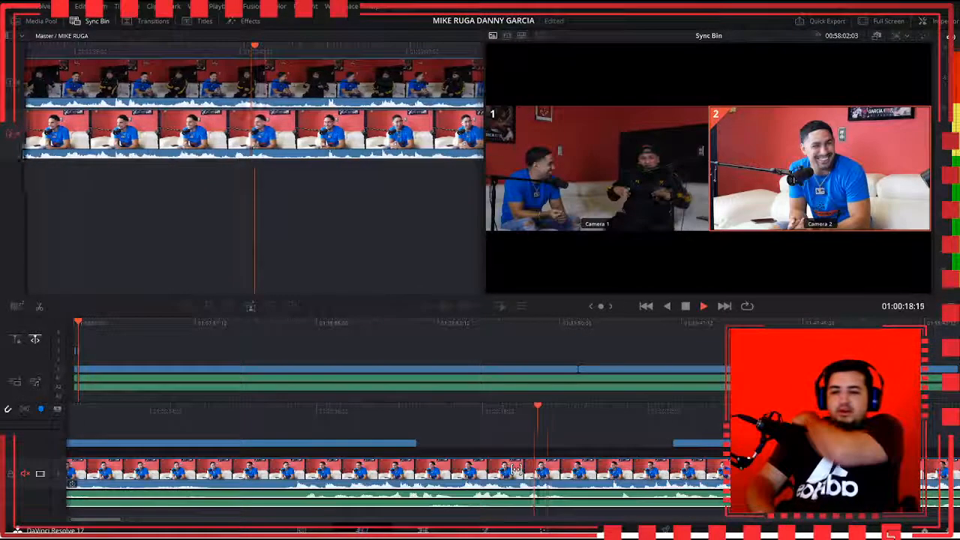
pyautogui.press('1')
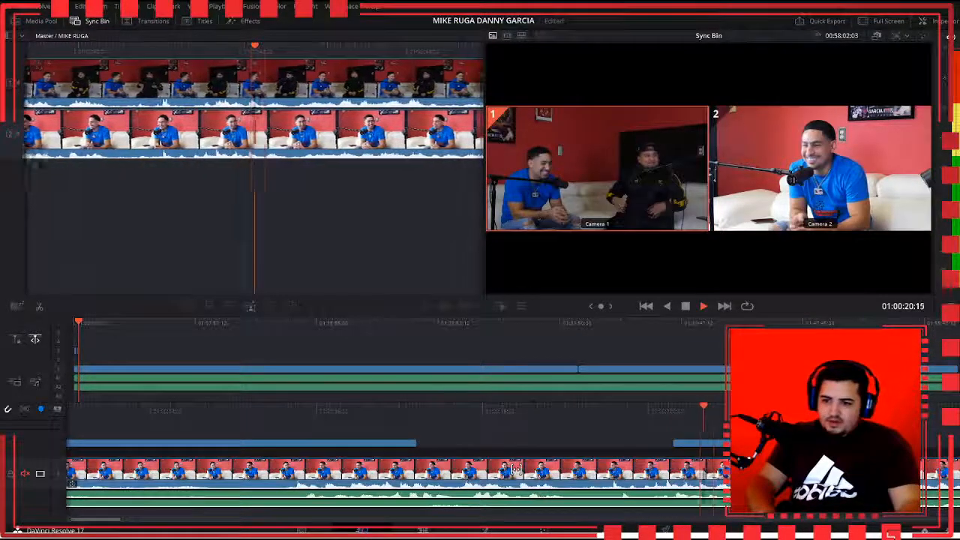
pyautogui.press('2')
pyautogui.press('space')
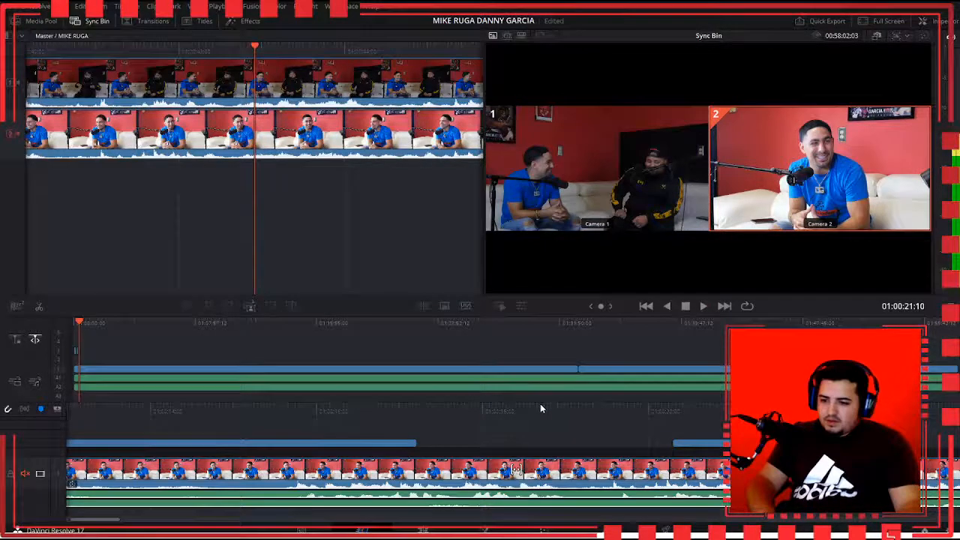
# Step: Replay the switch from Camera 1 to Camera 2 from 01:00:16:17 through 01:00:18:14
pyautogui.click(418, 411)
pyautogui.scroll(3, 419, 411)
pyautogui.scroll(-2, 419, 411)
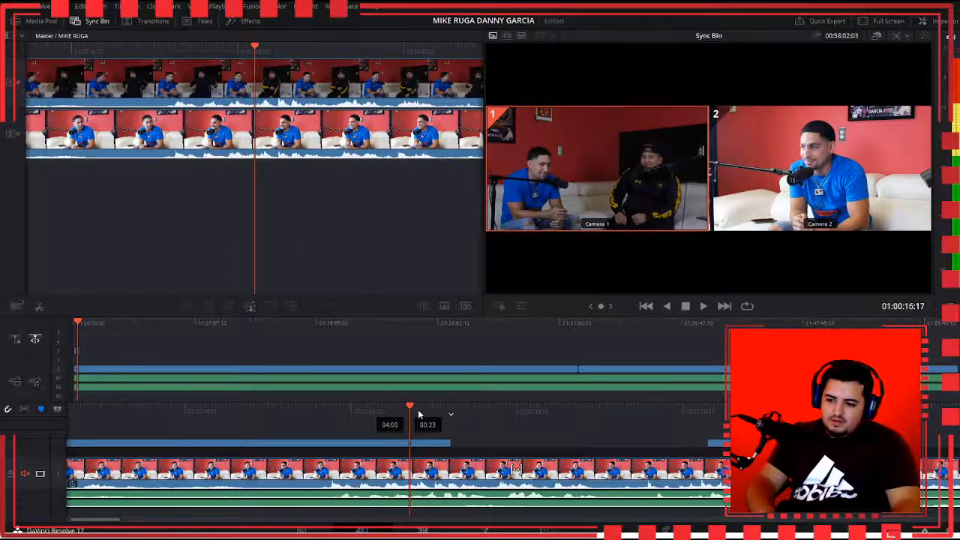
pyautogui.press('space')
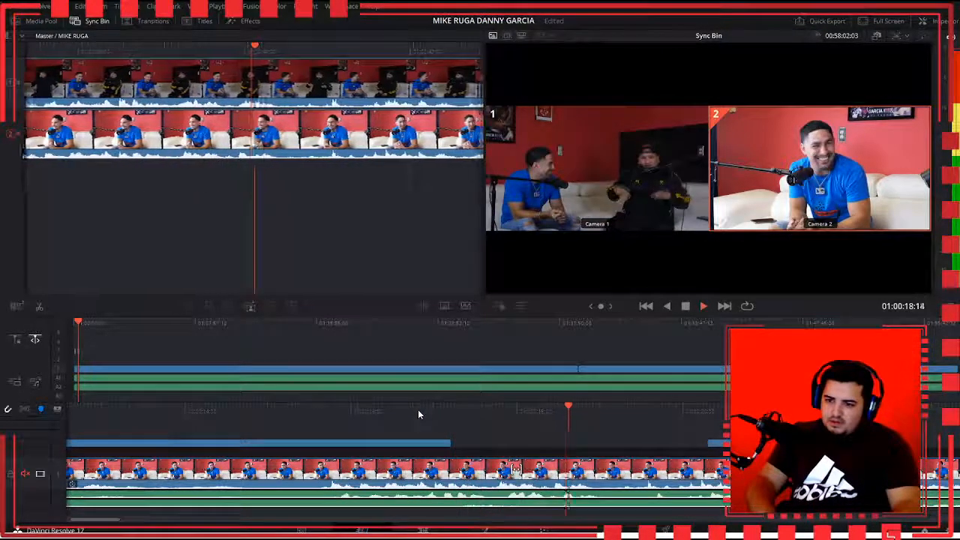
pyautogui.press('2')
pyautogui.press('1')
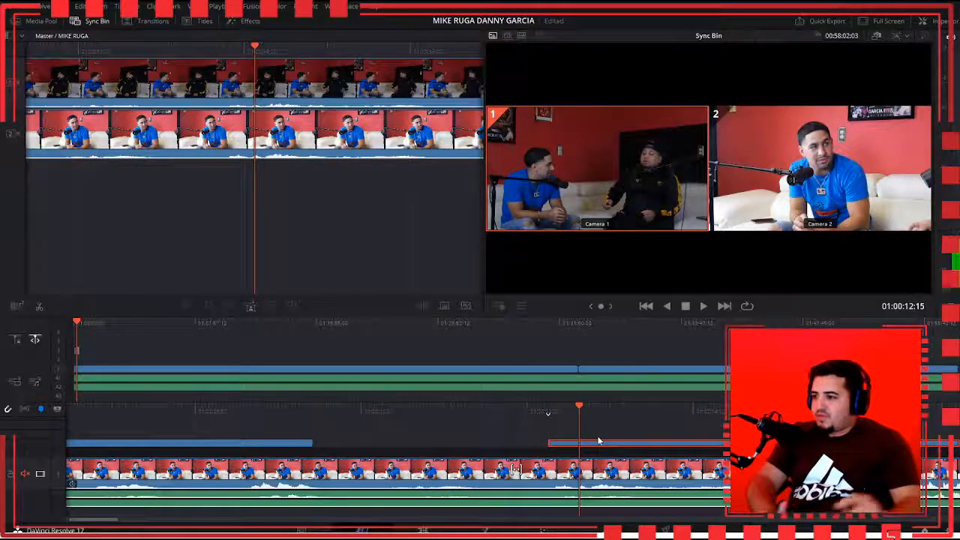
# Step: Compare the synced sources GARCIA WIDE.MTS and GARCIA 1.MTS one at a time in the full viewer at 01:00:12:15
pyautogui.click(263, 123)
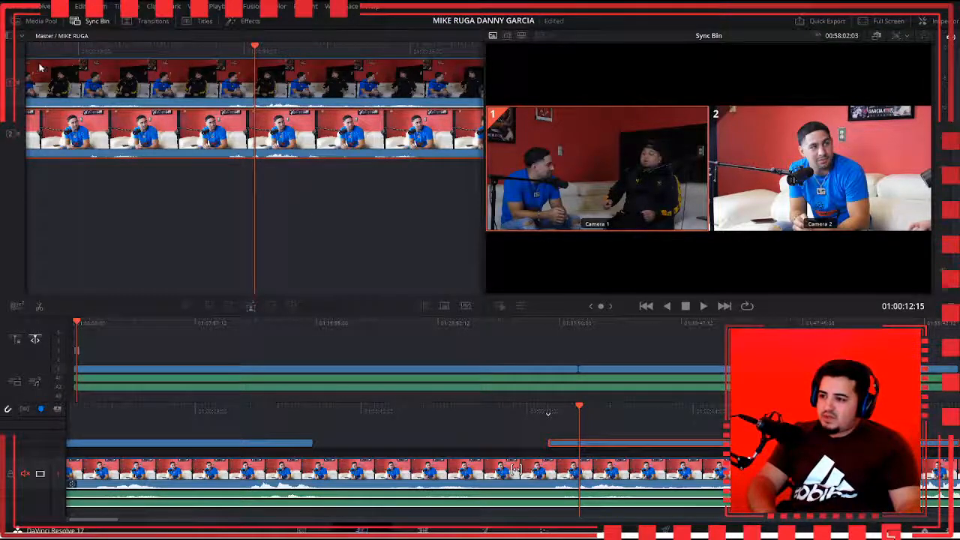
pyautogui.click(13, 132)
pyautogui.click(14, 114)
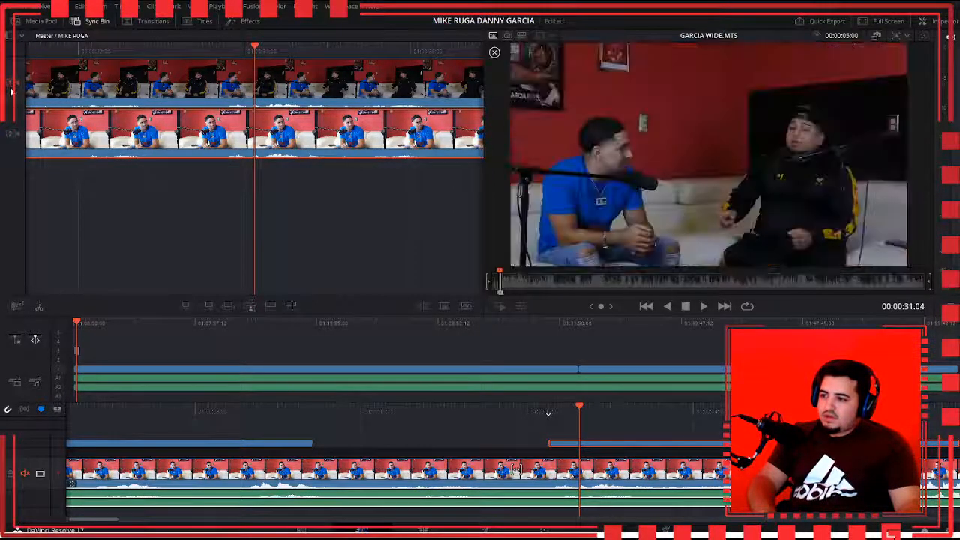
pyautogui.click(13, 135)
pyautogui.click(14, 93)
pyautogui.click(32, 137)
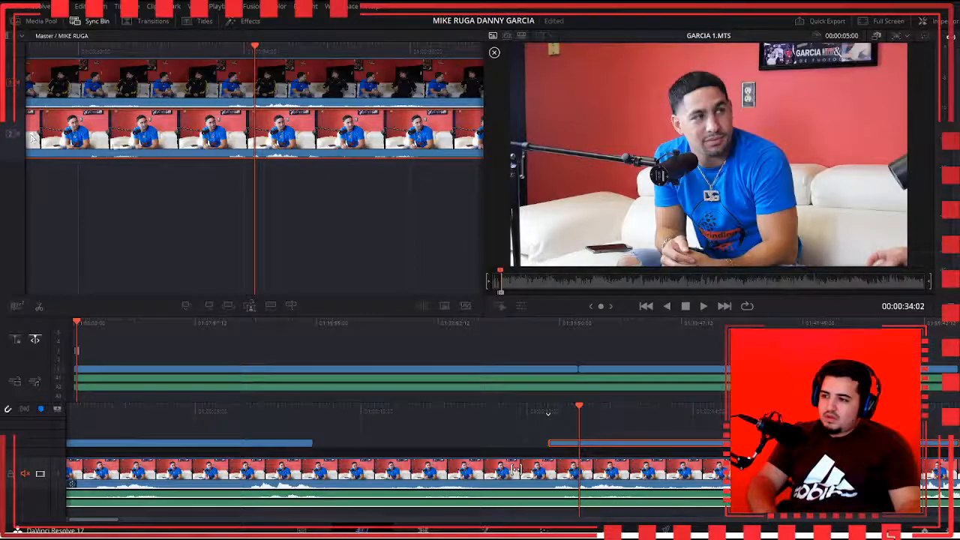
# Step: Replay the moments just before the wide-shot clip starting around 01:00:12 while GARCIA 1.MTS fills the viewer
pyautogui.click(178, 496)
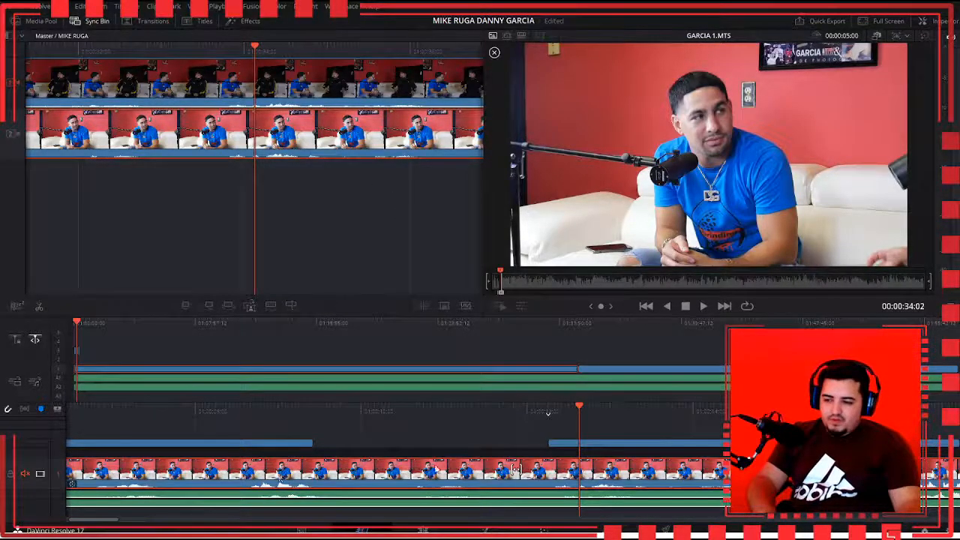
pyautogui.click(541, 408)
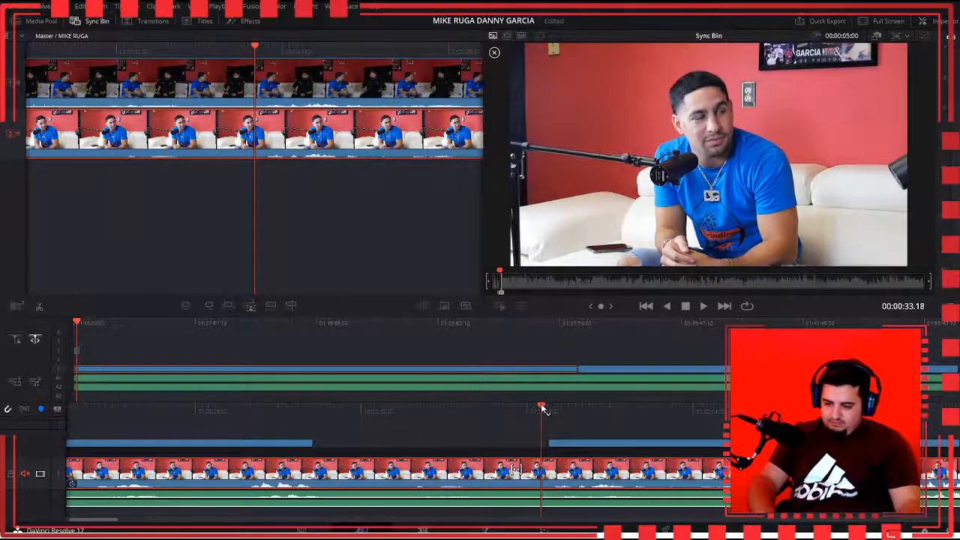
pyautogui.press('space')
pyautogui.press('space')
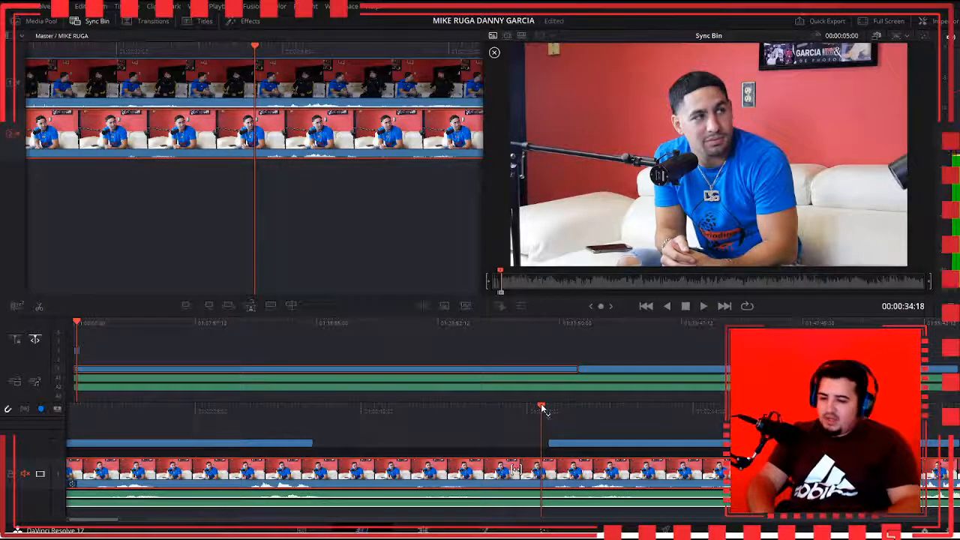
pyautogui.moveTo(541, 407); pyautogui.dragTo(532, 409)
pyautogui.press('space')
pyautogui.press('space')
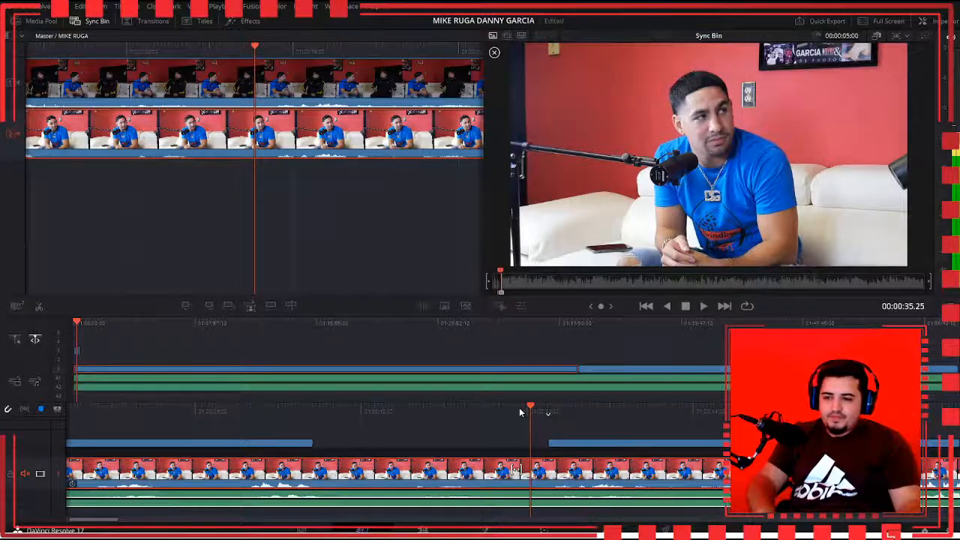
# Step: Leave the Sync Bin for the Media Pool and play Timeline 1 through 01:00:20:22
pyautogui.press('Escape')
pyautogui.press('space')
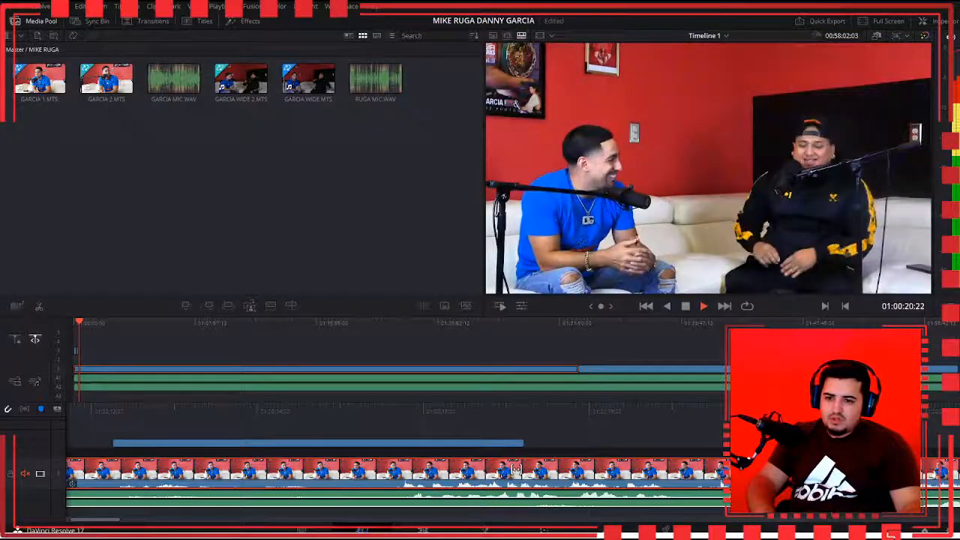
# Step: Extend the start of the wide-shot clip near 01:00:20 about two seconds earlier on the upper track, and play back the new switch
pyautogui.moveTo(779, 443); pyautogui.dragTo(773, 443)
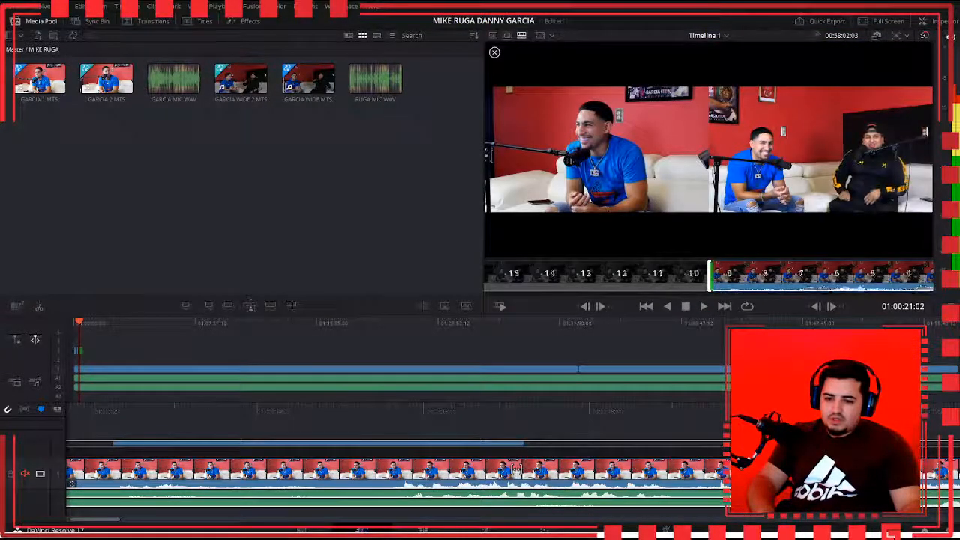
pyautogui.click(689, 407)
pyautogui.press('space')
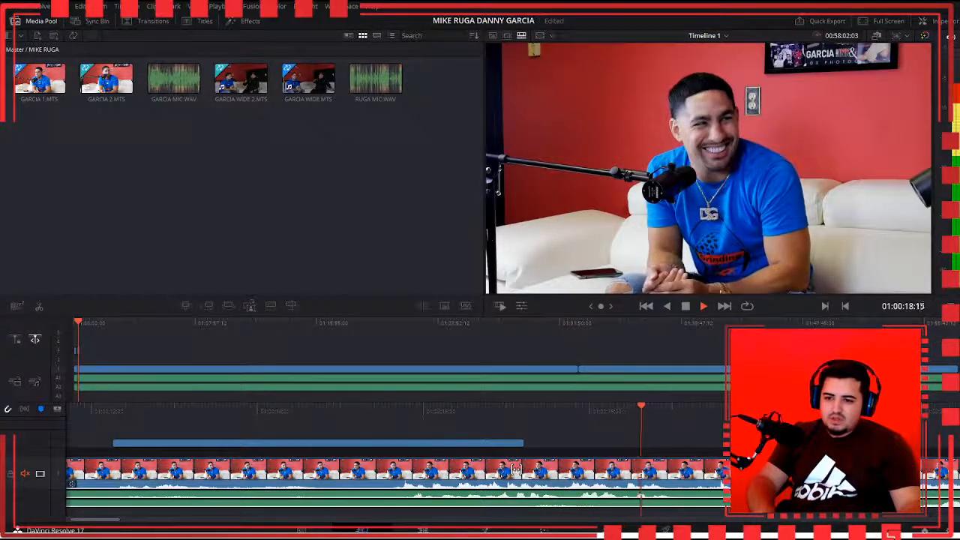
pyautogui.moveTo(773, 443); pyautogui.dragTo(615, 444)
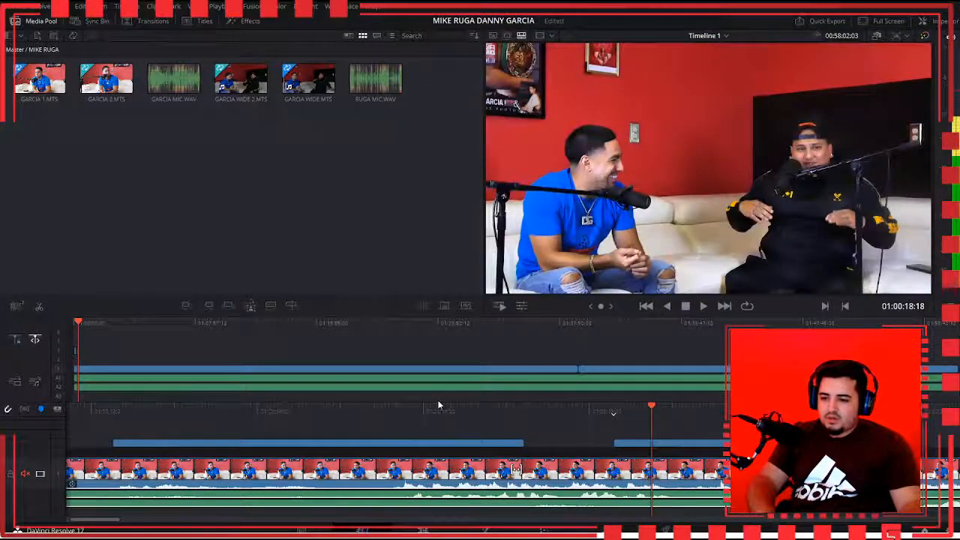
pyautogui.click(438, 408)
pyautogui.press('space')
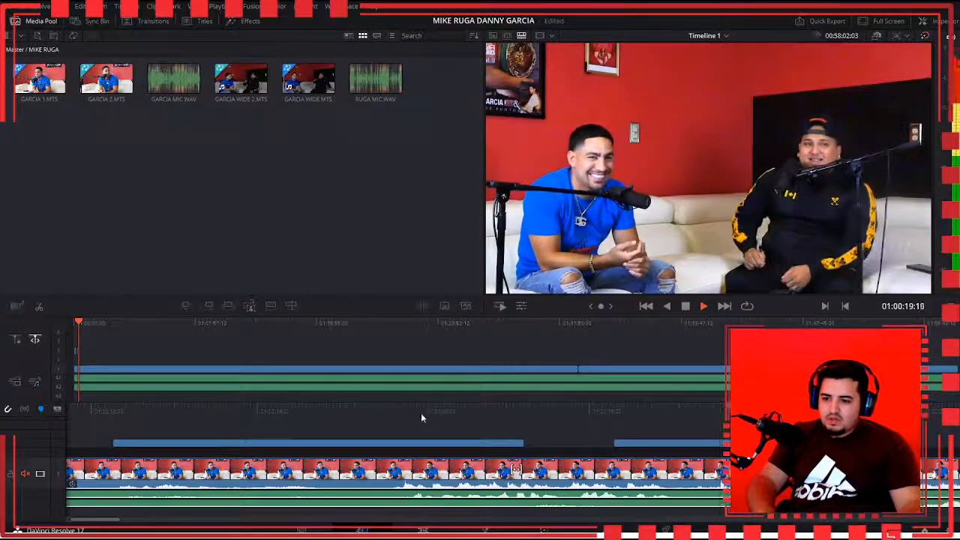
# Step: Play back the timeline's camera switches between the wide and close-up shots from about 01:00:19:13 through 01:00:25:05
pyautogui.click(423, 409)
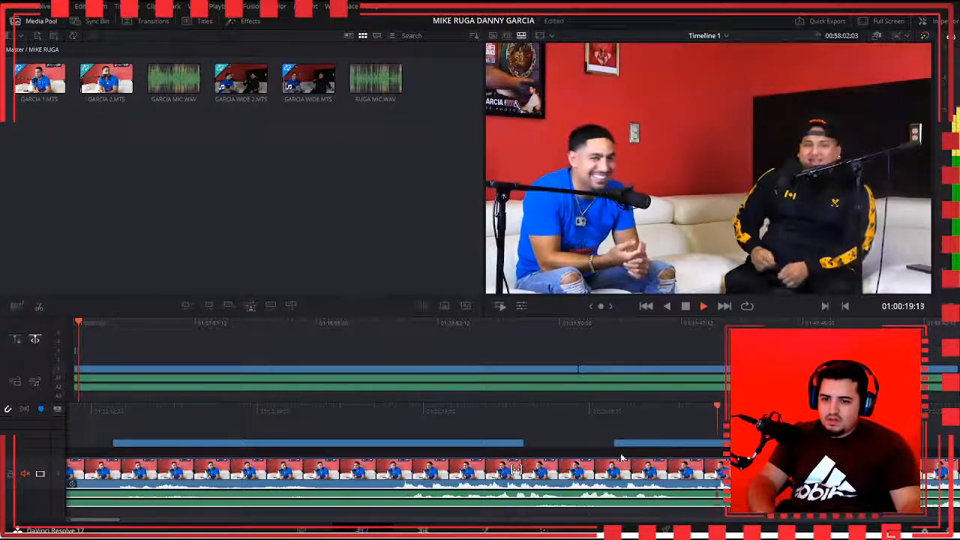
pyautogui.click(539, 409)
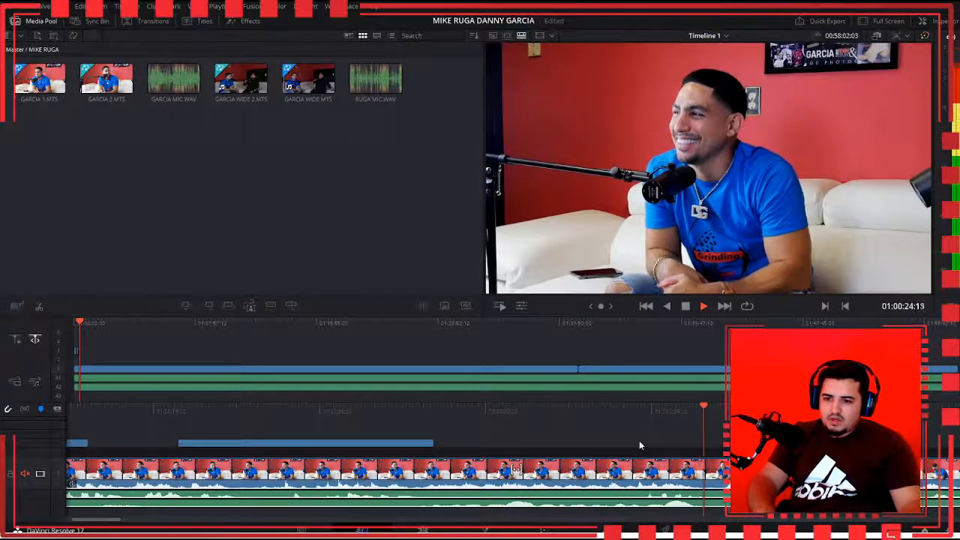
pyautogui.click(635, 412)
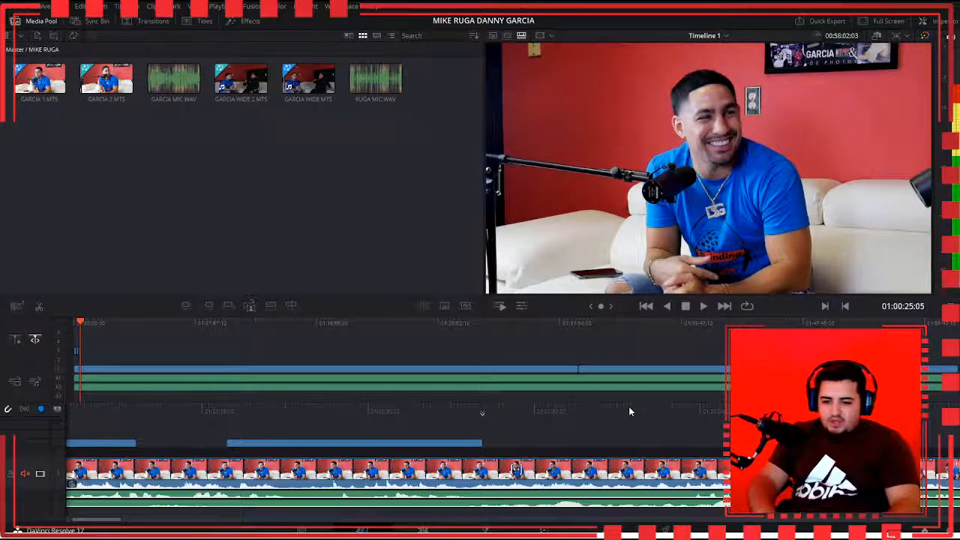
pyautogui.press('space')
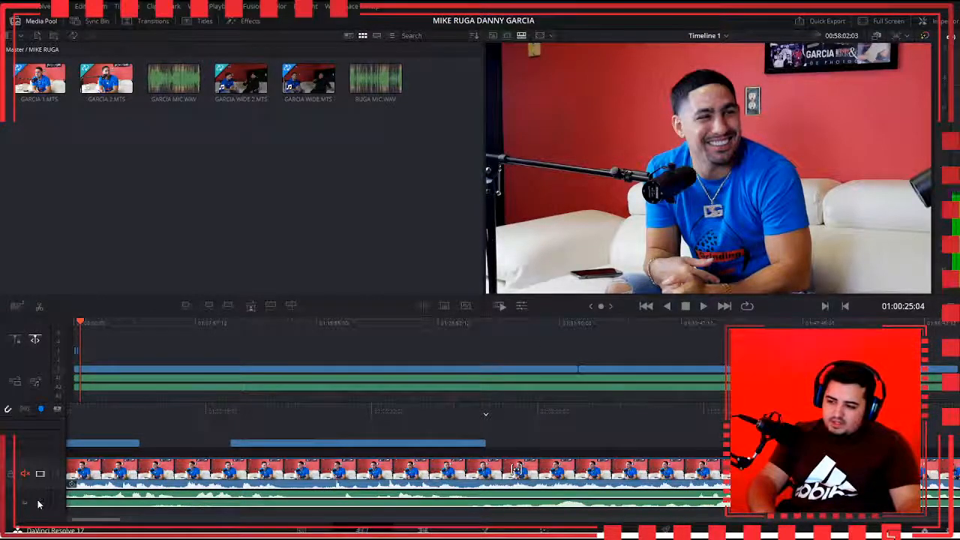
# Step: Examine the waveforms of audio tracks A1 and A2 around 01:00:25:04 in the lower timeline
pyautogui.click(26, 498)
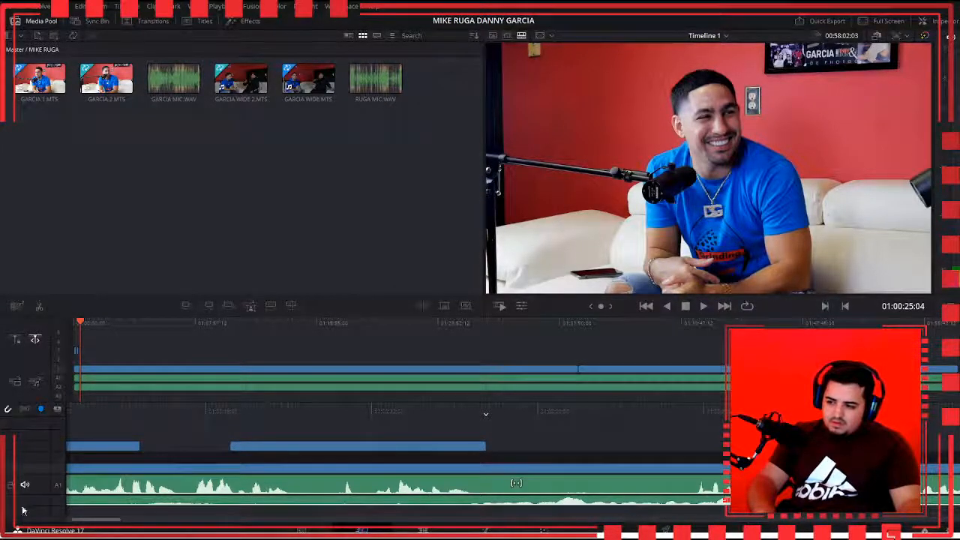
pyautogui.scroll(-1, 24, 506)
pyautogui.scroll(1, 26, 484)
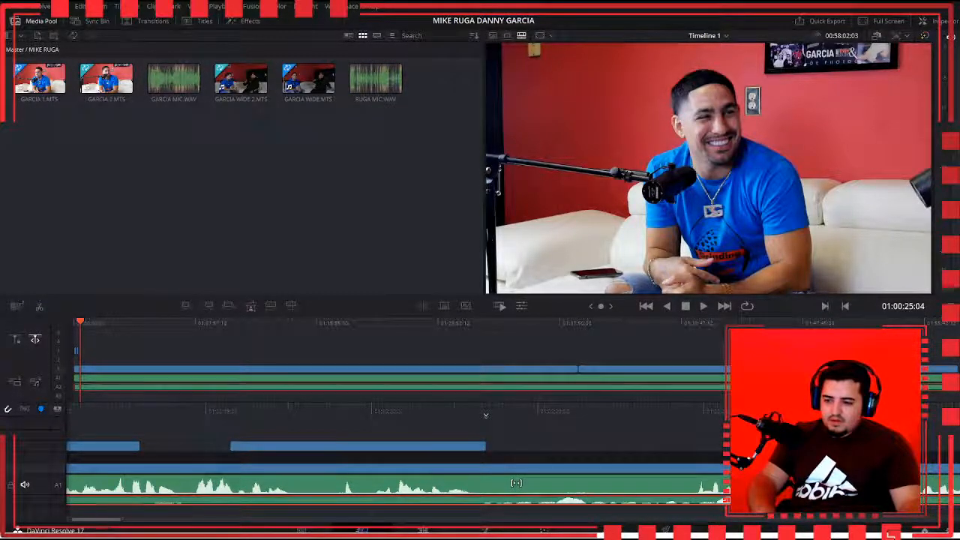
pyautogui.scroll(-1, 30, 503)
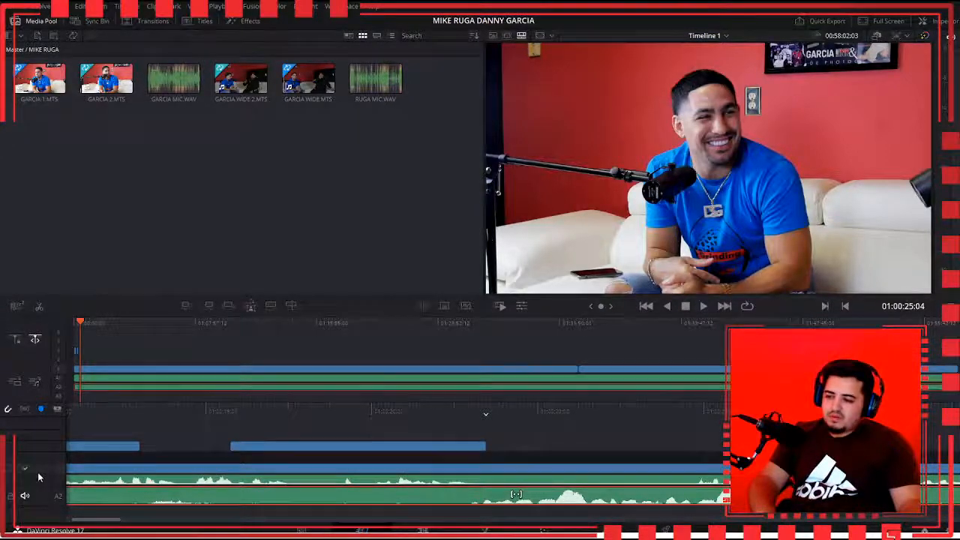
pyautogui.scroll(1, 39, 476)
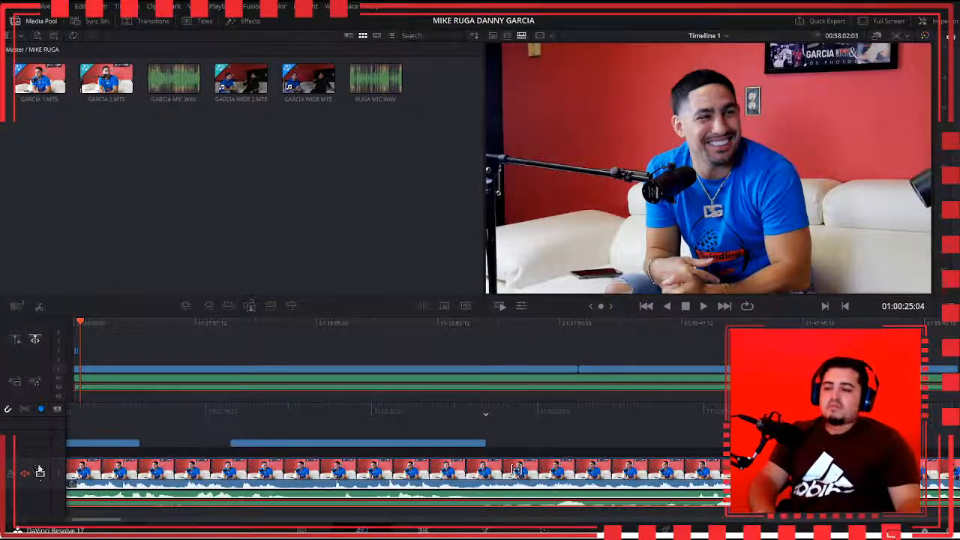
# Step: Move the playhead back to the start of Timeline 1 at 01:00:00:00
pyautogui.scroll(3, 347, 368)
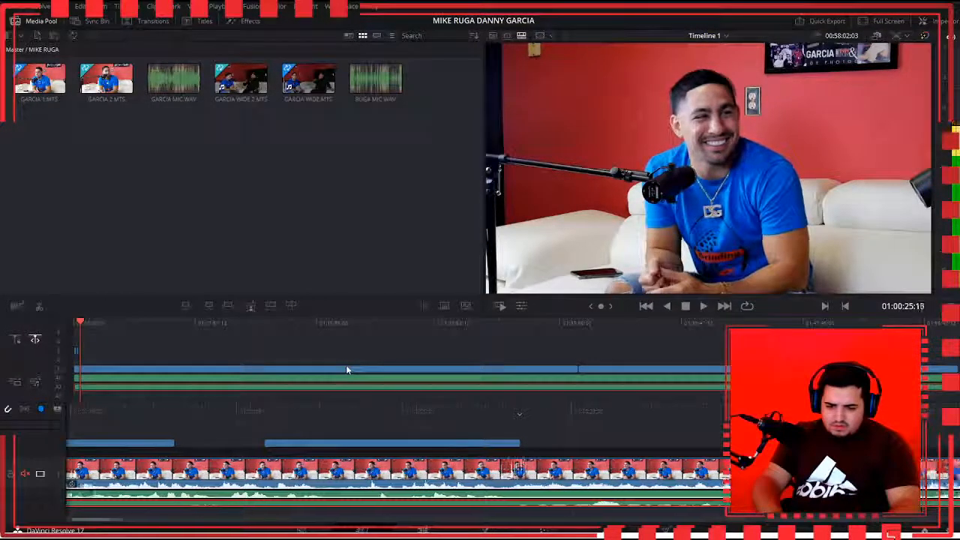
pyautogui.scroll(5, 346, 368)
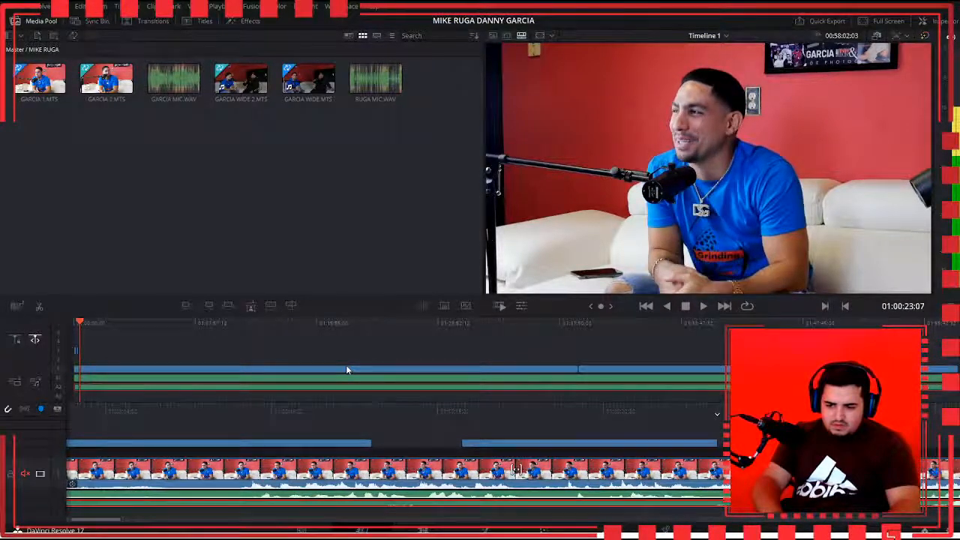
pyautogui.scroll(15, 346, 368)
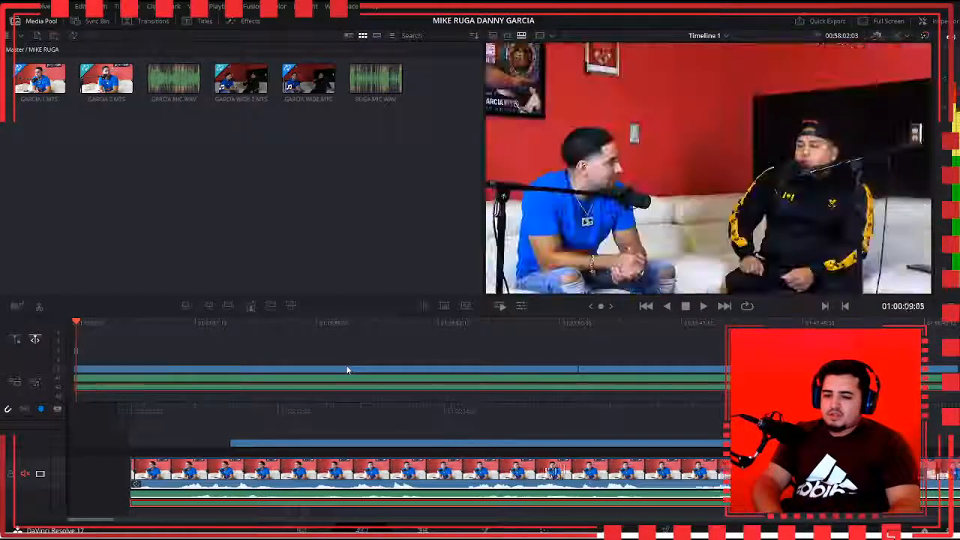
pyautogui.scroll(10, 86, 406)
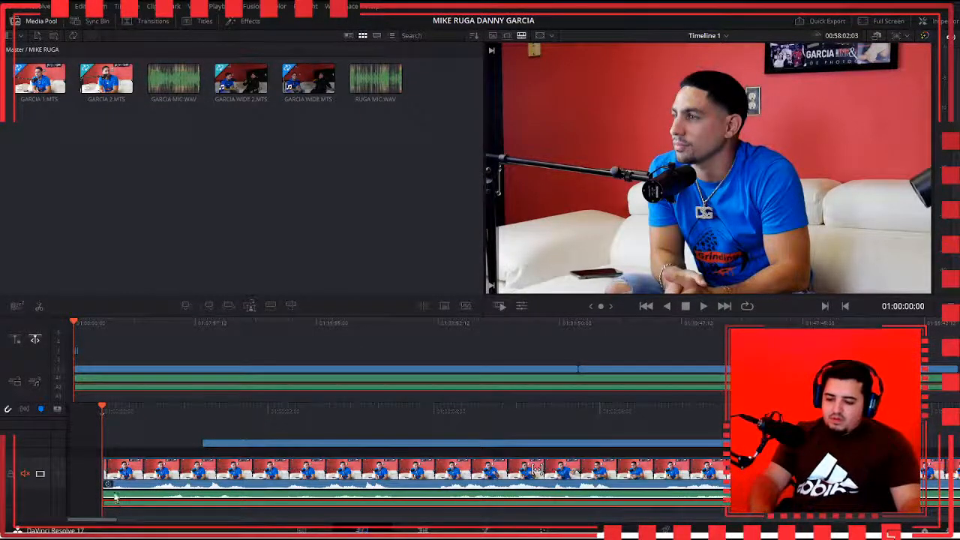
# Step: Try trimming the start of the audio at the beginning of the timeline, and undo the trim
pyautogui.moveTo(115, 498); pyautogui.dragTo(115, 497)
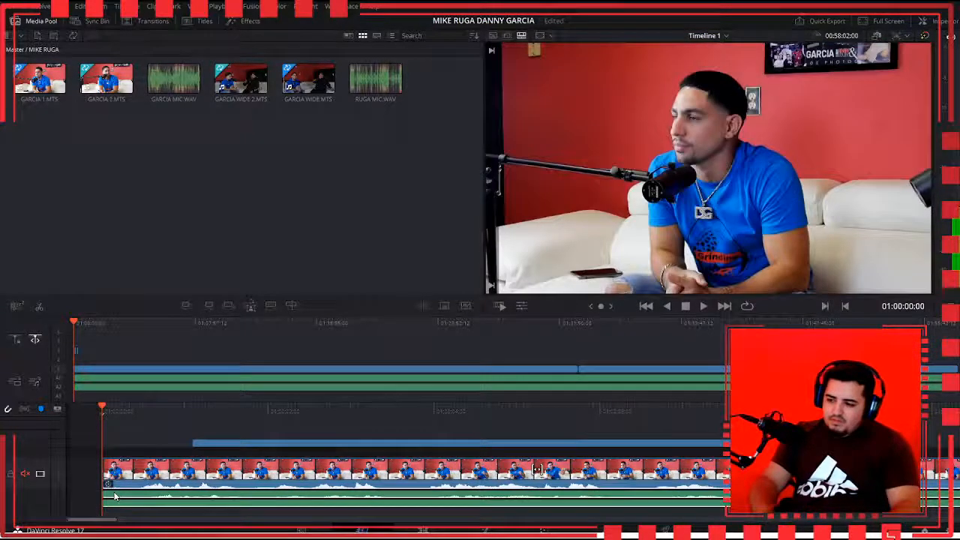
pyautogui.hotkey('ctrl', 'z')
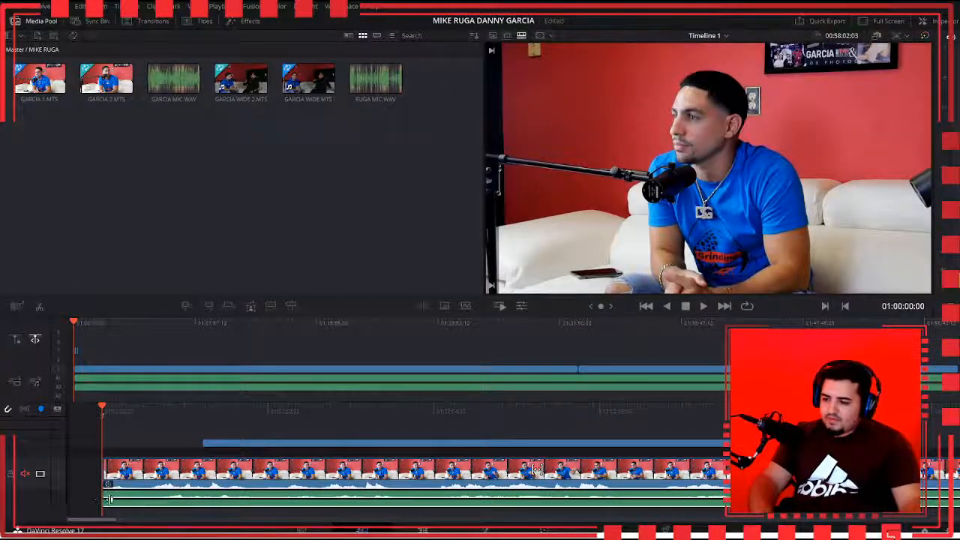
# Step: Show Timeline 1 in the Edit page, zoomed in on its opening, and mute audio track A2
pyautogui.click(430, 531)
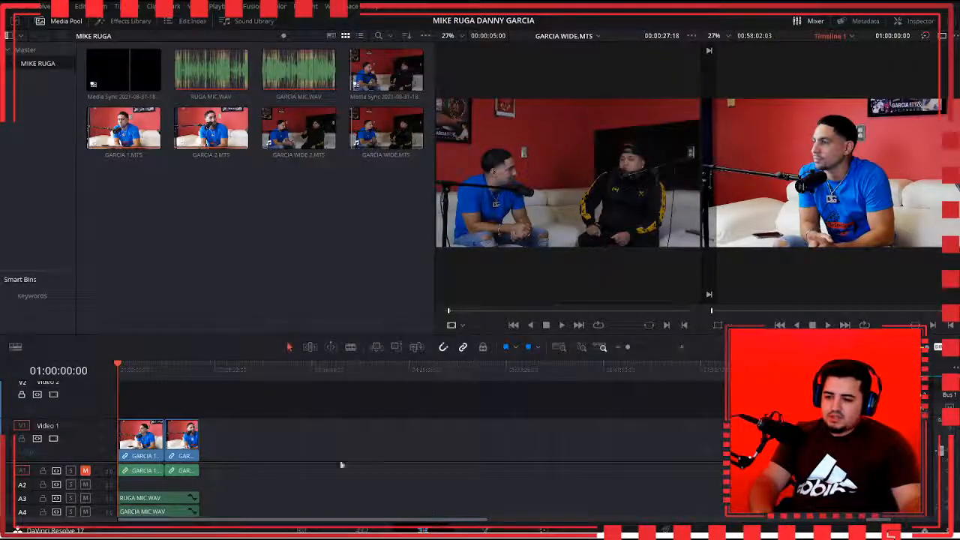
pyautogui.hotkey('shift', 'z')
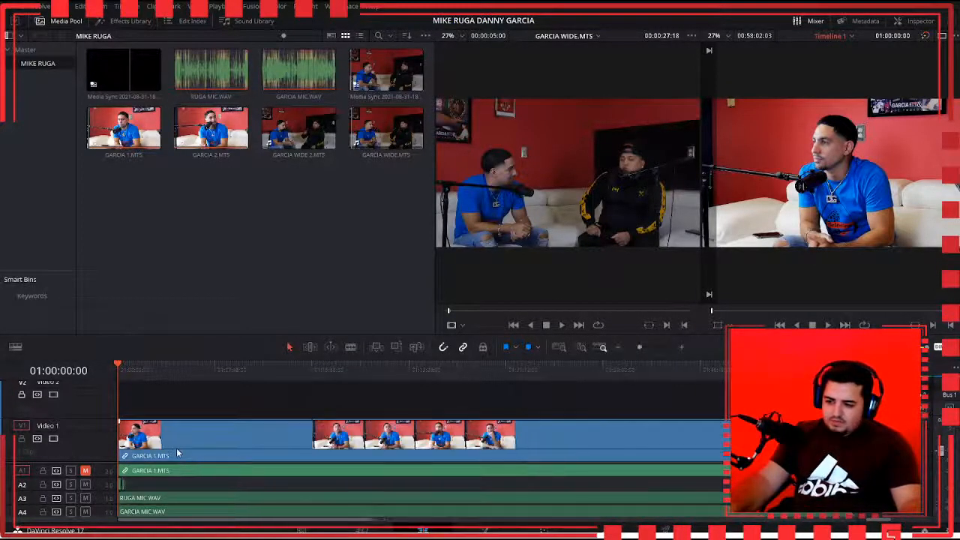
pyautogui.scroll(2, 131, 502)
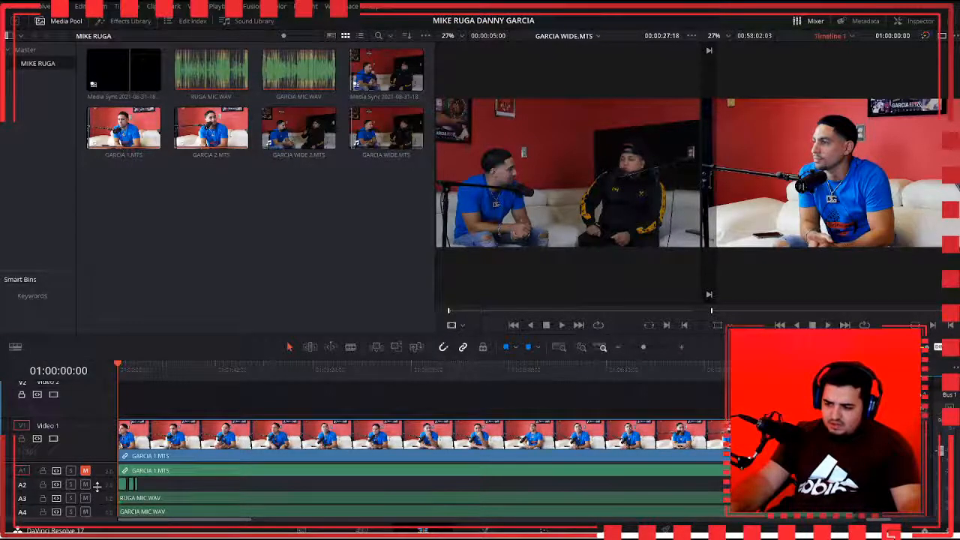
pyautogui.scroll(3, 153, 489)
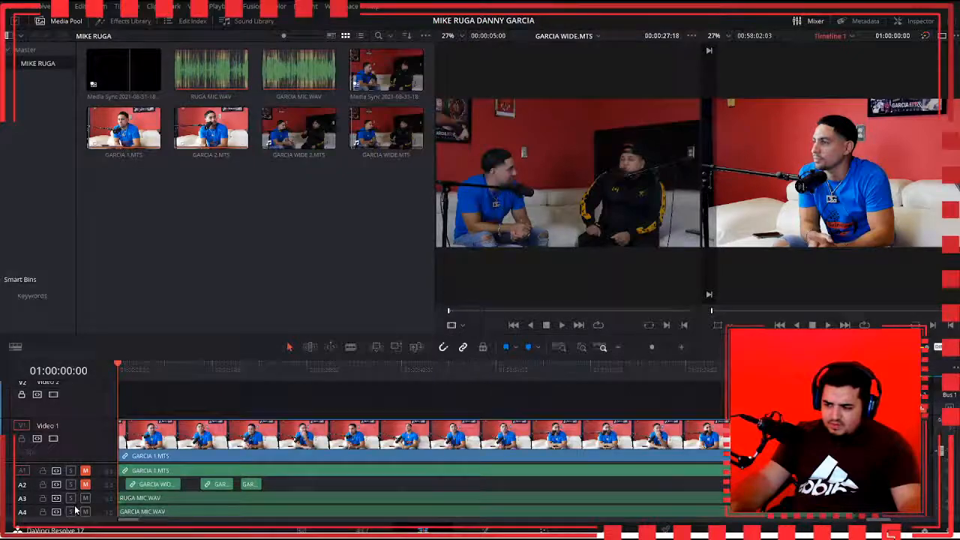
# Step: Increase the heights of Audio 1, Audio 3 and Audio 4 so their waveforms can be read
pyautogui.scroll(-2, 75, 488)
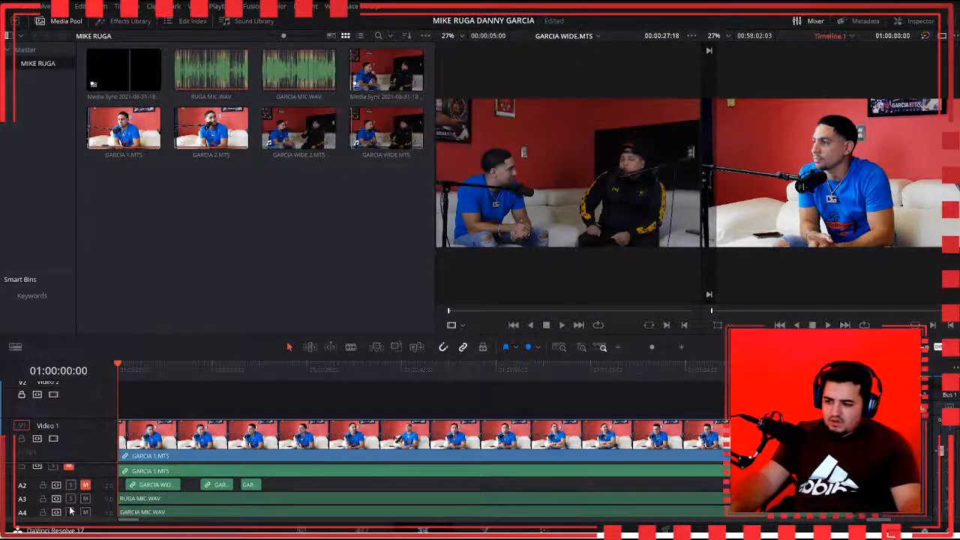
pyautogui.moveTo(102, 505); pyautogui.dragTo(66, 525)
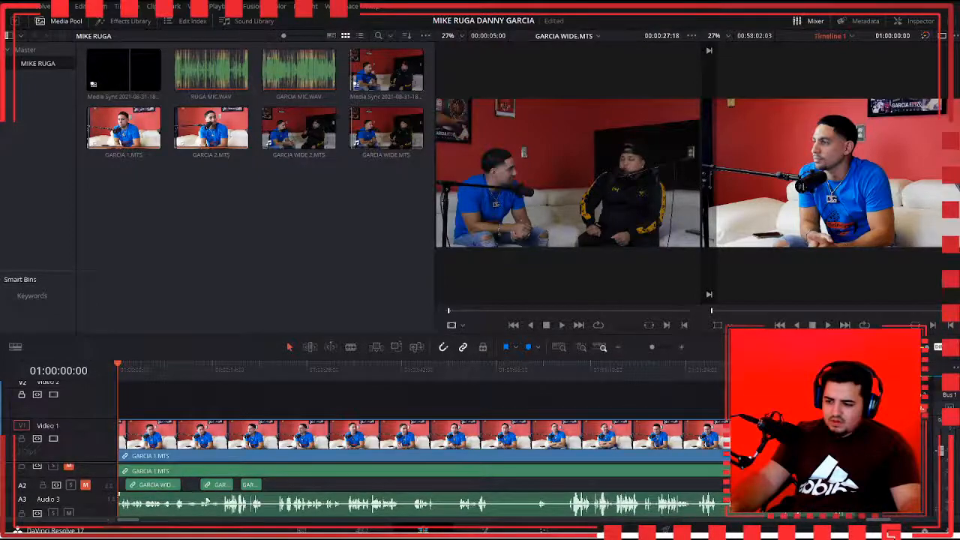
pyautogui.scroll(2, 252, 509)
pyautogui.scroll(-3, 77, 499)
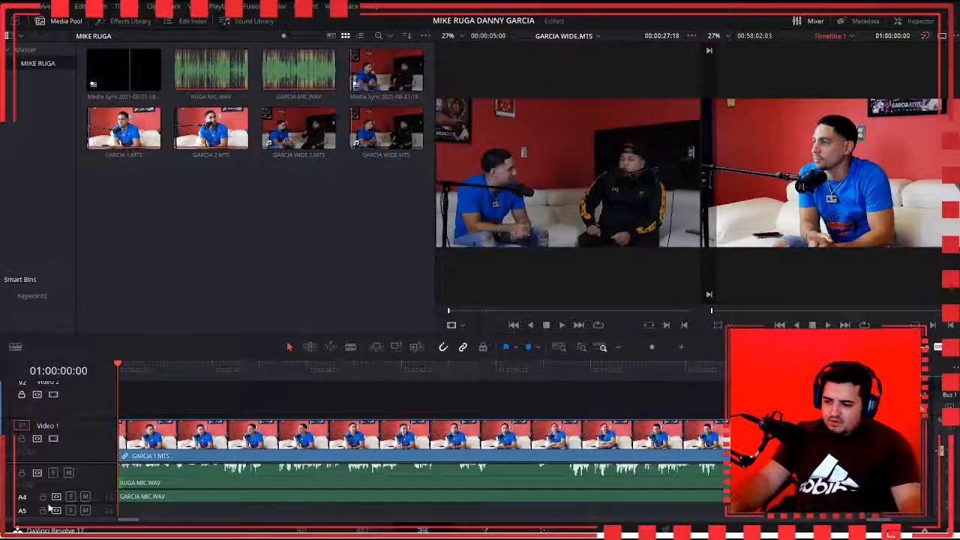
pyautogui.scroll(5, 50, 509)
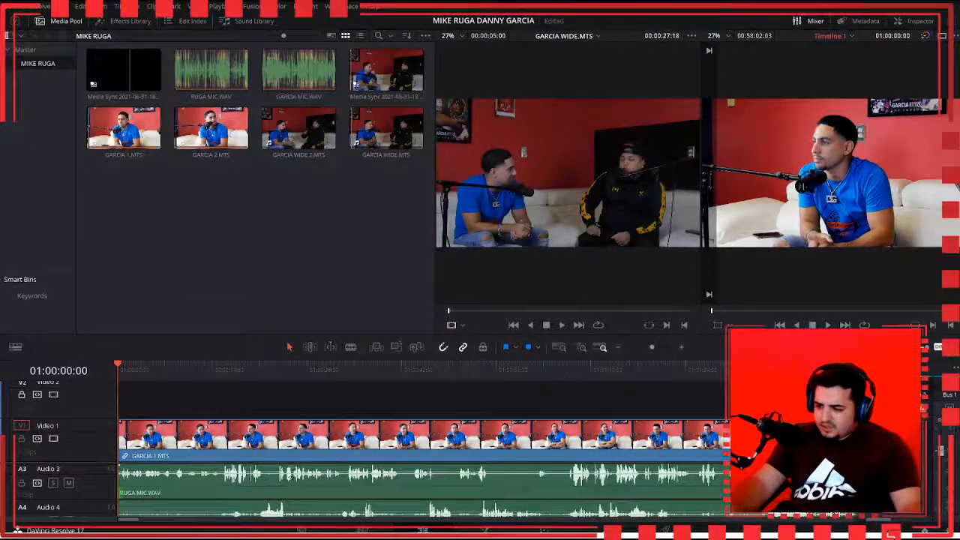
# Step: Trim a sliver off the start of RUGA MIC.WAV on Audio 3 and slide it back to align with the GARCIA 1.MTS waveform
pyautogui.scroll(4, 273, 484)
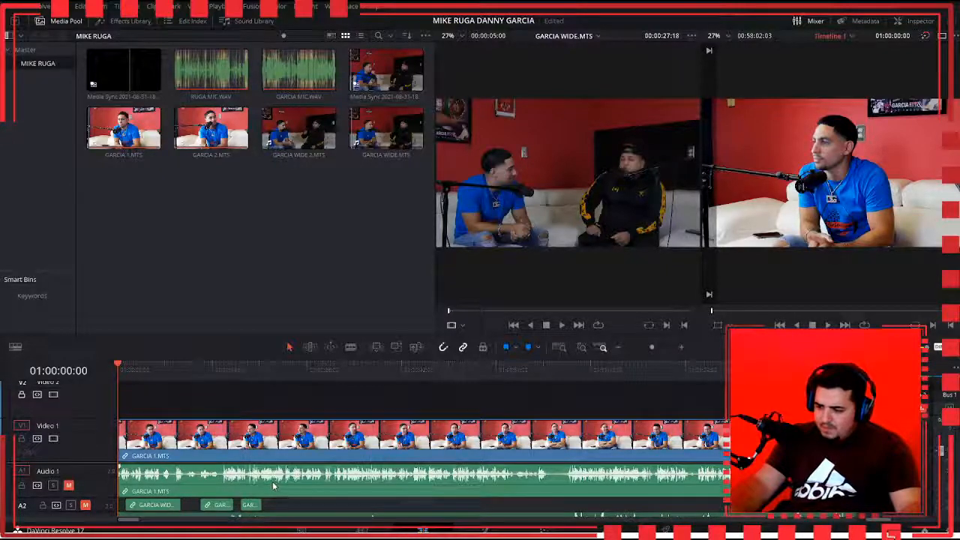
pyautogui.scroll(-4, 272, 484)
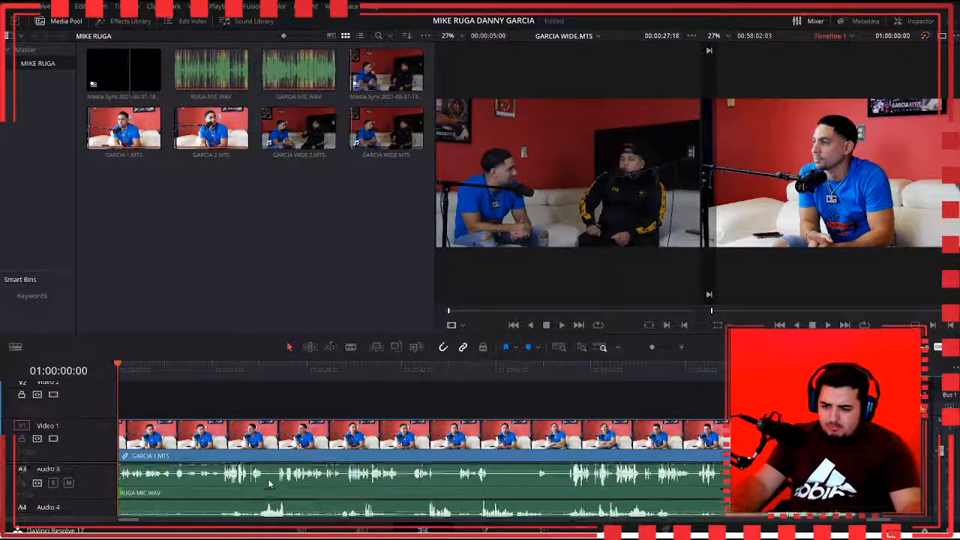
pyautogui.scroll(1, 268, 480)
pyautogui.scroll(2, 268, 480)
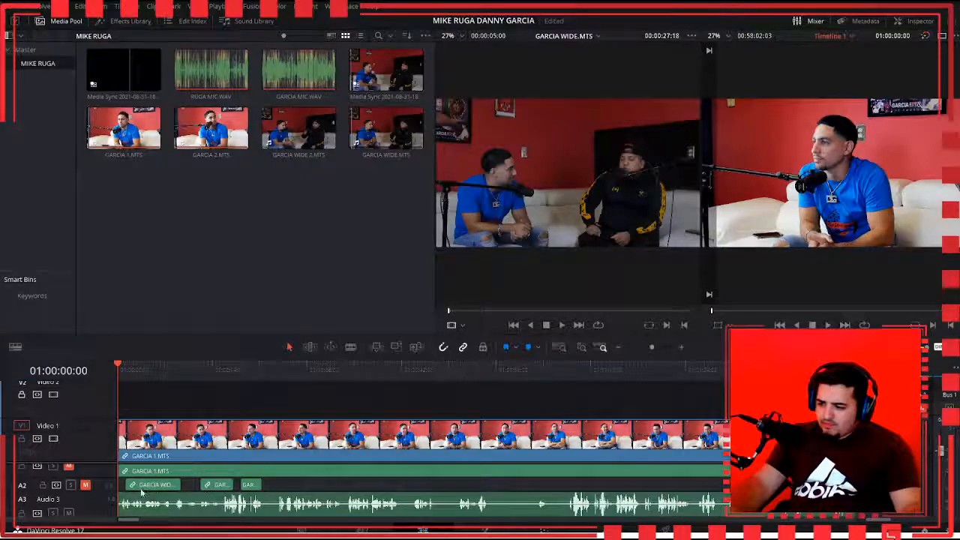
pyautogui.scroll(3, 129, 481)
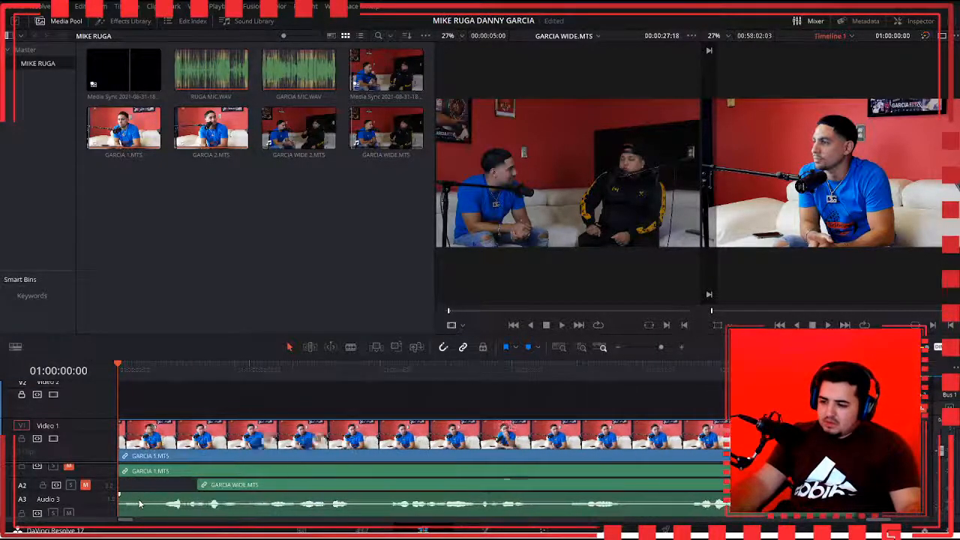
pyautogui.scroll(-1, 139, 496)
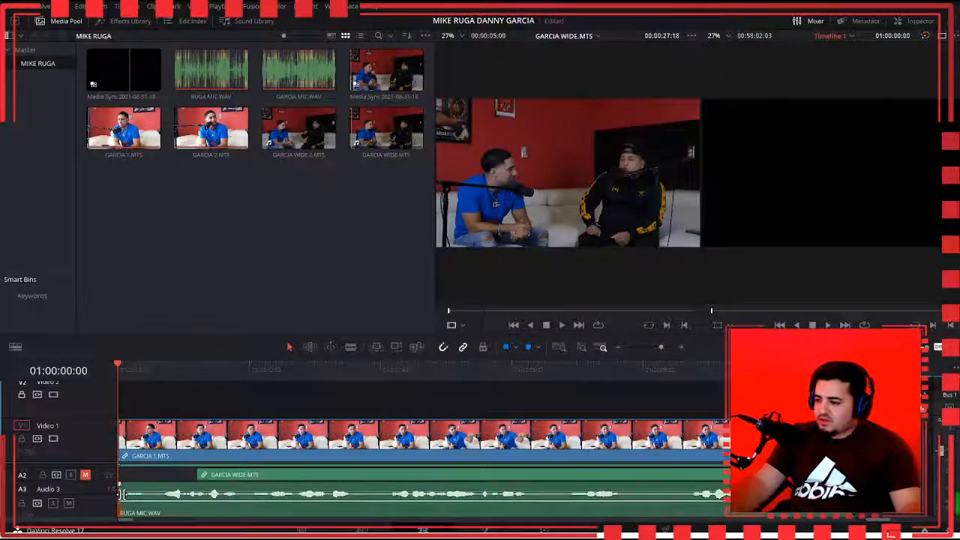
pyautogui.moveTo(126, 494); pyautogui.dragTo(130, 494)
pyautogui.moveTo(129, 494); pyautogui.dragTo(135, 501)
pyautogui.scroll(2, 124, 494)
pyautogui.scroll(1, 123, 495)
pyautogui.scroll(2, 142, 502)
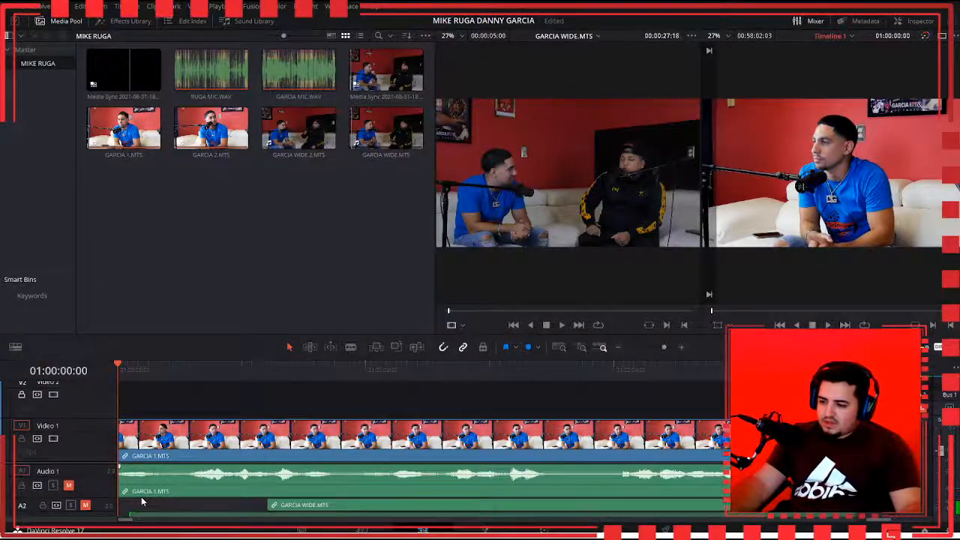
pyautogui.scroll(-1, 143, 503)
pyautogui.scroll(1, 135, 495)
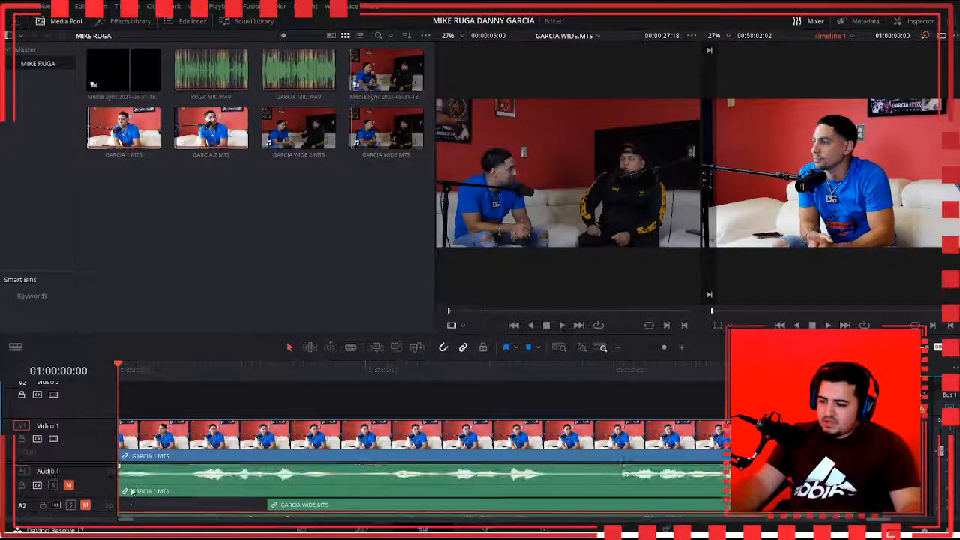
# Step: Play back the opening seconds of the timeline to check the audio sync, and return to 01:00:00:00
pyautogui.scroll(-1, 131, 492)
pyautogui.press('space')
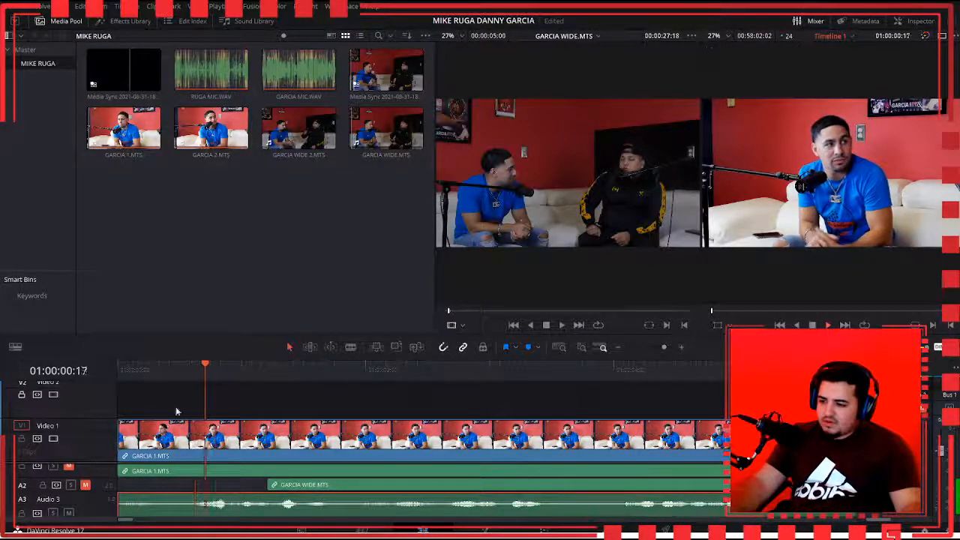
pyautogui.click(69, 467)
pyautogui.press('j')
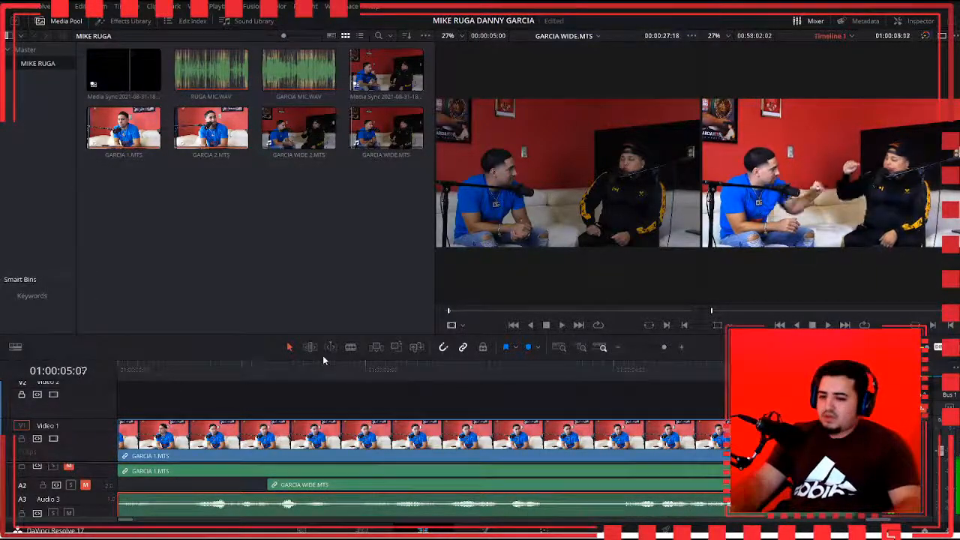
pyautogui.press('j')
pyautogui.press('j')
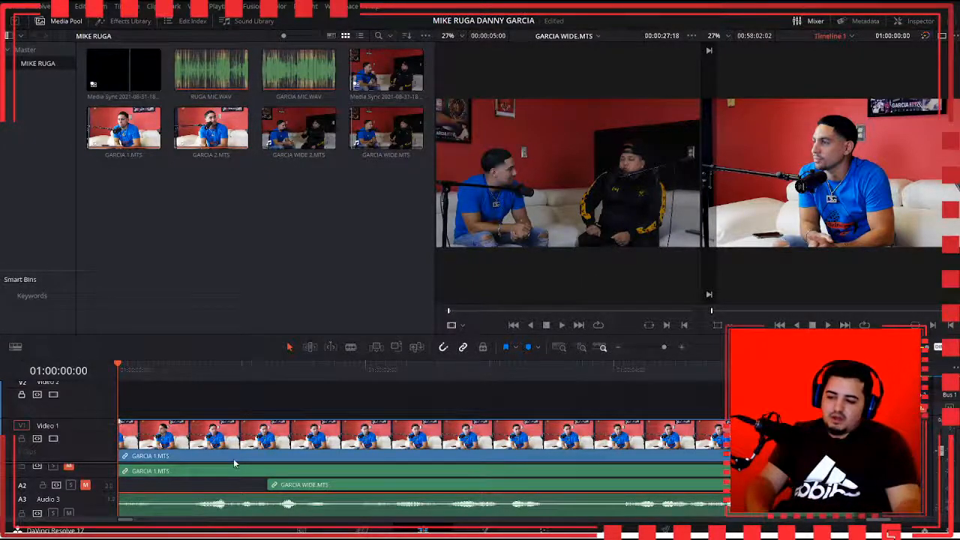
# Step: Reduce the height of Audio 1 so its waveform can be compared with the microphone audio on Audio 3
pyautogui.scroll(2, 235, 462)
pyautogui.scroll(-2, 230, 492)
pyautogui.scroll(2, 113, 484)
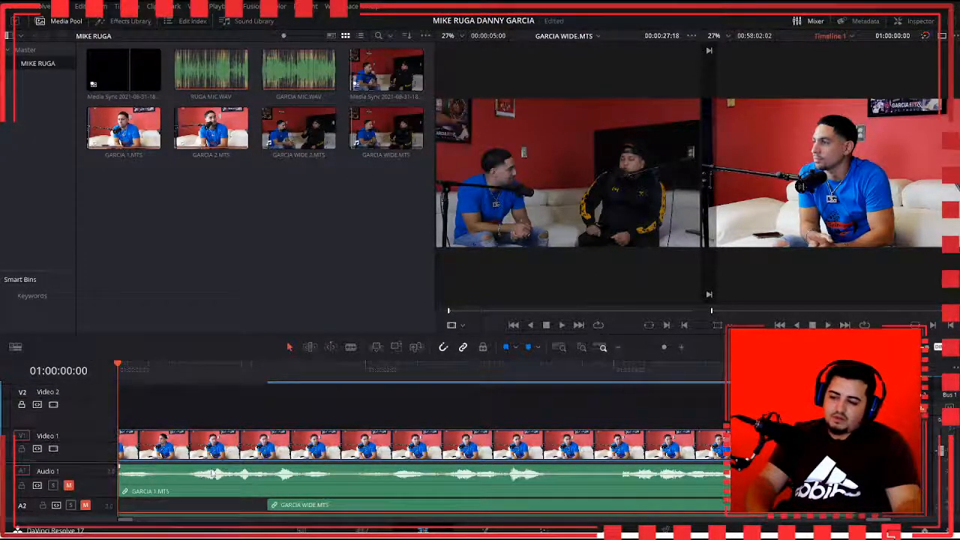
pyautogui.scroll(-1, 240, 492)
pyautogui.scroll(1, 228, 486)
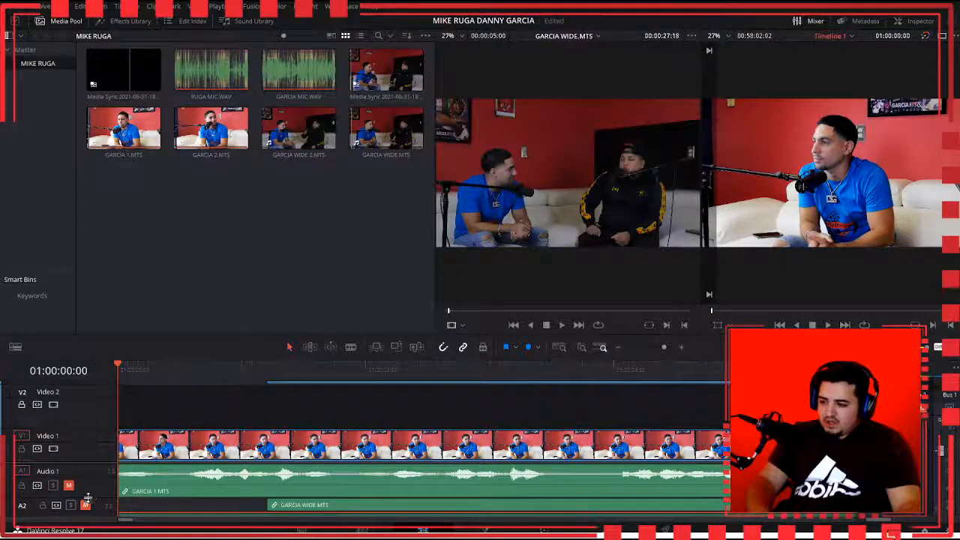
pyautogui.scroll(-1, 85, 493)
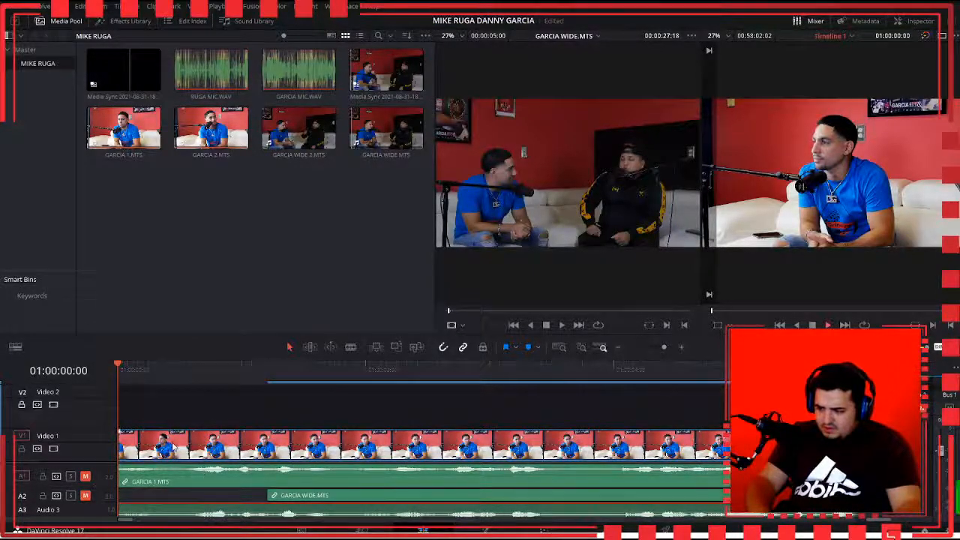
# Step: Play the timeline from 01:00:00:00 through the first camera switches to check the microphone sync, stopping at 01:00:12:00
pyautogui.press('space')
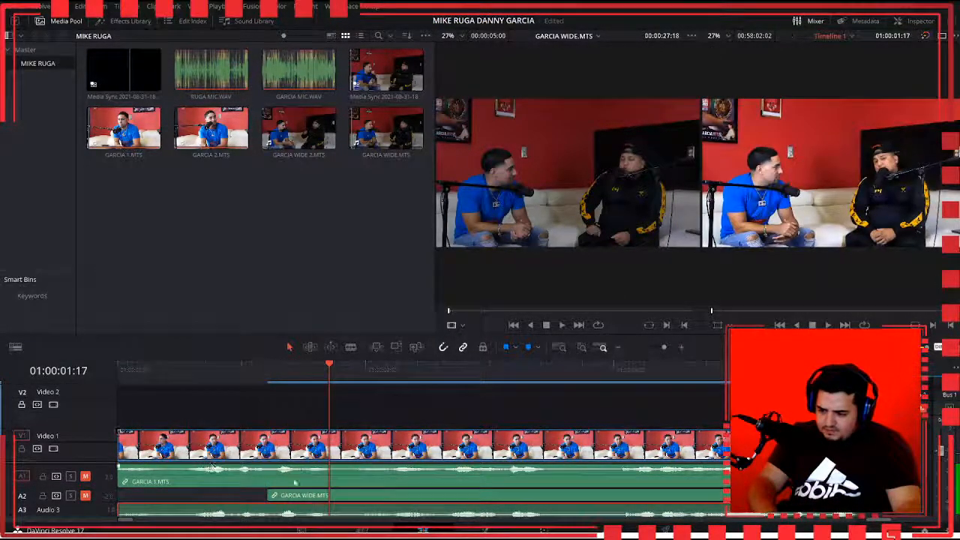
pyautogui.scroll(5, 122, 512)
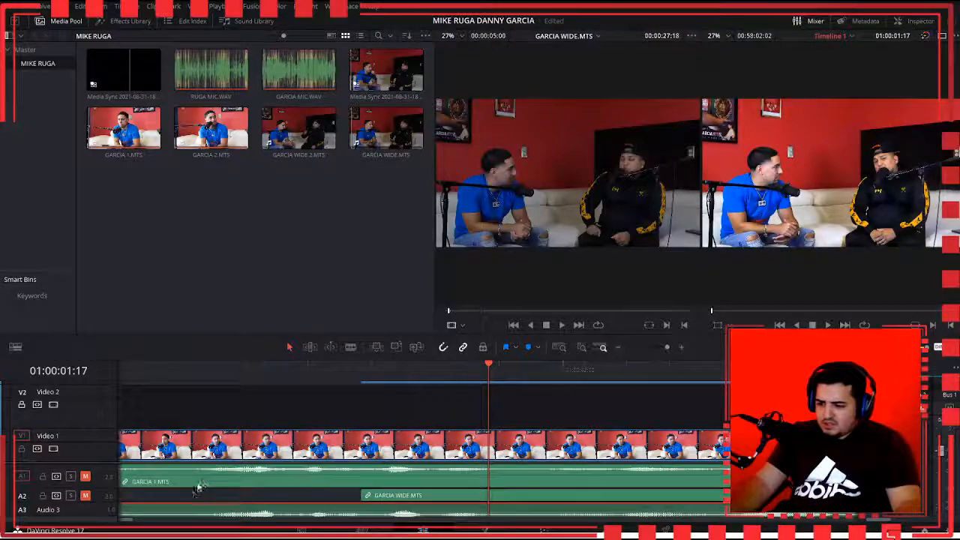
pyautogui.press('Home')
pyautogui.press('space')
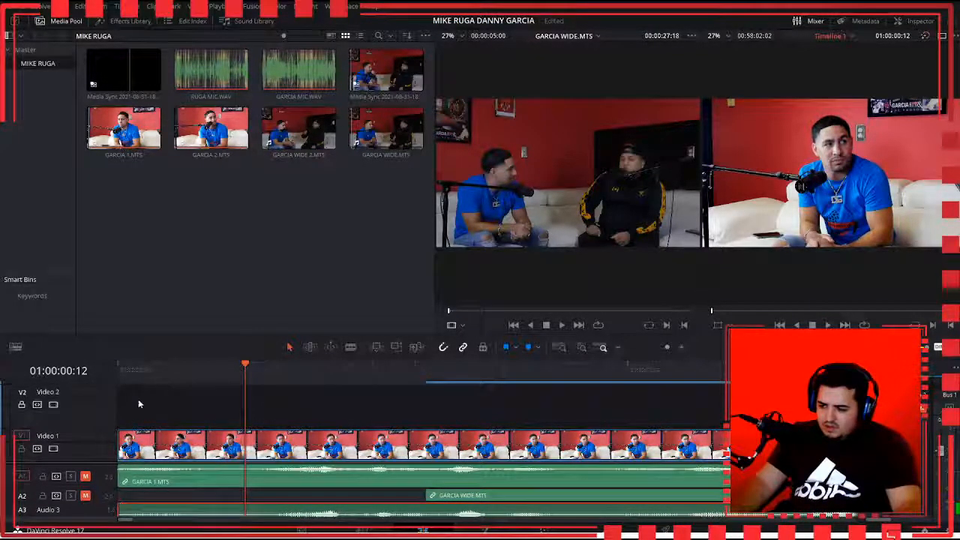
pyautogui.press('Home')
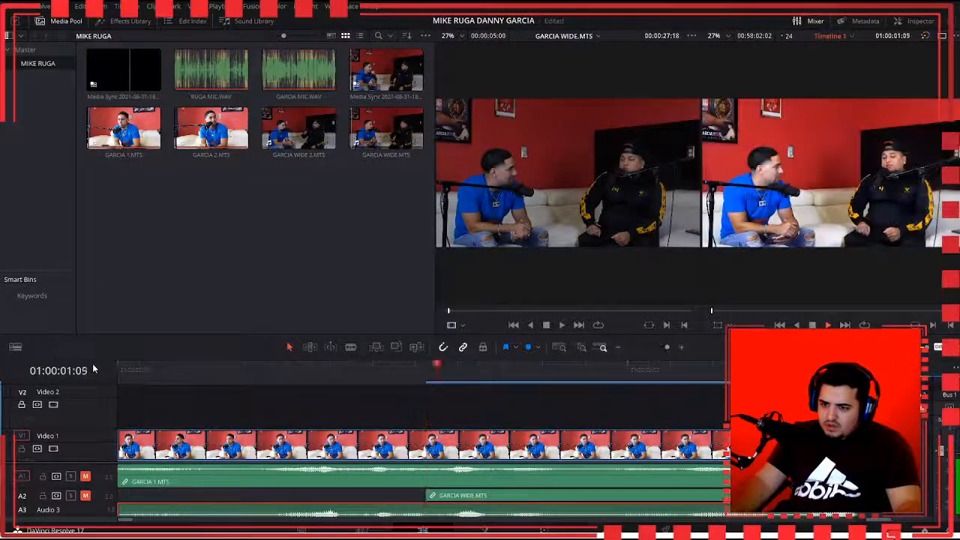
pyautogui.click(170, 370)
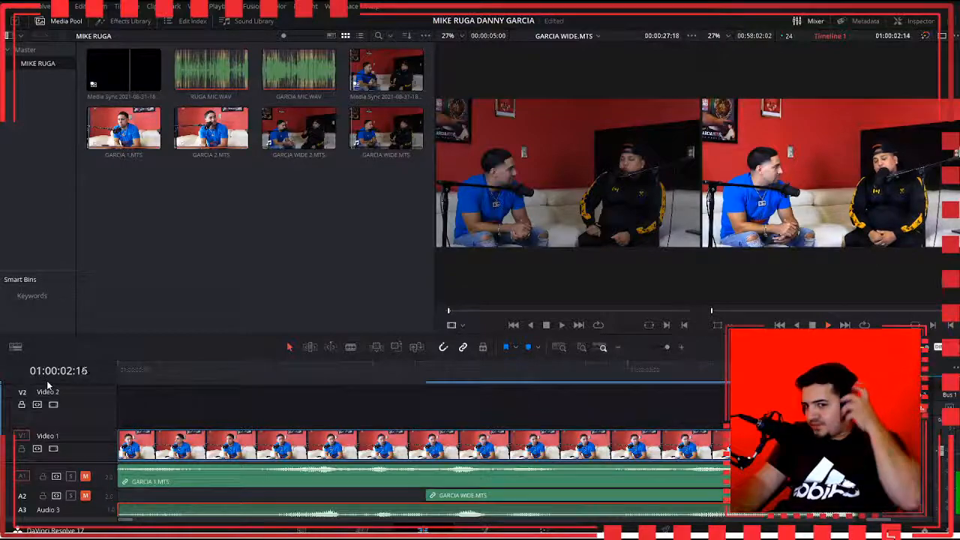
pyautogui.press('space')
pyautogui.press('Home')
pyautogui.press('space')
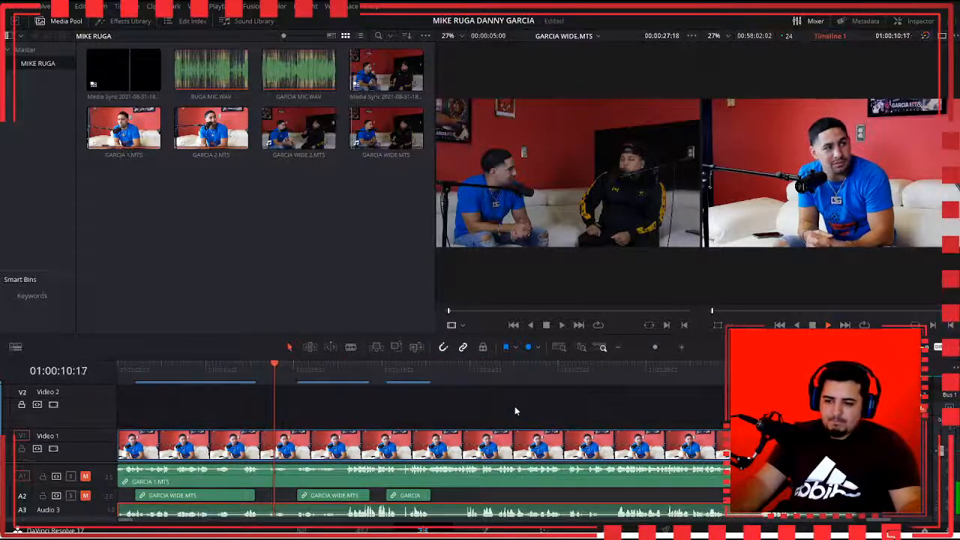
pyautogui.press('space')
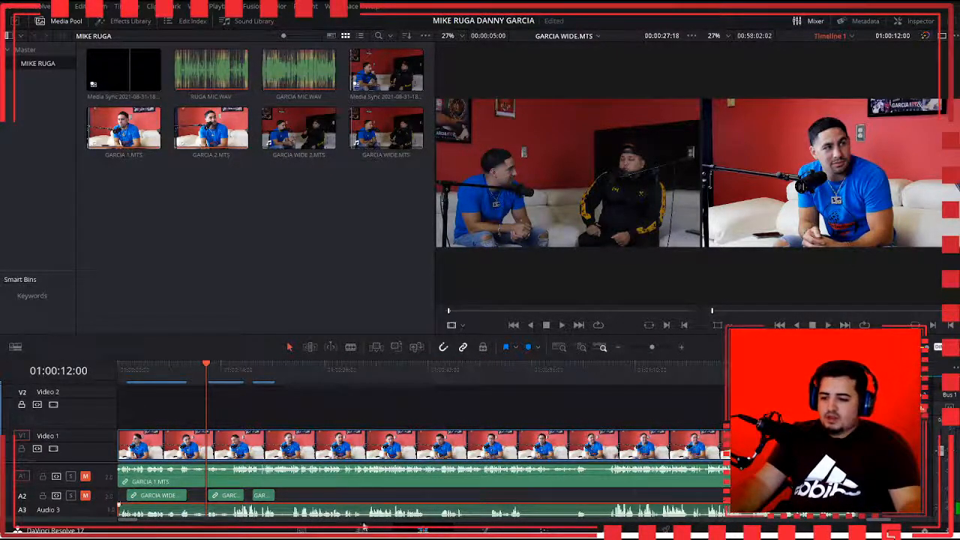
# Step: Switch to the Cut page and play the edit from the start through the first wide shot
pyautogui.click(363, 530)
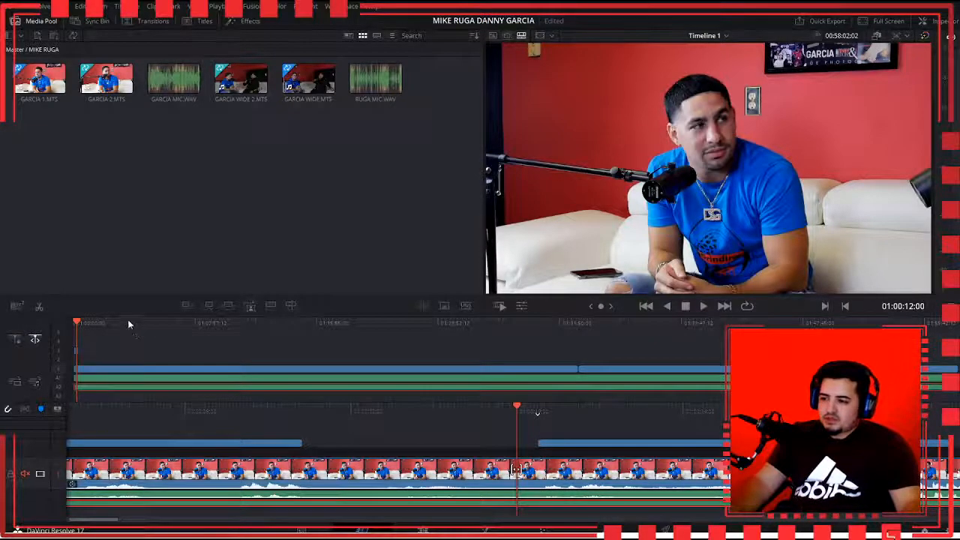
pyautogui.press('Home')
pyautogui.press('space')
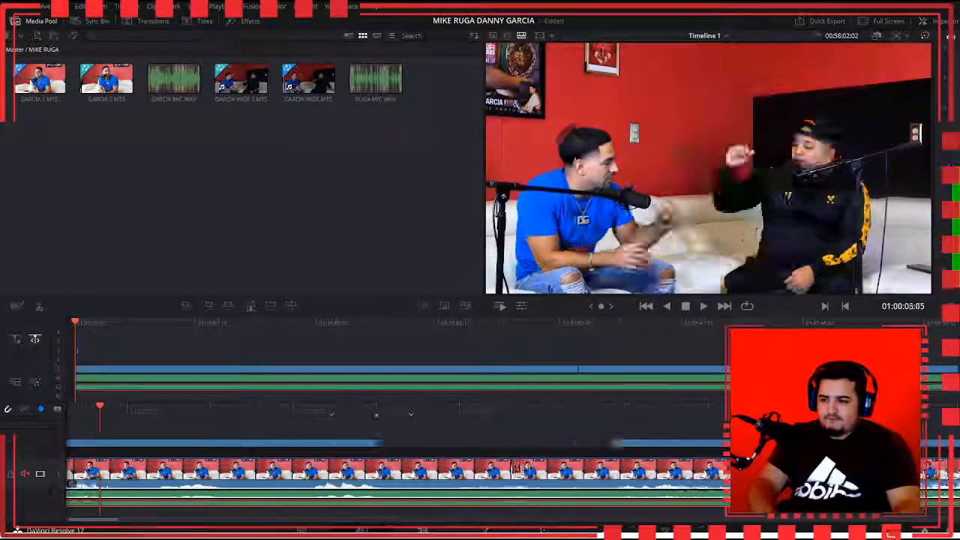
pyautogui.moveTo(596, 423); pyautogui.dragTo(324, 414)
pyautogui.press('space')
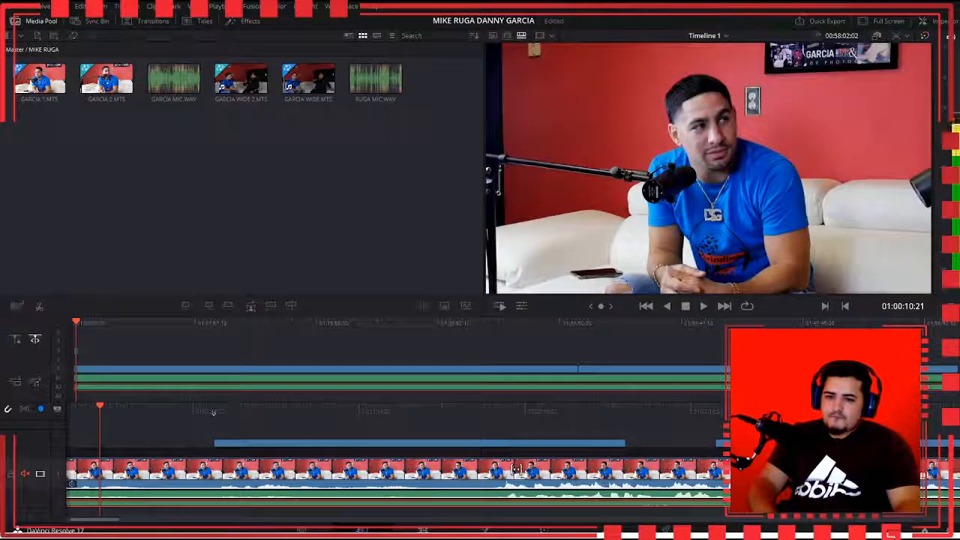
# Step: Replay the switch back to the close-up near 01:00:08, and continue reviewing the edit up to about 01:00:24
pyautogui.press('j')
pyautogui.press('j')
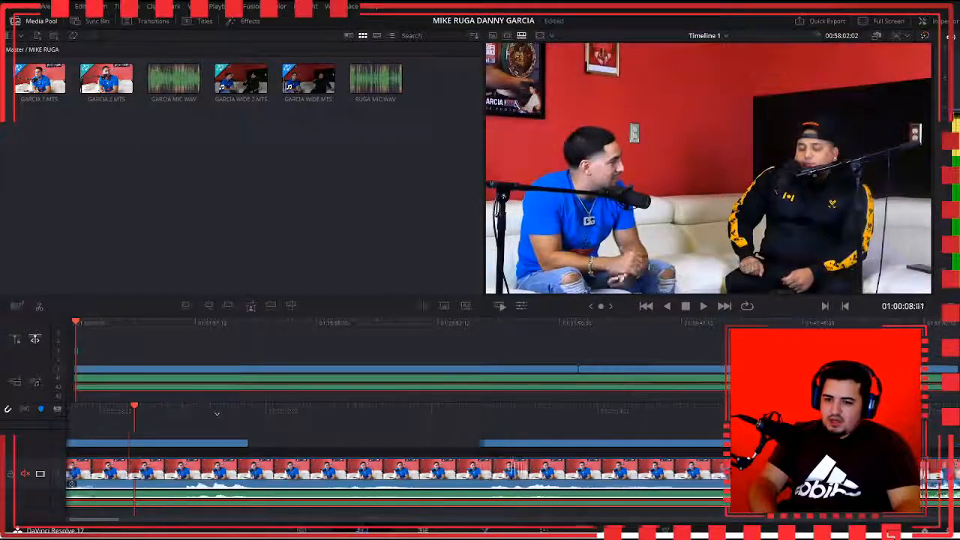
pyautogui.press('k')
pyautogui.press('space')
pyautogui.press('j')
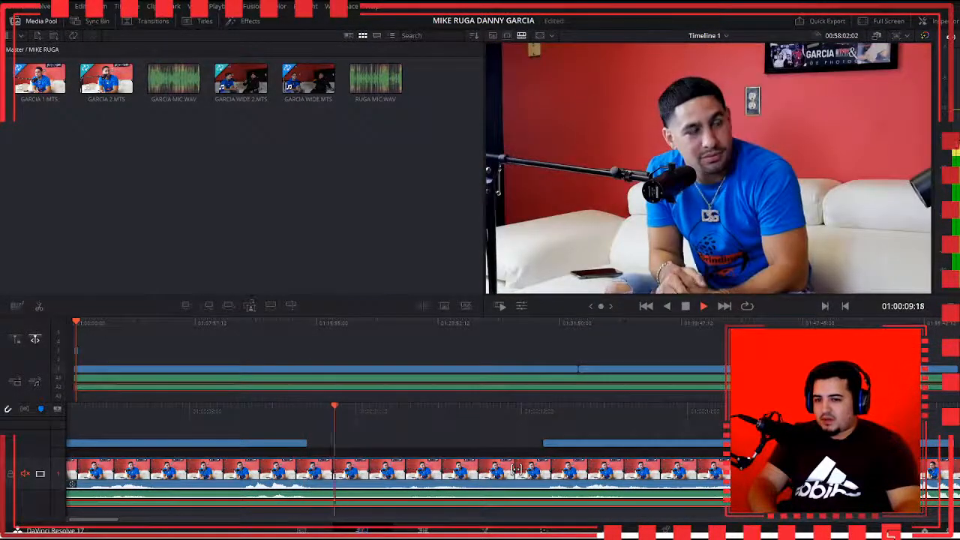
pyautogui.press('k')
pyautogui.press('space')
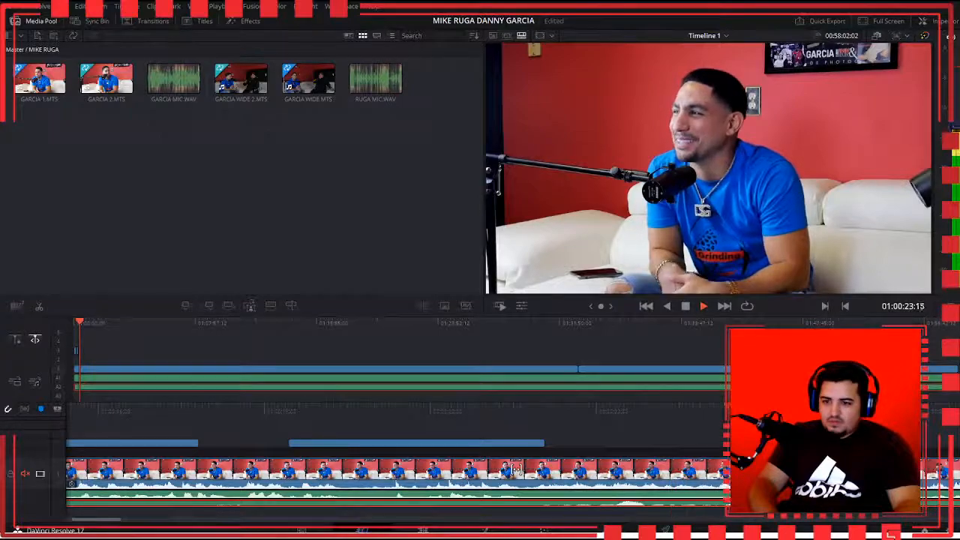
pyautogui.press('space')
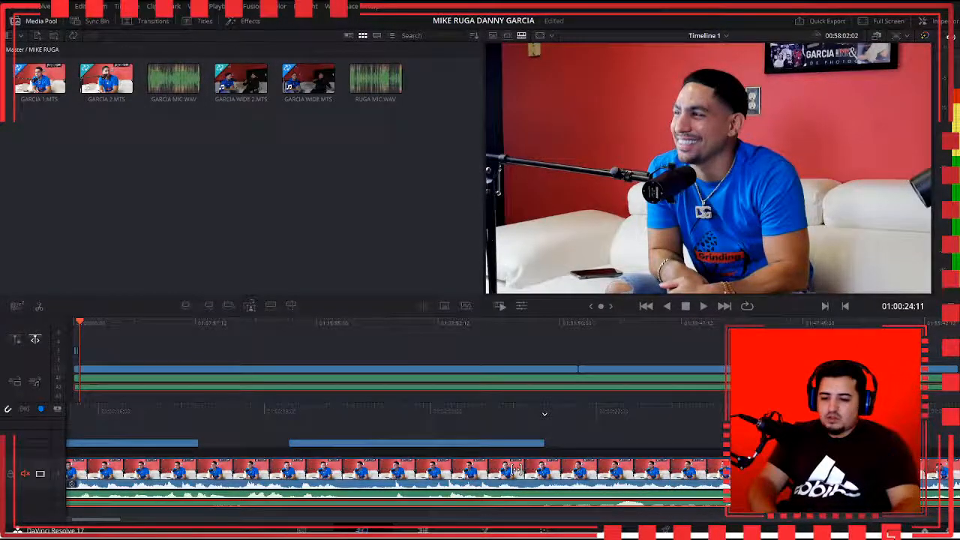
# Step: Show the Sync Bin and step through the frames around 01:00:24 to find the moment for the next camera switch
pyautogui.click(92, 20)
pyautogui.press('space')
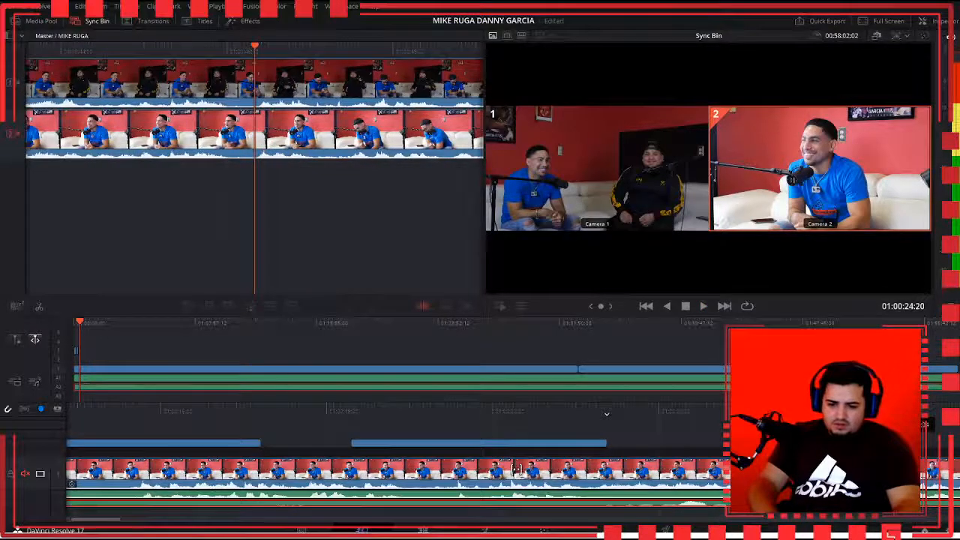
pyautogui.press('space')
pyautogui.press('Left')
pyautogui.press('Left')
pyautogui.press('Left')
pyautogui.press('Left')
pyautogui.press('Left')
pyautogui.press('Left')
pyautogui.press('Left')
pyautogui.press('Left')
pyautogui.press('Left')
pyautogui.press('Left')
pyautogui.press('Left')
pyautogui.press('Left')
pyautogui.press('Left')
pyautogui.press('Left')
pyautogui.press('Left')
pyautogui.press('Left')
pyautogui.press('Left')
pyautogui.press('Left')
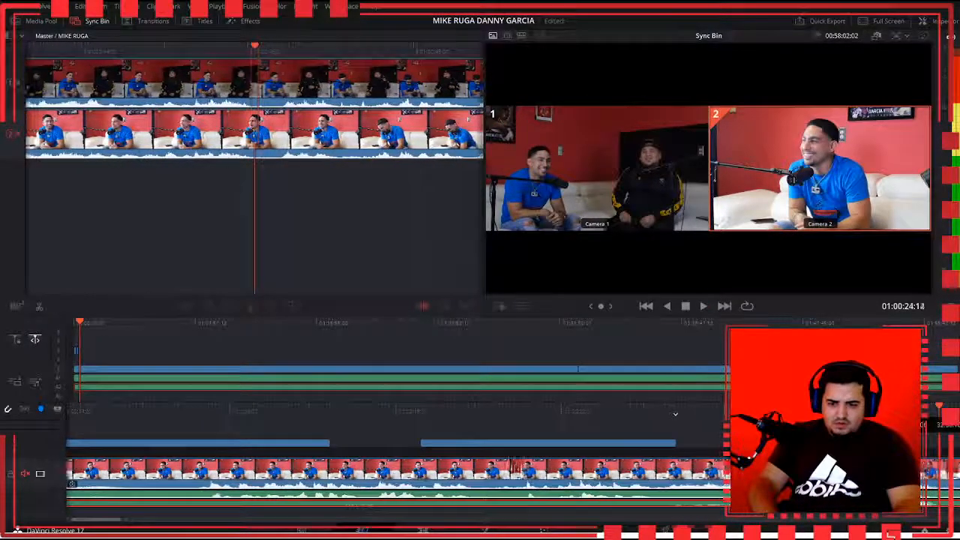
pyautogui.press('Right')
pyautogui.press('Right')
pyautogui.press('Right')
pyautogui.press('space')
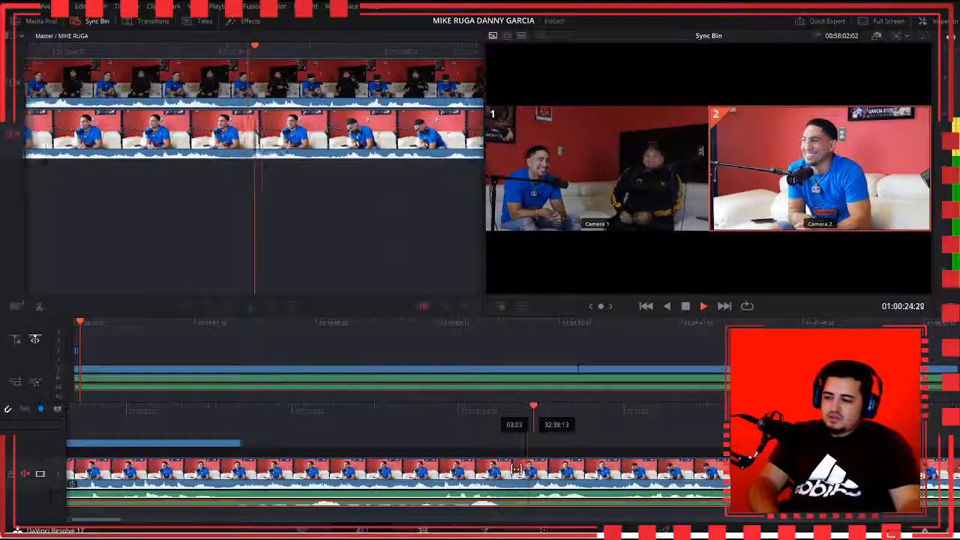
pyautogui.press('space')
# Step: Compare both camera angles frame by frame and place the playhead at 01:00:24:22 as the next cut point
pyautogui.hscroll(-2, 484, 450)
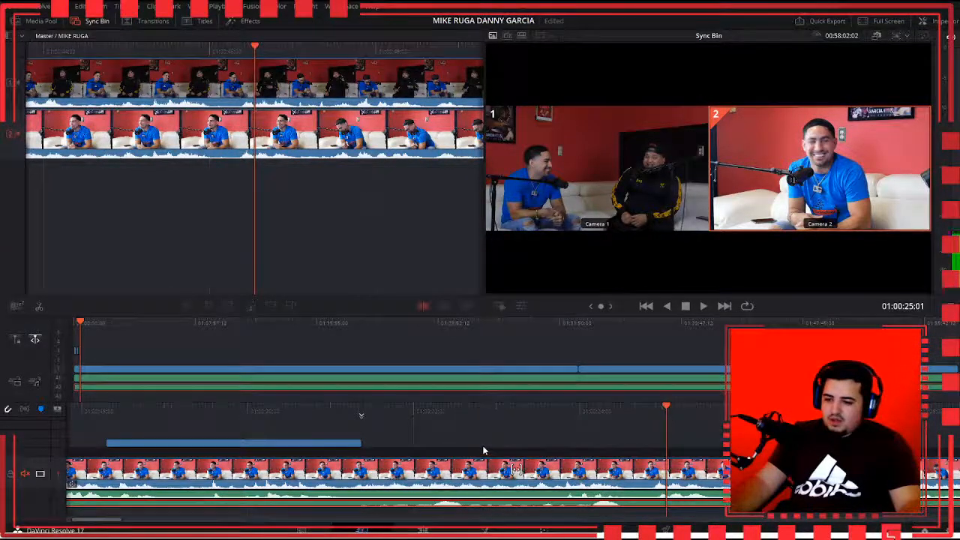
pyautogui.hscroll(4, 483, 450)
pyautogui.hscroll(-3, 482, 446)
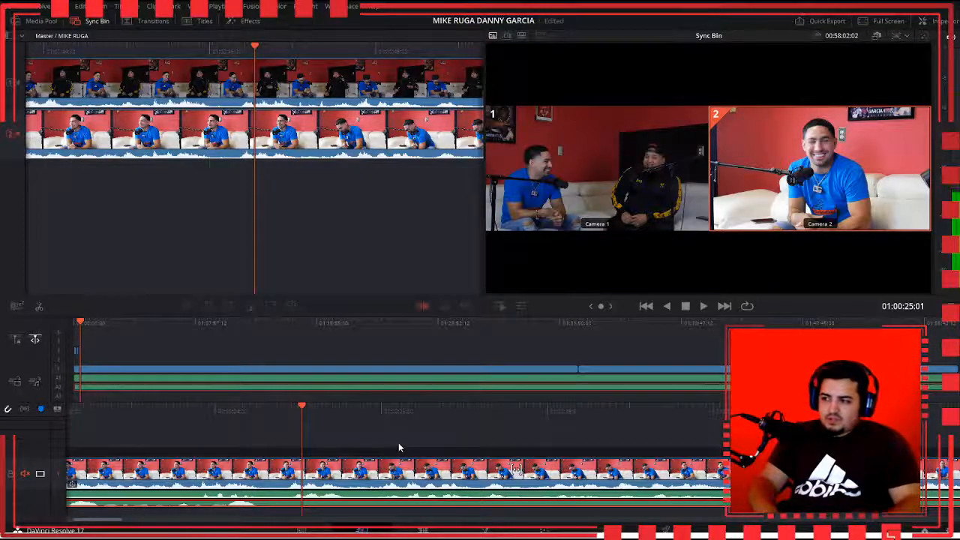
pyautogui.press('Left')
pyautogui.press('Left')
pyautogui.press('Left')
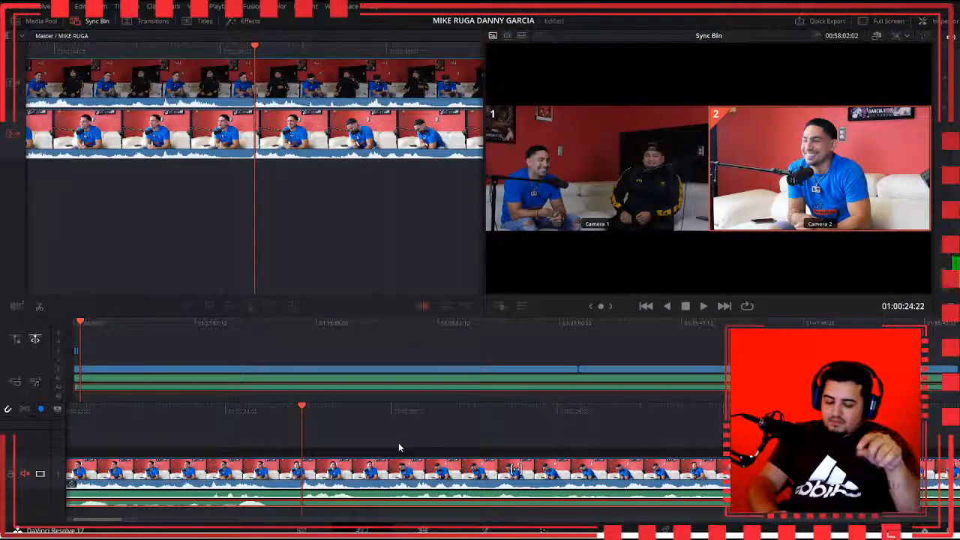
pyautogui.press('Left')
pyautogui.press('Left')
pyautogui.press('Left')
pyautogui.press('Left')
pyautogui.press('Left')
pyautogui.press('Left')
pyautogui.press('Left')
pyautogui.press('Left')
pyautogui.press('Left')
pyautogui.press('Left')
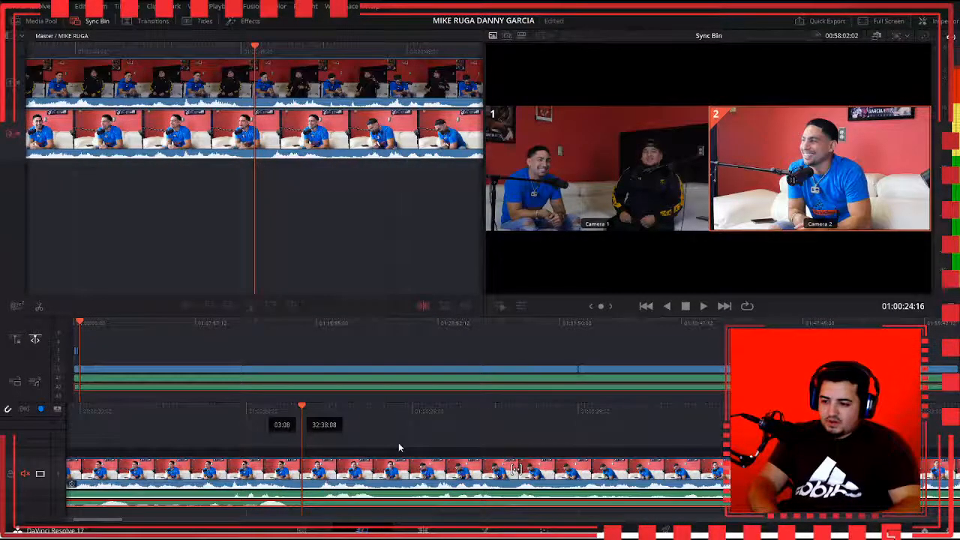
pyautogui.press('Right')
pyautogui.press('Right')
pyautogui.press('Right')
pyautogui.press('Right')
pyautogui.press('Right')
pyautogui.press('Right')
pyautogui.press('Right')
pyautogui.press('Right')
pyautogui.press('Right')
pyautogui.press('Right')
pyautogui.press('Right')
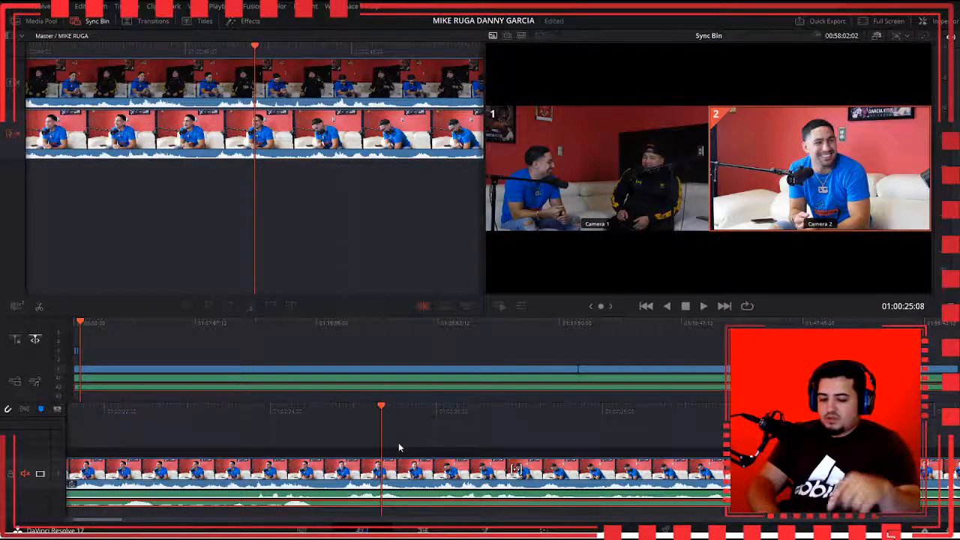
pyautogui.scroll(3, 398, 448)
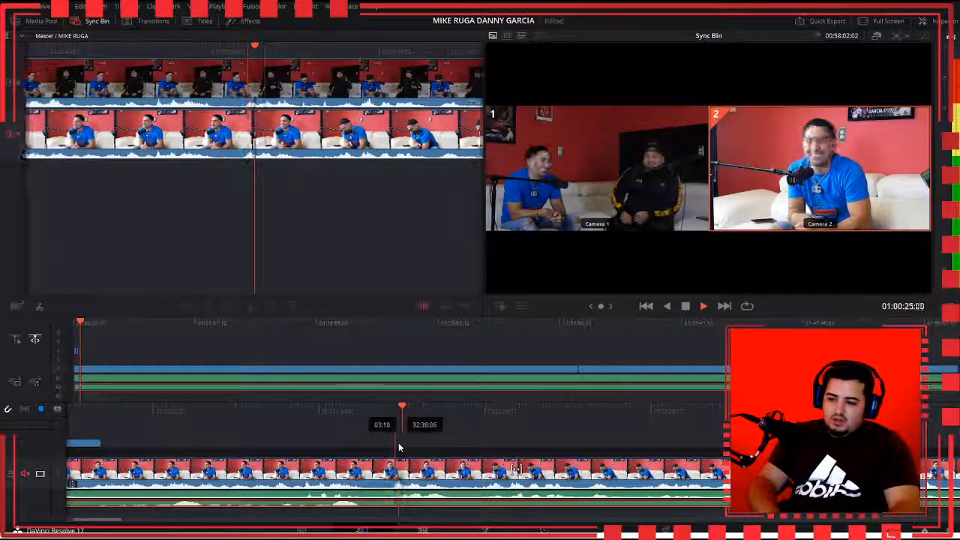
pyautogui.scroll(-2, 398, 448)
pyautogui.scroll(1, 400, 448)
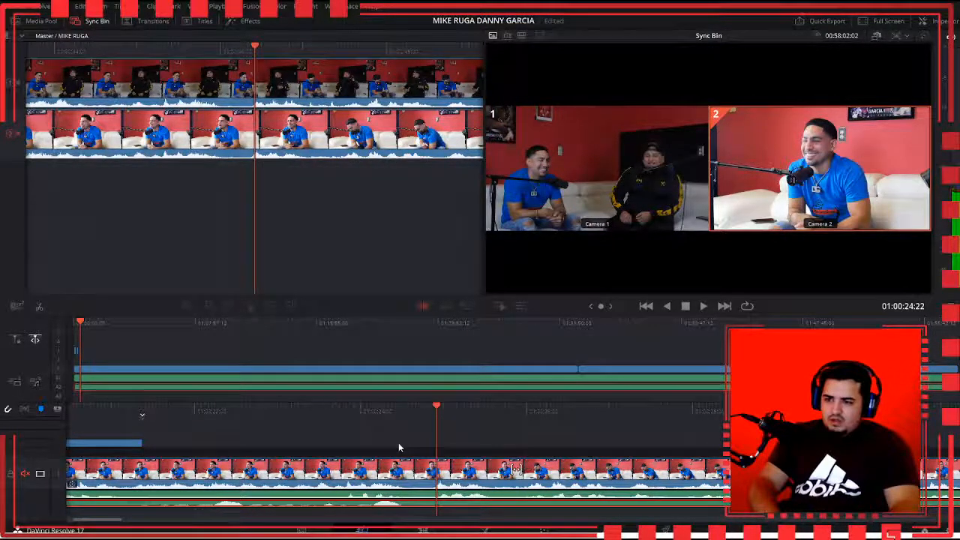
# Step: Add a Camera 1 wide-shot cutaway at 01:00:24:22 and extend its end to about 01:00:32
pyautogui.press('1')
pyautogui.scroll(-3, 398, 448)
pyautogui.scroll(3, 398, 443)
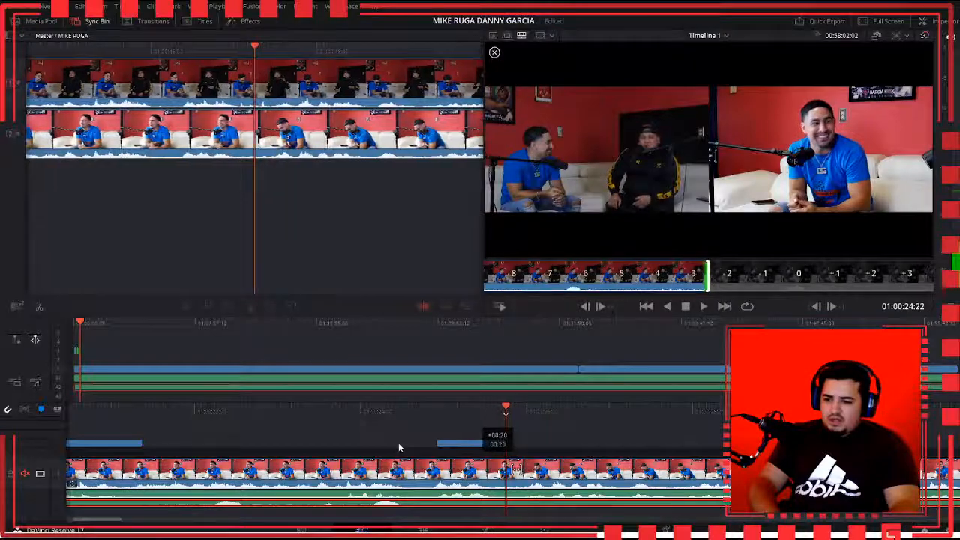
pyautogui.scroll(-3, 399, 443)
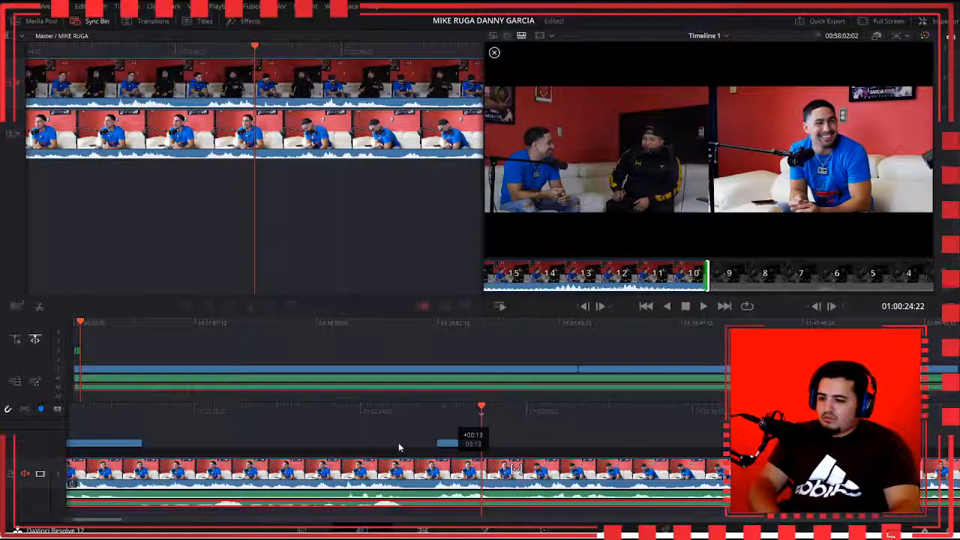
pyautogui.scroll(-1, 398, 448)
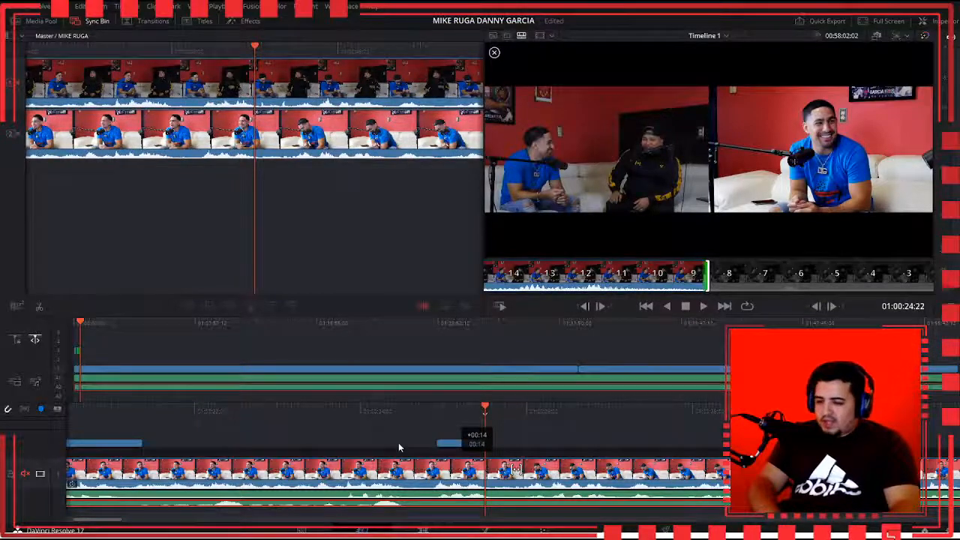
pyautogui.scroll(-5, 398, 442)
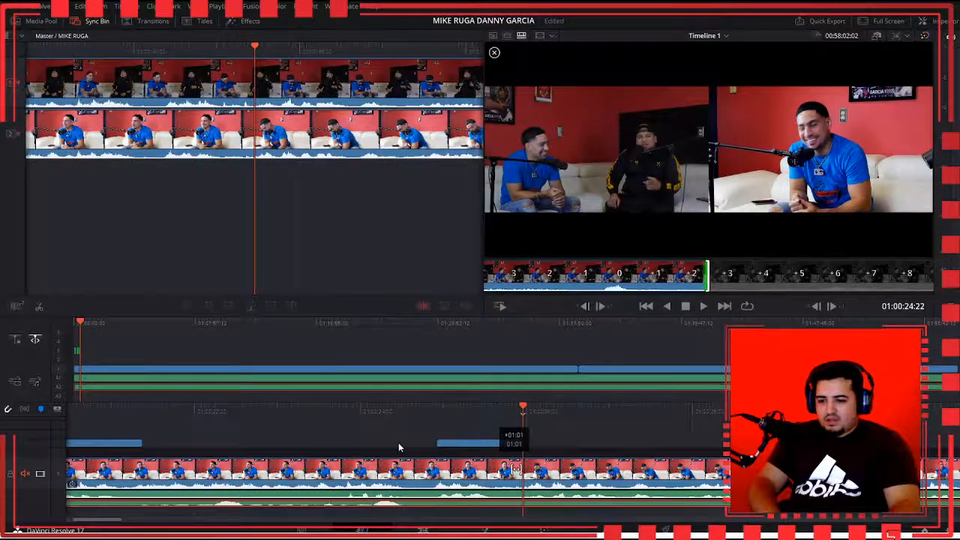
pyautogui.scroll(5, 399, 443)
pyautogui.scroll(3, 398, 442)
pyautogui.scroll(-6, 399, 443)
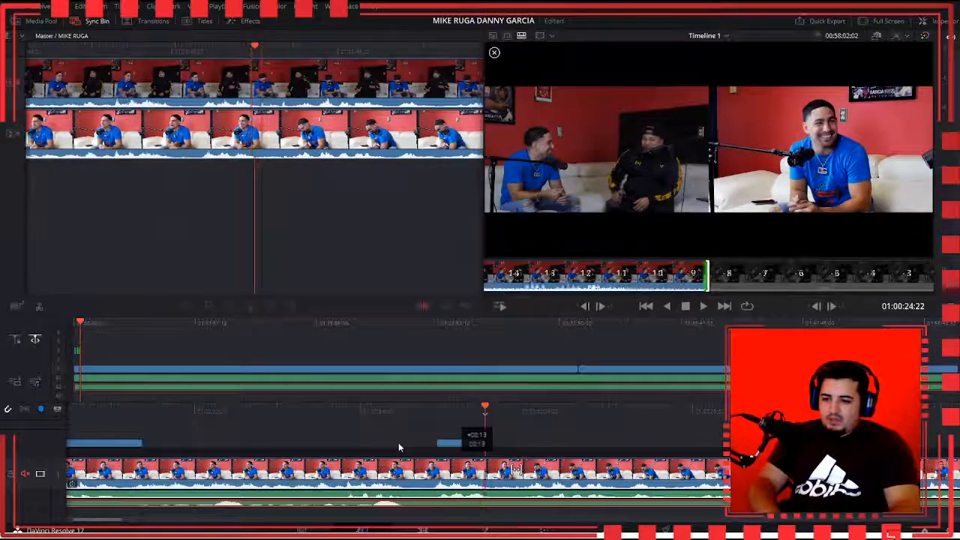
pyautogui.scroll(-8, 398, 442)
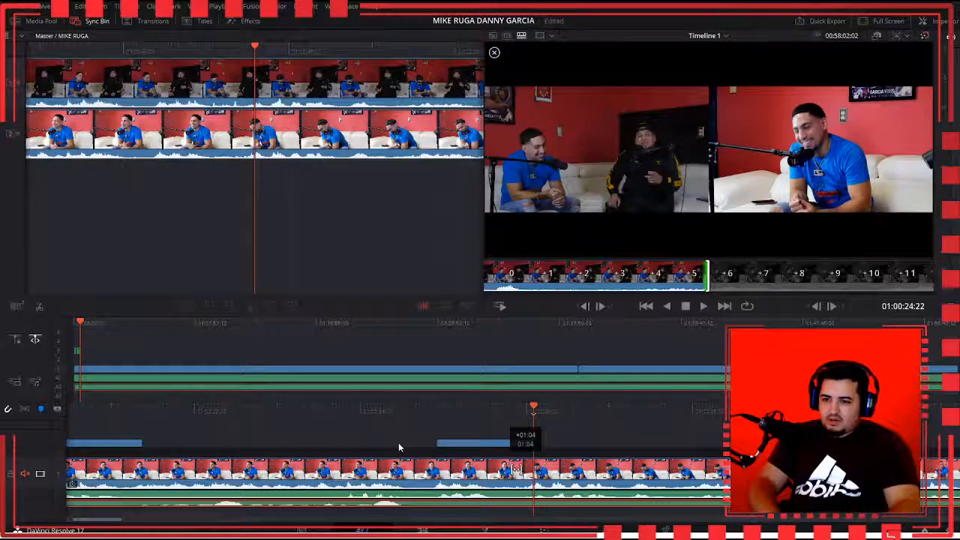
pyautogui.scroll(-10, 398, 443)
pyautogui.scroll(6, 398, 443)
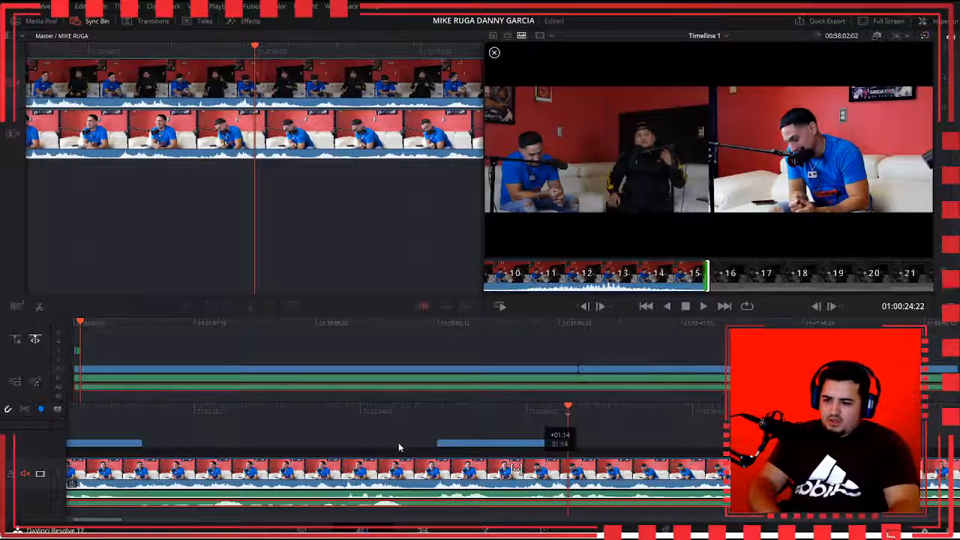
pyautogui.scroll(-5, 399, 443)
pyautogui.scroll(-15, 399, 448)
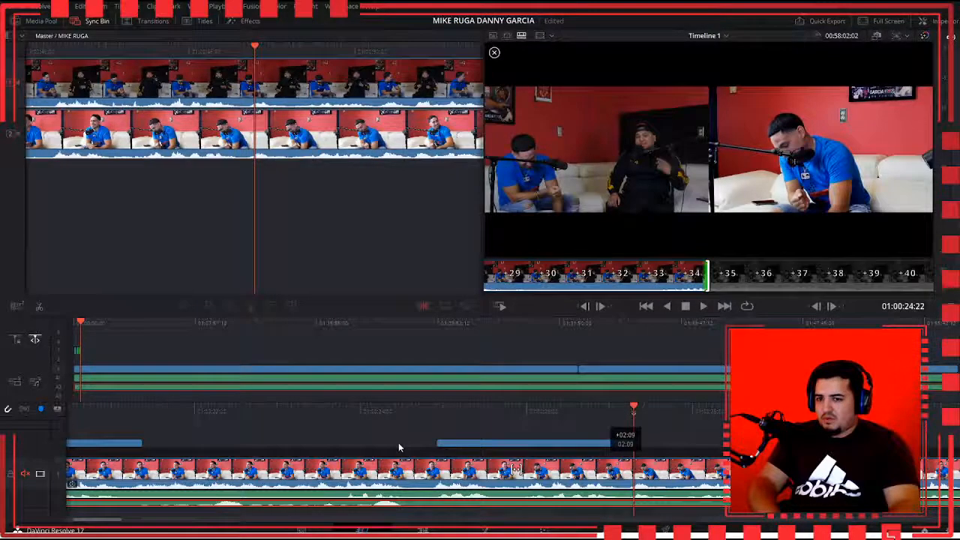
pyautogui.scroll(-14, 399, 448)
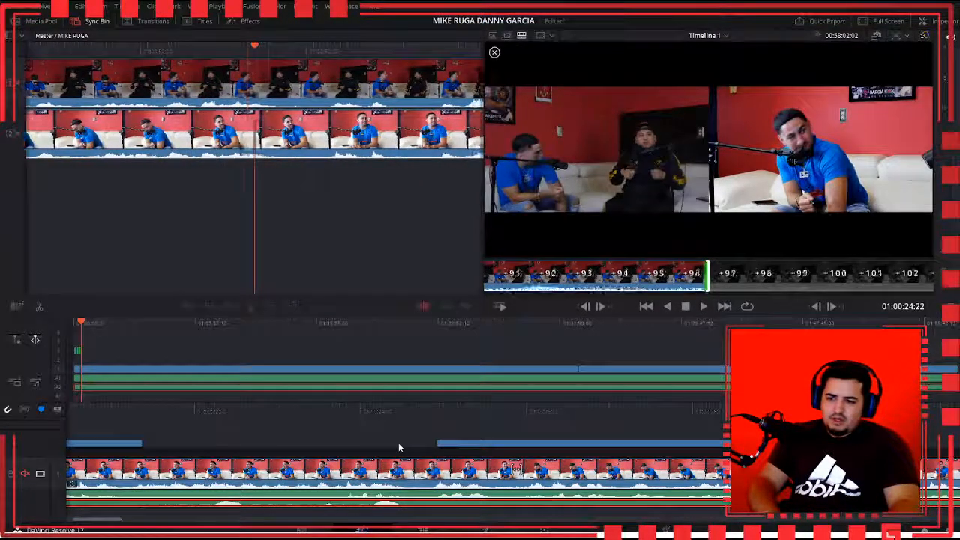
pyautogui.scroll(-10, 399, 448)
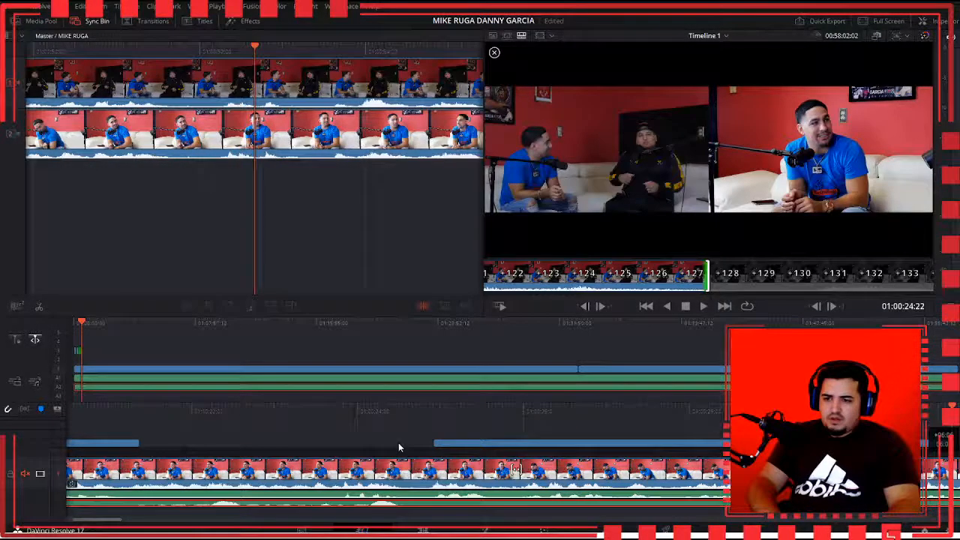
pyautogui.scroll(-10, 398, 447)
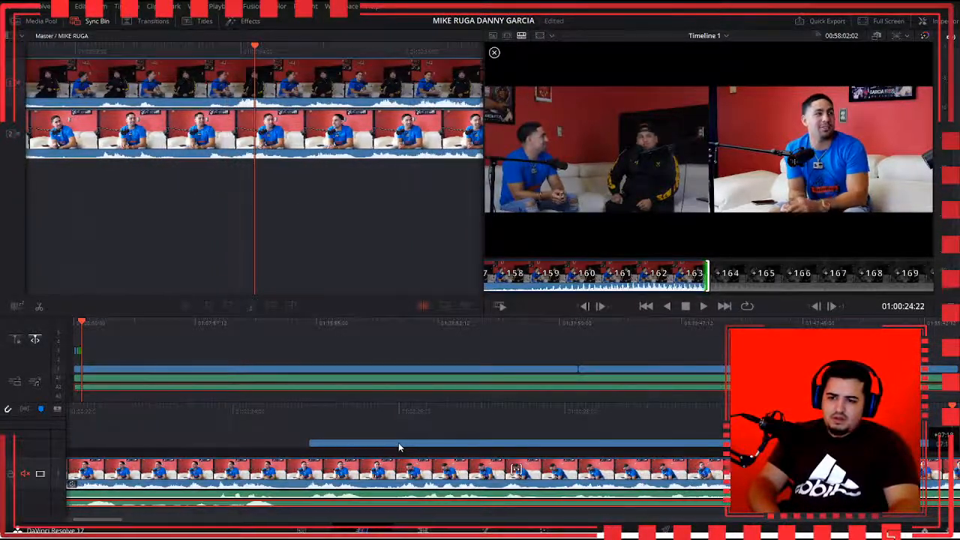
pyautogui.scroll(-3, 399, 448)
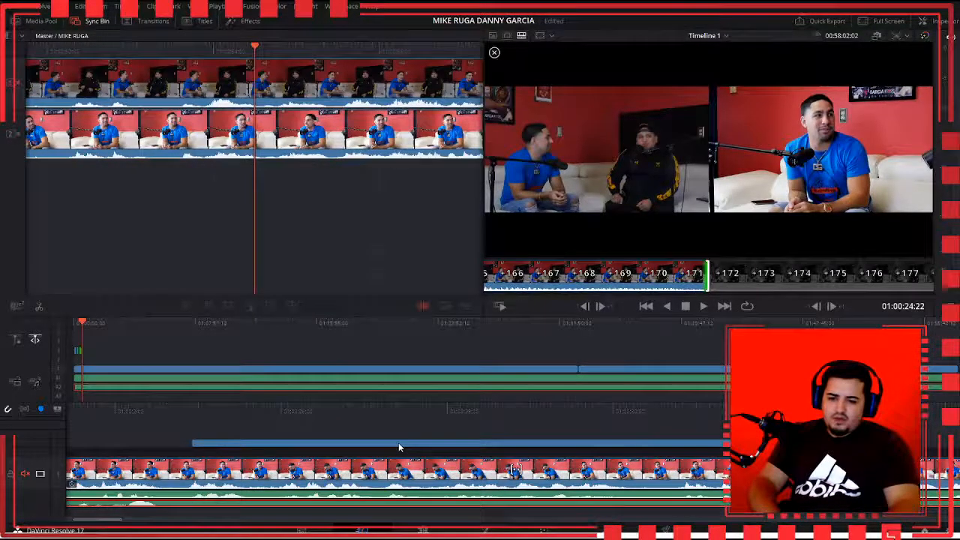
pyautogui.scroll(-2, 398, 448)
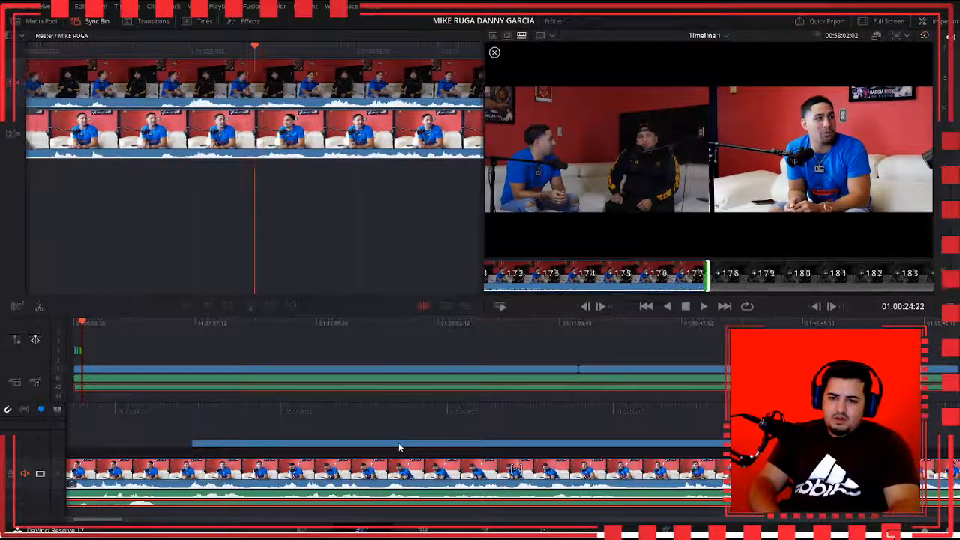
pyautogui.scroll(-5, 398, 448)
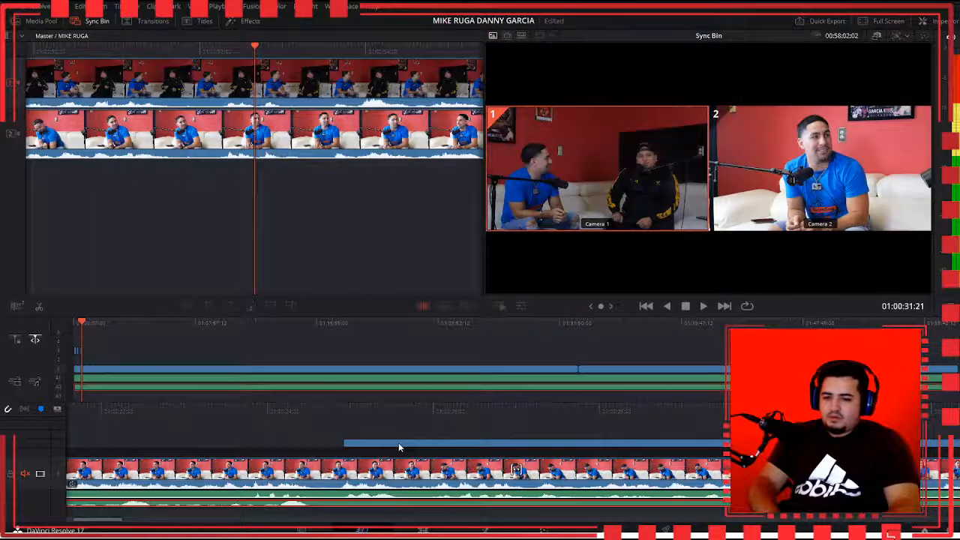
# Step: Review the new wide shot from 01:00:24:22 through its switch back to the close-up, up to 01:00:35:21
pyautogui.scroll(3, 399, 448)
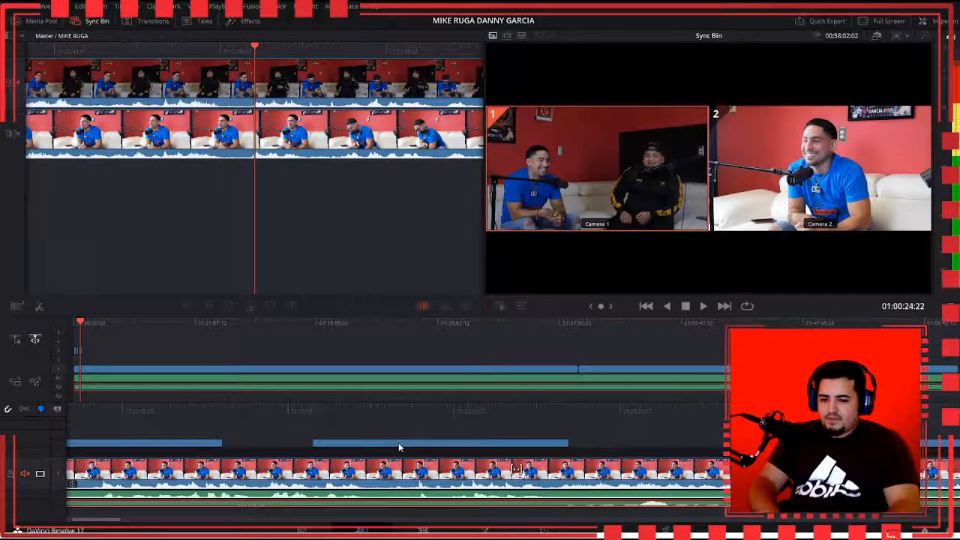
pyautogui.press('space')
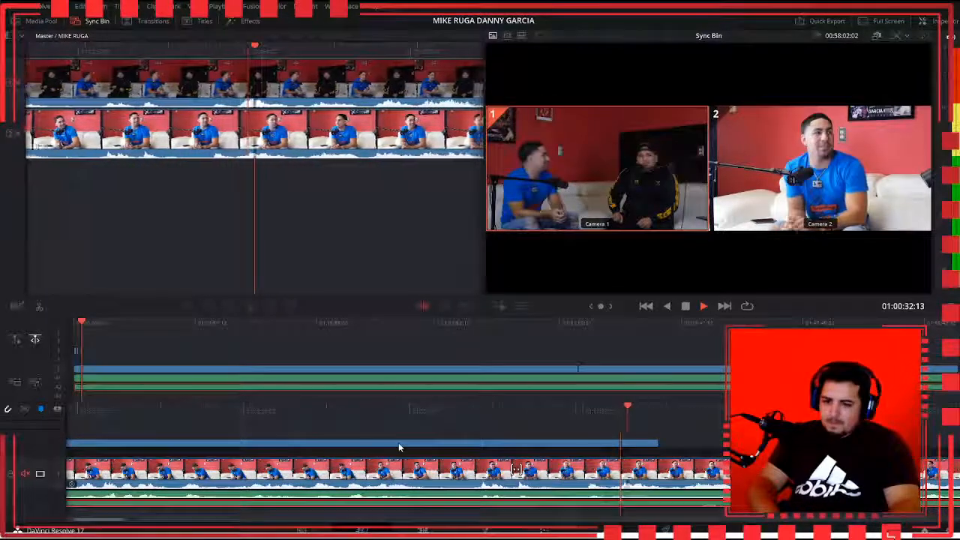
pyautogui.press('2')
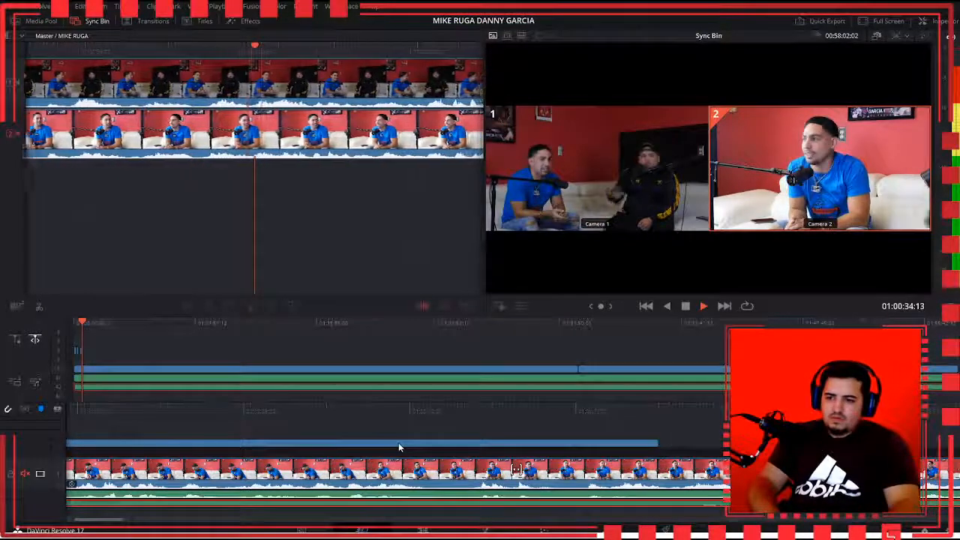
pyautogui.press('space')
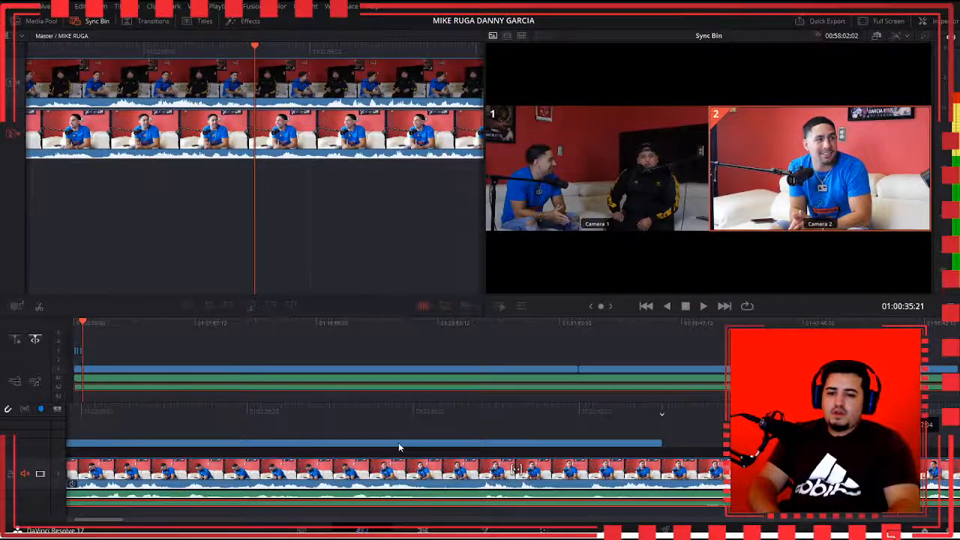
# Step: Replay the passage to find the next cut point, and add a Camera 1 cutaway of about two seconds at 01:00:35:00
pyautogui.scroll(5, 399, 448)
pyautogui.press('space')
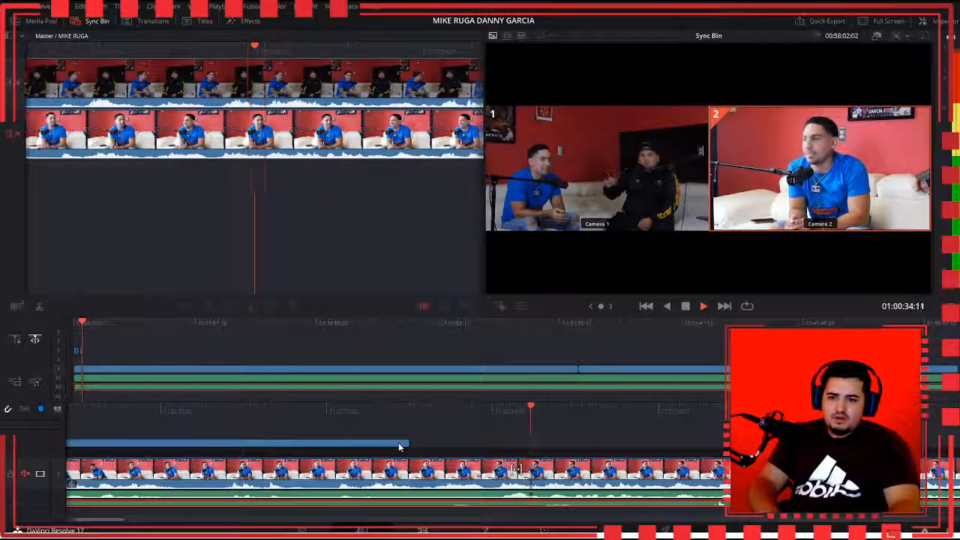
pyautogui.press('space')
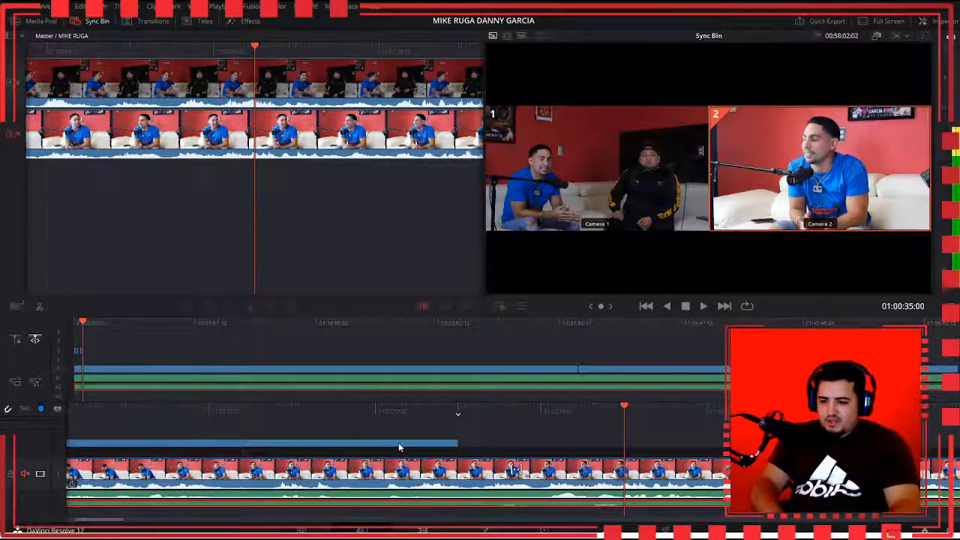
pyautogui.press('F10')
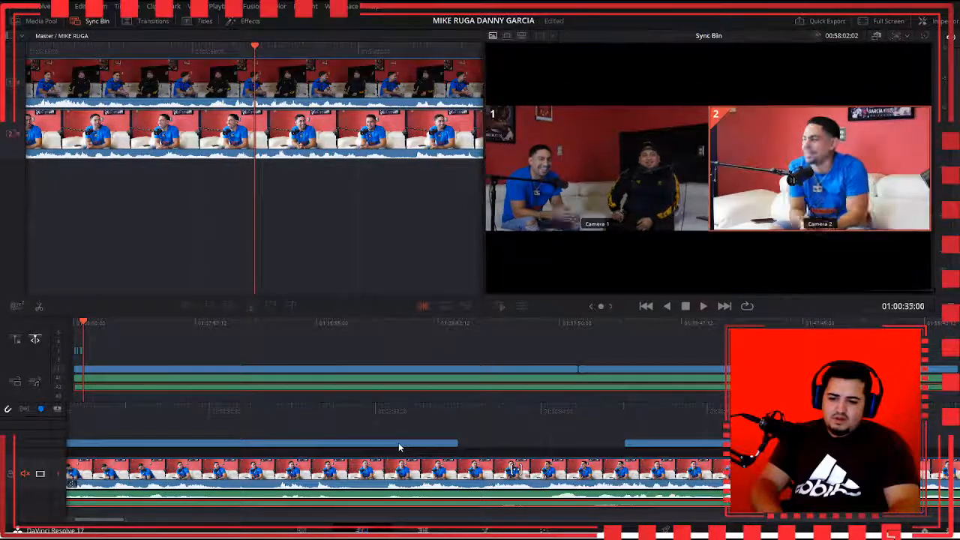
# Step: Play through the short cutaway and add another Camera 1 wide shot at 01:00:38:22, extended to about seven seconds
pyautogui.press('space')
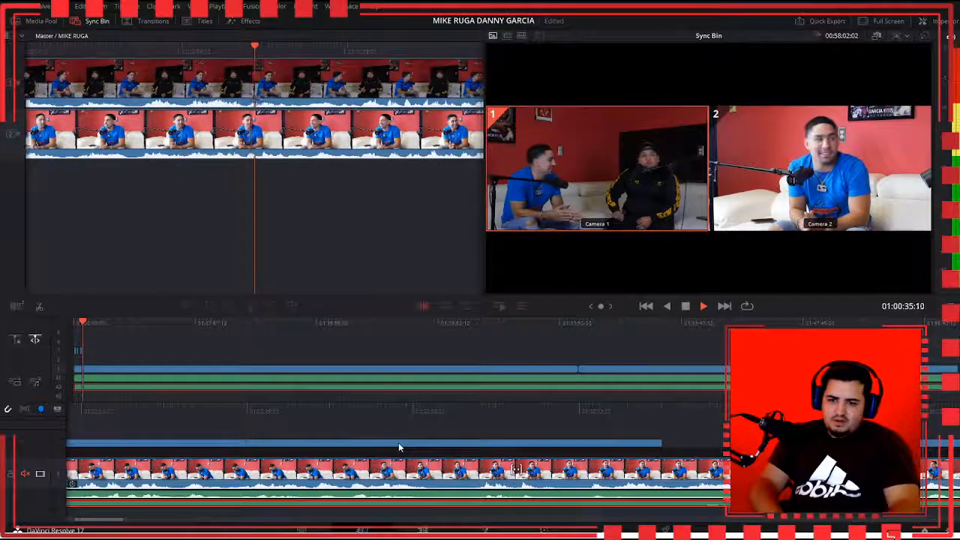
pyautogui.press('2')
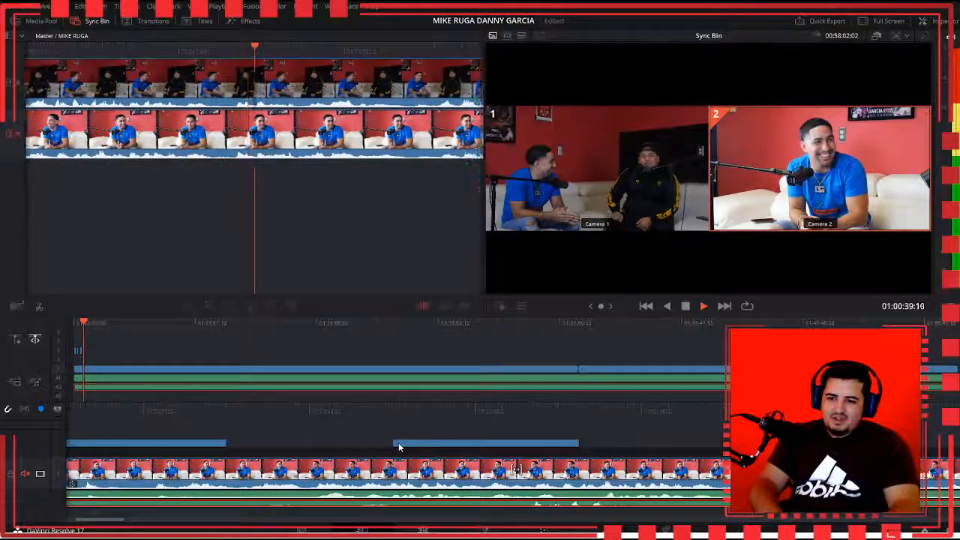
pyautogui.hotkey('shift', 'Left')
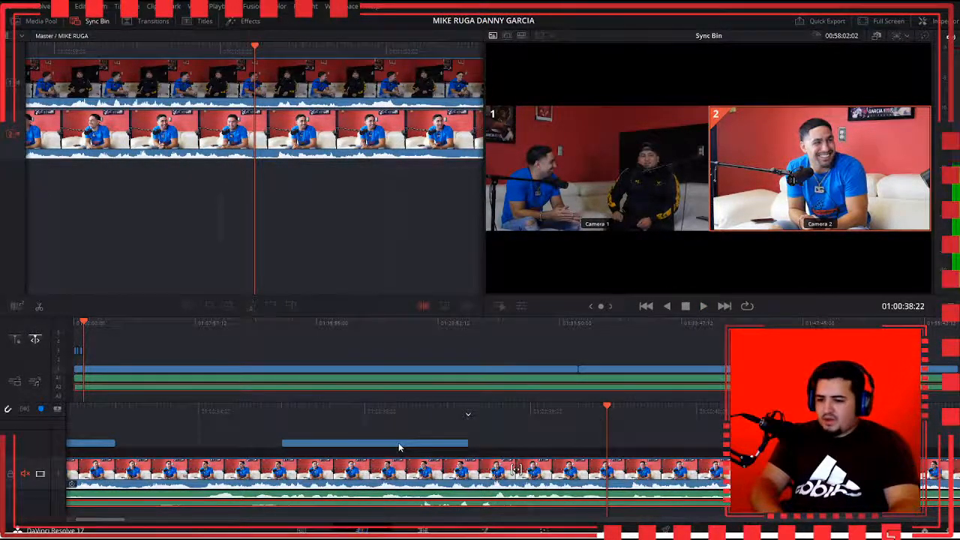
pyautogui.hotkey('shift', 'F12')
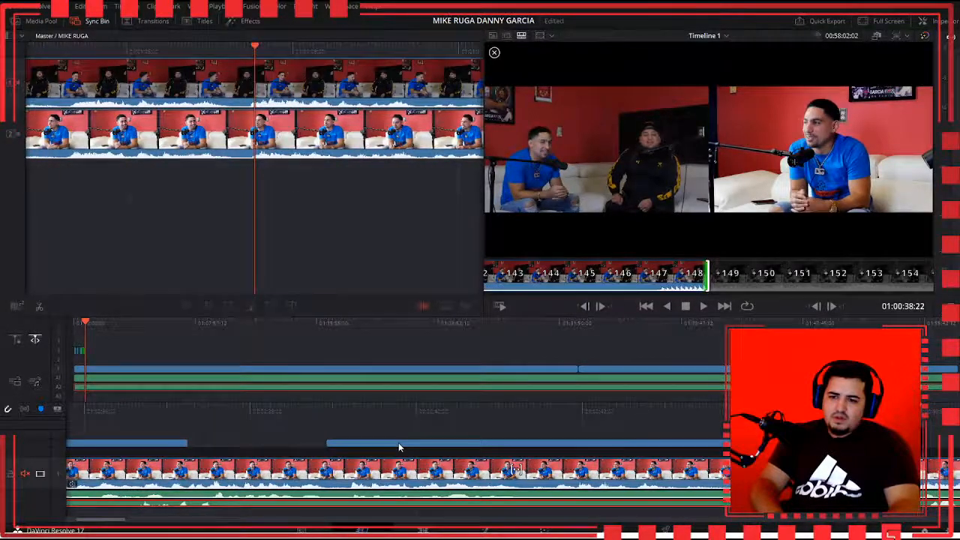
# Step: Review the edit past the latest wide shot, continuing the close-up playback up to 01:00:54:01
pyautogui.press('space')
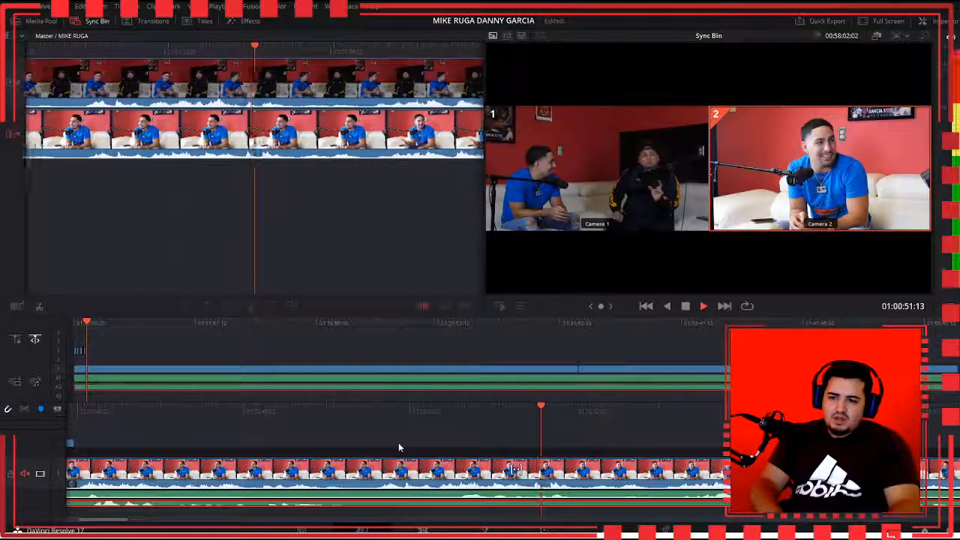
pyautogui.press('space')
pyautogui.scroll(5, 399, 448)
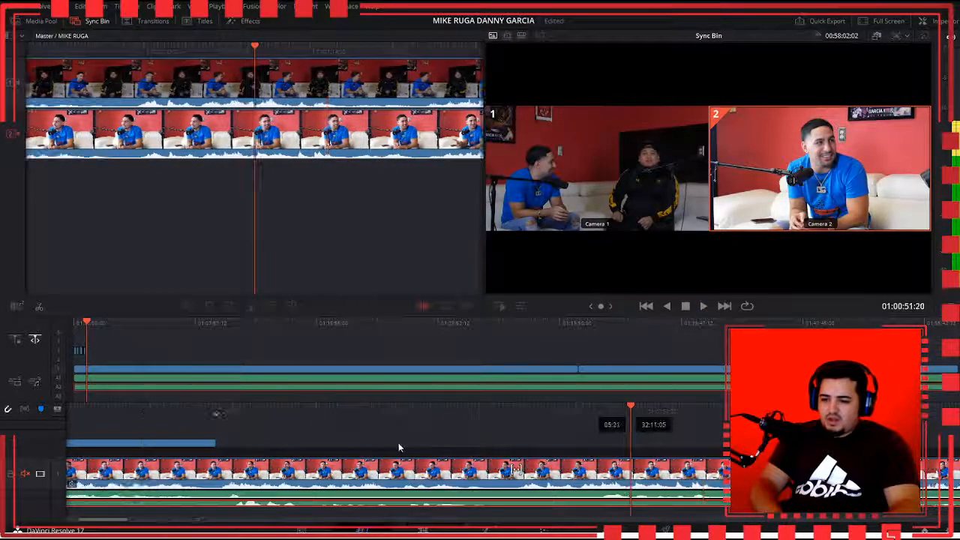
pyautogui.press('space')
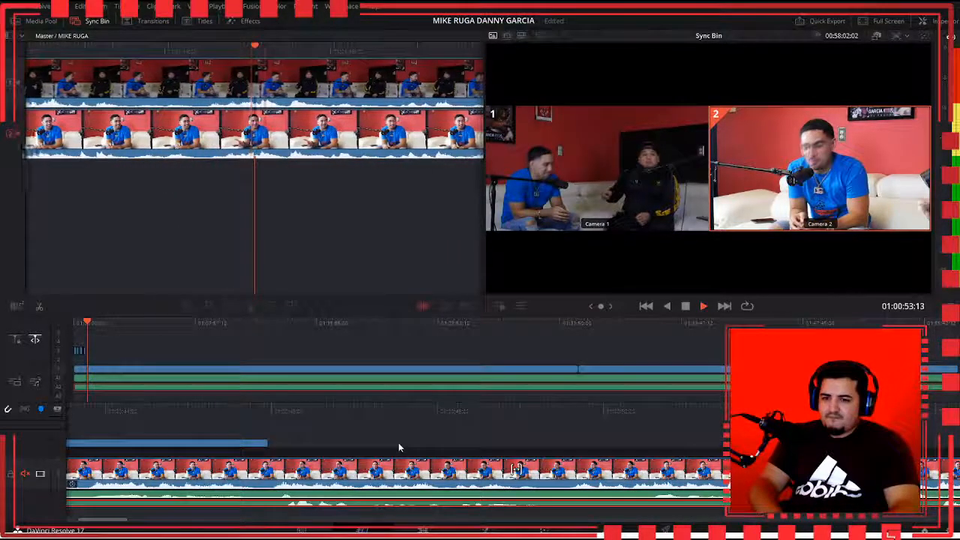
pyautogui.press('space')
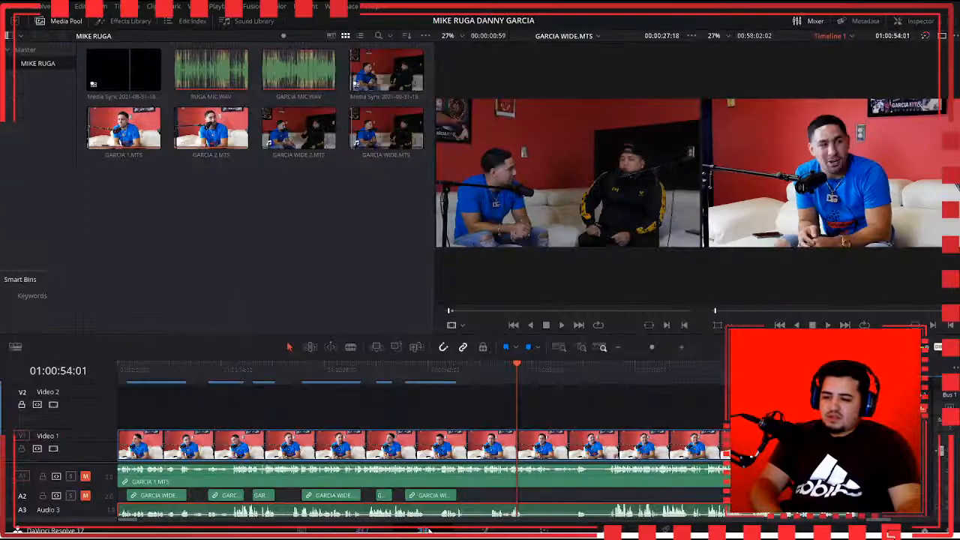
# Step: Switch to the Edit page and examine how the wide-shot cutaways and their audio are stacked across the timeline tracks
pyautogui.click(423, 531)
pyautogui.scroll(2, 466, 427)
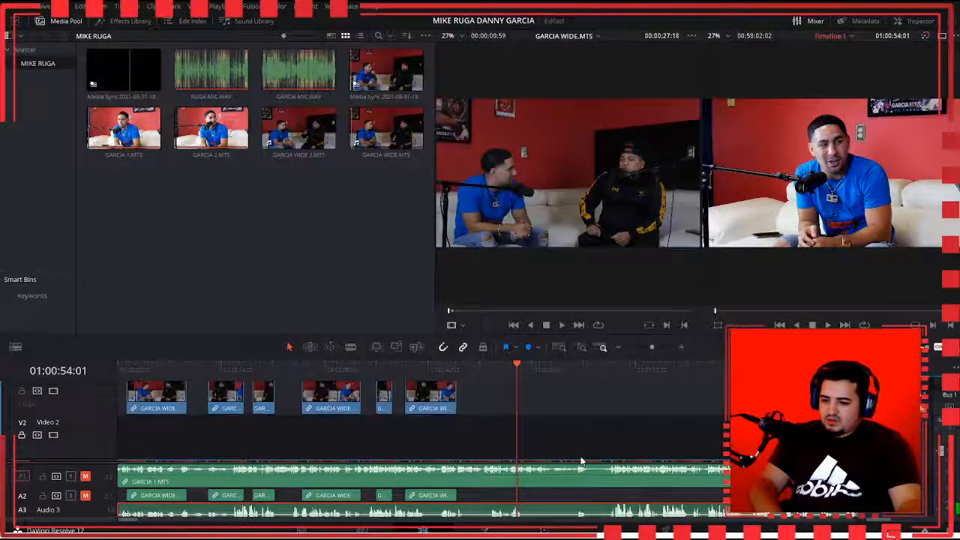
pyautogui.scroll(-3, 496, 450)
pyautogui.scroll(3, 481, 443)
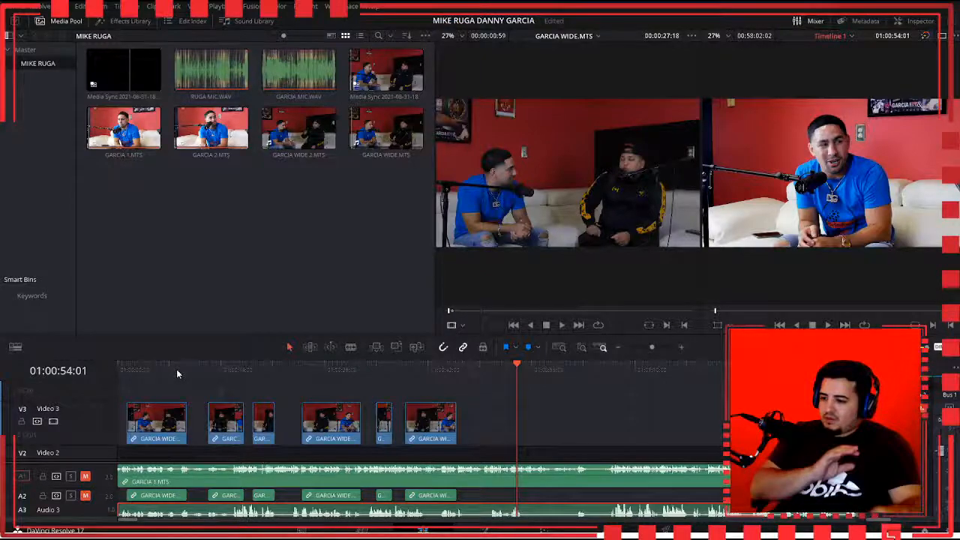
pyautogui.scroll(-3, 181, 421)
pyautogui.scroll(1, 180, 417)
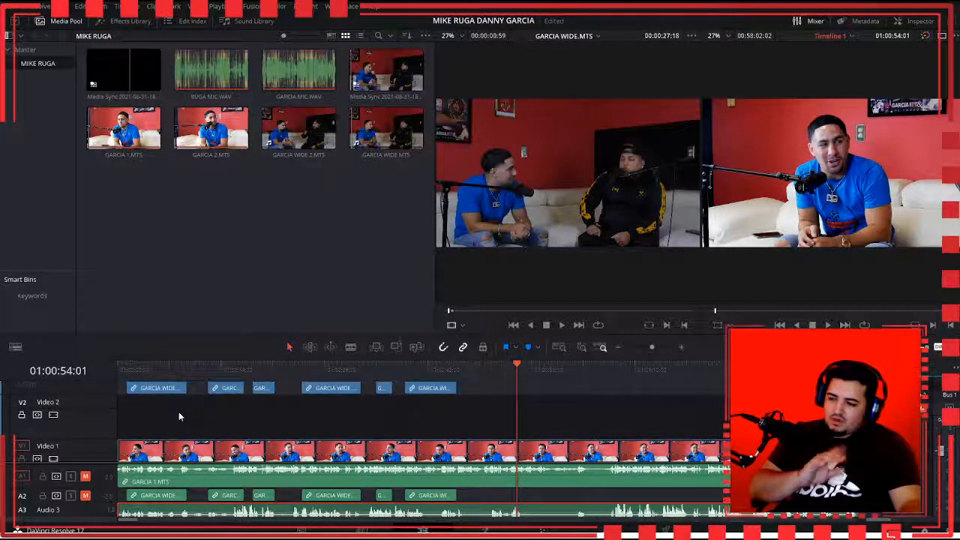
pyautogui.scroll(3, 179, 411)
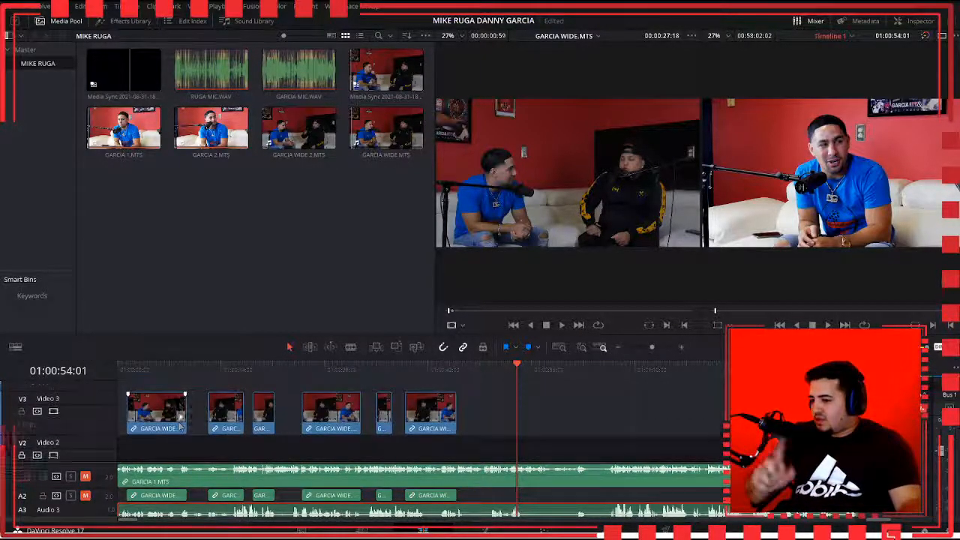
pyautogui.scroll(-3, 137, 442)
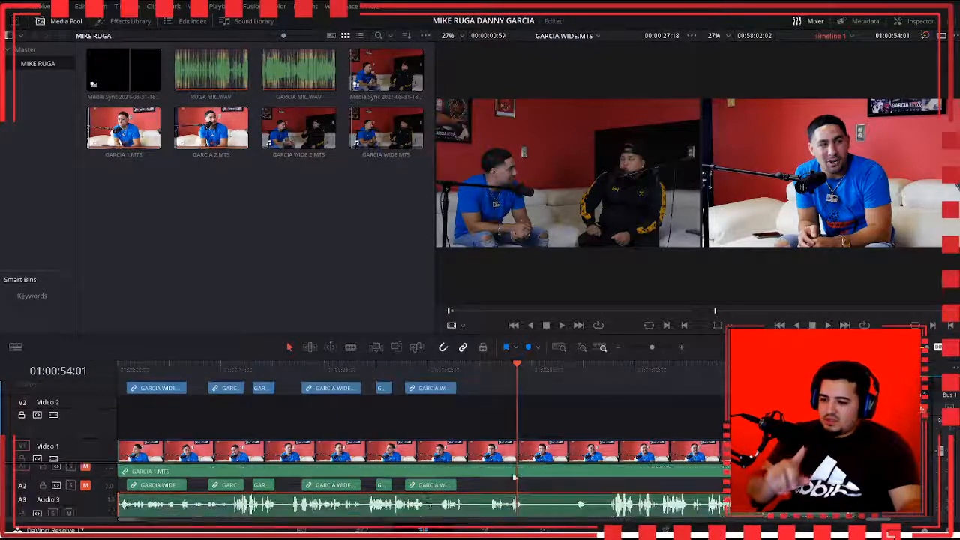
pyautogui.scroll(3, 302, 428)
pyautogui.scroll(-2, 301, 428)
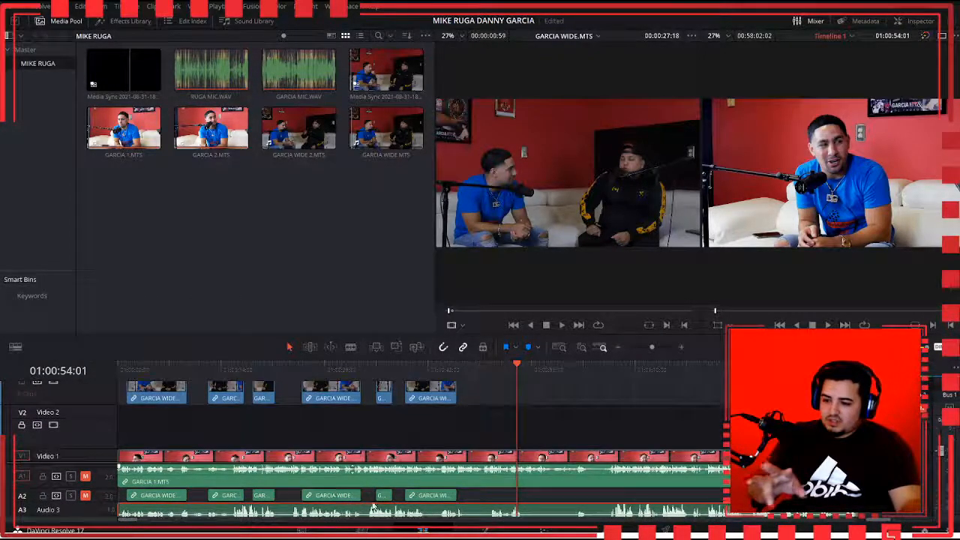
# Step: Check the timeline on the Cut page, and examine the video and audio track stack from Video 3 to Audio 4 on the Edit page
pyautogui.click(364, 531)
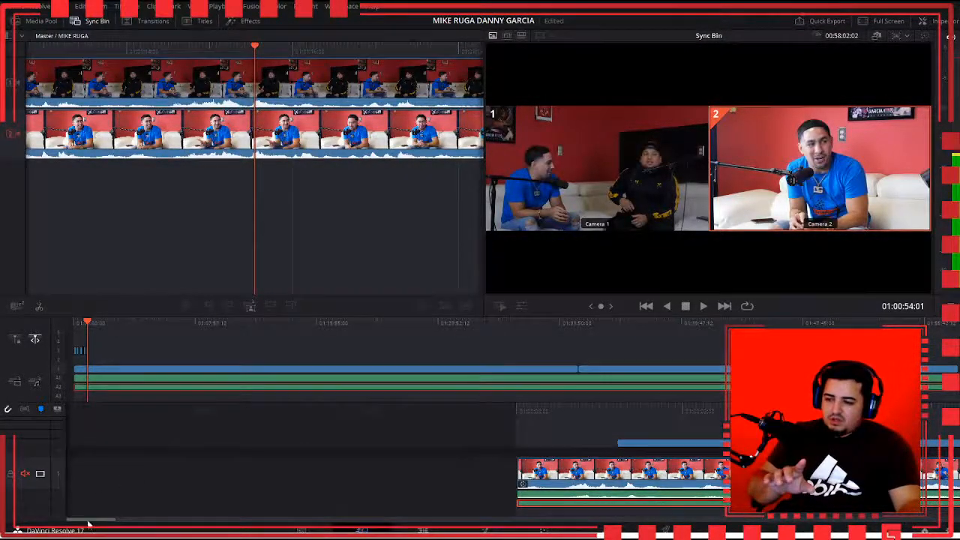
pyautogui.click(434, 530)
pyautogui.scroll(-2, 513, 430)
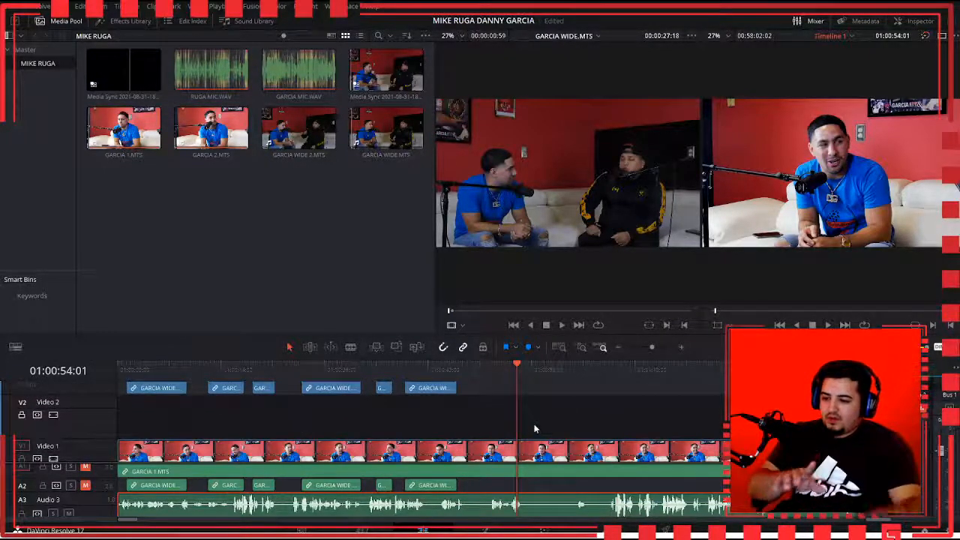
pyautogui.scroll(-5, 534, 424)
pyautogui.scroll(-2, 459, 507)
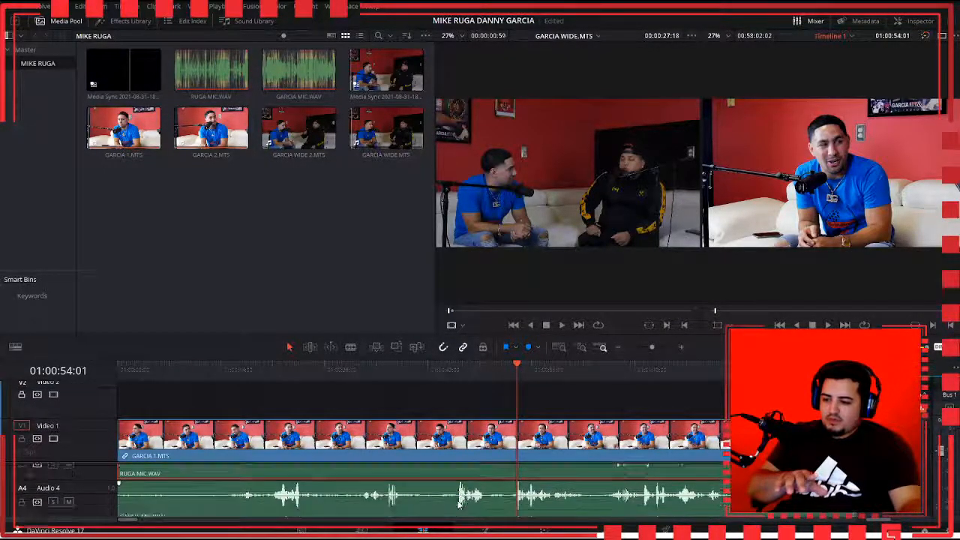
pyautogui.scroll(5, 460, 504)
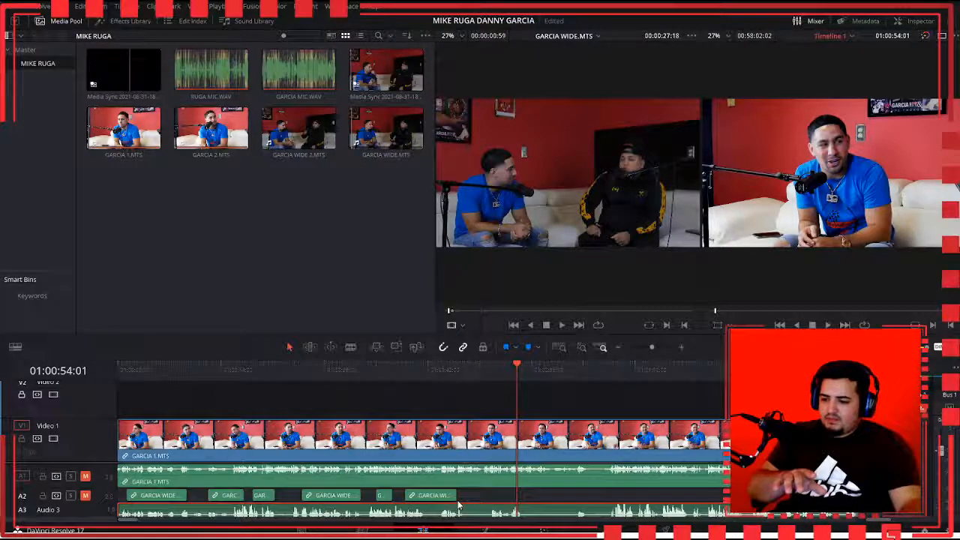
pyautogui.scroll(2, 461, 407)
pyautogui.scroll(3, 462, 408)
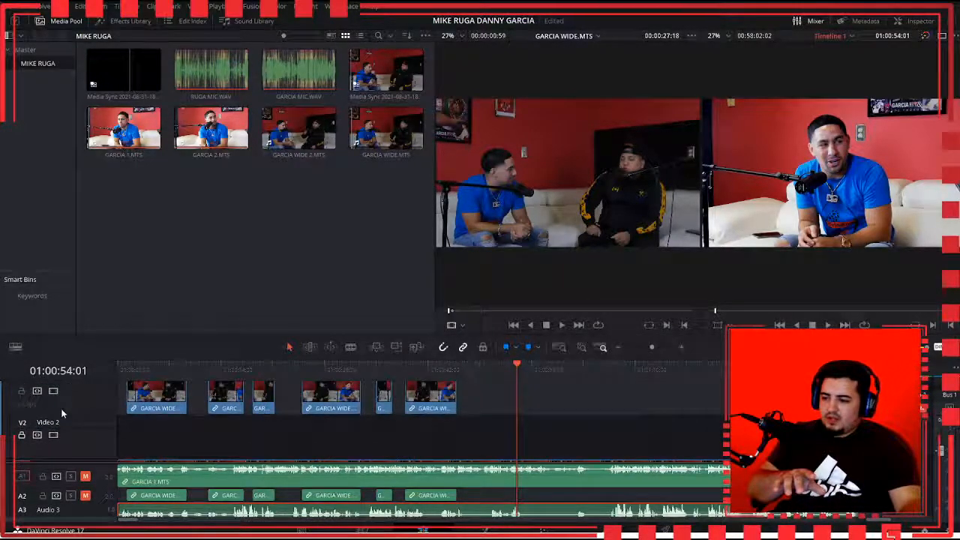
pyautogui.scroll(2, 67, 432)
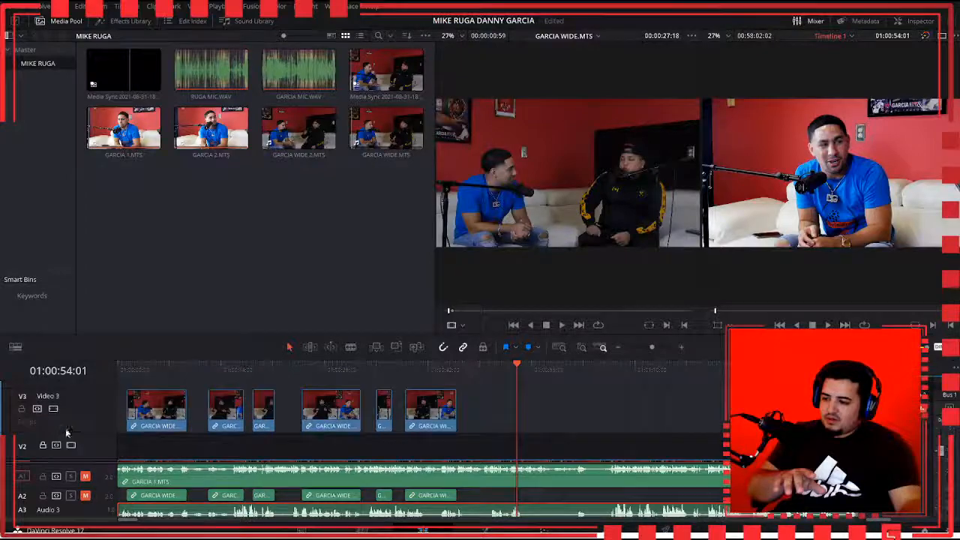
pyautogui.scroll(-2, 79, 442)
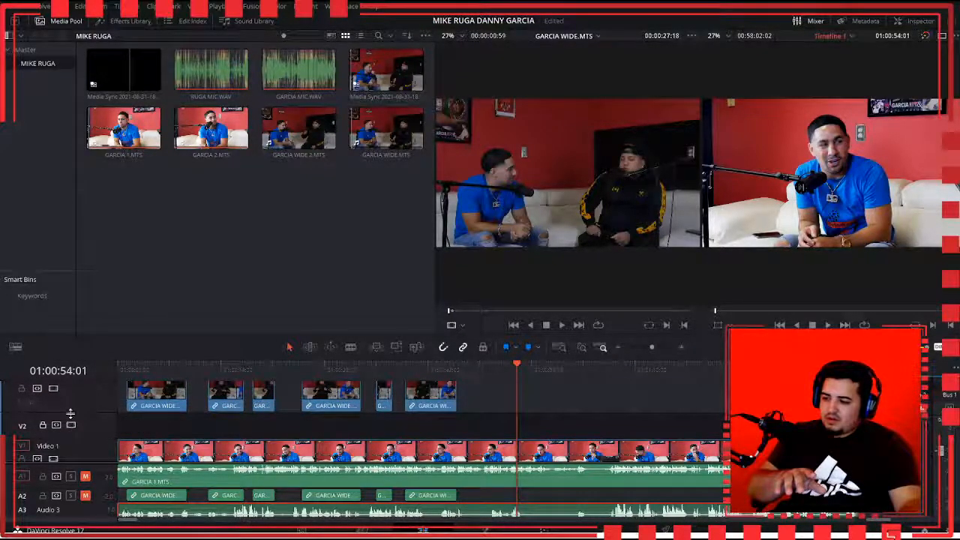
# Step: Play the edit from its start through the first wide-shot cutaways, and step back to 01:00:26:05
pyautogui.press('Home')
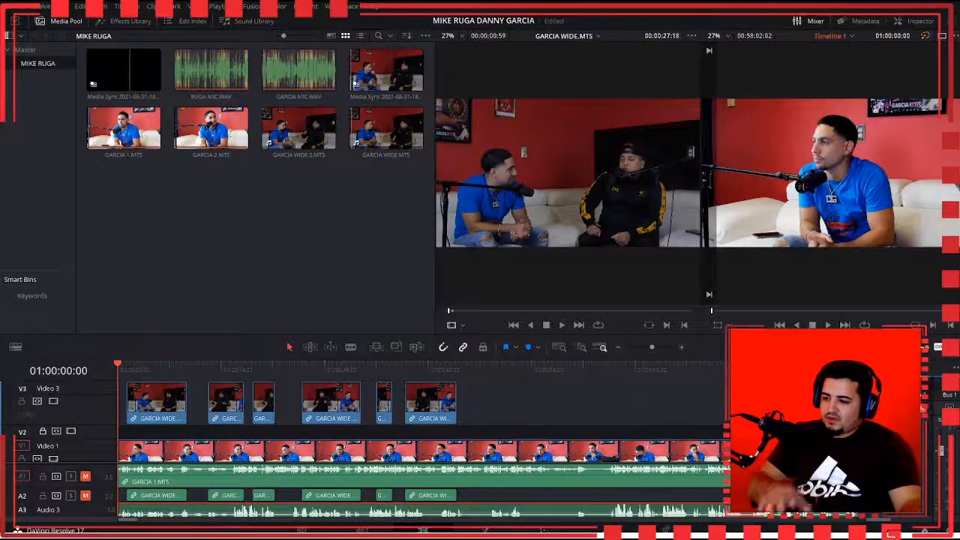
pyautogui.press('space')
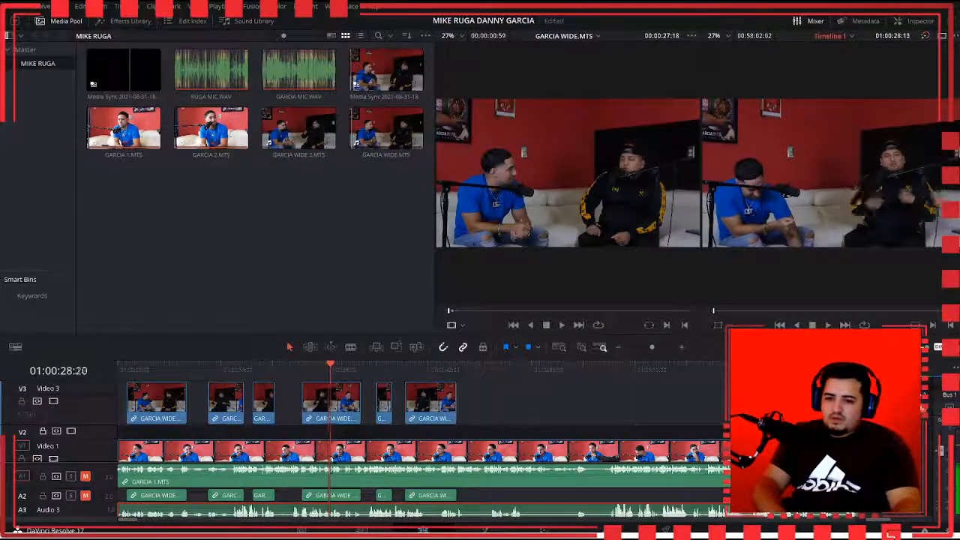
pyautogui.press('space')
pyautogui.press('Left')
pyautogui.press('Left')
pyautogui.press('Left')
pyautogui.press('Left')
pyautogui.press('Left')
pyautogui.press('Left')
pyautogui.press('Left')
pyautogui.press('Left')
pyautogui.press('Left')
pyautogui.press('Left')
pyautogui.press('Left')
pyautogui.press('Left')
pyautogui.press('Left')
pyautogui.press('Left')
pyautogui.press('Left')
pyautogui.press('Left')
pyautogui.press('Left')
pyautogui.press('Left')
pyautogui.press('Left')
pyautogui.press('Left')
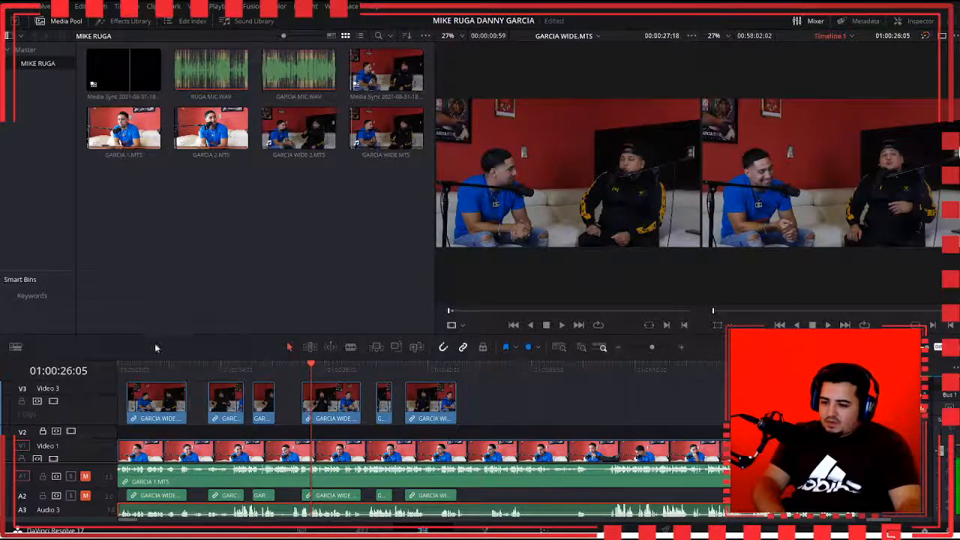
# Step: Switch to the Cut page and inspect the early cutaways from the timeline overview, stepping back to around 01:00:16:12
pyautogui.click(360, 530)
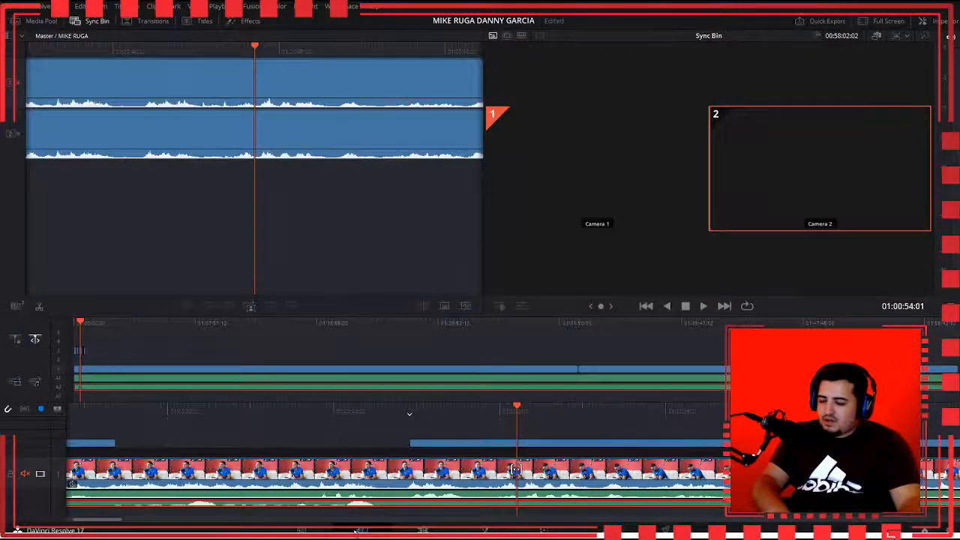
pyautogui.click(290, 324)
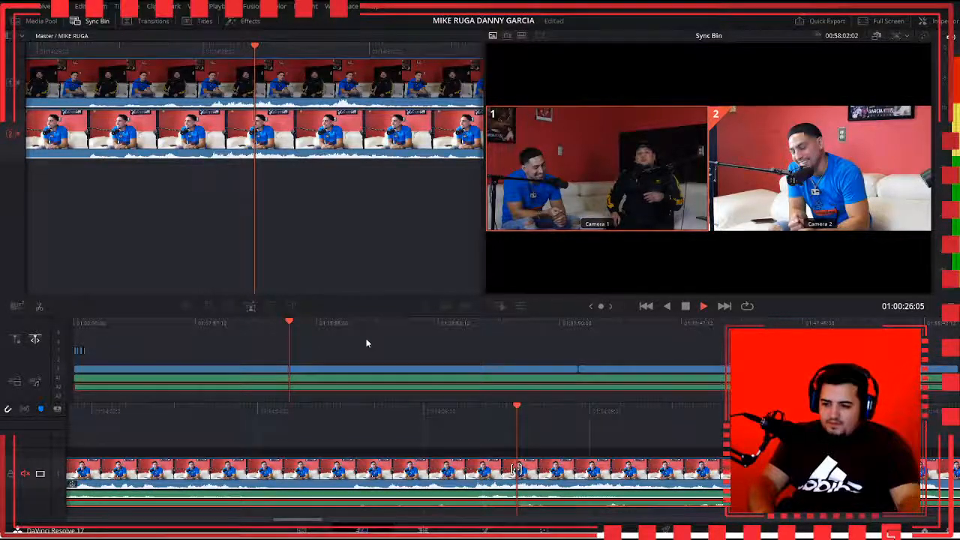
pyautogui.click(73, 323)
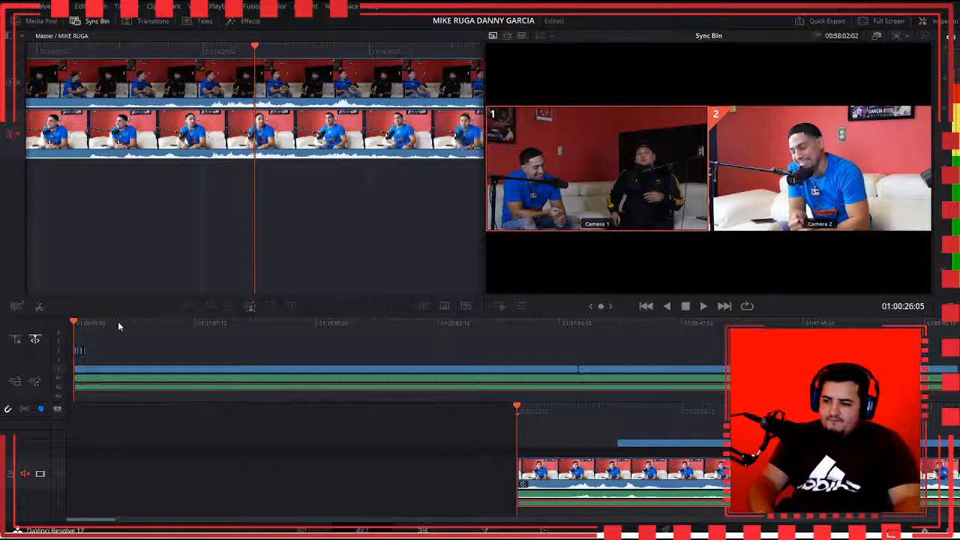
pyautogui.click(78, 324)
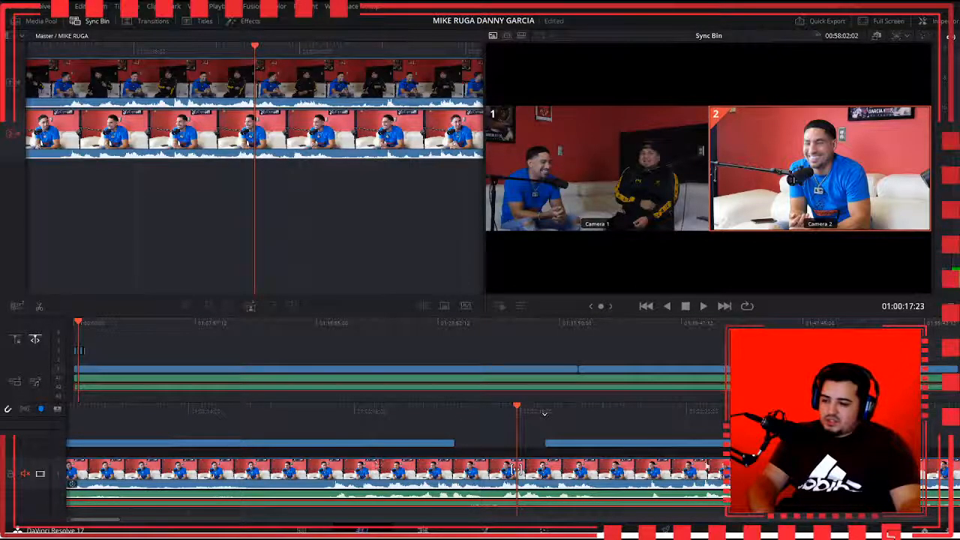
pyautogui.press('Left')
pyautogui.press('Left')
pyautogui.press('Left')
pyautogui.press('Left')
pyautogui.press('Left')
pyautogui.press('Left')
pyautogui.press('Left')
pyautogui.press('Left')
pyautogui.press('Left')
pyautogui.press('Left')
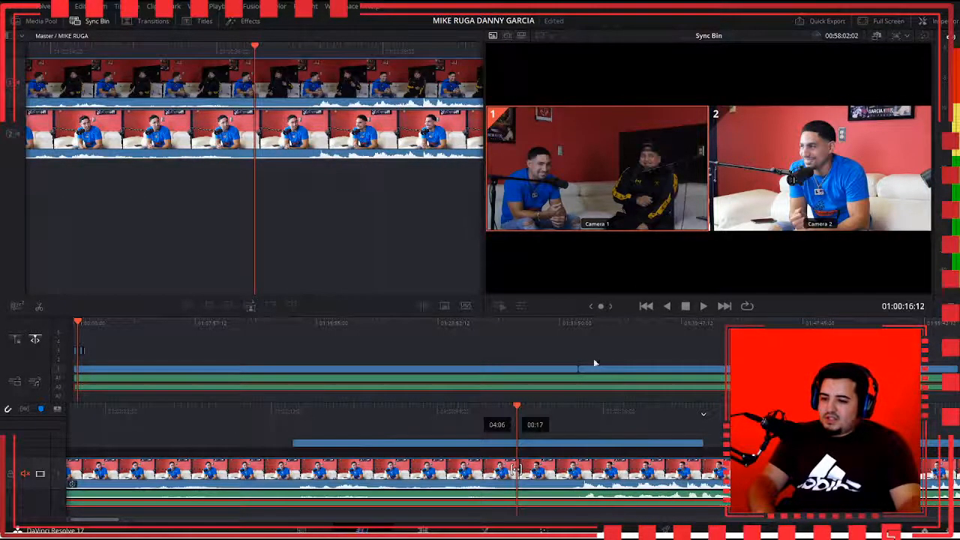
# Step: Inspect the timeline's end and the join between the two main clips in the overview, and return to 01:00:00:00
pyautogui.click(149, 369)
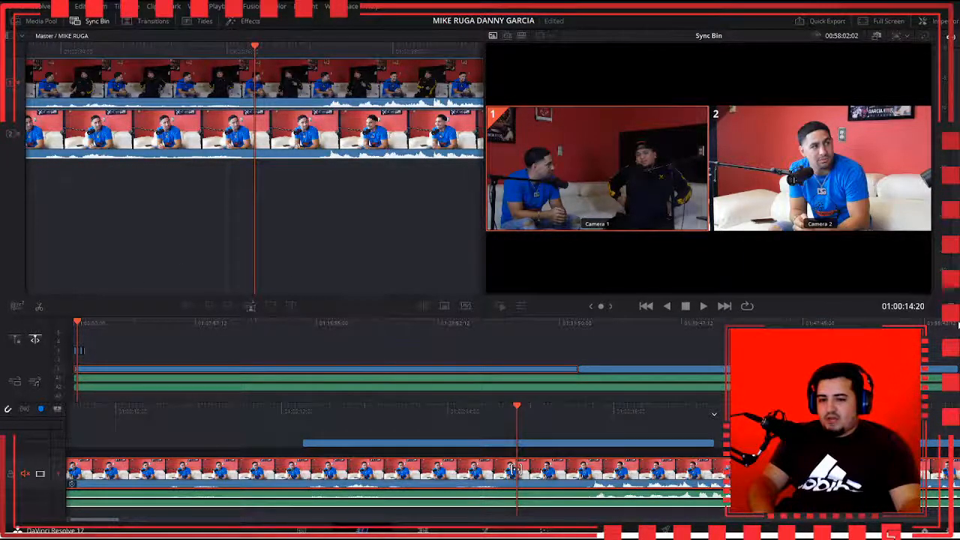
pyautogui.click(955, 324)
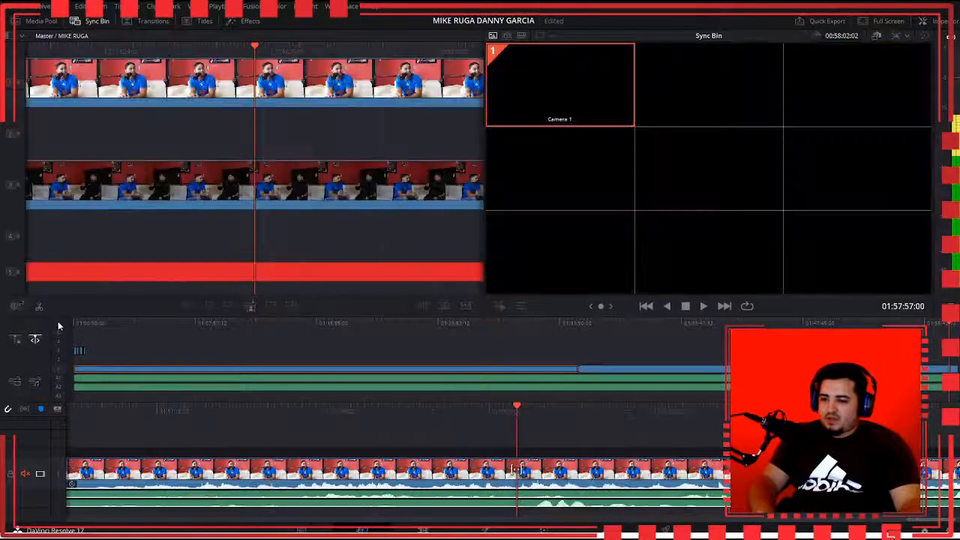
pyautogui.click(72, 324)
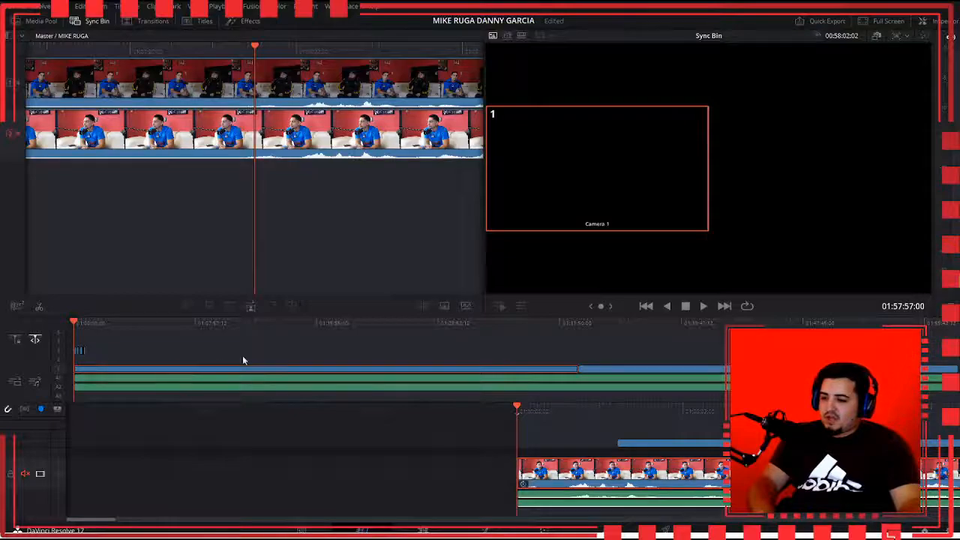
pyautogui.click(584, 324)
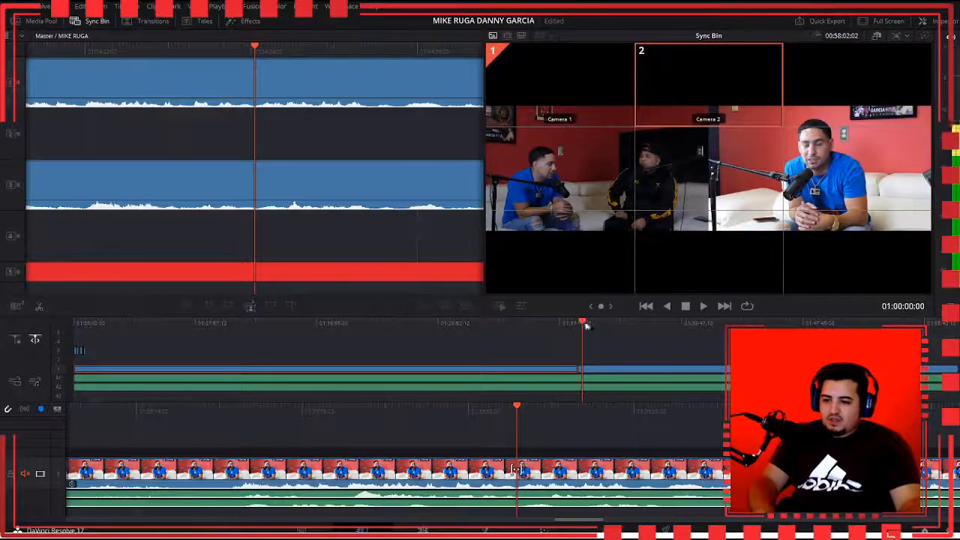
pyautogui.click(578, 324)
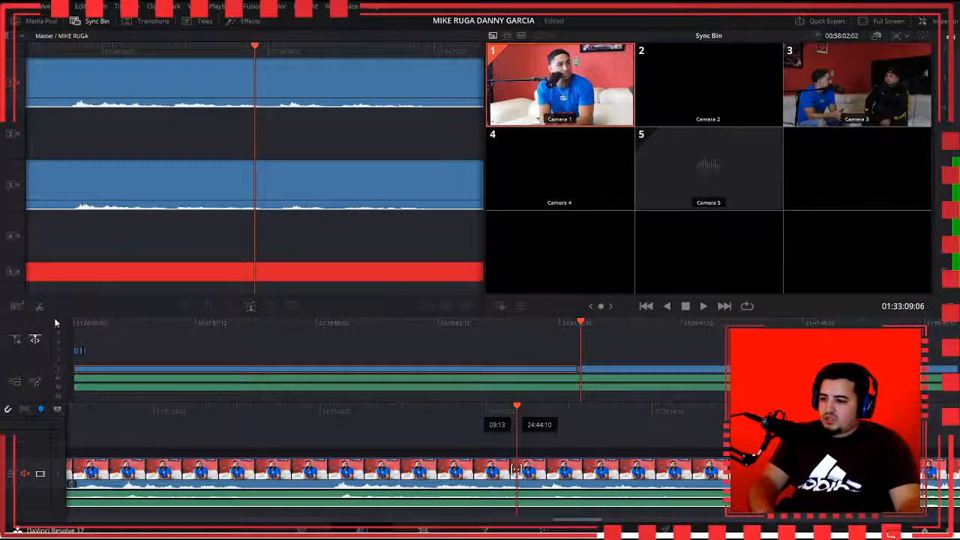
pyautogui.press('Home')
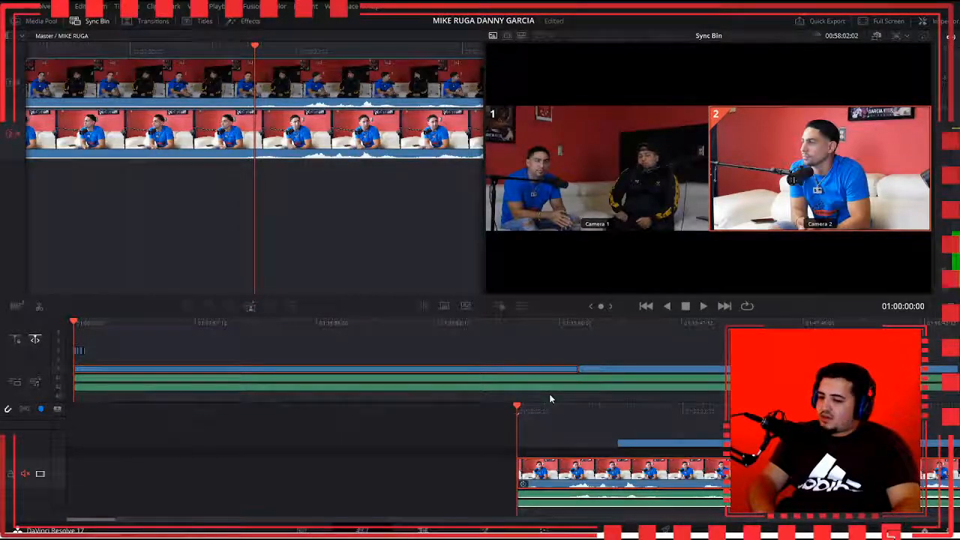
# Step: Play the opening with the playhead moving freely, and review the wide-shot cutaways up to about 01:00:26:22
pyautogui.moveTo(533, 399); pyautogui.dragTo(399, 407)
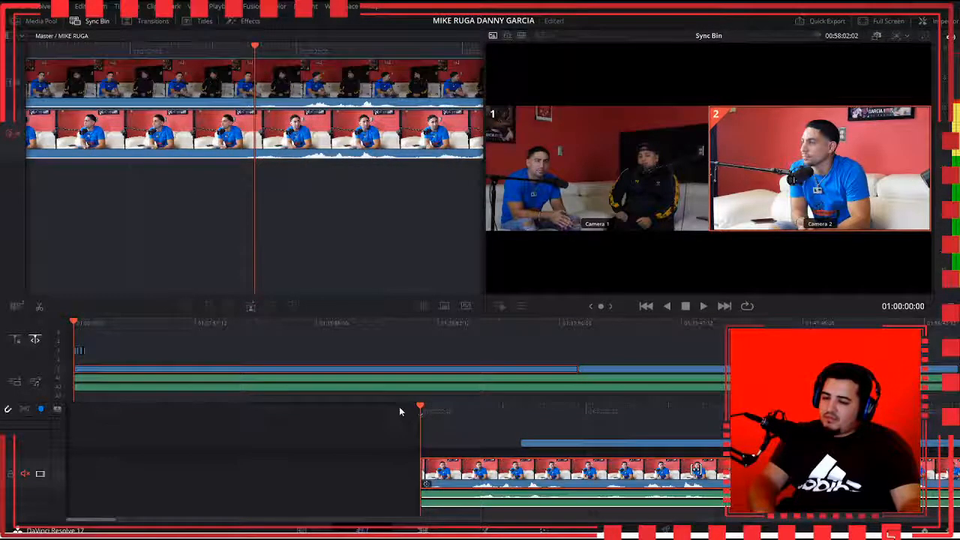
pyautogui.press('space')
pyautogui.press('space')
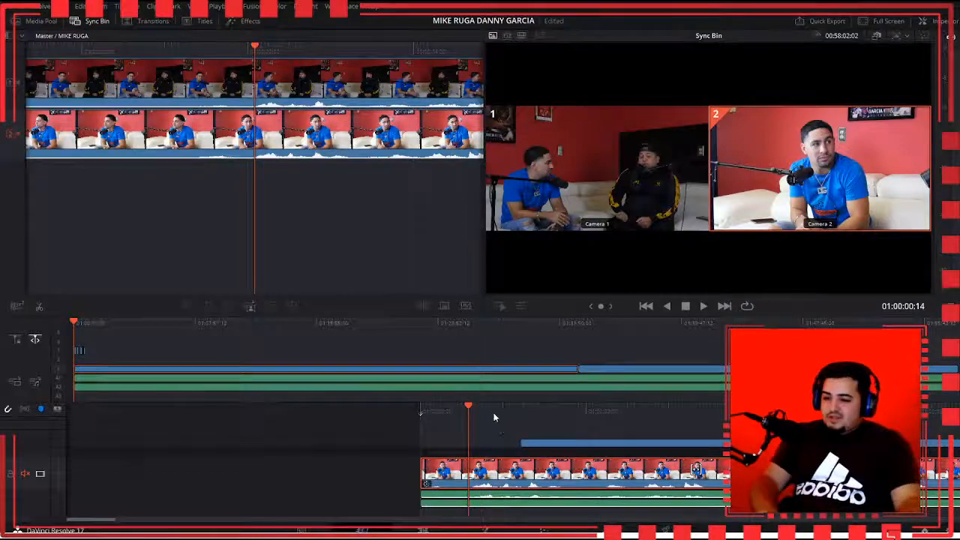
pyautogui.click(420, 411)
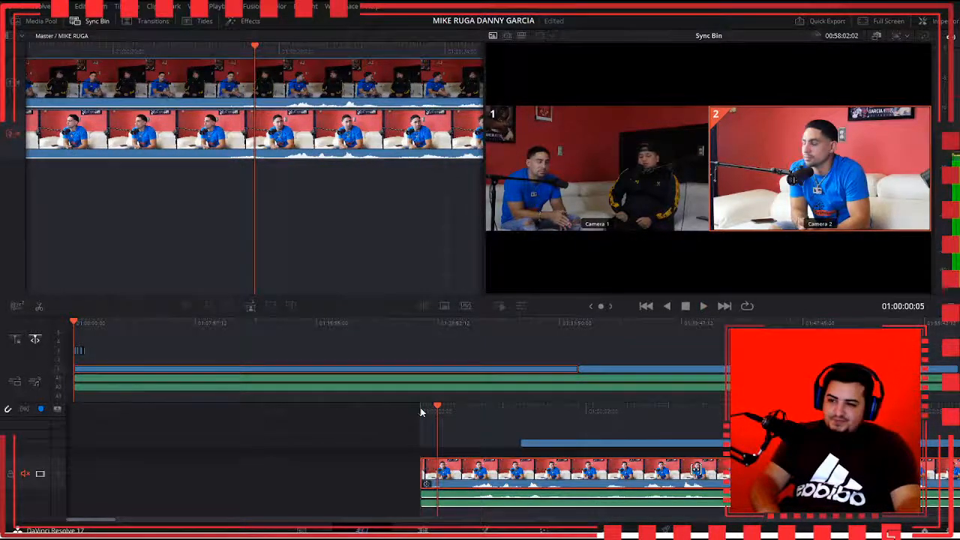
pyautogui.press('1')
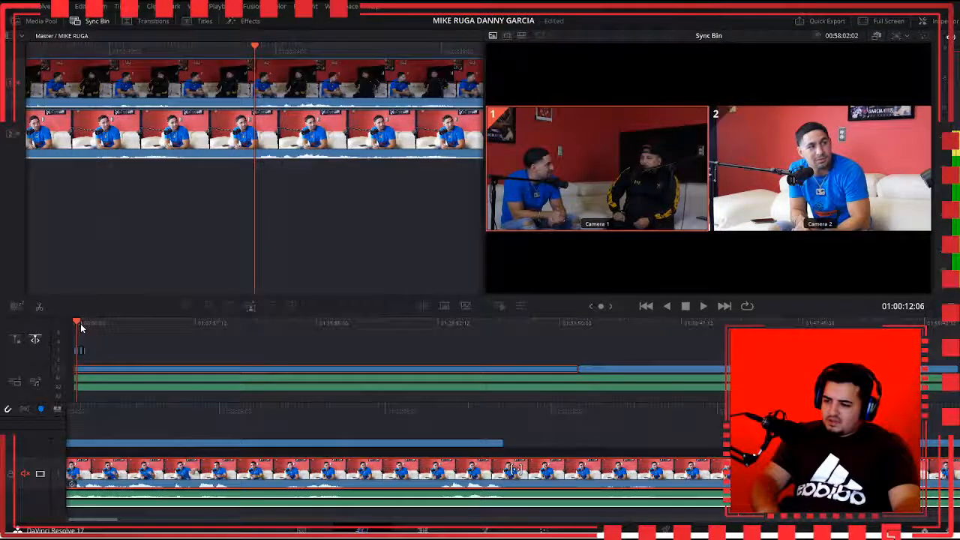
pyautogui.press('1')
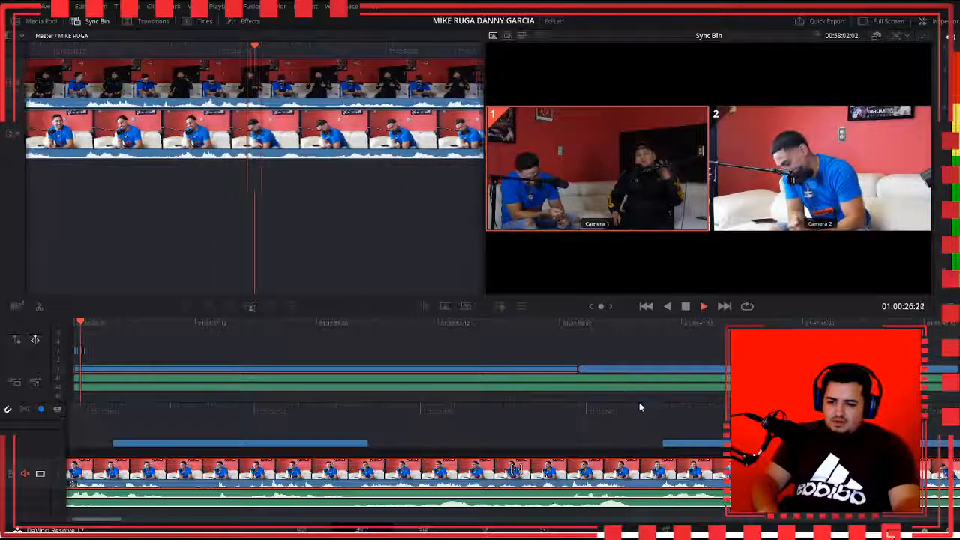
# Step: Trim the start of the Camera 1 wide-shot cutaway near 01:00:24:16 to about 01:00:25:16
pyautogui.click(643, 408)
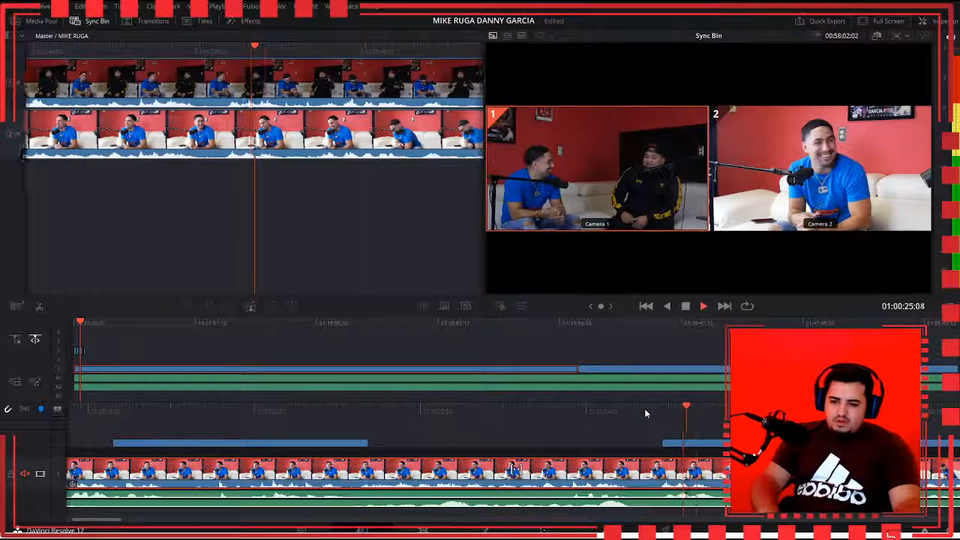
pyautogui.click(663, 443)
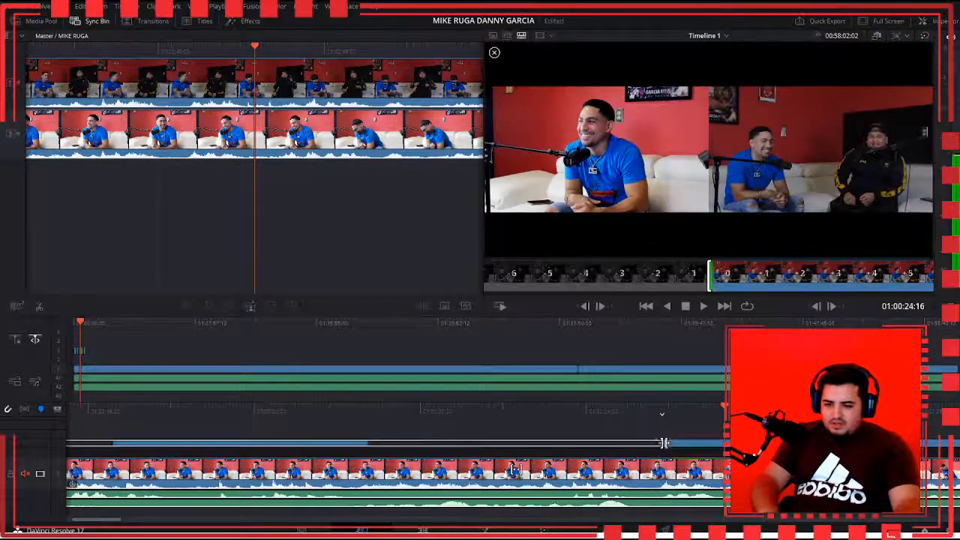
pyautogui.moveTo(663, 442); pyautogui.dragTo(695, 439)
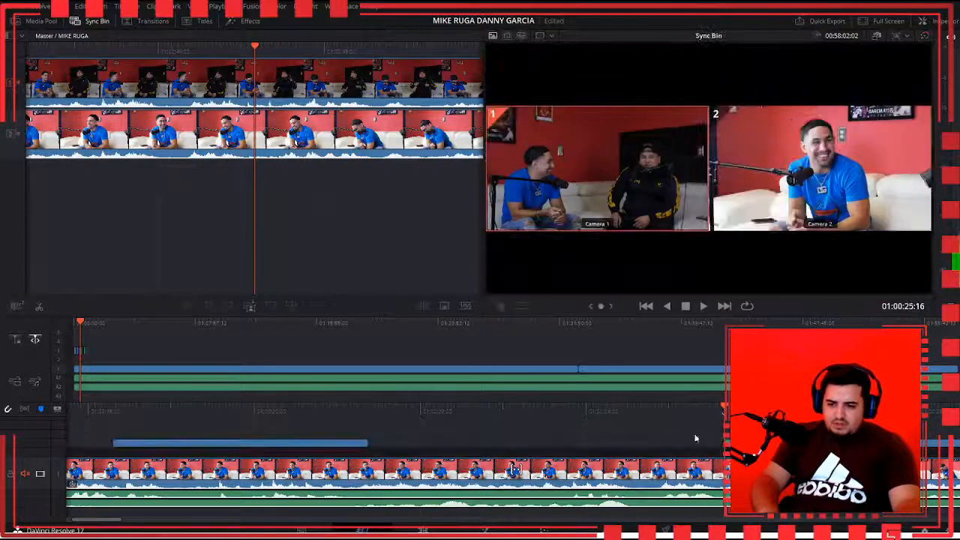
# Step: Replay from before the trimmed cutaway and review the following camera switches up to 01:00:38:22
pyautogui.click(498, 412)
pyautogui.press('space')
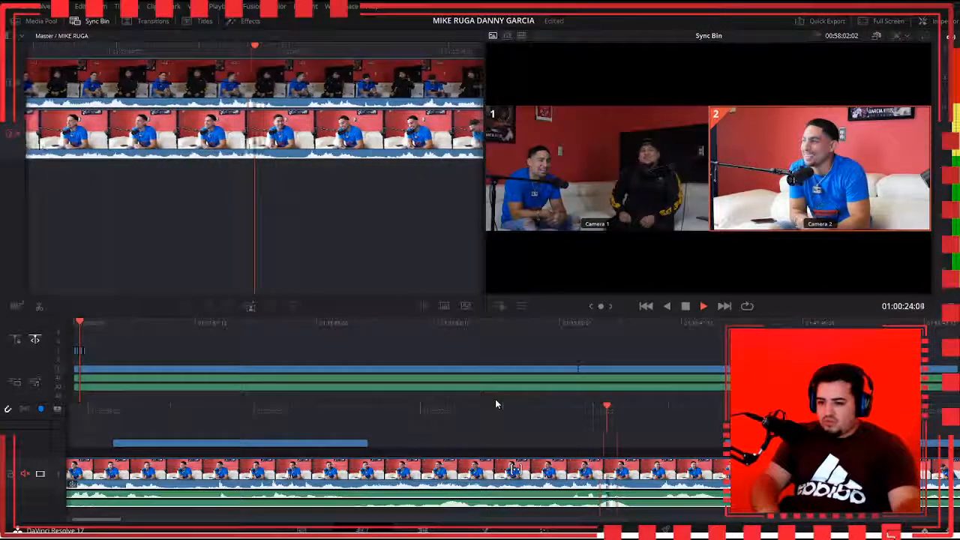
pyautogui.press('1')
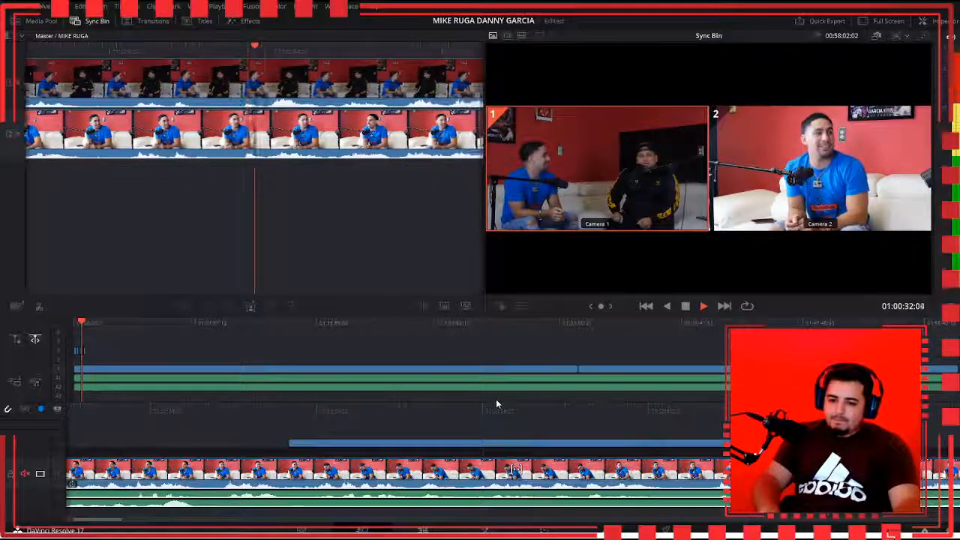
pyautogui.press('2')
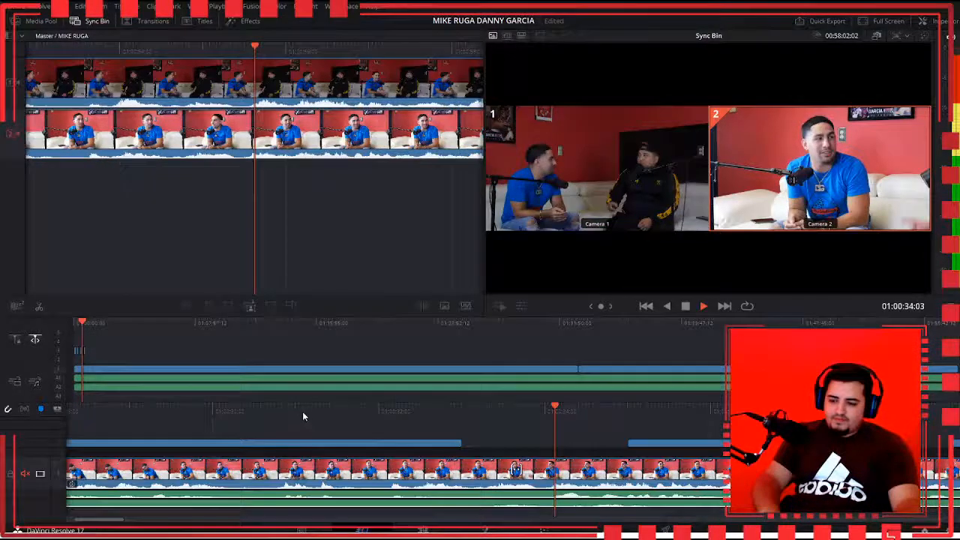
pyautogui.press('1')
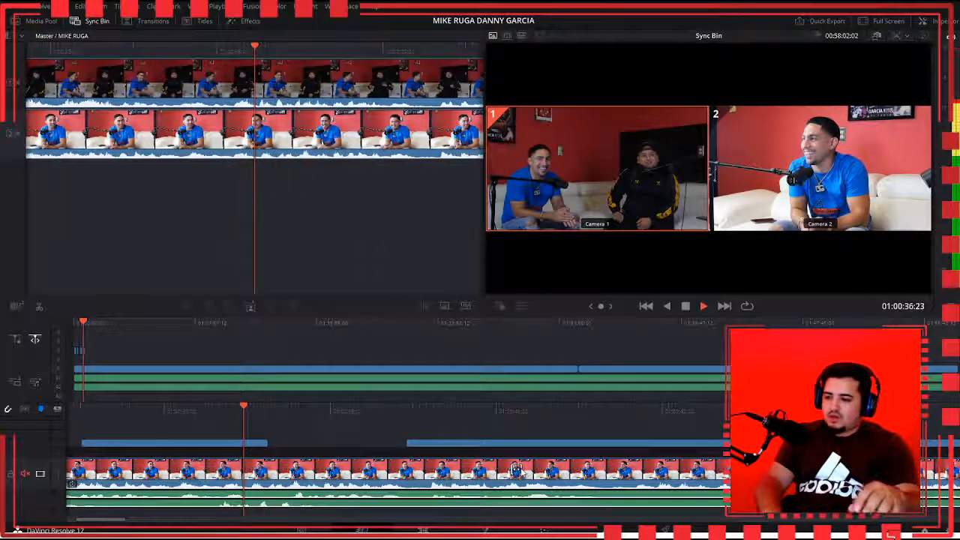
pyautogui.press('2')
pyautogui.press('1')
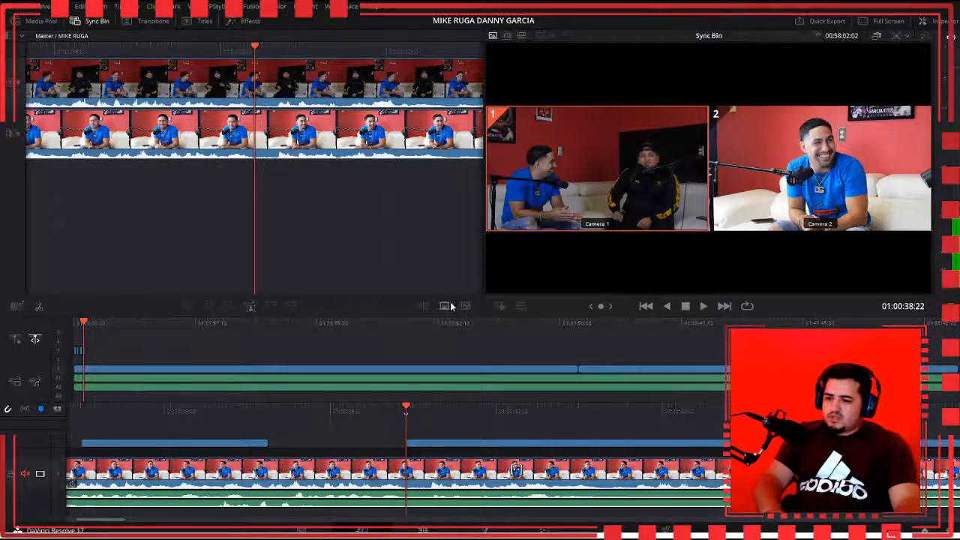
# Step: Lock the playhead in place and resume playback from 01:00:38:22
pyautogui.click(20, 343)
pyautogui.press('space')
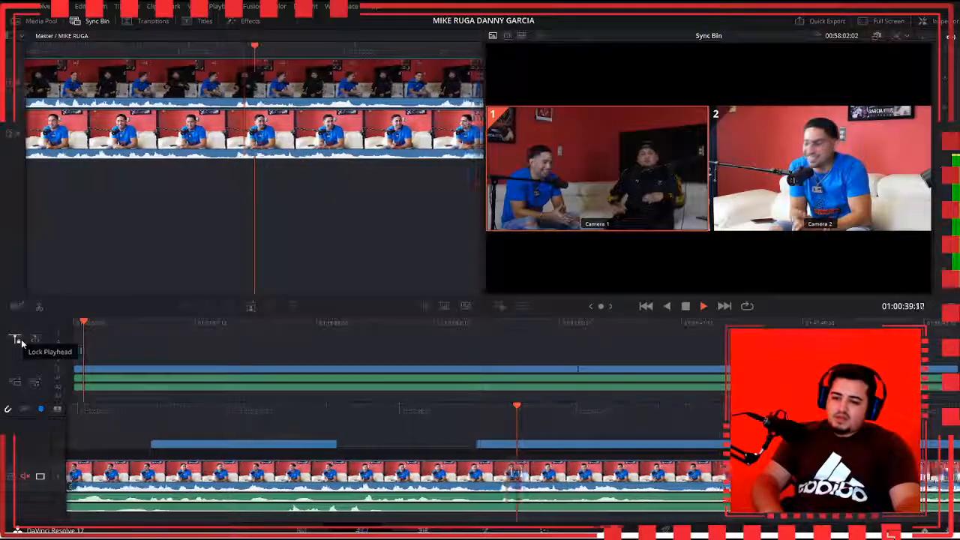
# Step: Go back ahead of the cutaway near 01:00:39 and replay the switch to Camera 1 up to 01:00:39:21
pyautogui.press('space')
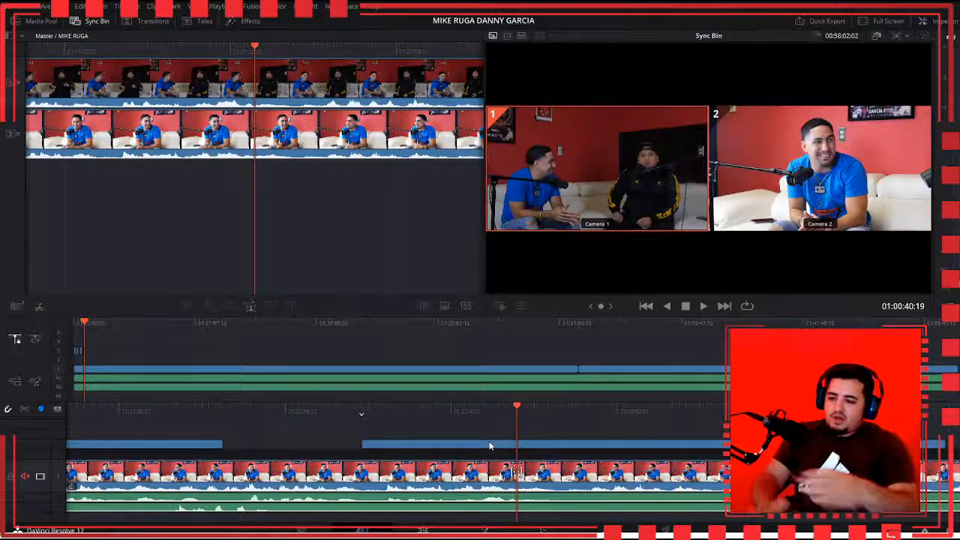
pyautogui.moveTo(490, 446); pyautogui.dragTo(525, 448)
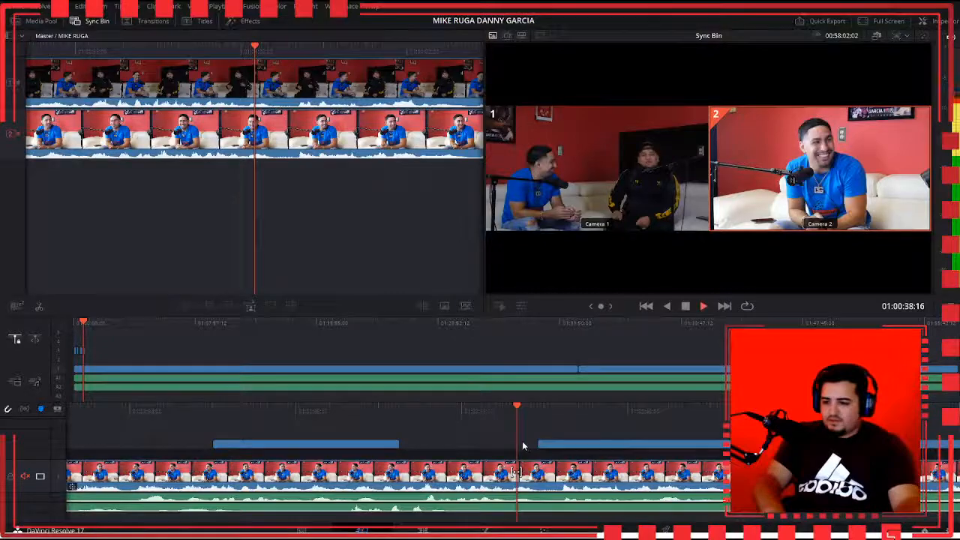
pyautogui.press('space')
pyautogui.press('space')
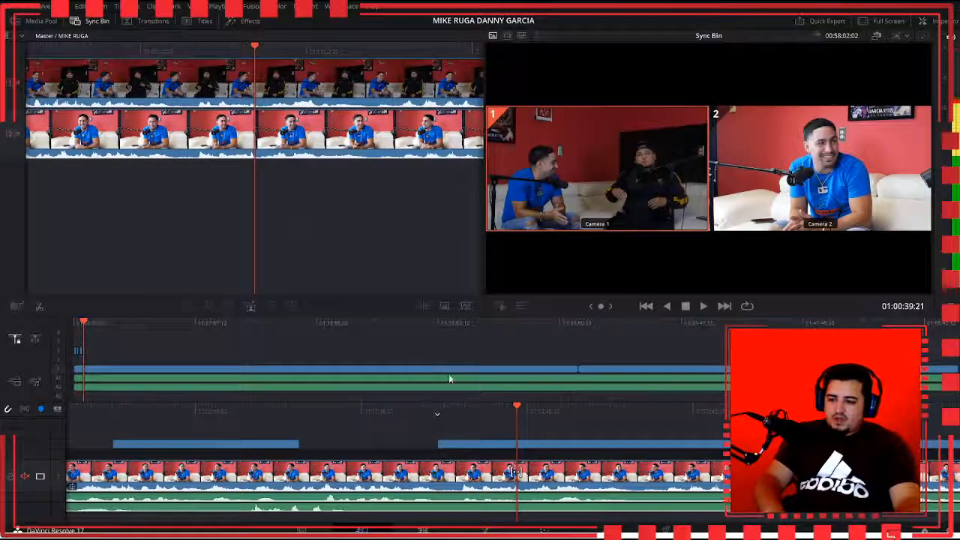
# Step: Switch to the Edit page, move the playhead back to the start of its timeline, and return to the Cut page
pyautogui.click(425, 530)
pyautogui.moveTo(210, 369); pyautogui.dragTo(118, 367)
pyautogui.click(391, 530)
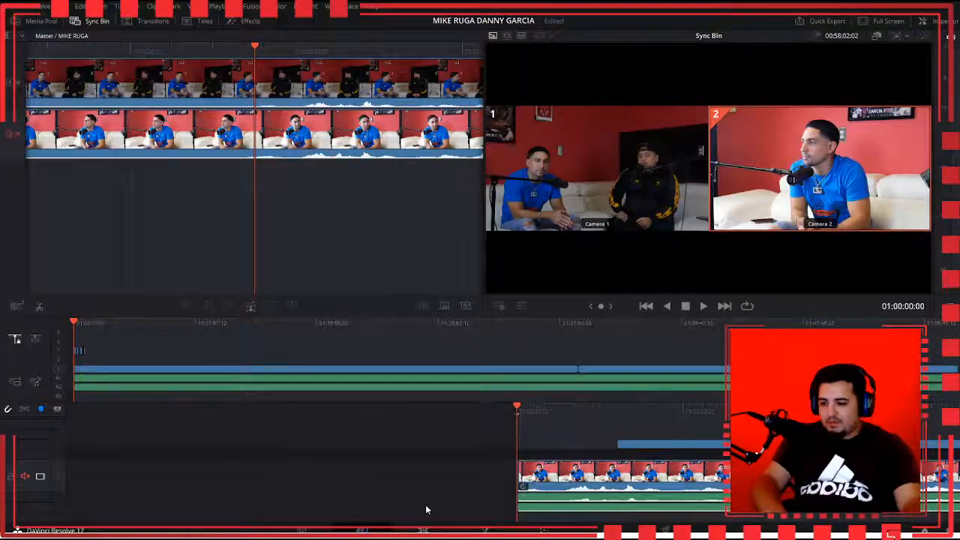
# Step: Scrub the Cut page's detailed timeline from the start into the first wide-shot cutaway
pyautogui.moveTo(540, 416); pyautogui.dragTo(601, 417)
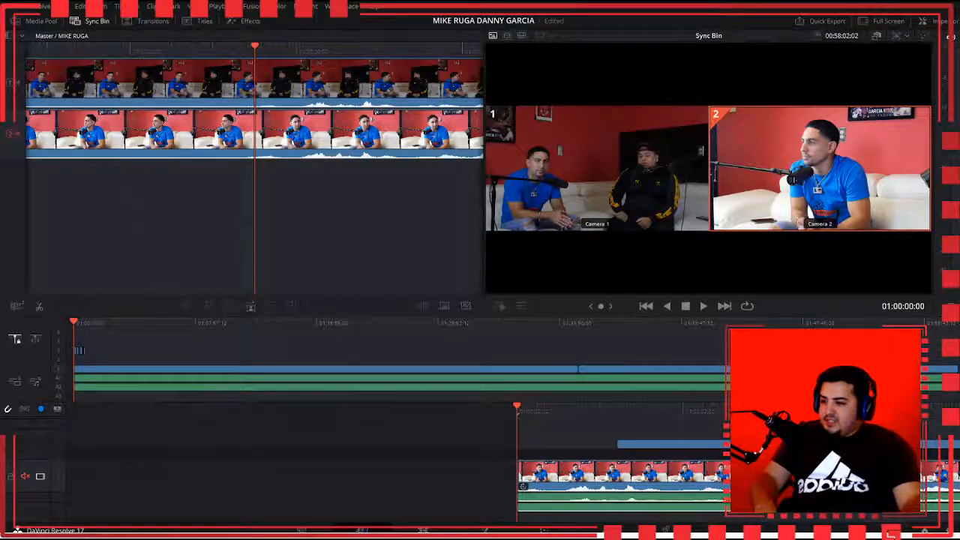
pyautogui.moveTo(518, 413); pyautogui.dragTo(227, 414)
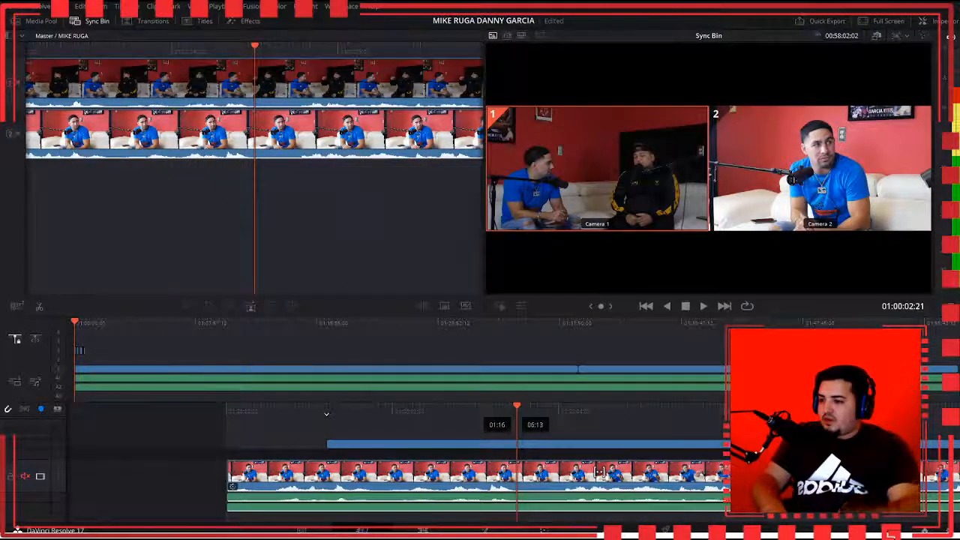
pyautogui.moveTo(366, 413); pyautogui.dragTo(186, 412)
# Step: Play through the opening and review every switch between Camera 1 and Camera 2 up to 01:00:51:13
pyautogui.press('space')
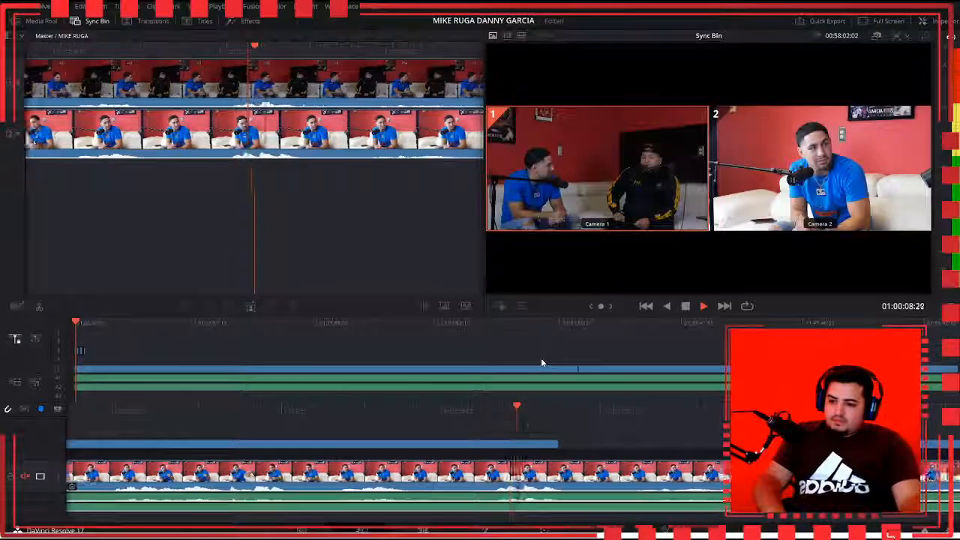
pyautogui.press('2')
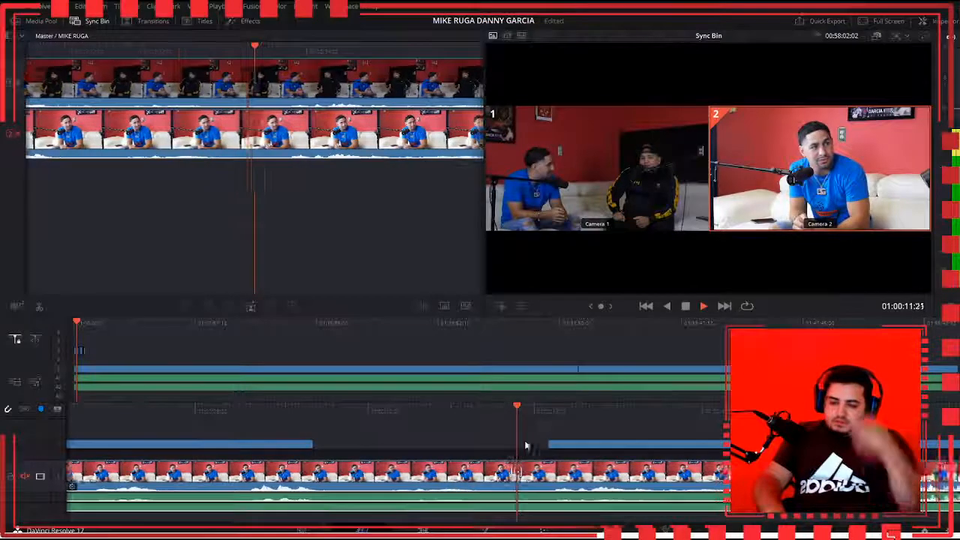
pyautogui.press('1')
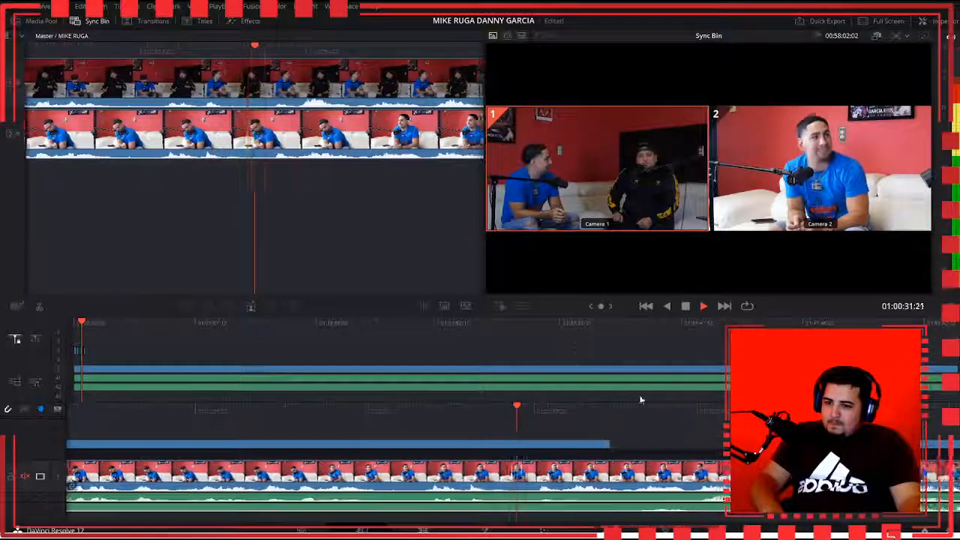
pyautogui.press('2')
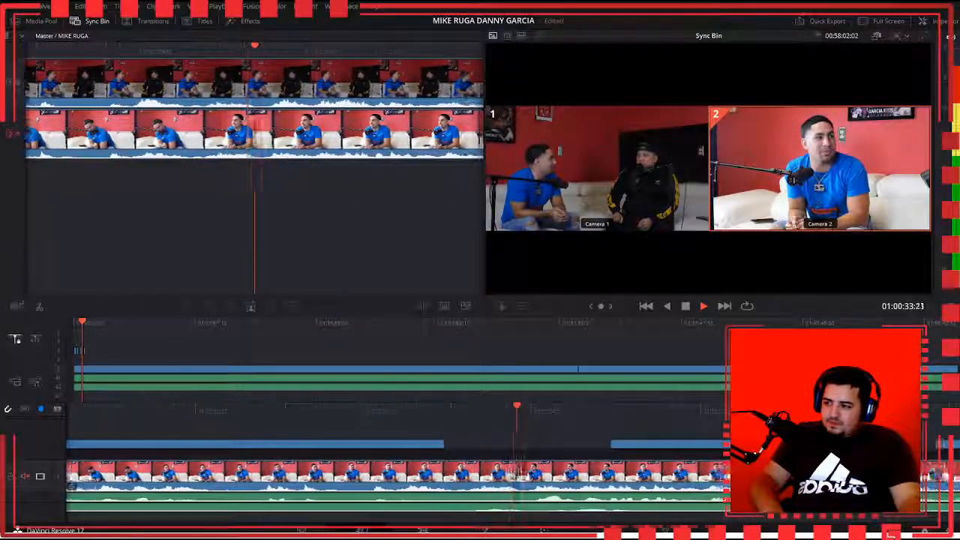
pyautogui.press('1')
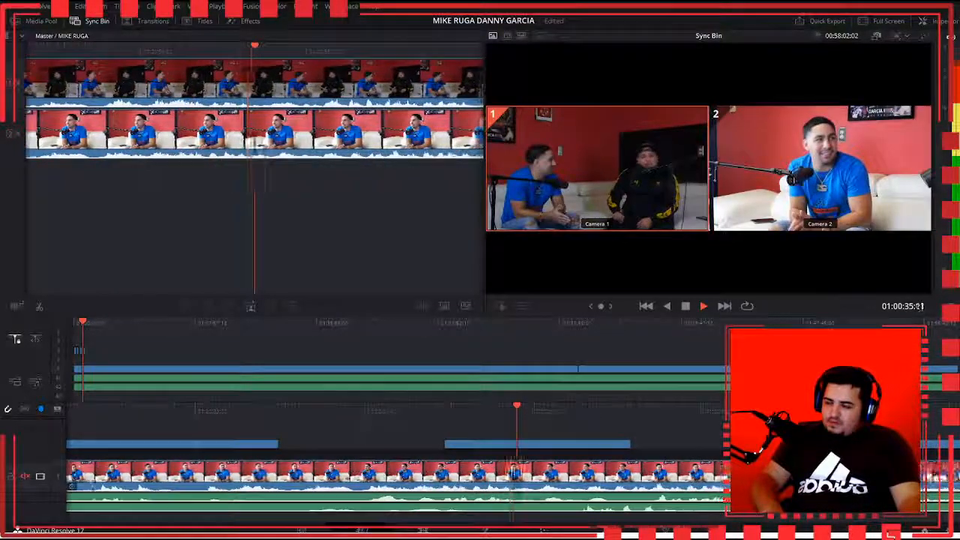
pyautogui.press('2')
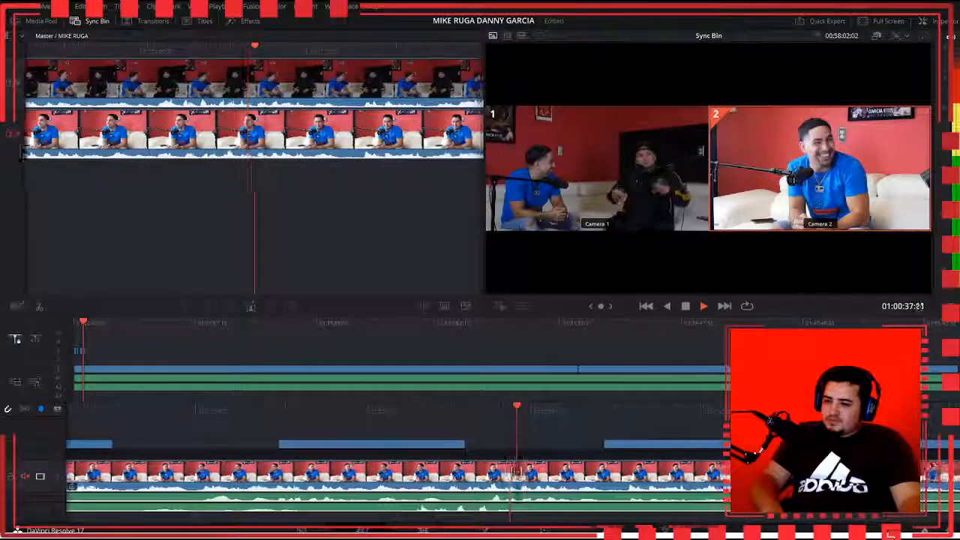
pyautogui.press('1')
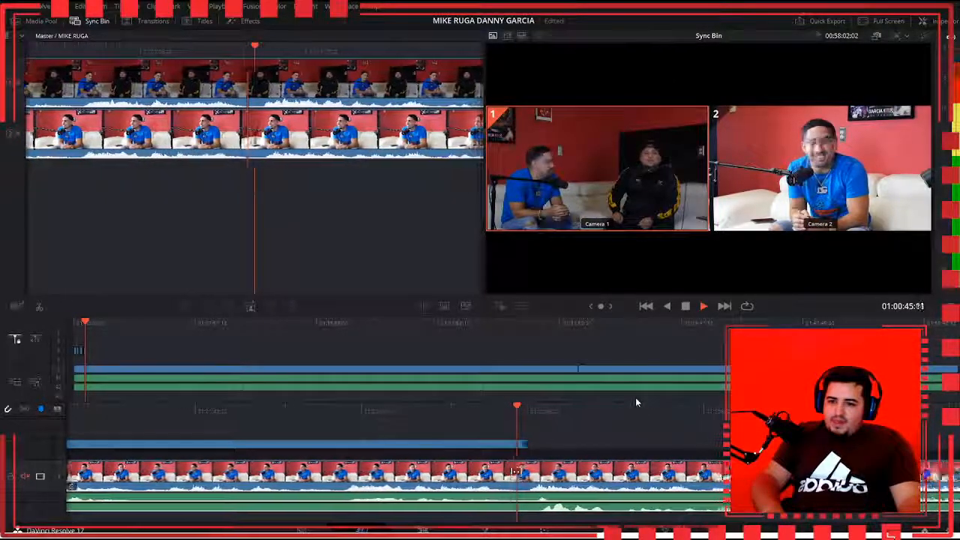
pyautogui.press('2')
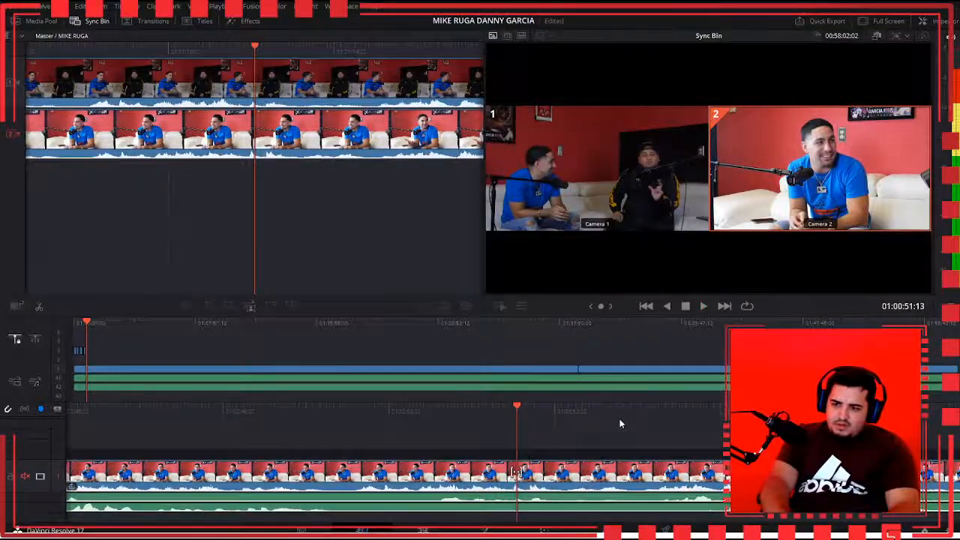
# Step: Go back to 01:00:49:18 and insert a Camera 1 wide-shot cutaway there on the track above the main clip
pyautogui.scroll(5, 620, 424)
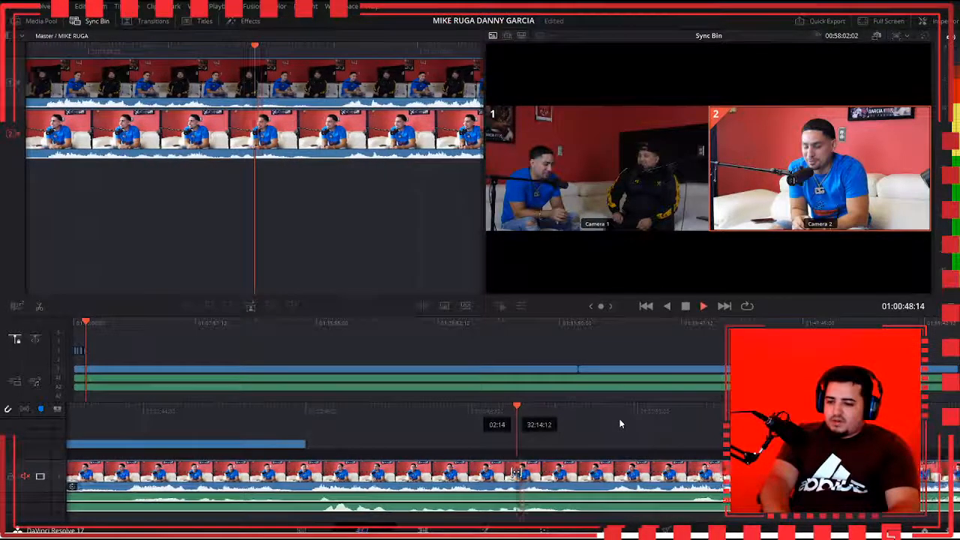
pyautogui.press('space')
pyautogui.press('space')
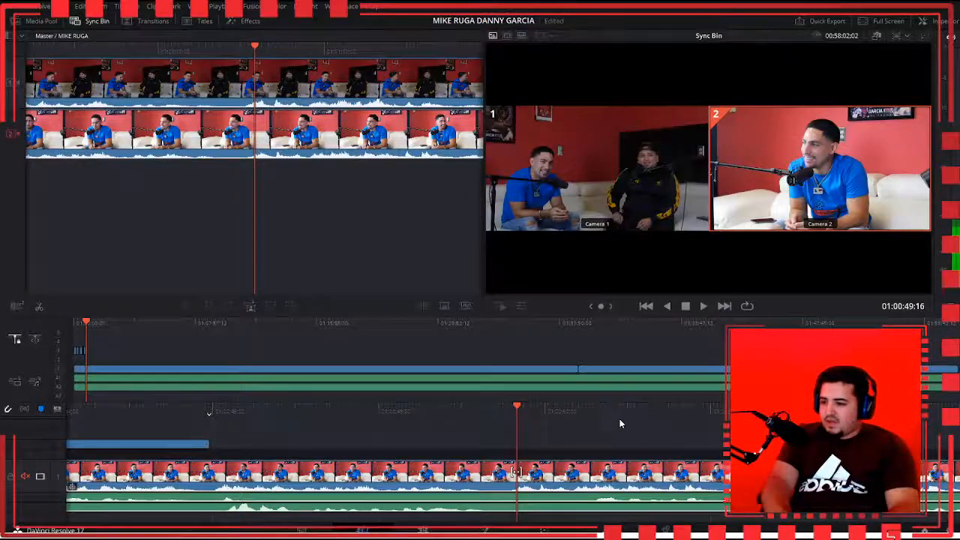
pyautogui.hotkey('shift', 'F12')
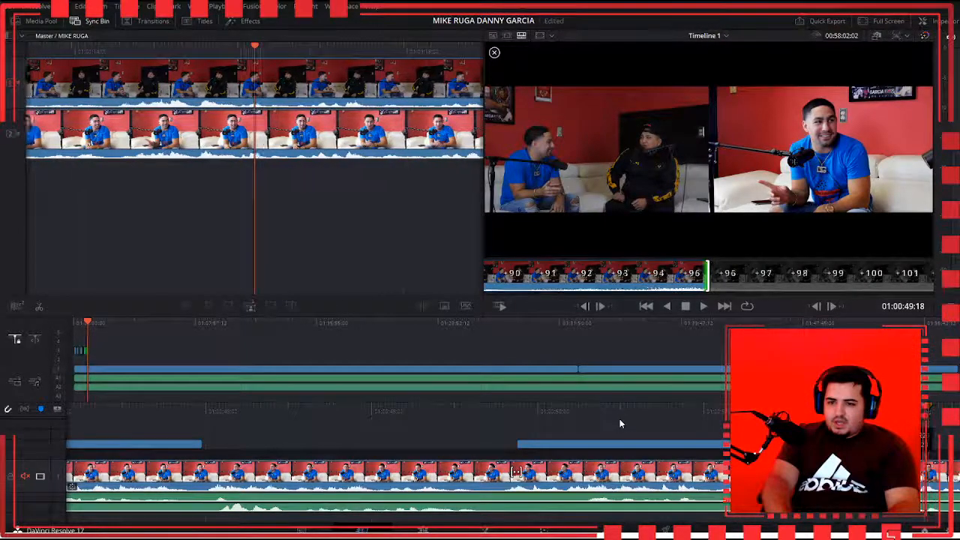
# Step: Play through the cutaway added at 01:00:49:18 and check the footage up to about 01:01:02:20 for another wide-shot moment
pyautogui.press('space')
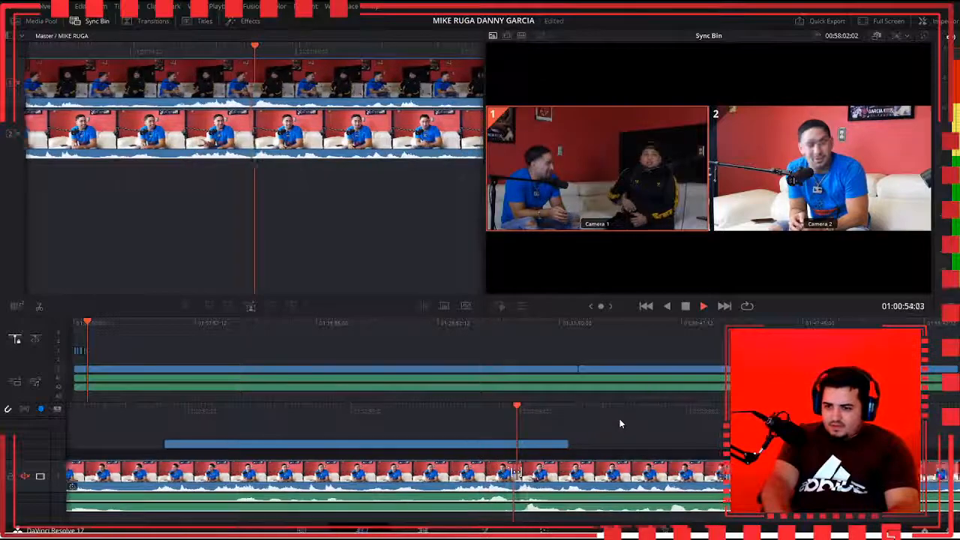
pyautogui.press('2')
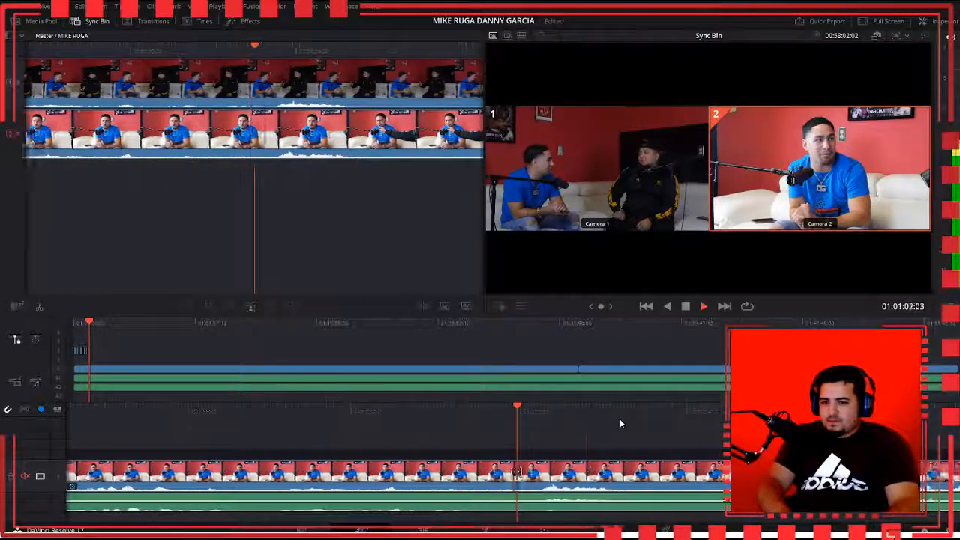
pyautogui.press('space')
pyautogui.press('/')
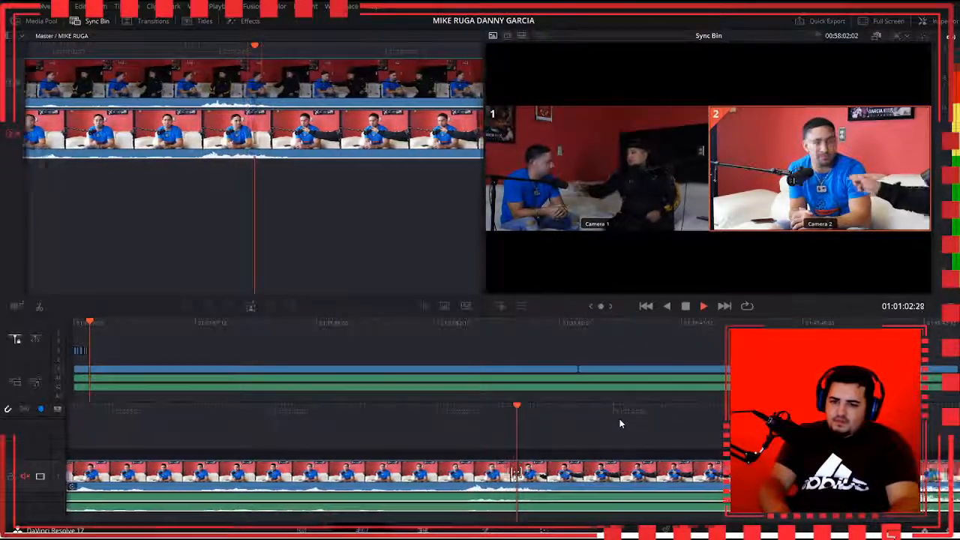
# Step: Add a Camera 1 wide-shot cutaway from 01:01:03:10 to 01:01:06:16 and move the playhead to its end
pyautogui.press('space')
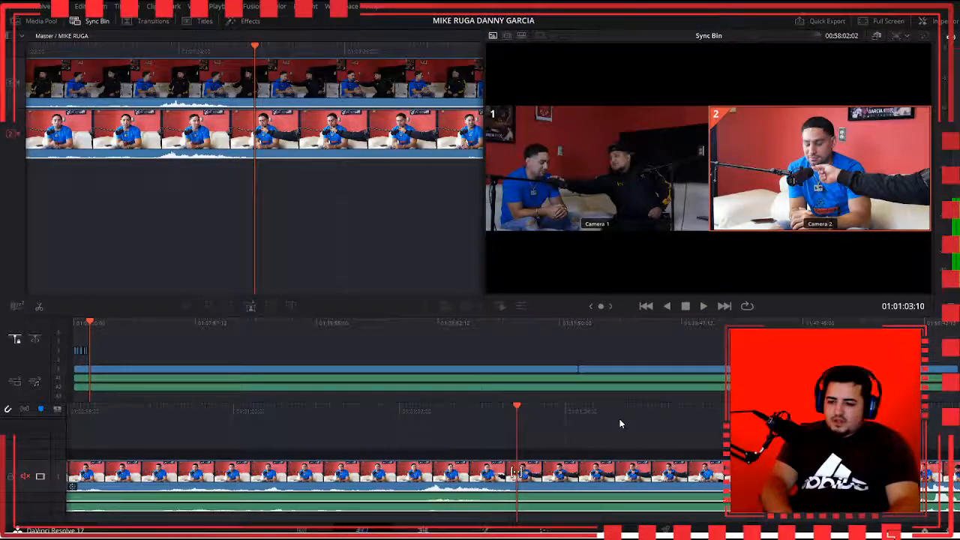
pyautogui.press('1')
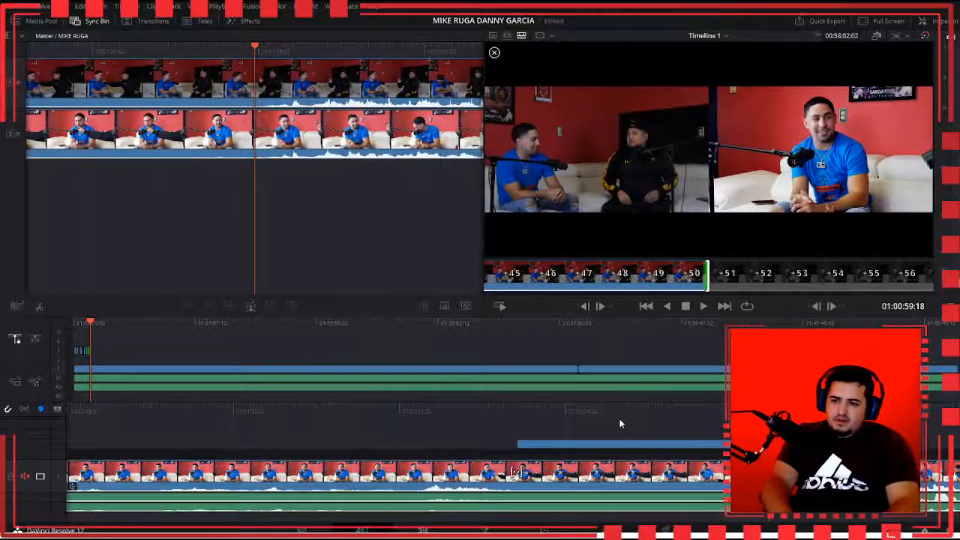
pyautogui.press('Down')
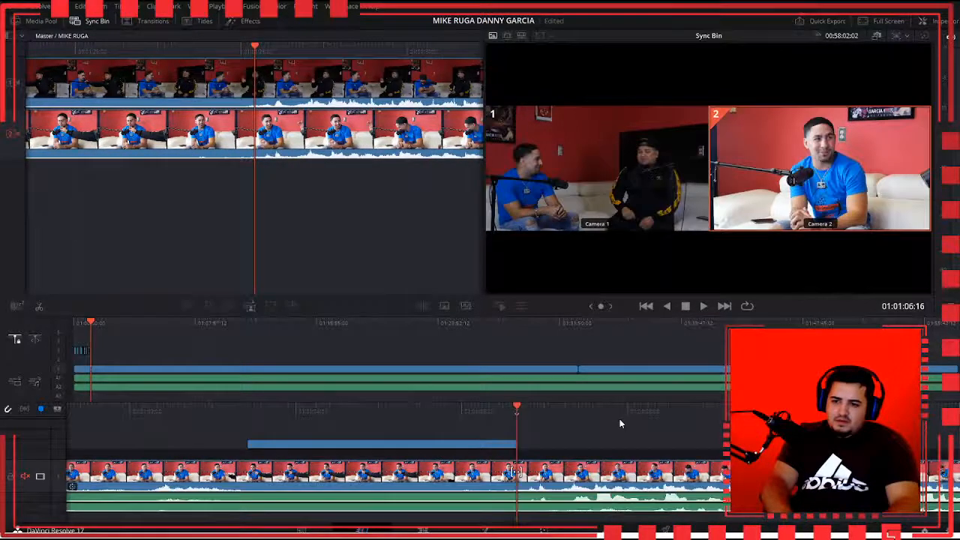
# Step: Replay the 01:01:03:10 cutaway and examine the Camera 2 footage after it, up to about 01:01:10, for the next switch point
pyautogui.press('j')
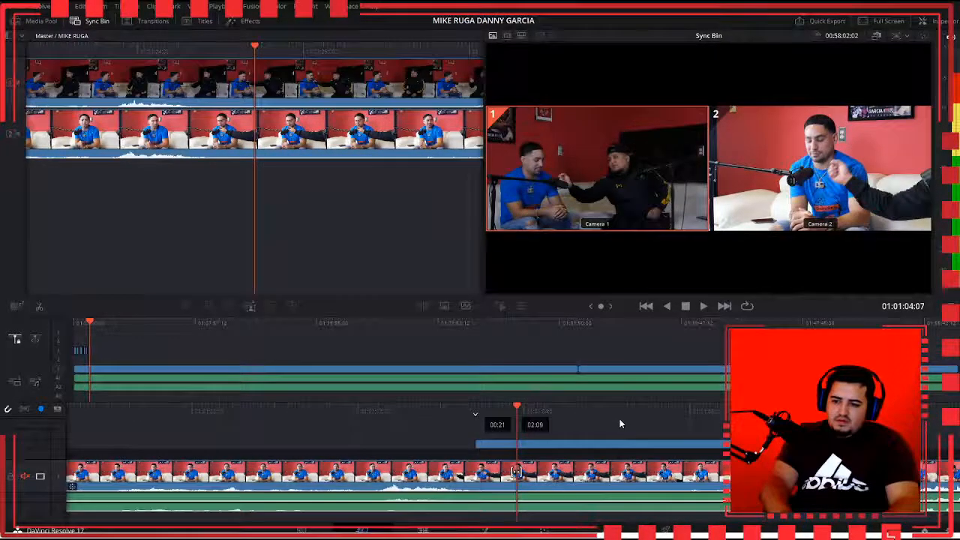
pyautogui.press('l')
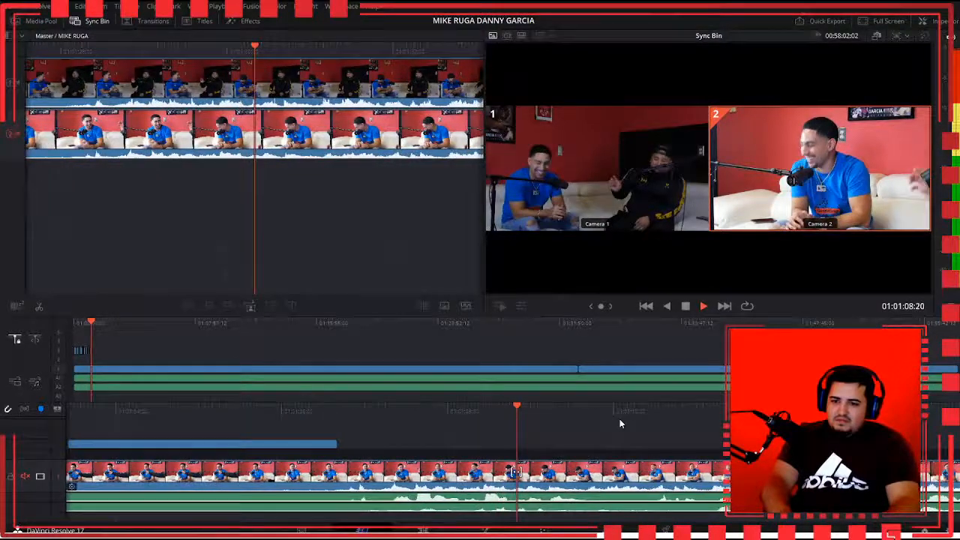
pyautogui.press('space')
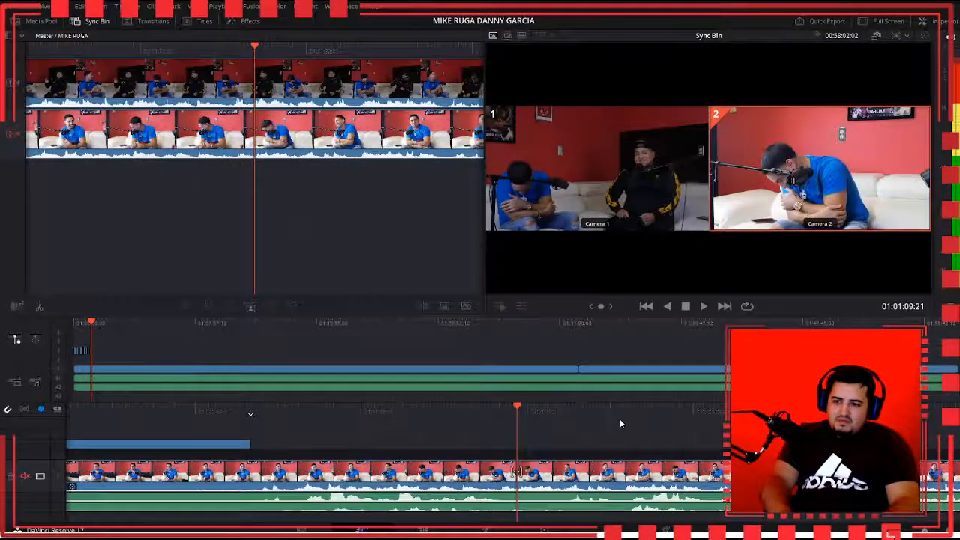
pyautogui.press('space')
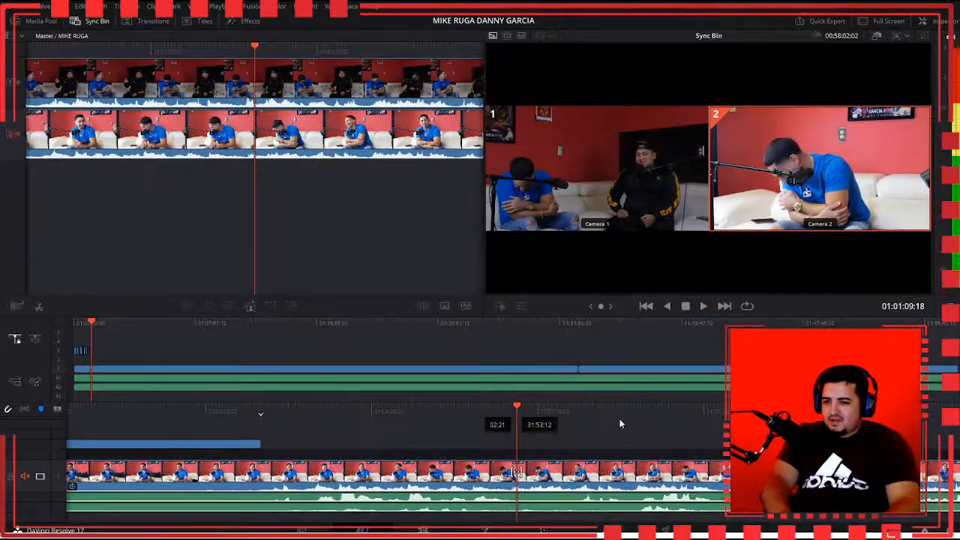
pyautogui.press('space')
pyautogui.press('space')
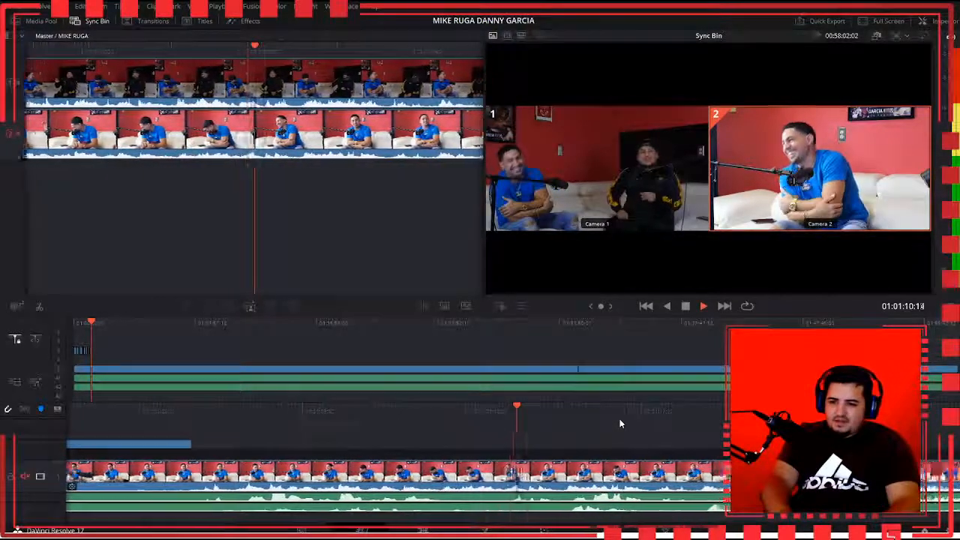
pyautogui.press('j')
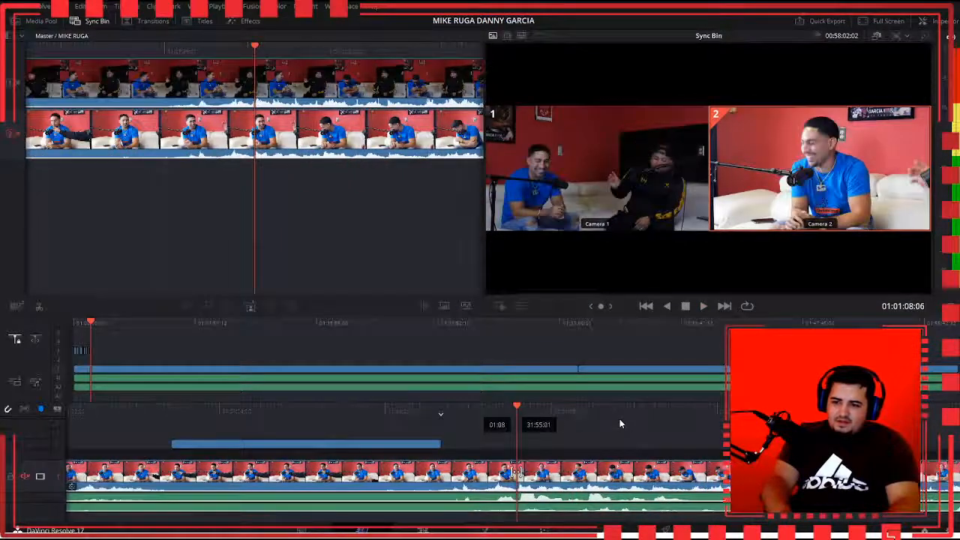
pyautogui.press('l')
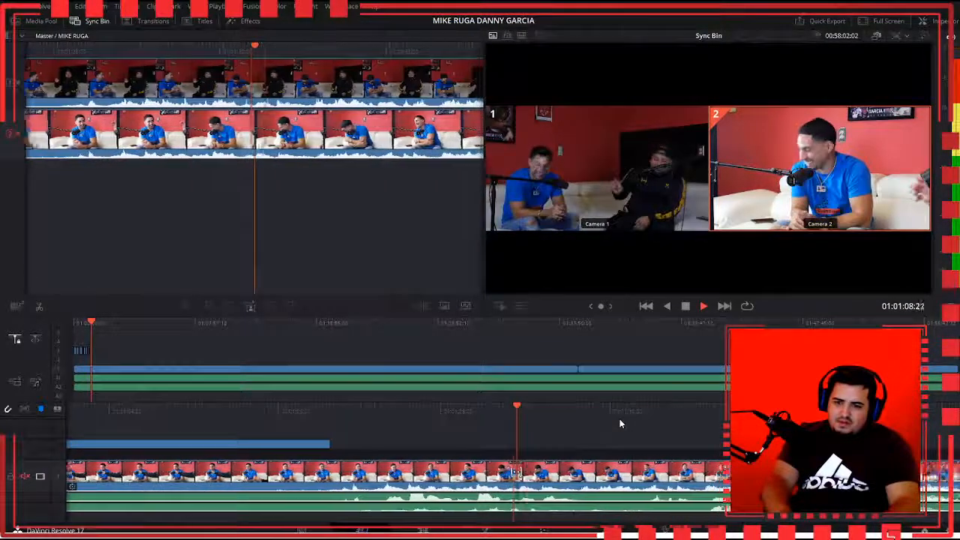
# Step: Review the conversation after the last cutaway and place a synced Camera 1 cutaway above the main clip at 01:01:10:13
pyautogui.press('j')
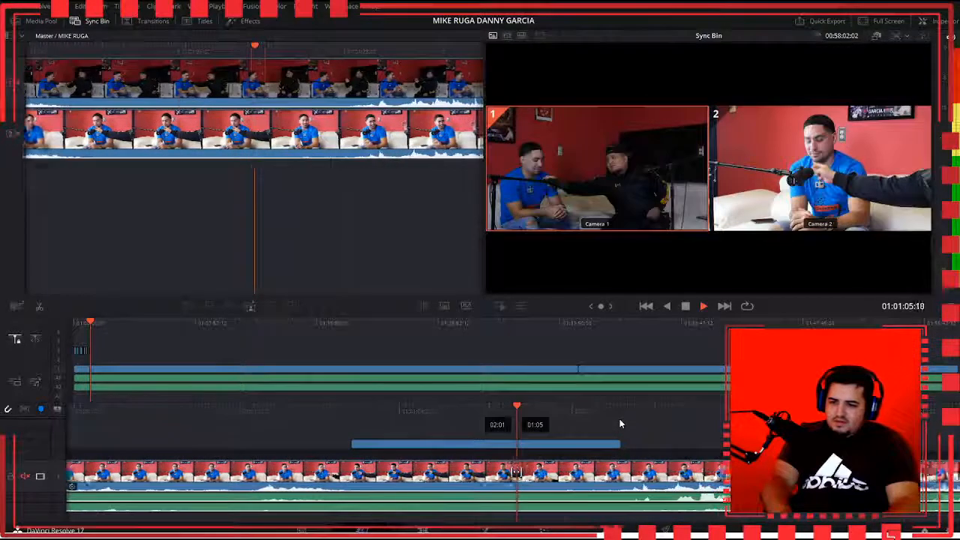
pyautogui.press('l')
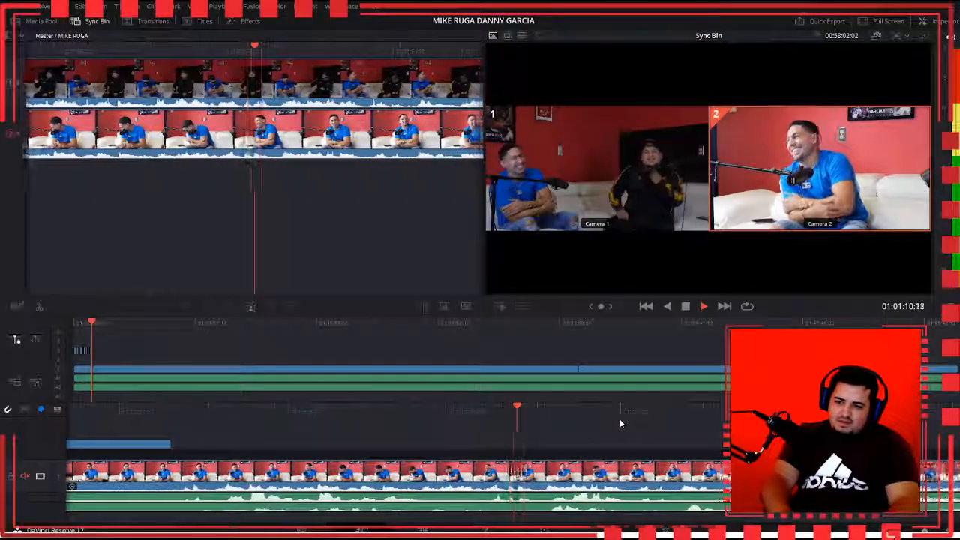
pyautogui.press('k')
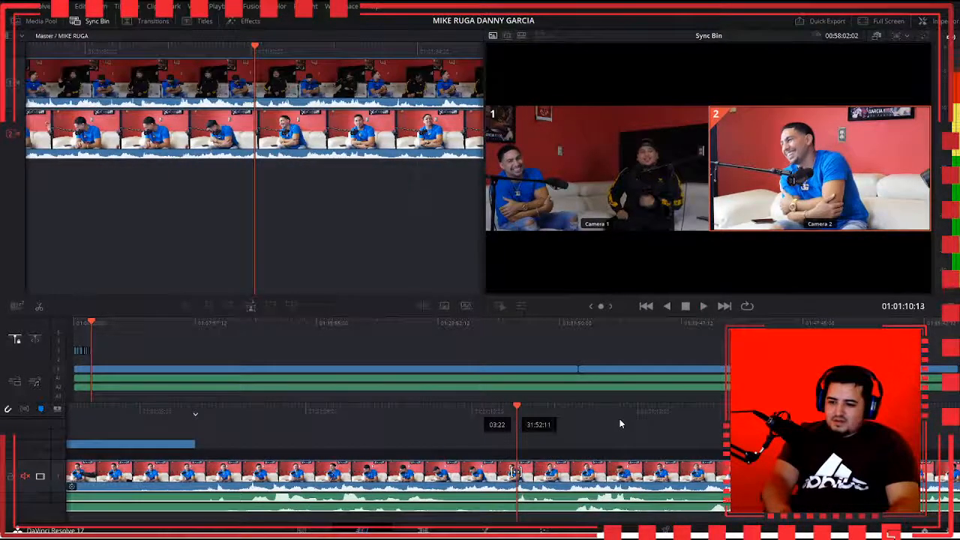
pyautogui.press('Left')
pyautogui.press('Left')
pyautogui.press('Left')
pyautogui.press('Left')
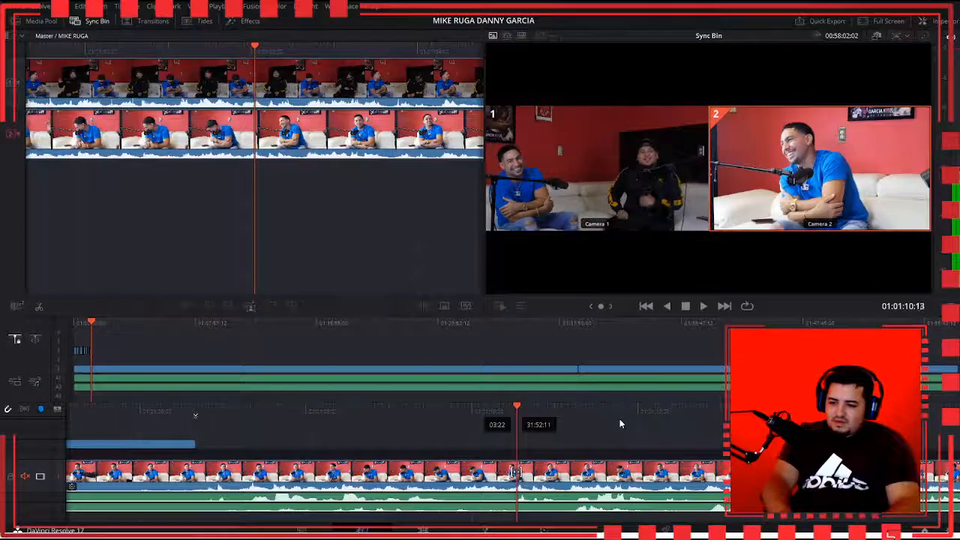
pyautogui.press('F12')
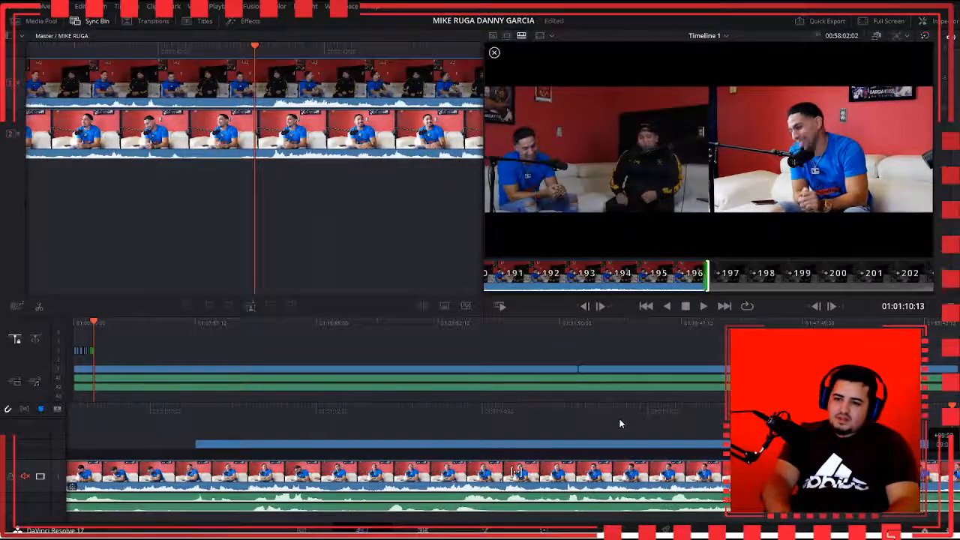
# Step: Shorten the Camera 1 cutaway starting at 01:01:10:13 by trimming its end point, and close the trim view
pyautogui.press('j')
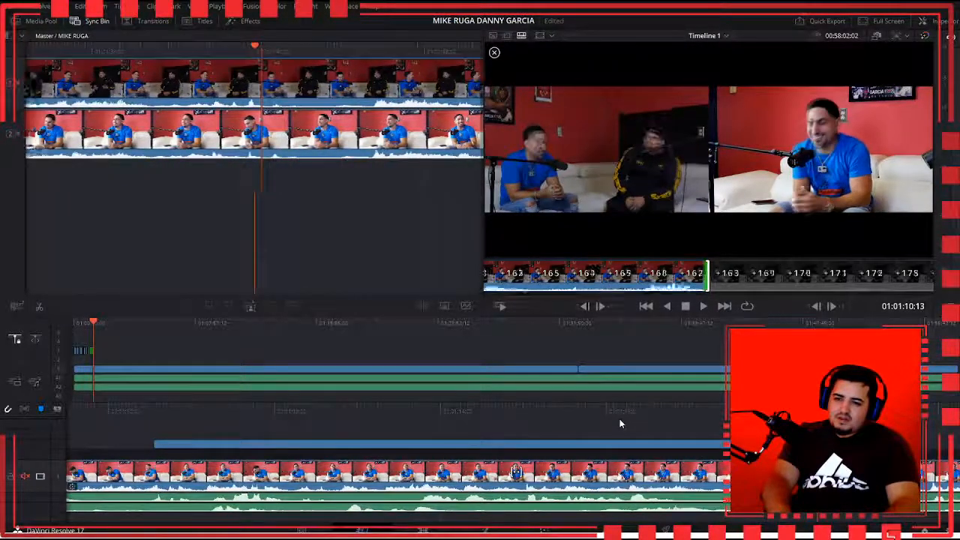
pyautogui.press('l')
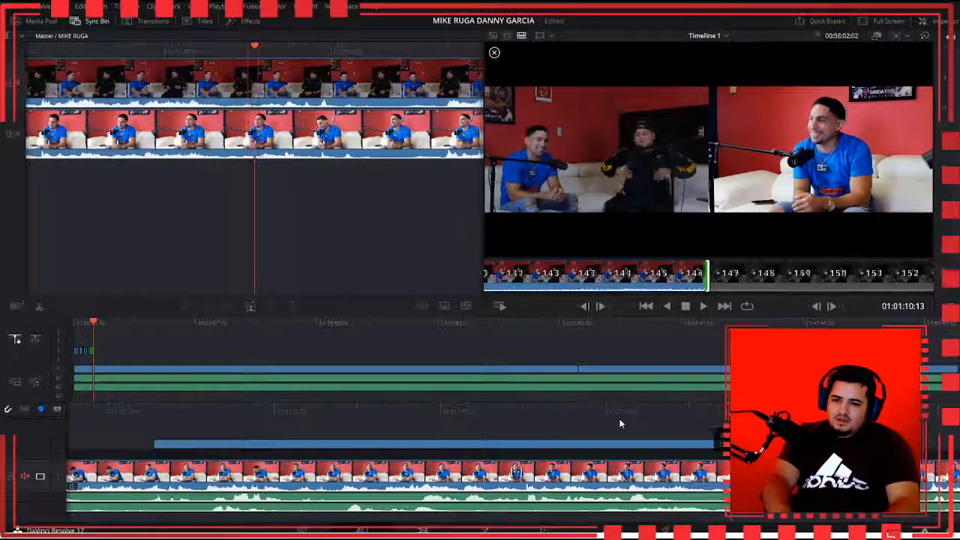
pyautogui.press('Escape')
# Step: Play through the trimmed cutaway and place another synced Camera 1 cutaway above the main clip at 01:01:19:21
pyautogui.press('j')
pyautogui.press('l')
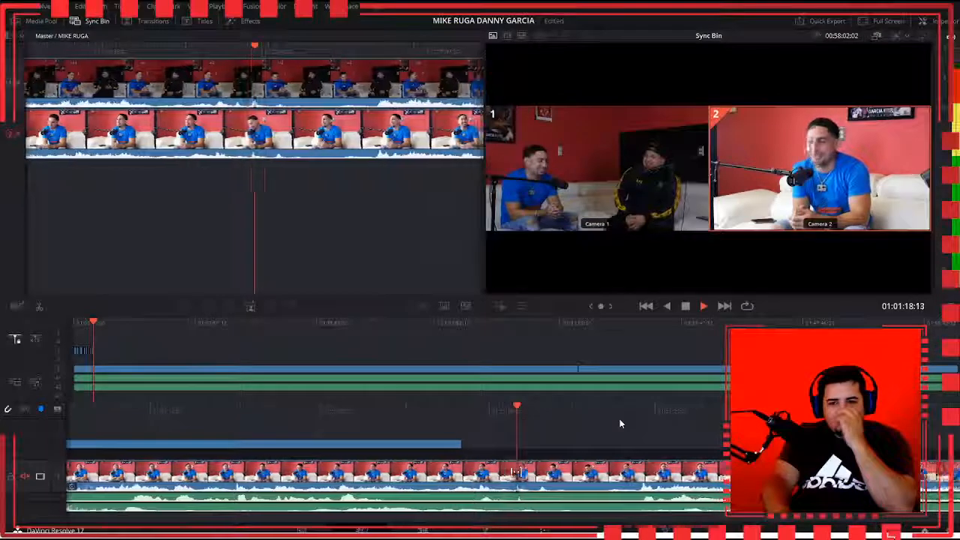
pyautogui.press('j')
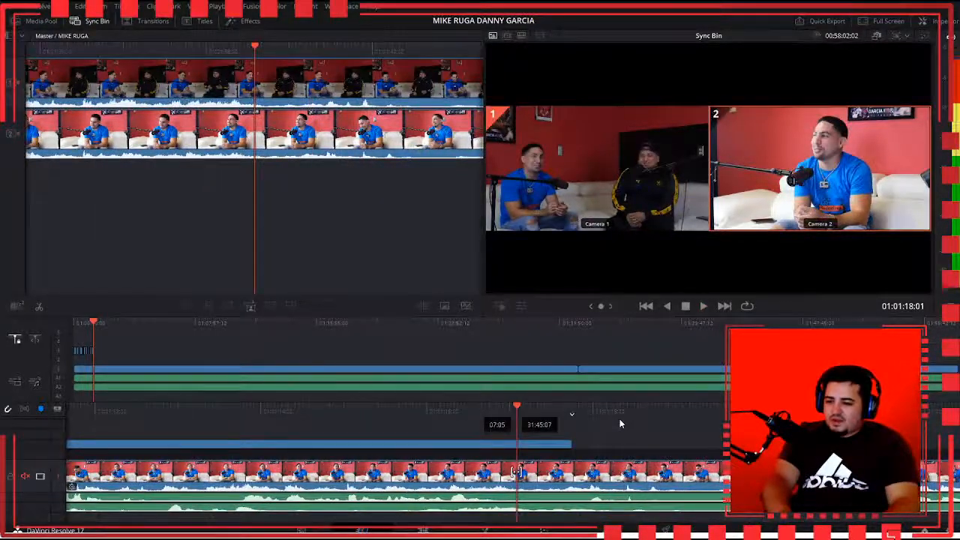
pyautogui.press('l')
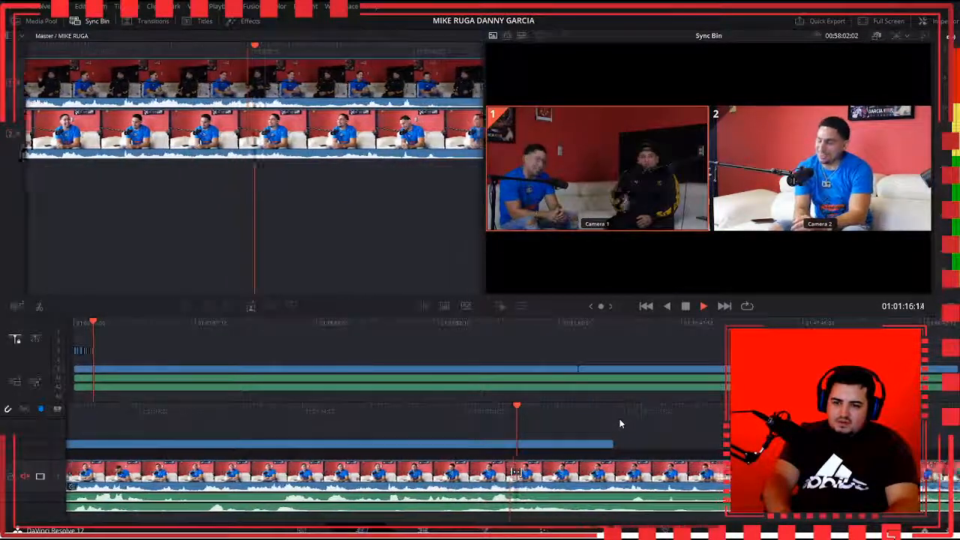
pyautogui.press('2')
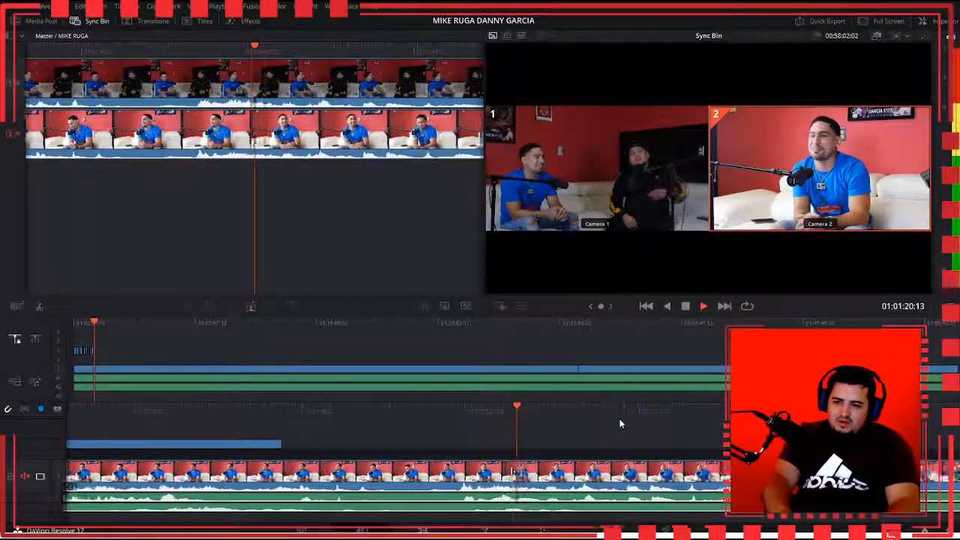
pyautogui.press('j')
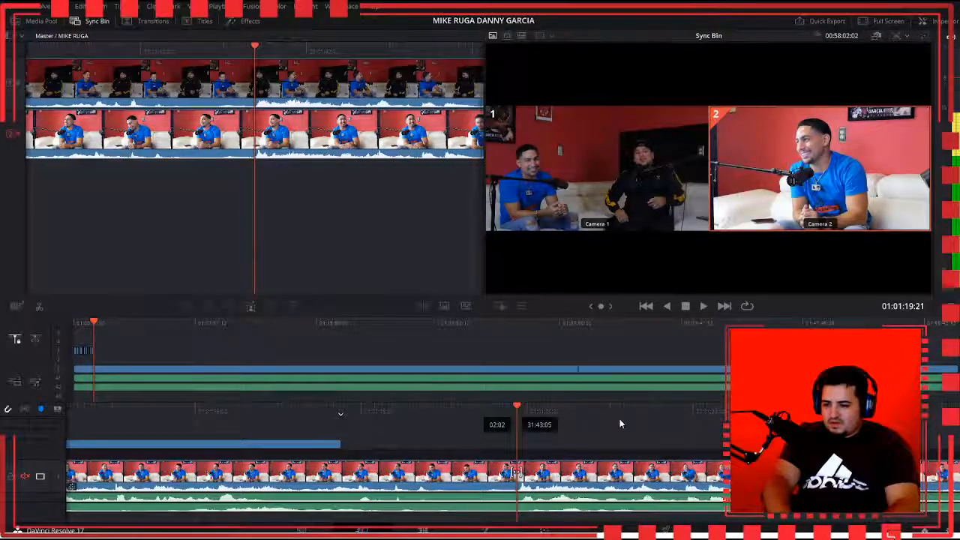
pyautogui.click(620, 424)
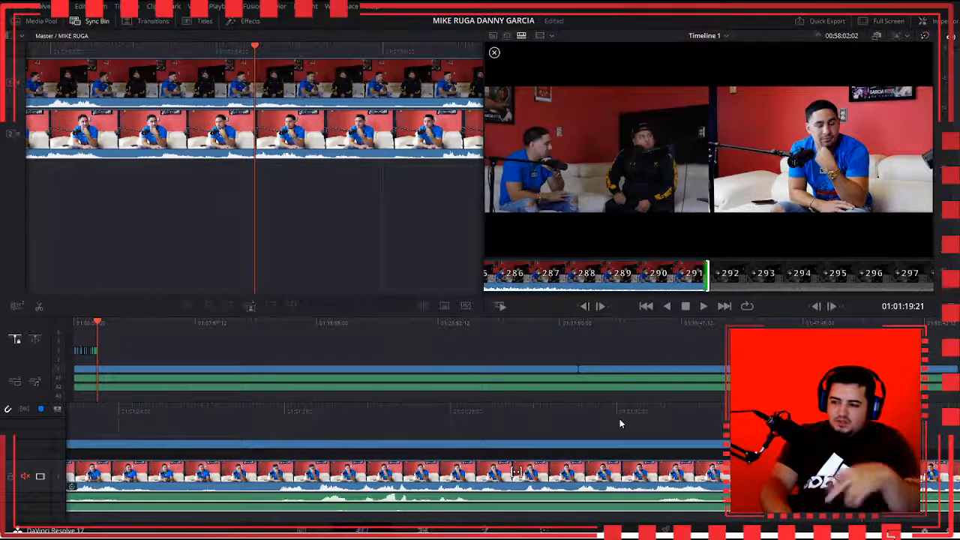
# Step: Try earlier and later end points for the Camera 1 cutaway starting at 01:01:19:21 by trimming its end back and forth
pyautogui.press(',')
pyautogui.press(',')
pyautogui.press(',')
pyautogui.press(',')
pyautogui.press(',')
pyautogui.press(',')
pyautogui.press(',')
pyautogui.press(',')
pyautogui.press(',')
pyautogui.press(',')
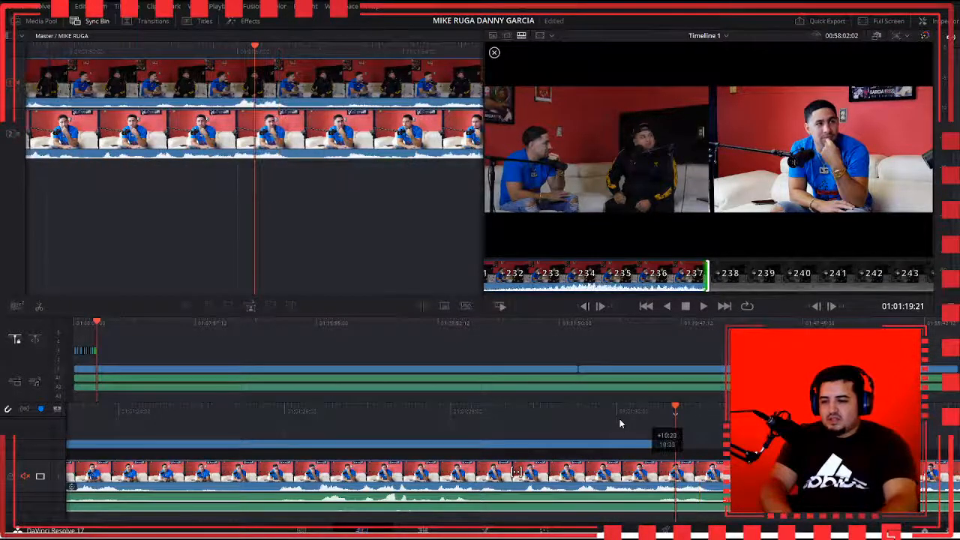
pyautogui.press('.')
pyautogui.press('.')
pyautogui.press('.')
pyautogui.press('.')
pyautogui.press('.')
pyautogui.press('.')
pyautogui.press('.')
pyautogui.press('.')
pyautogui.press('.')
pyautogui.press('.')
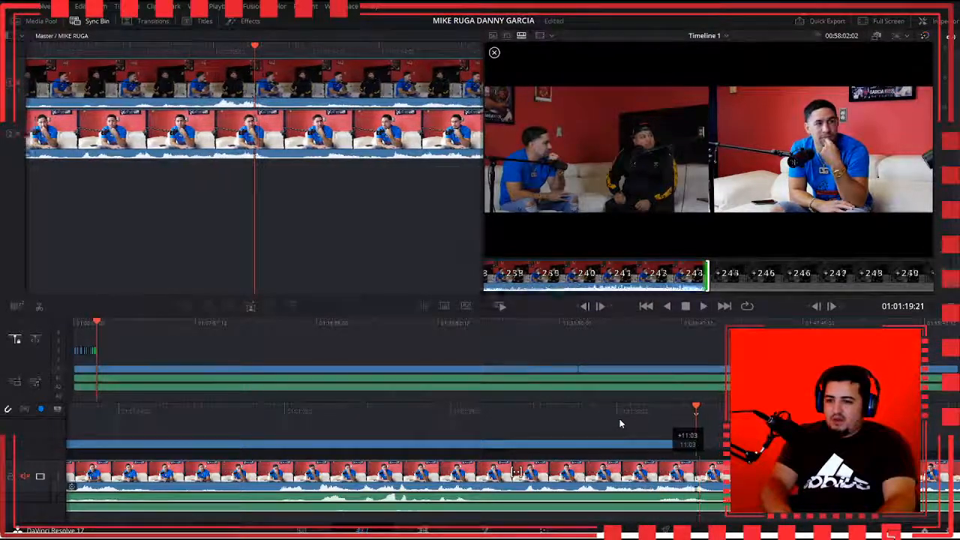
pyautogui.press(',')
pyautogui.press(',')
pyautogui.press(',')
pyautogui.press(',')
pyautogui.press(',')
pyautogui.press(',')
pyautogui.press(',')
pyautogui.press(',')
pyautogui.press(',')
pyautogui.press(',')
pyautogui.press(',')
pyautogui.press(',')
pyautogui.press(',')
pyautogui.press(',')
pyautogui.press(',')
pyautogui.press(',')
pyautogui.press(',')
pyautogui.press(',')
pyautogui.press('.')
pyautogui.press('.')
pyautogui.press('.')
pyautogui.press('.')
pyautogui.press('.')
pyautogui.press('.')
pyautogui.press('.')
pyautogui.press('.')
pyautogui.press('.')
pyautogui.press('.')
pyautogui.press('.')
pyautogui.press('.')
pyautogui.press('.')
pyautogui.press('.')
pyautogui.press('.')
pyautogui.press('.')
pyautogui.press('.')
pyautogui.press('.')
pyautogui.press('.')
pyautogui.press('.')
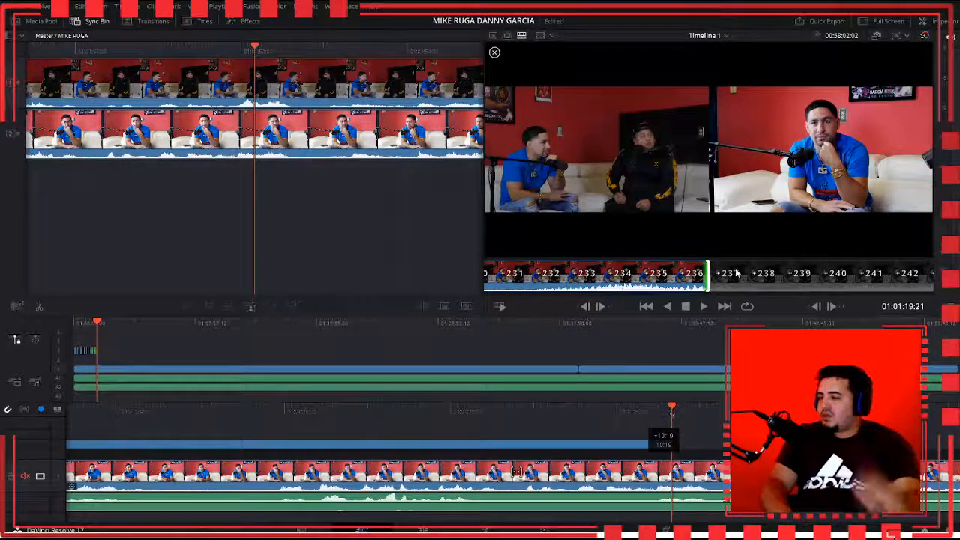
pyautogui.press(',')
pyautogui.press(',')
pyautogui.press(',')
pyautogui.press(',')
pyautogui.press(',')
pyautogui.press(',')
pyautogui.press(',')
pyautogui.press(',')
pyautogui.press(',')
pyautogui.press(',')
pyautogui.press(',')
pyautogui.press(',')
pyautogui.press(',')
pyautogui.press(',')
pyautogui.press(',')
pyautogui.press(',')
pyautogui.press(',')
pyautogui.press(',')
pyautogui.press(',')
pyautogui.press(',')
pyautogui.press('.')
pyautogui.press('.')
pyautogui.press('.')
pyautogui.press('.')
pyautogui.press('.')
pyautogui.press('.')
pyautogui.press('.')
pyautogui.press('.')
pyautogui.press('.')
pyautogui.press('.')
pyautogui.press('.')
pyautogui.press('.')
pyautogui.press('.')
pyautogui.press('.')
pyautogui.press('.')
pyautogui.press('.')
pyautogui.press('.')
pyautogui.press('.')
pyautogui.press('.')
pyautogui.press('.')
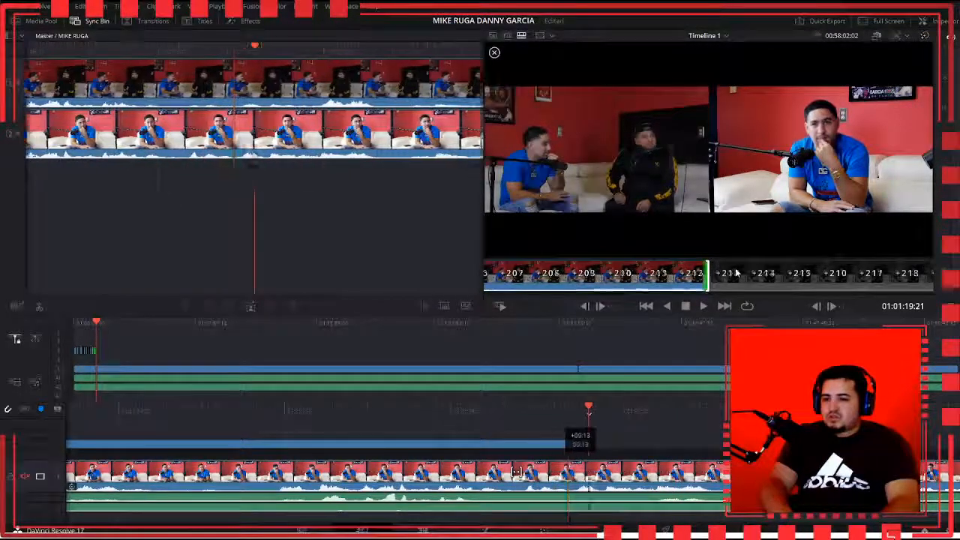
pyautogui.press('.')
pyautogui.press('.')
pyautogui.press('.')
pyautogui.press('.')
pyautogui.press('.')
pyautogui.press('.')
pyautogui.press('.')
pyautogui.press('.')
pyautogui.press('.')
pyautogui.press('.')
pyautogui.press('.')
pyautogui.press(',')
pyautogui.press(',')
pyautogui.press(',')
pyautogui.press(',')
pyautogui.press(',')
pyautogui.press(',')
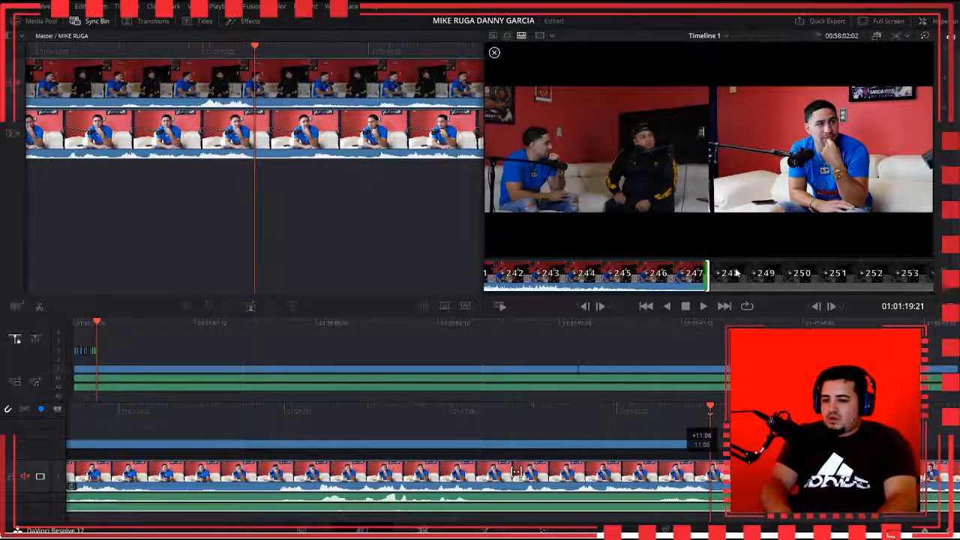
# Step: Extend the end point of the Camera 1 cutaway starting at 01:01:19:21 in successive frame-by-frame trims
pyautogui.press('.')
pyautogui.press('.')
pyautogui.press('.')
pyautogui.press('.')
pyautogui.press('.')
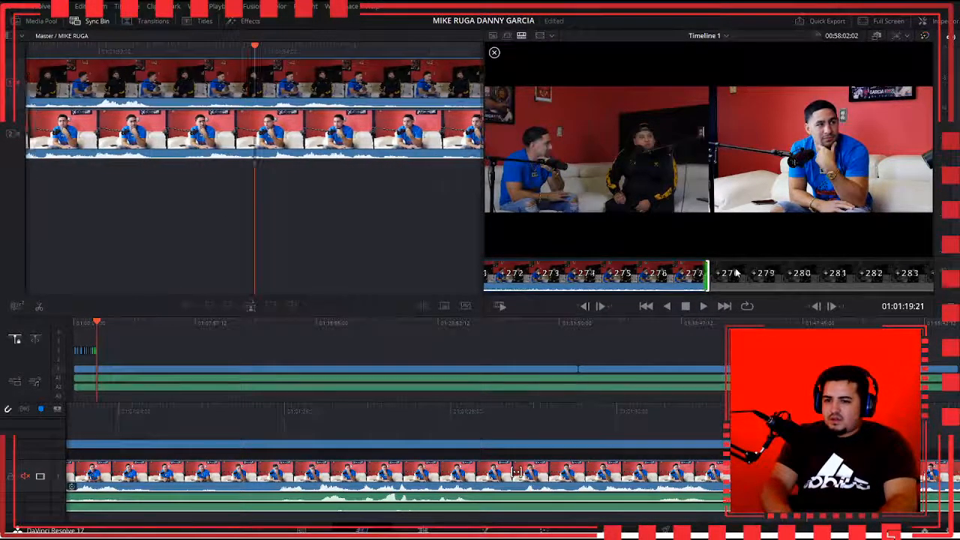
pyautogui.press('.')
pyautogui.press('.')
pyautogui.press('.')
pyautogui.press('.')
pyautogui.press('.')
pyautogui.press('.')
pyautogui.press('.')
pyautogui.press('.')
pyautogui.press('.')
pyautogui.press('.')
pyautogui.press('.')
pyautogui.press('.')
pyautogui.press('.')
pyautogui.press('.')
pyautogui.press('.')
pyautogui.press('.')
pyautogui.press('.')
pyautogui.press('.')
pyautogui.press('.')
pyautogui.press('.')
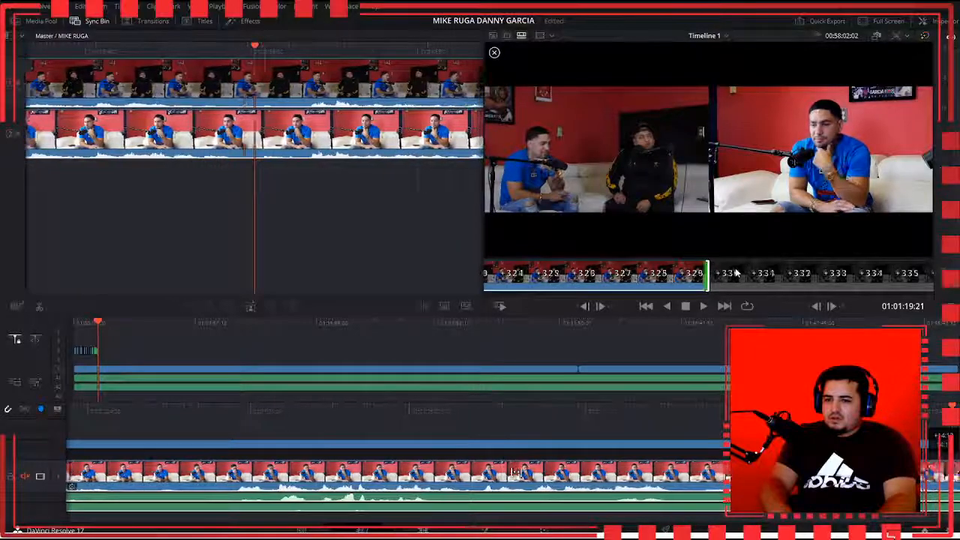
pyautogui.press('.')
pyautogui.press('.')
pyautogui.press('.')
pyautogui.press('.')
pyautogui.press('.')
pyautogui.press('.')
pyautogui.press('.')
pyautogui.press('.')
pyautogui.press('.')
pyautogui.press('.')
pyautogui.press('.')
pyautogui.press('.')
pyautogui.press('.')
pyautogui.press('.')
pyautogui.press('.')
pyautogui.press('.')
pyautogui.press('.')
pyautogui.press('.')
pyautogui.press('.')
pyautogui.press('.')
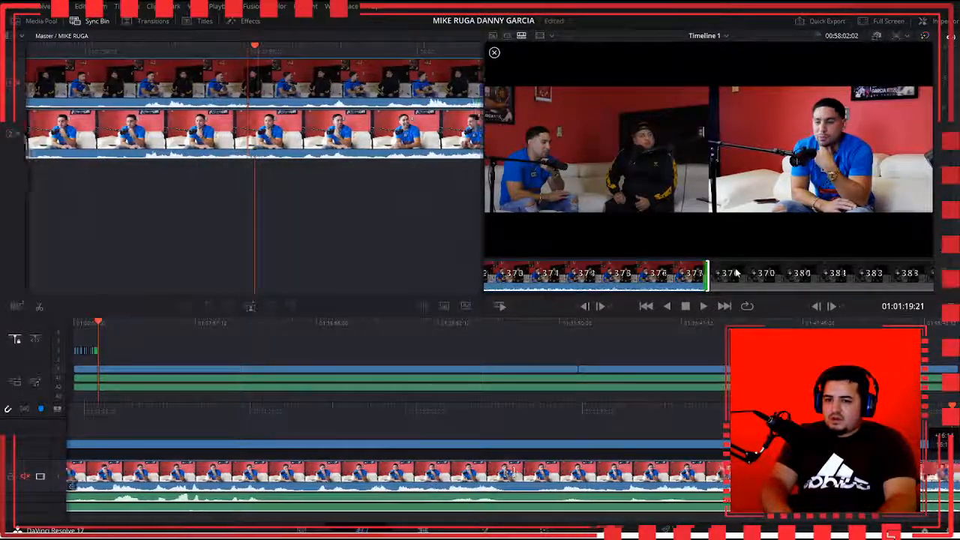
# Step: Fine-tune the extended end point of the 01:01:19:21 cutaway a few frames back and forth, and close the trim view
pyautogui.press(',')
pyautogui.press(',')
pyautogui.press(',')
pyautogui.press(',')
pyautogui.press(',')
pyautogui.press(',')
pyautogui.press(',')
pyautogui.press(',')
pyautogui.press(',')
pyautogui.press(',')
pyautogui.press(',')
pyautogui.press(',')
pyautogui.press('.')
pyautogui.press('.')
pyautogui.press('.')
pyautogui.press('.')
pyautogui.press('.')
pyautogui.press('.')
pyautogui.press('.')
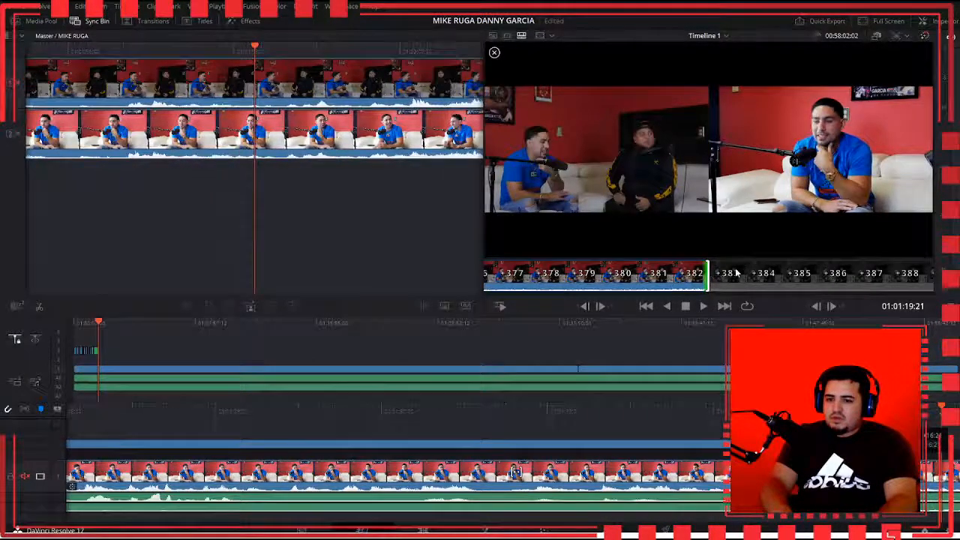
pyautogui.press(',')
pyautogui.press(',')
pyautogui.press(',')
pyautogui.press(',')
pyautogui.press(',')
pyautogui.press('.')
pyautogui.press('.')
pyautogui.press('.')
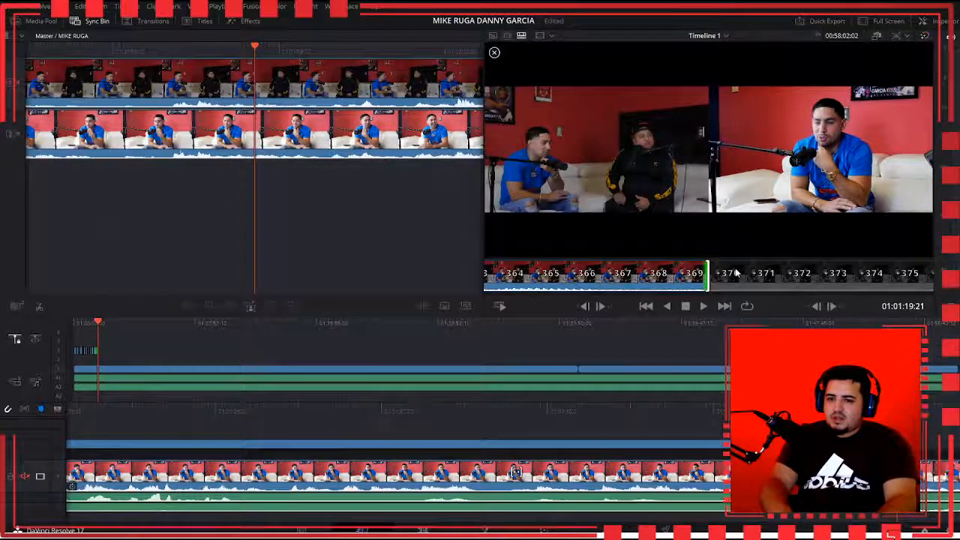
pyautogui.press(',')
pyautogui.press(',')
pyautogui.click(735, 274)
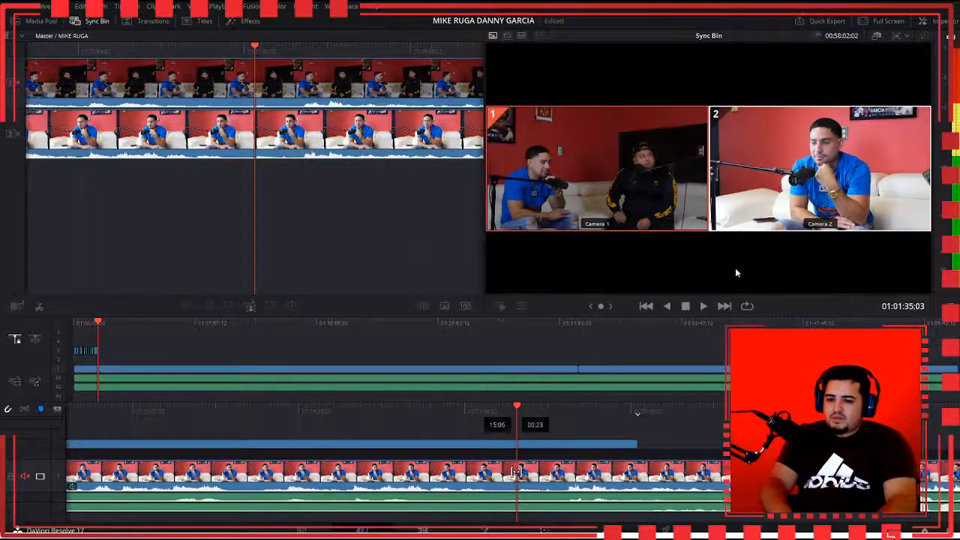
# Step: Play through the trimmed cutaway and the conversation after it, and place a synced Camera 1 cutaway above the main clip at 01:01:45:20
pyautogui.press('j')
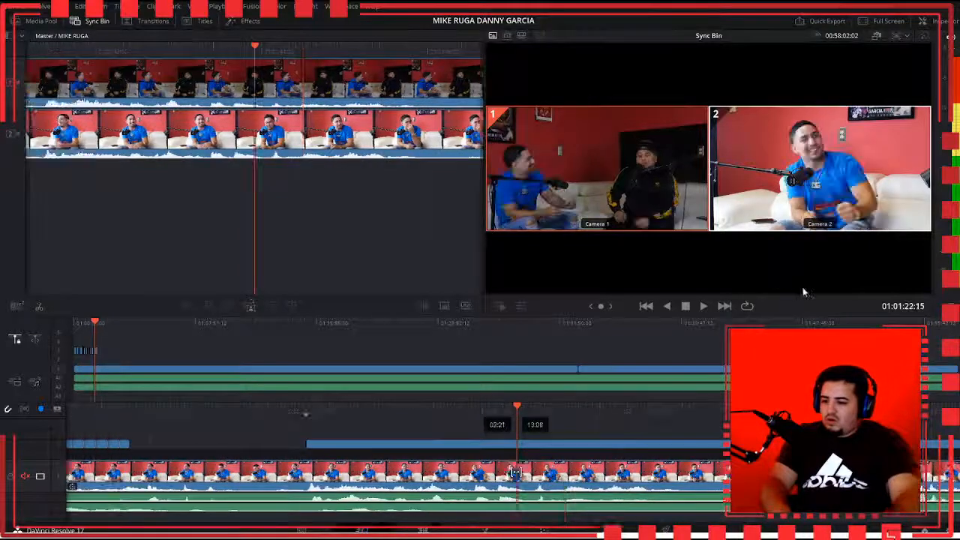
pyautogui.press('k')
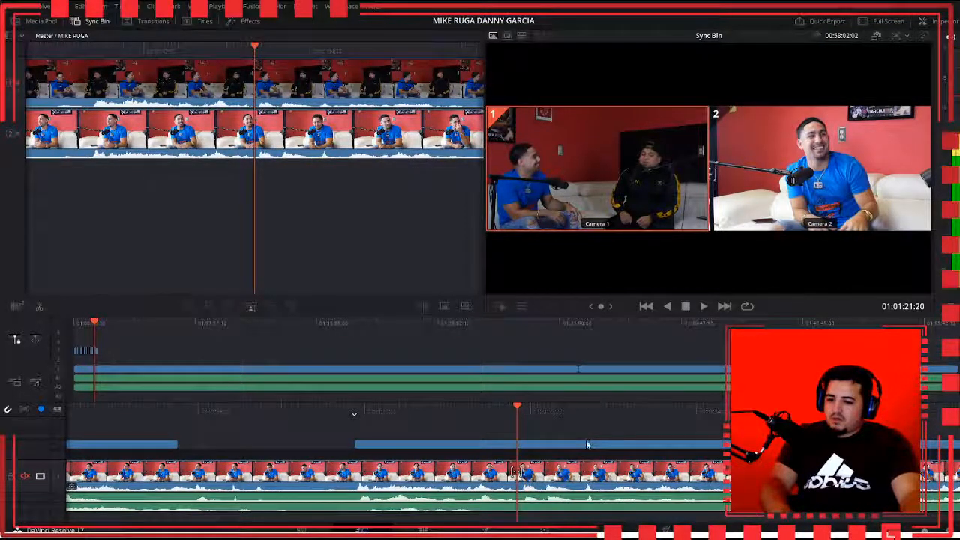
pyautogui.click(570, 470)
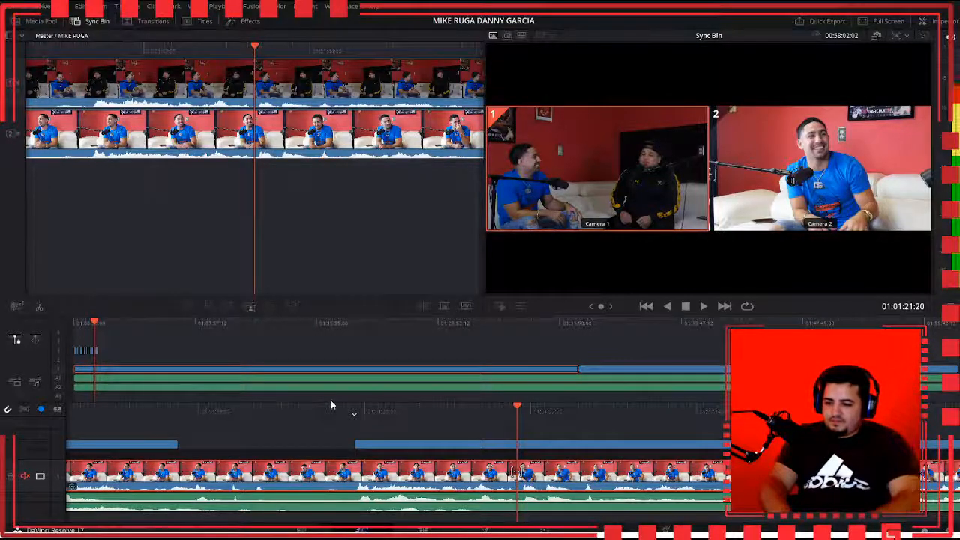
pyautogui.press('j')
pyautogui.press('j')
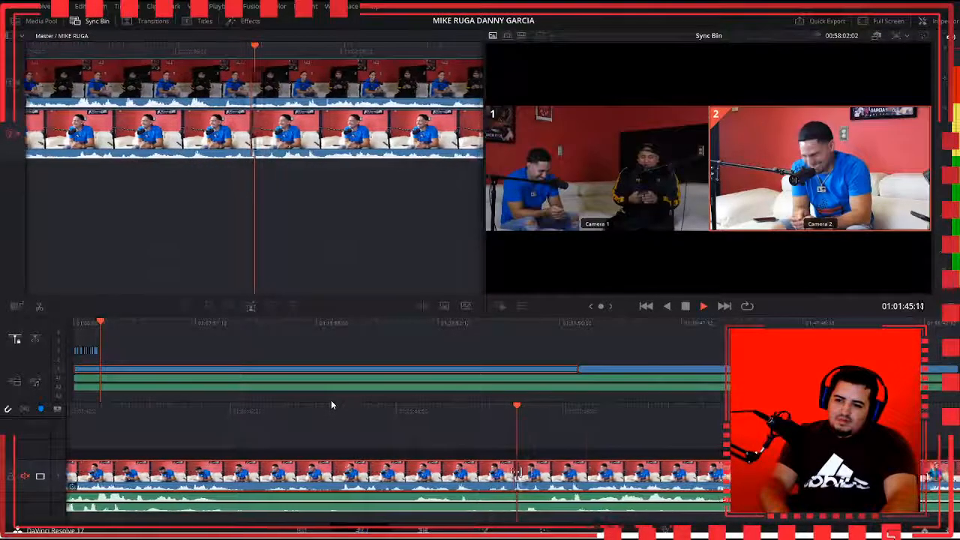
pyautogui.press('space')
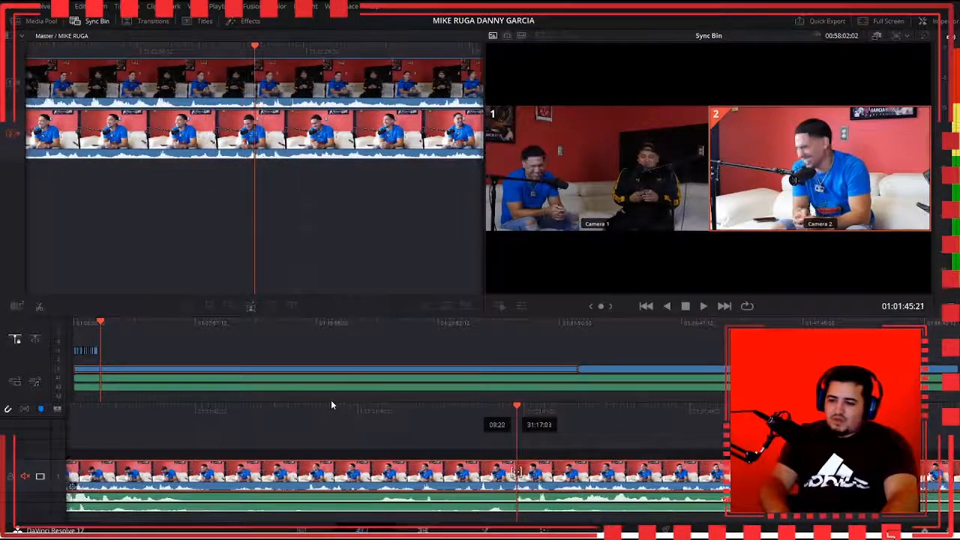
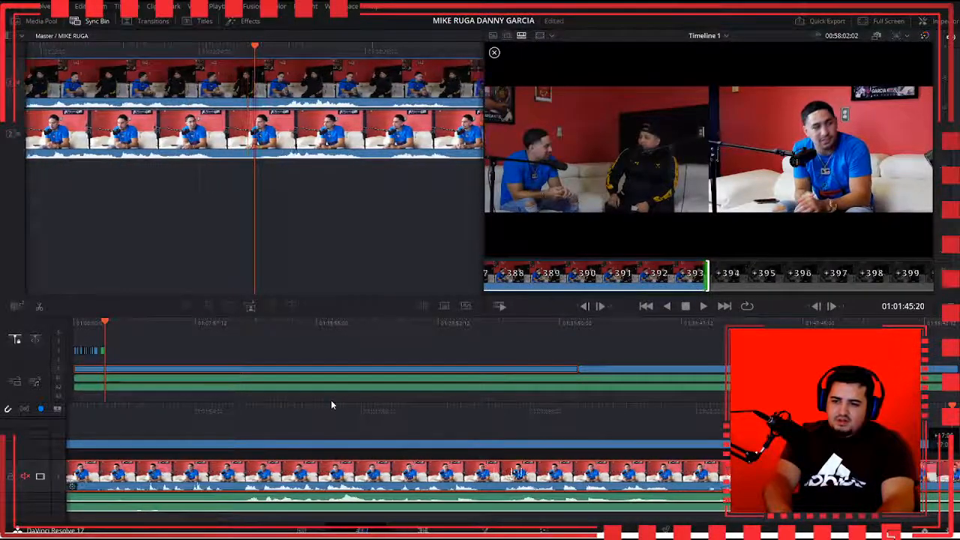
# Step: Close the trim view and review the new Camera 1 cutaway by replaying it from 01:01:44:11, just before its start
pyautogui.press('space')
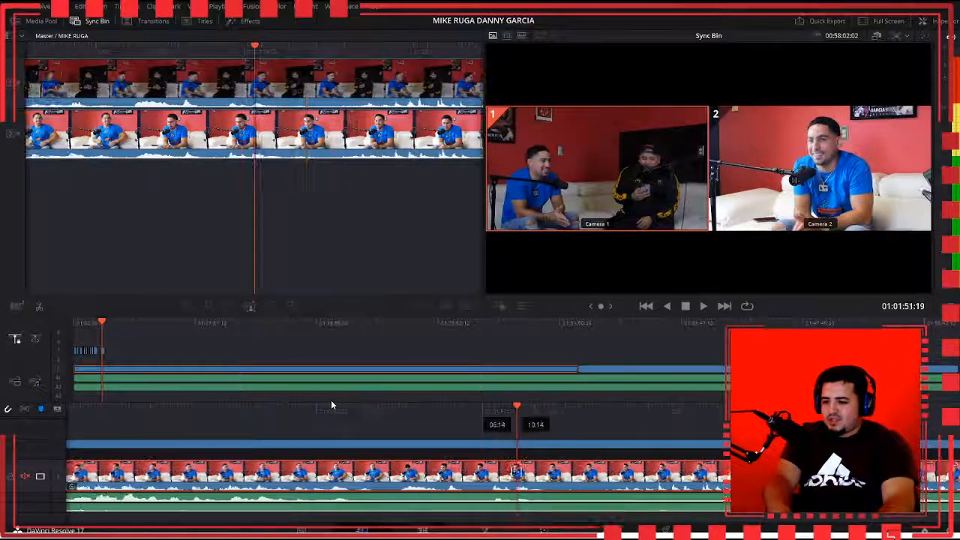
pyautogui.press('space')
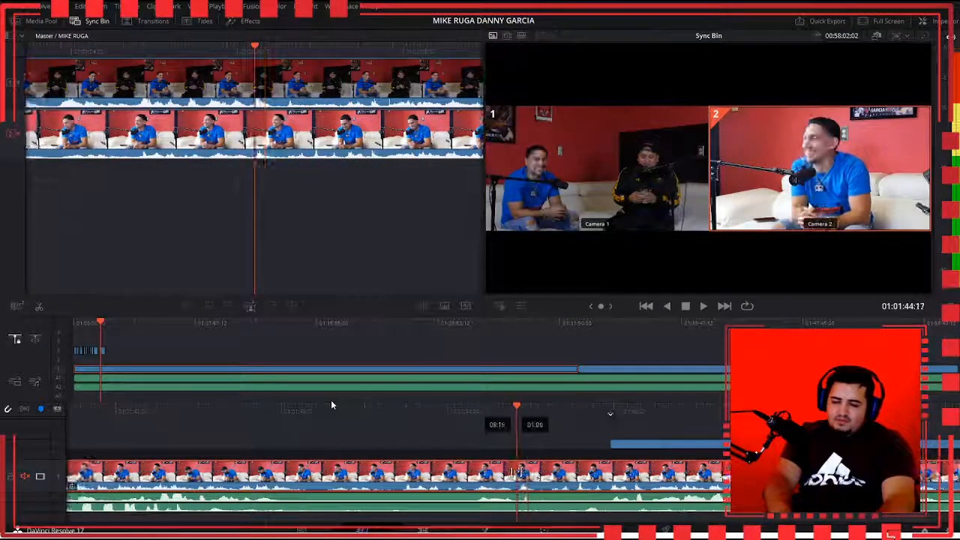
pyautogui.press('Left')
pyautogui.press('Left')
pyautogui.press('Left')
pyautogui.press('Left')
pyautogui.press('Left')
pyautogui.press('Left')
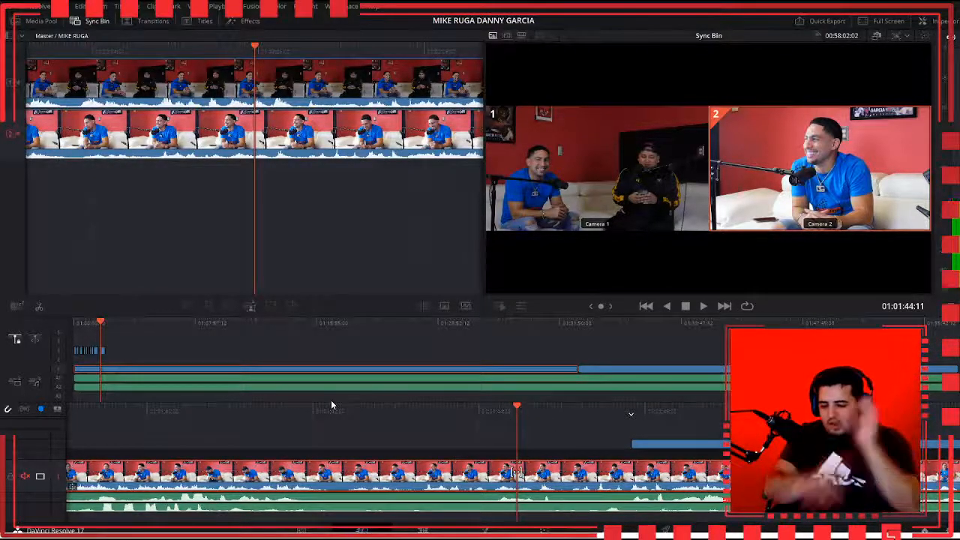
pyautogui.press('space')
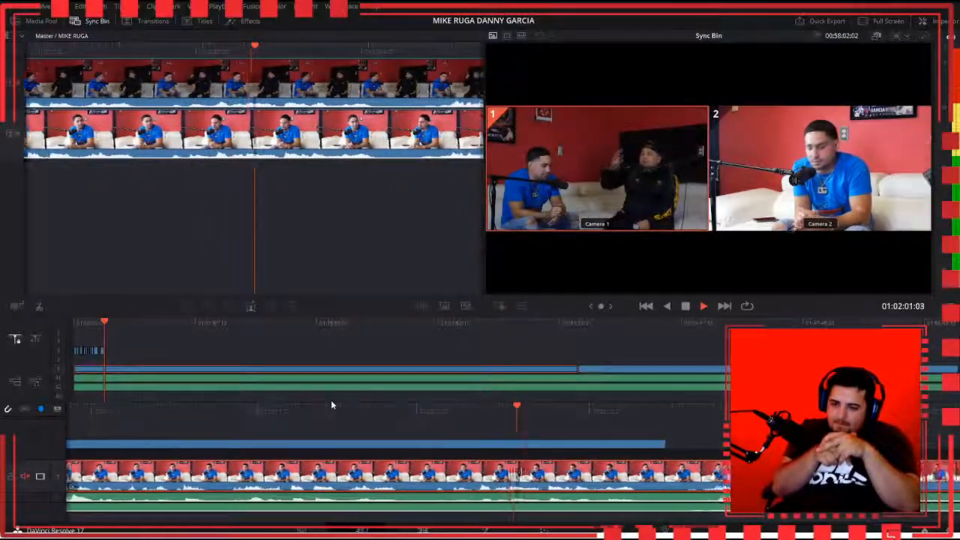
# Step: Replay the transition from the end of the 01:01:45:20 cutaway back to Camera 2 several times to judge its timing
pyautogui.press('2')
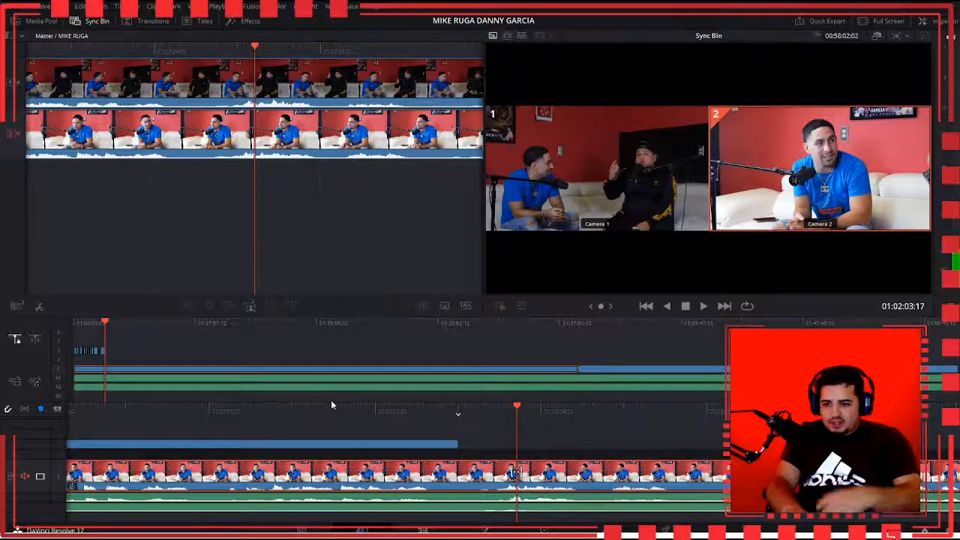
pyautogui.press('space')
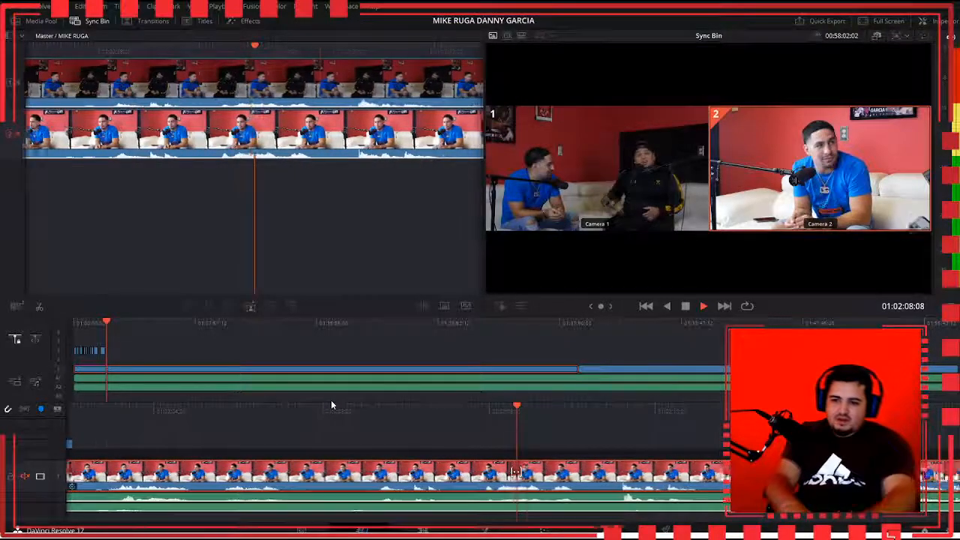
pyautogui.press('space')
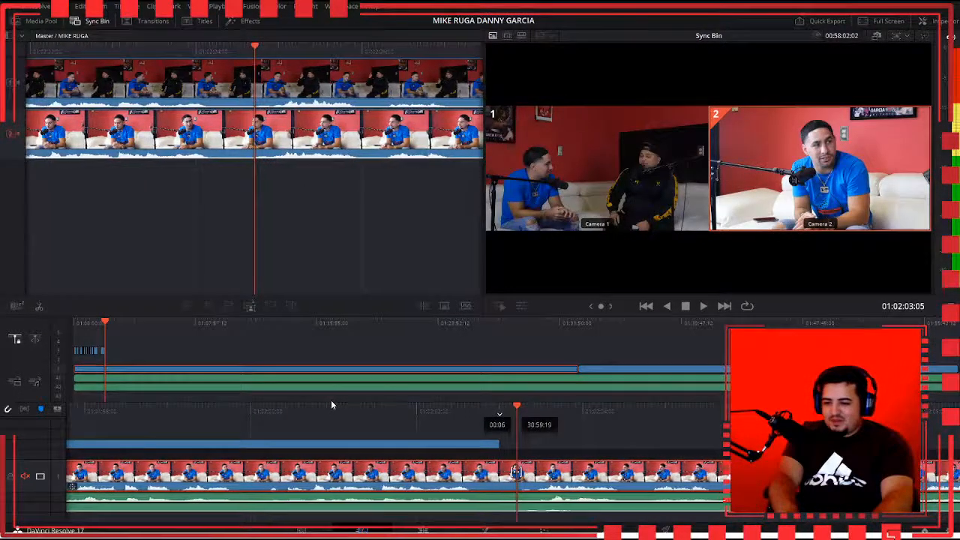
pyautogui.press('space')
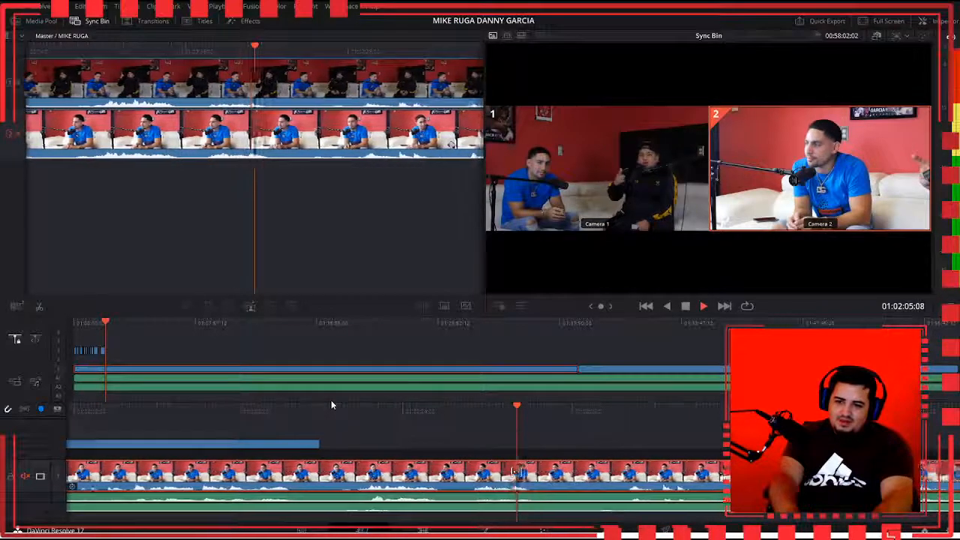
pyautogui.press('space')
pyautogui.press('space')
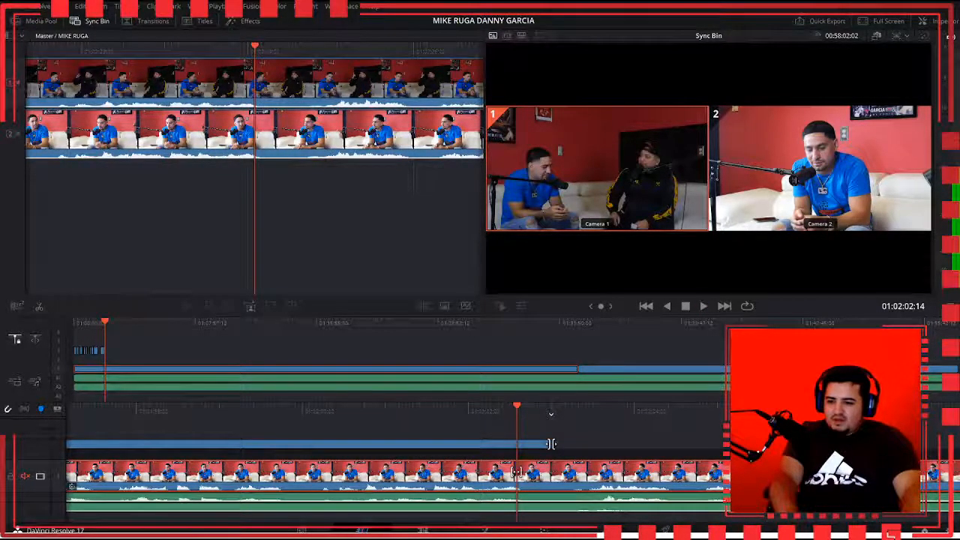
# Step: Spot-check the uncut section of the interview at about 01:17:12 by playing a short stretch
pyautogui.click(337, 325)
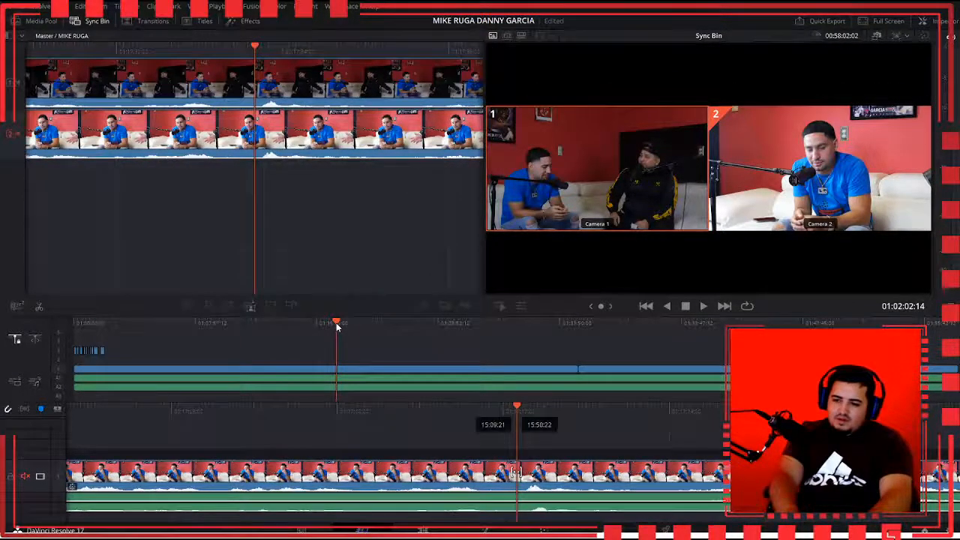
pyautogui.press('space')
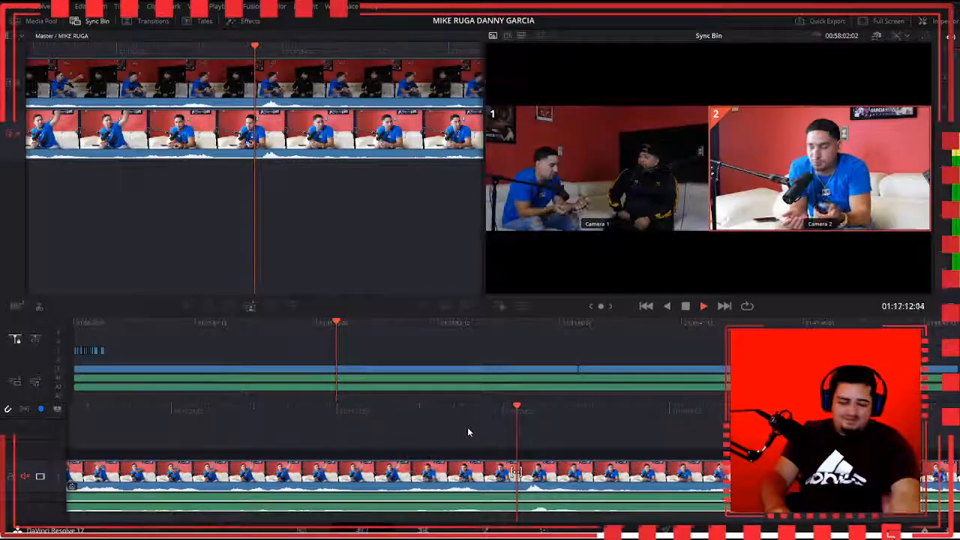
pyautogui.press('space')
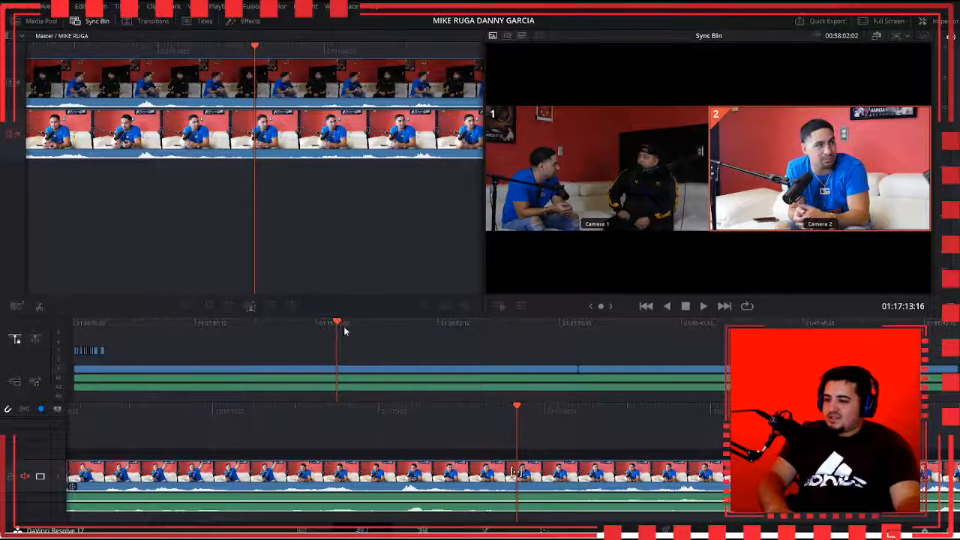
# Step: Return to the cutaway starting at 01:01:45:20 and try playing the timeline around its start
pyautogui.moveTo(340, 323); pyautogui.dragTo(100, 326)
pyautogui.press('space')
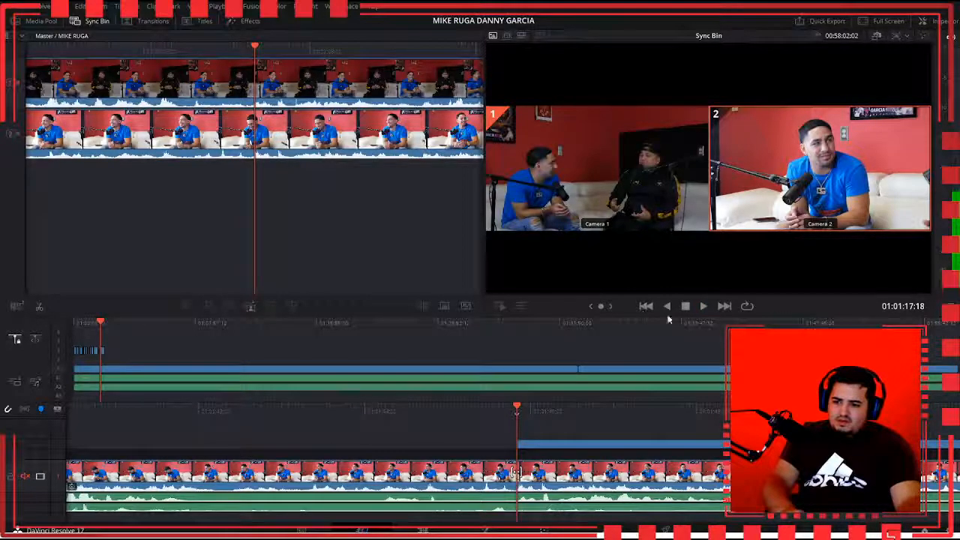
pyautogui.click(632, 436)
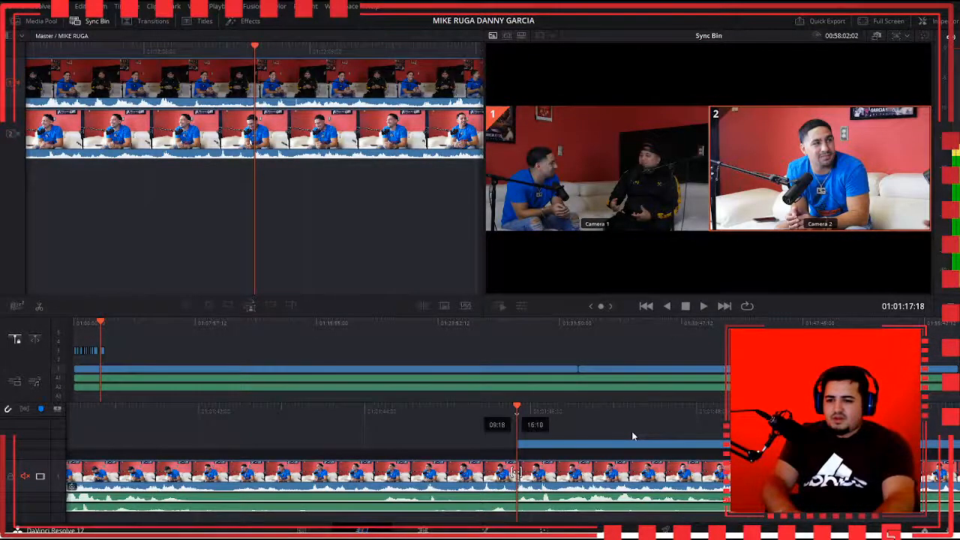
pyautogui.press('space')
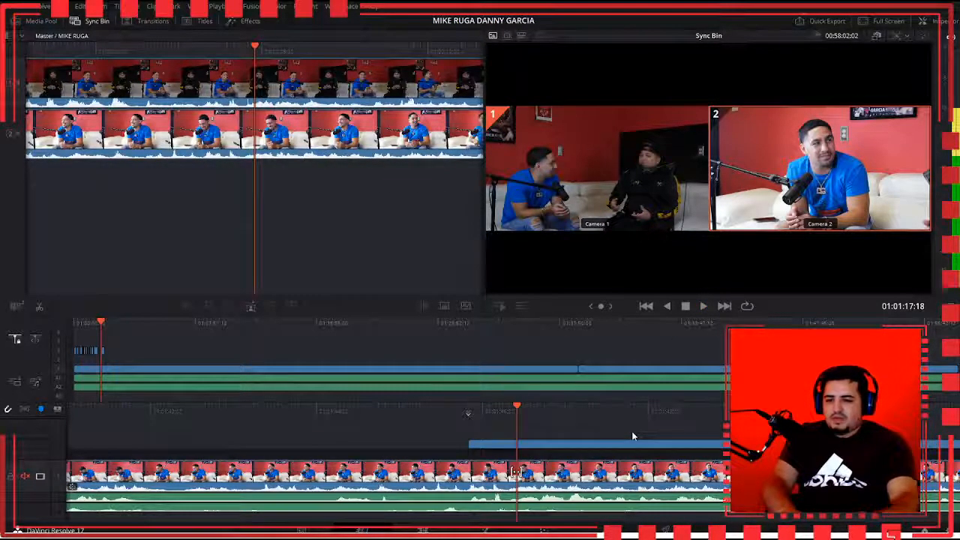
pyautogui.click(686, 306)
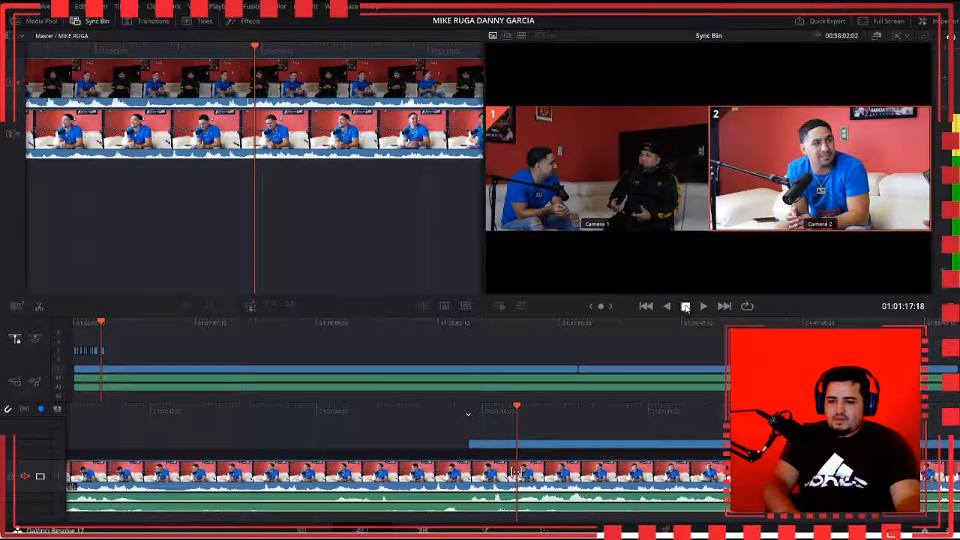
pyautogui.press('space')
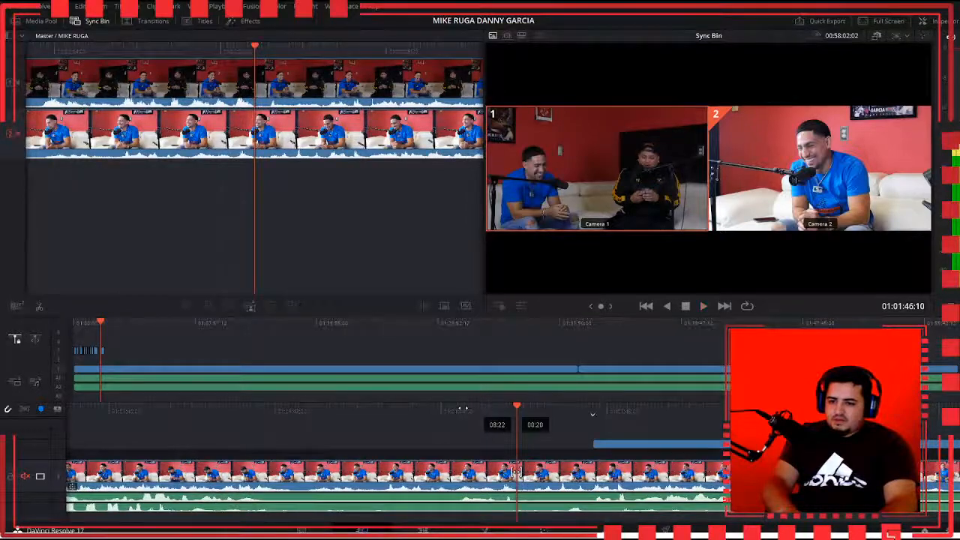
pyautogui.press('space')
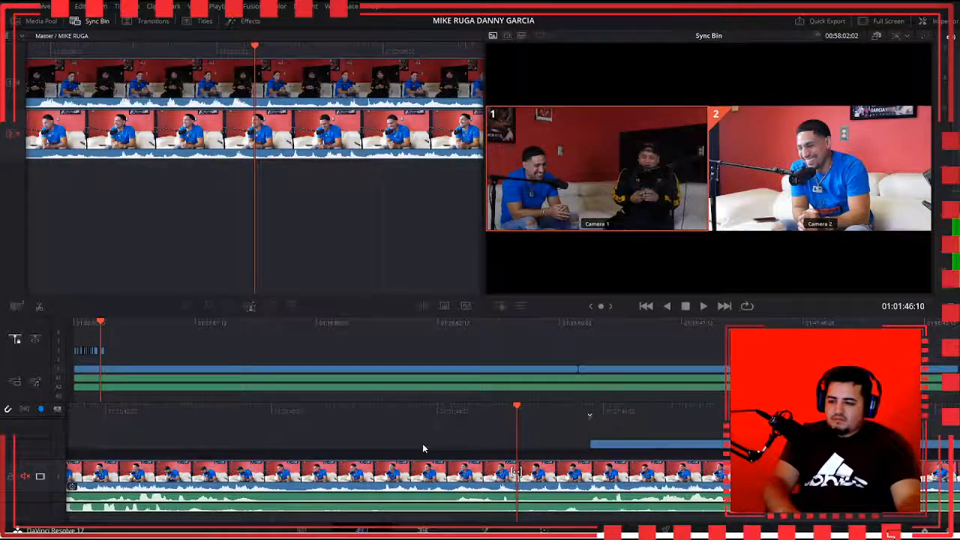
# Step: Check playback at the start of the 01:01:45:20 cutaway on the Edit page, and return to the Cut page
pyautogui.click(426, 530)
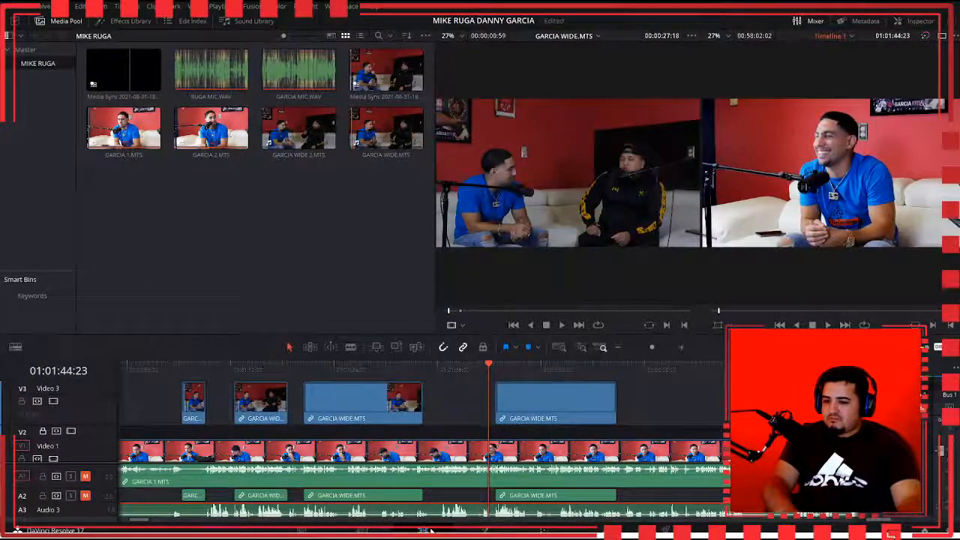
pyautogui.press('space')
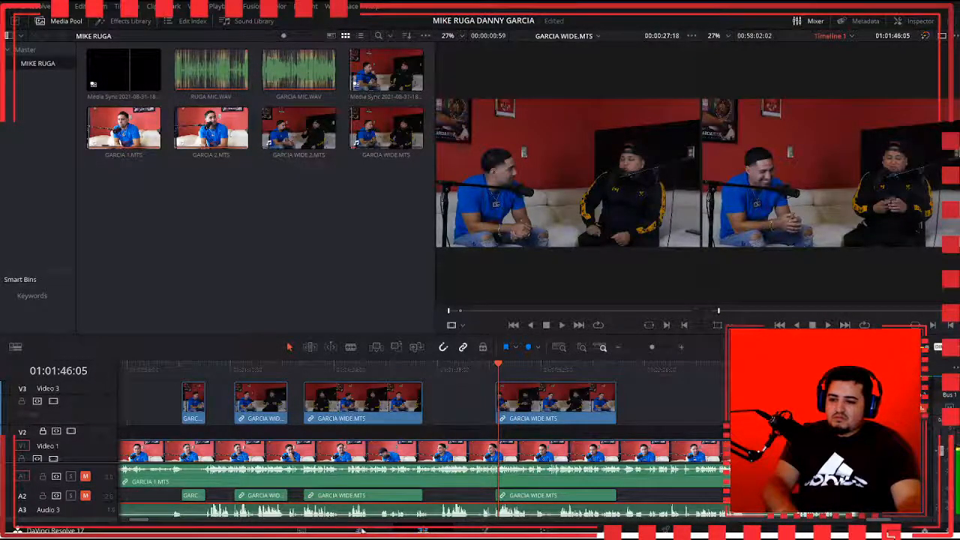
pyautogui.click(361, 530)
# Step: Play through the 01:01:45:20 cutaway into the following Camera 2 footage and step back frame by frame to just after its end
pyautogui.press('space')
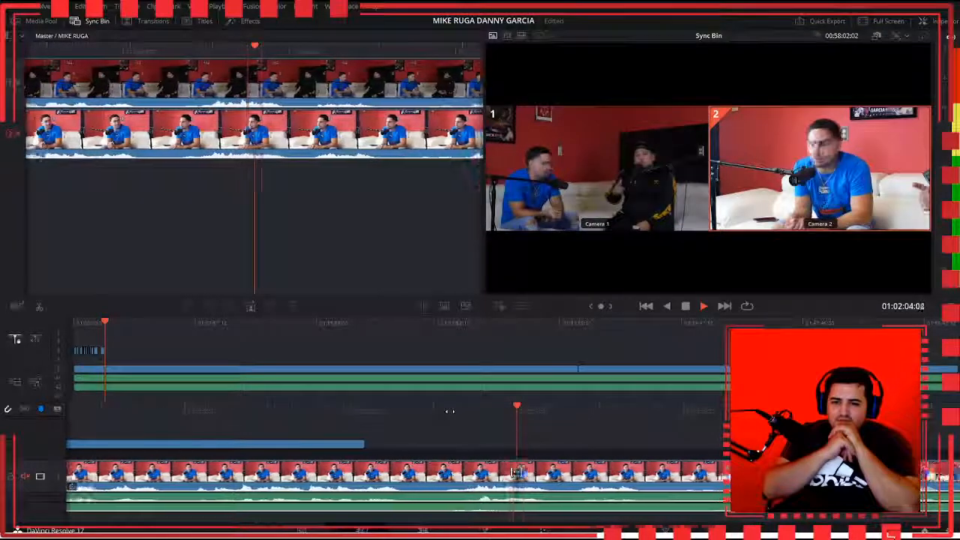
pyautogui.press('space')
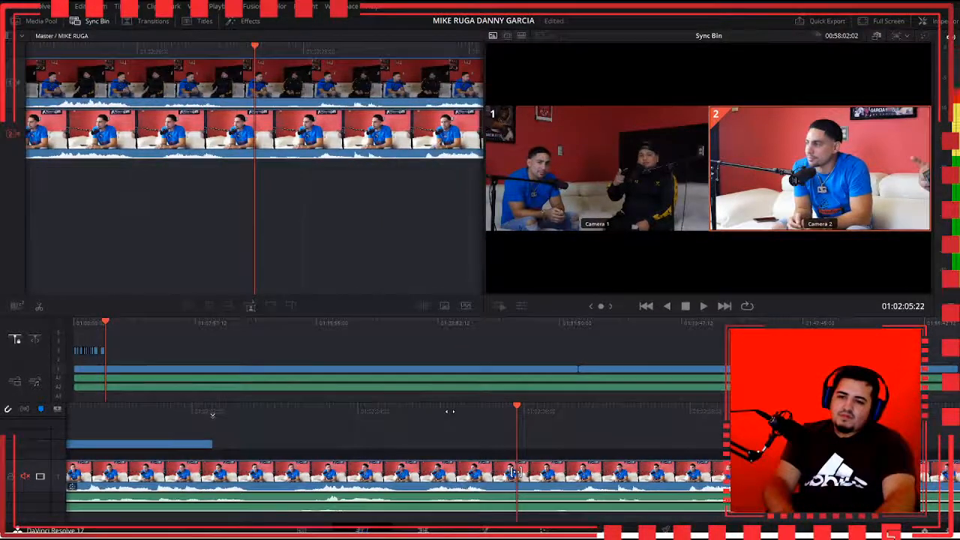
pyautogui.press('Left')
pyautogui.press('Left')
pyautogui.press('Left')
pyautogui.press('Left')
pyautogui.press('Left')
pyautogui.press('Left')
pyautogui.press('Left')
pyautogui.press('Left')
pyautogui.press('Left')
pyautogui.press('Left')
pyautogui.press('Left')
pyautogui.press('Left')
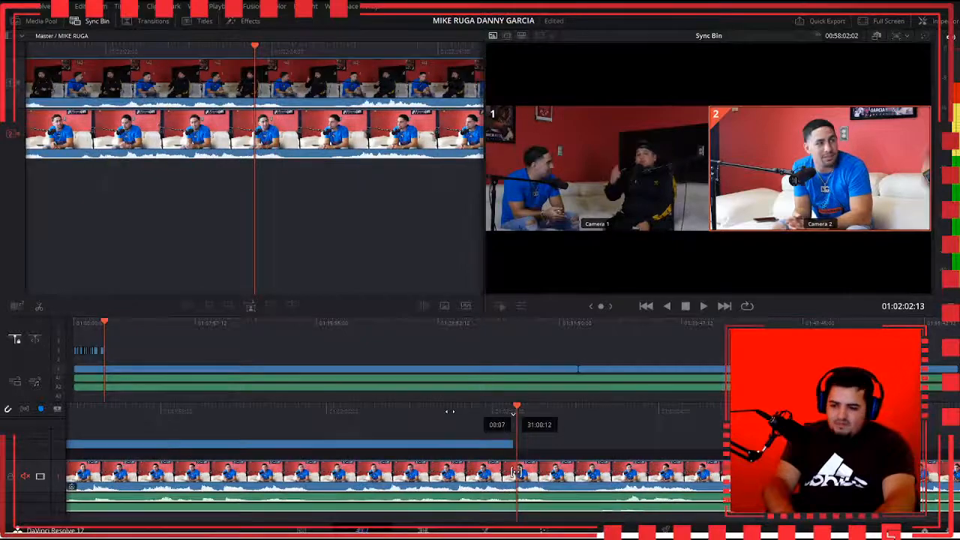
# Step: Play on to 01:02:04:21, place a synced Camera 1 cutaway there and trim its end to about 01:02:21:13
pyautogui.press('space')
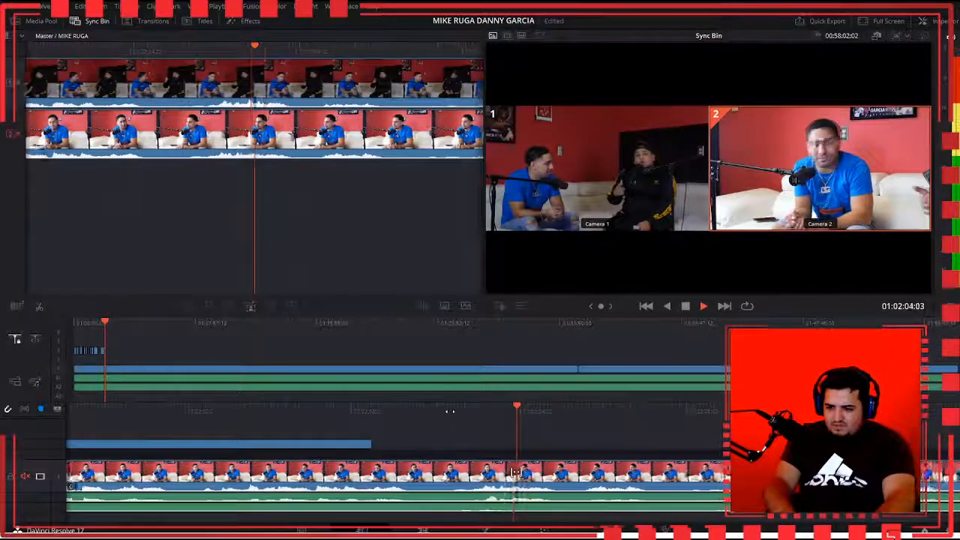
pyautogui.press('space')
pyautogui.press('F10')
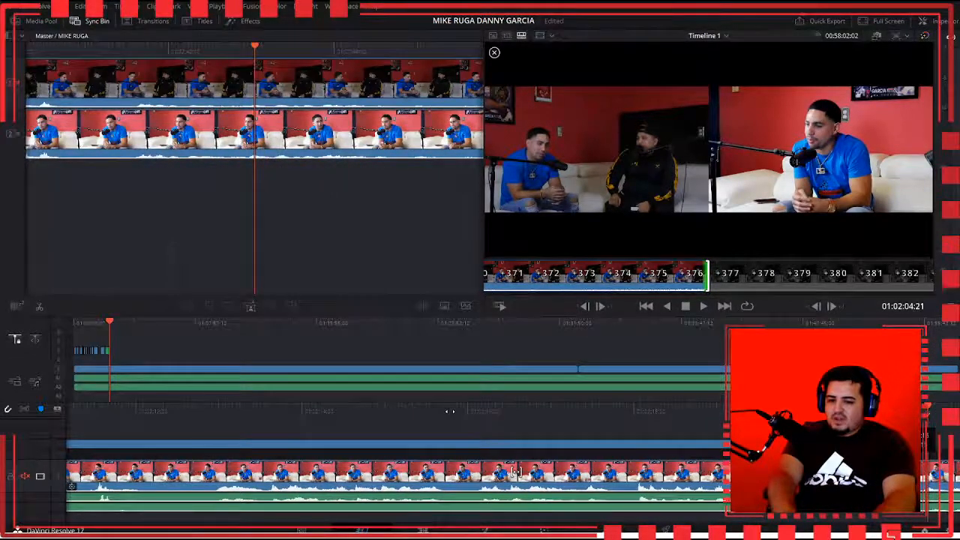
pyautogui.moveTo(450, 411); pyautogui.dragTo(450, 411)
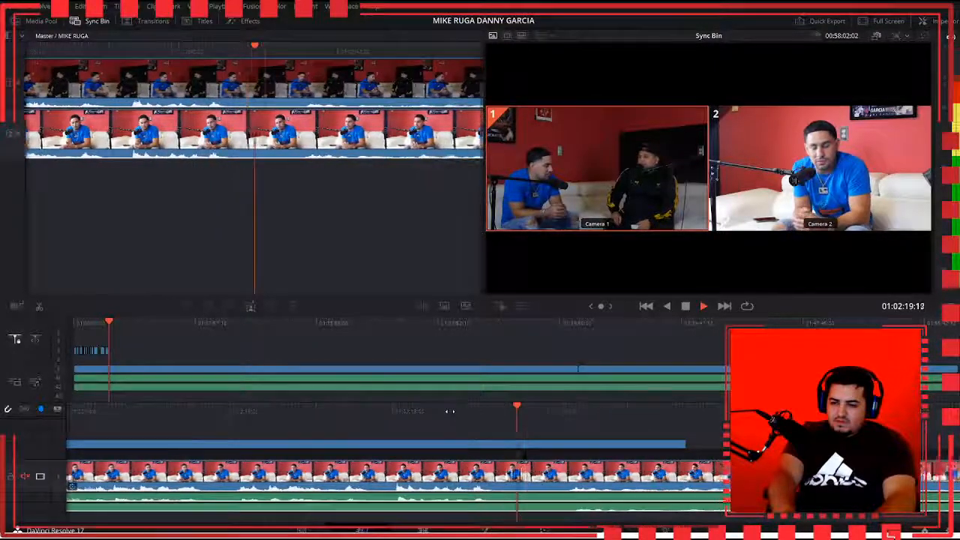
# Step: Review the Camera 2 footage after the cutaway, and add a Camera 1 cutaway from 01:02:24:04 to about 01:02:32:05
pyautogui.moveTo(450, 411); pyautogui.dragTo(450, 411)
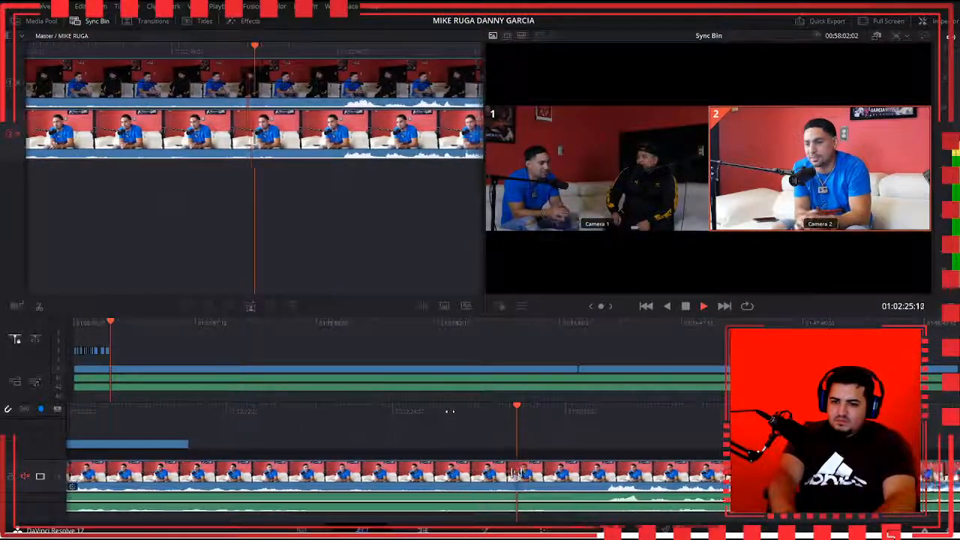
pyautogui.scroll(2, 450, 412)
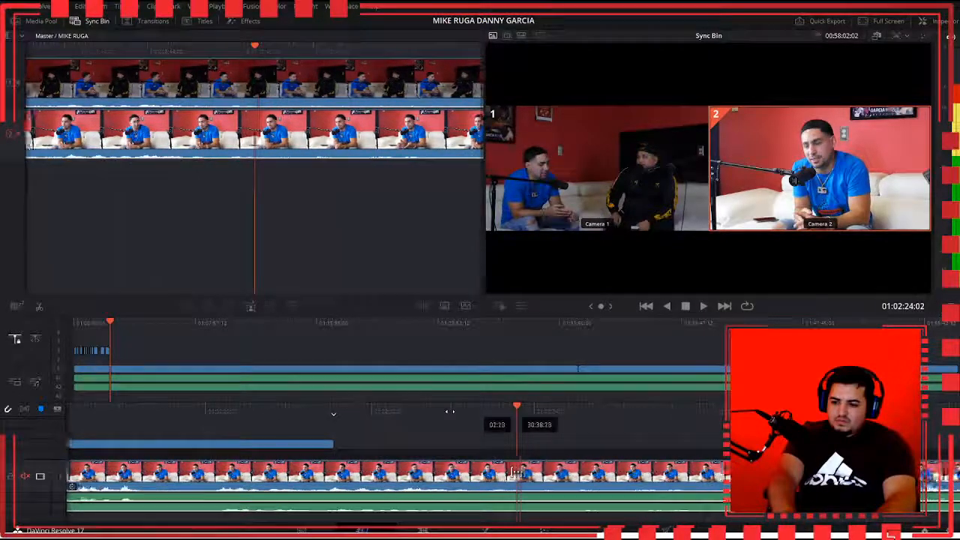
pyautogui.scroll(-1, 450, 411)
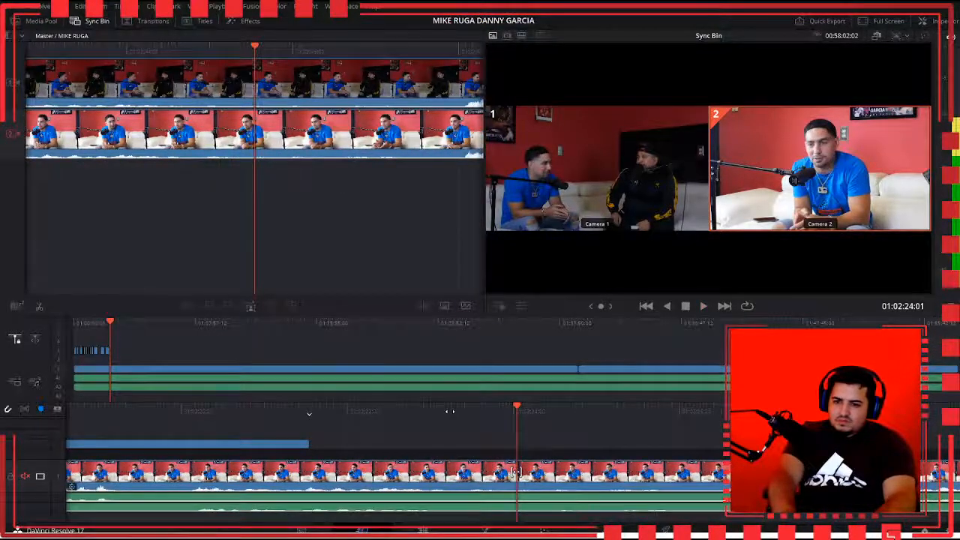
pyautogui.scroll(2, 450, 411)
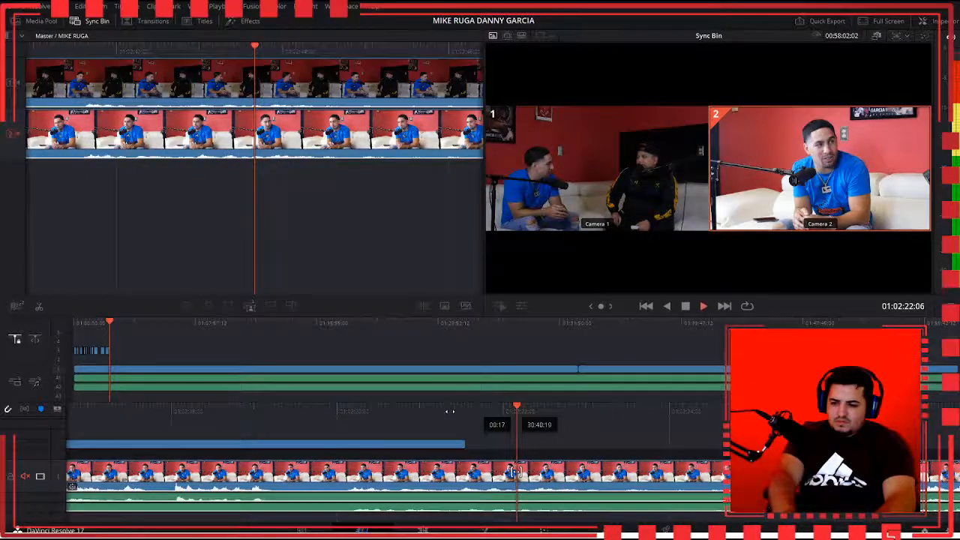
pyautogui.press('space')
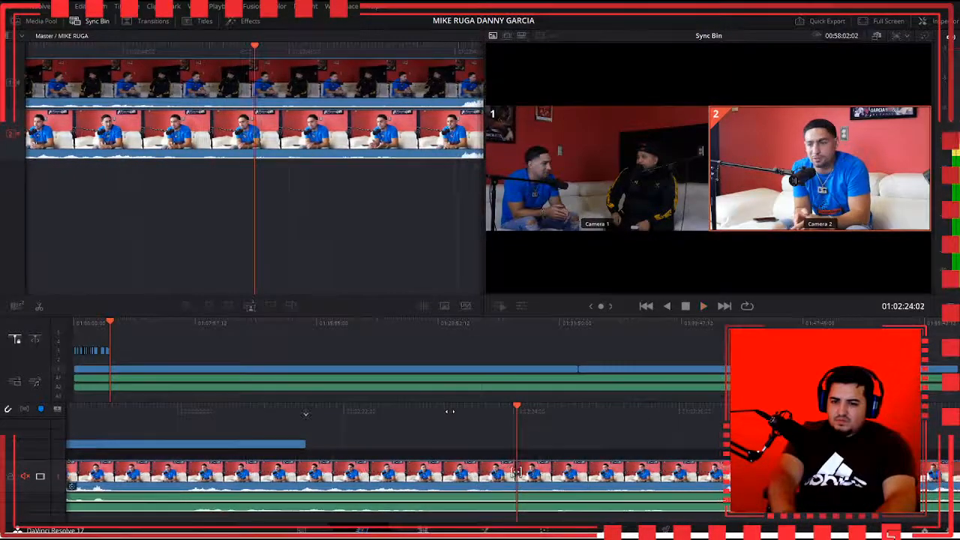
pyautogui.hotkey('shift', 'F12')
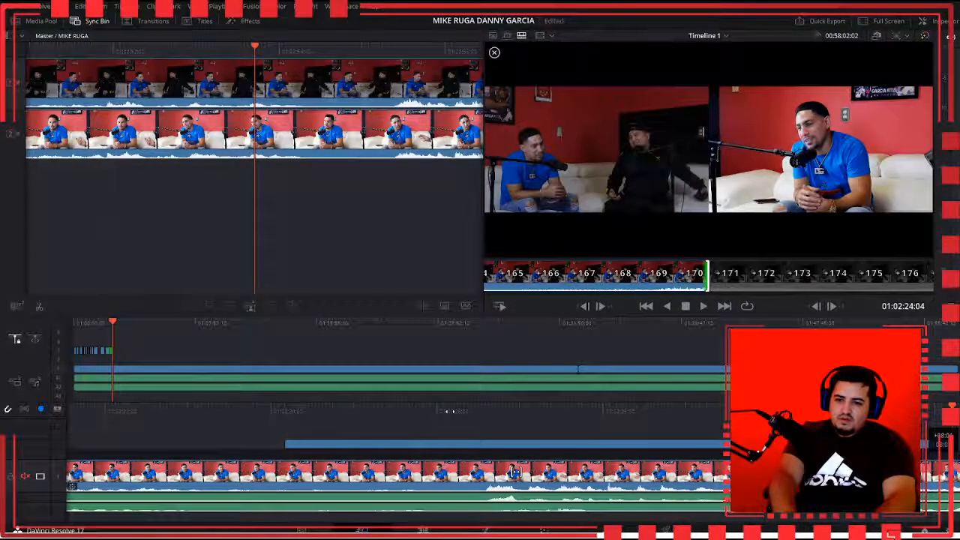
pyautogui.click(514, 473)
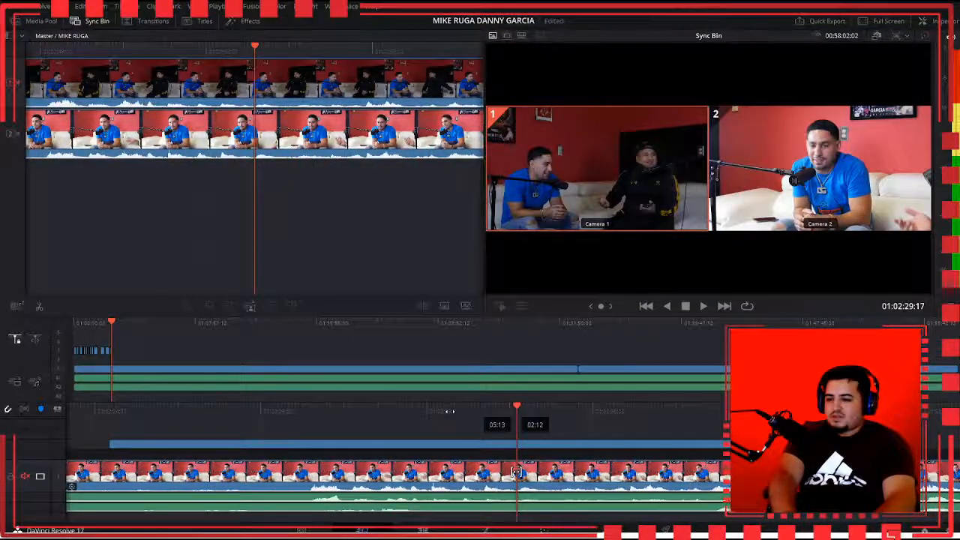
# Step: Check playback of the following Camera 2 footage on the Edit page, return to the Cut page and replay around 01:02:46
pyautogui.click(425, 530)
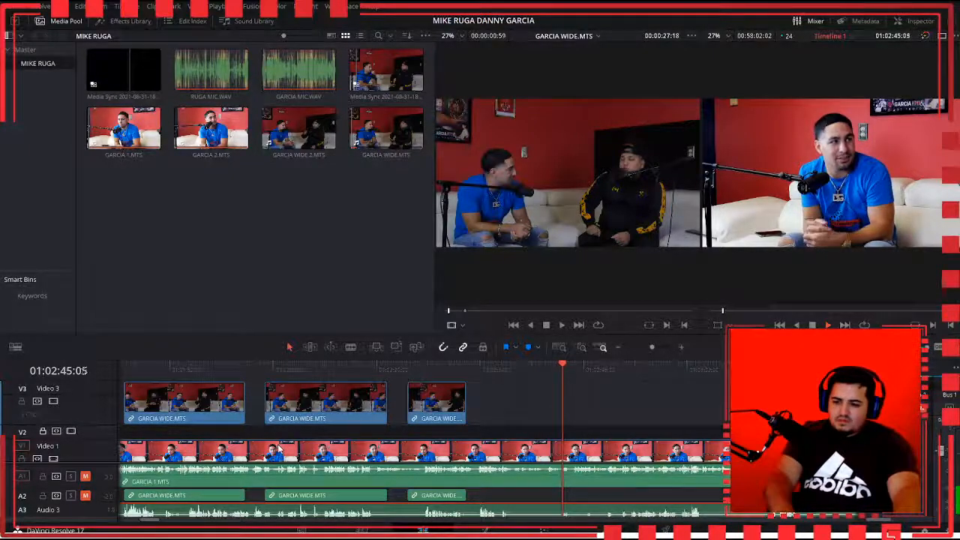
pyautogui.click(366, 531)
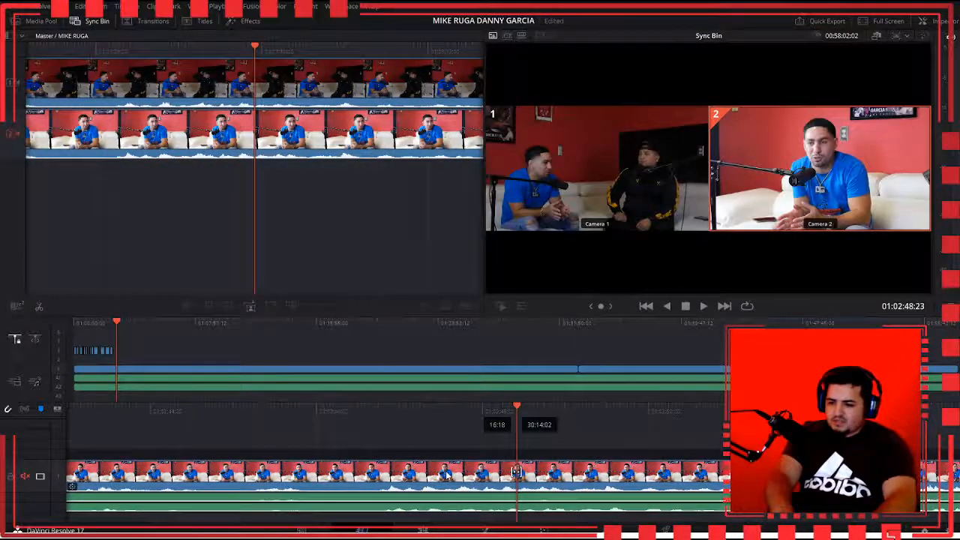
pyautogui.press('space')
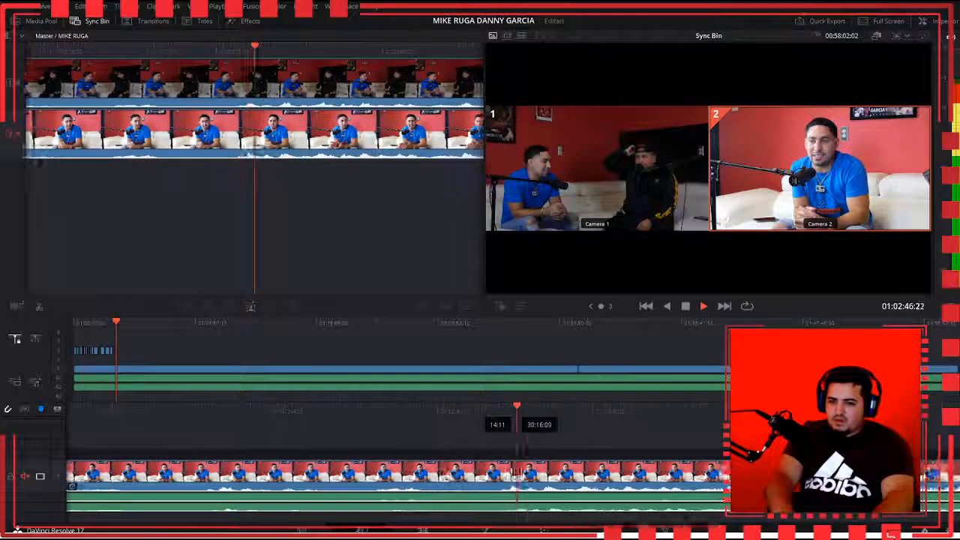
pyautogui.press('space')
# Step: Locate 01:02:47:15 and place a Camera 1 cutaway there, trimming its end to about 01:03:04
pyautogui.moveTo(495, 473); pyautogui.dragTo(516, 473)
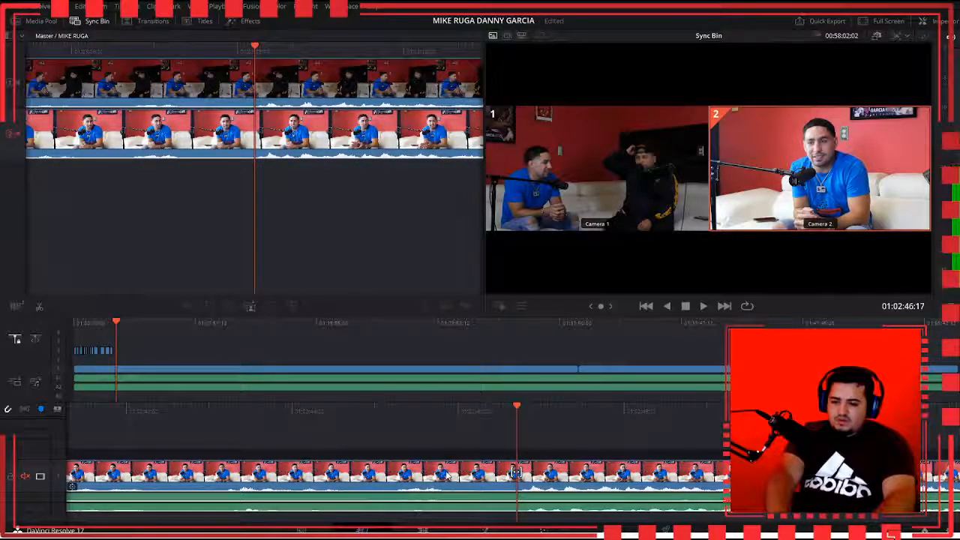
pyautogui.click(516, 472)
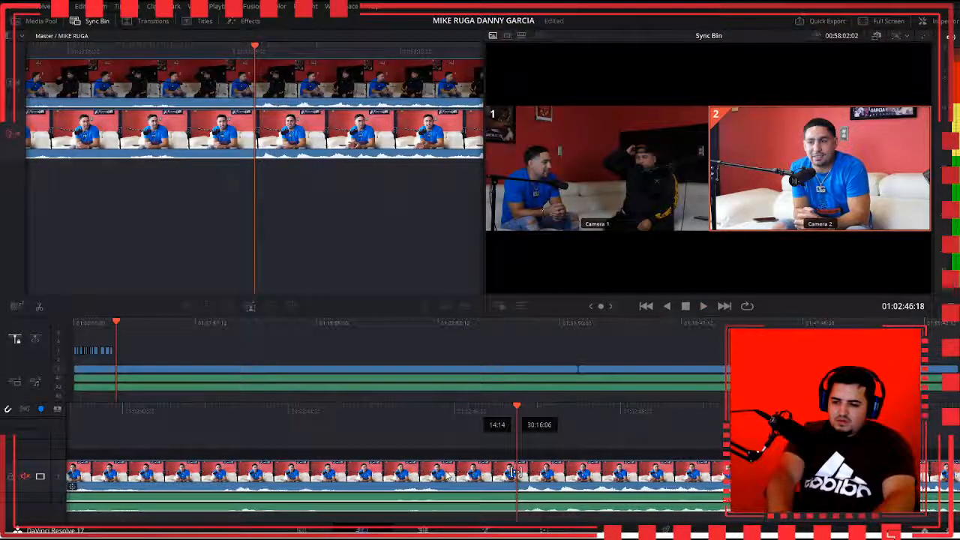
pyautogui.press('space')
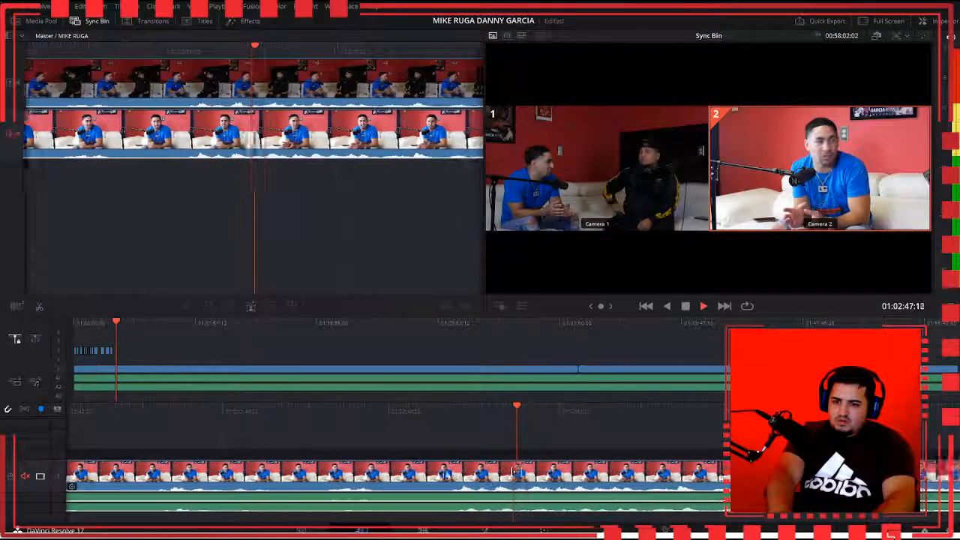
pyautogui.click(516, 471)
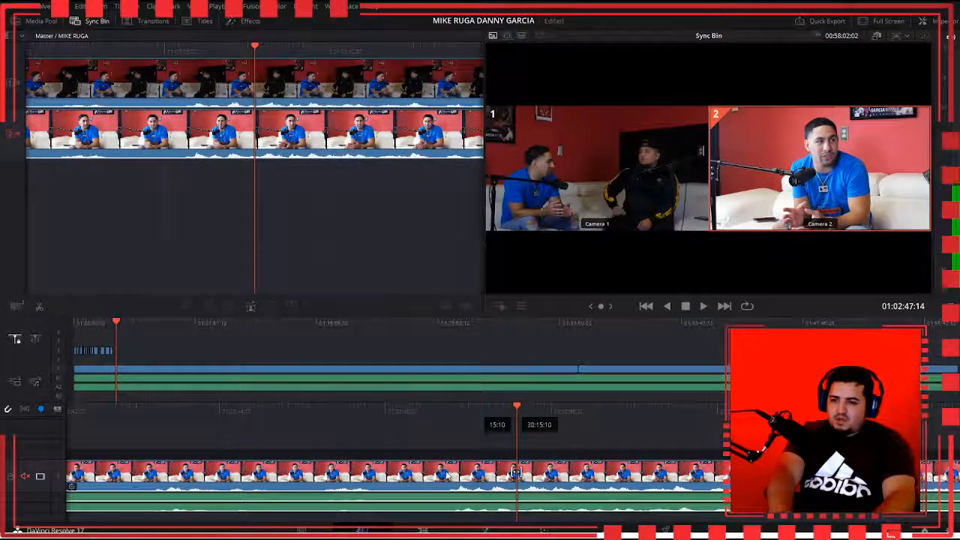
pyautogui.press('Right')
pyautogui.press('1')
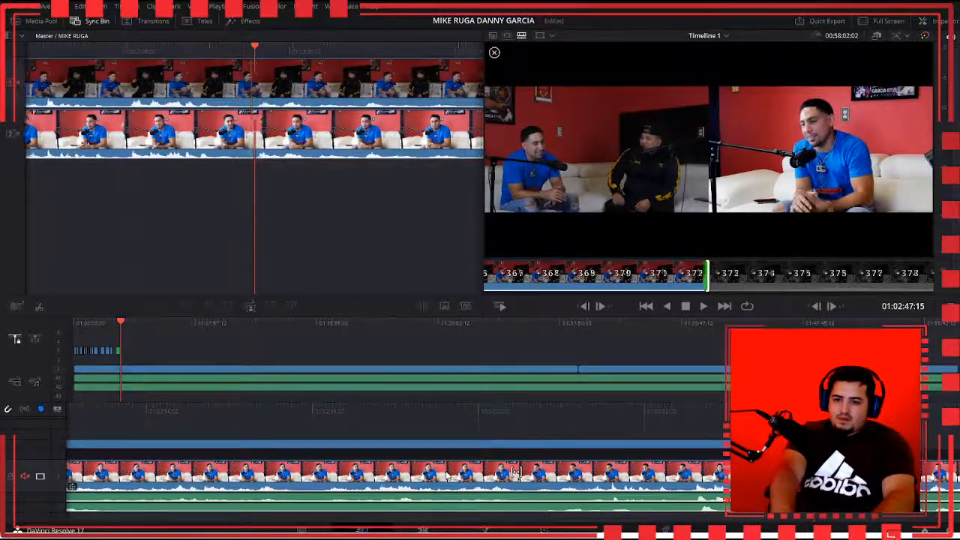
pyautogui.click(516, 472)
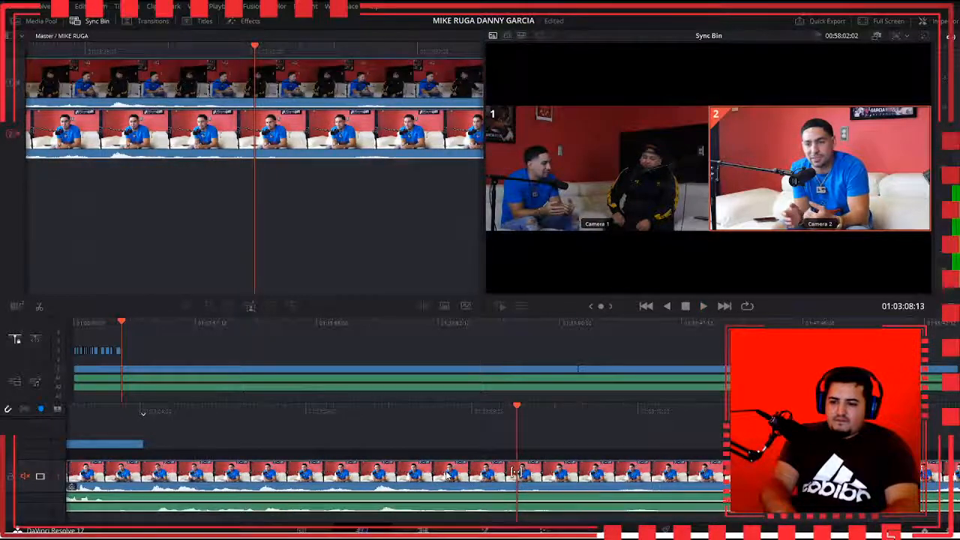
# Step: Find the cut point in the Camera 2 footage at 01:03:13:15, place a Camera 1 cutaway there and trim its end
pyautogui.moveTo(514, 471); pyautogui.dragTo(516, 471)
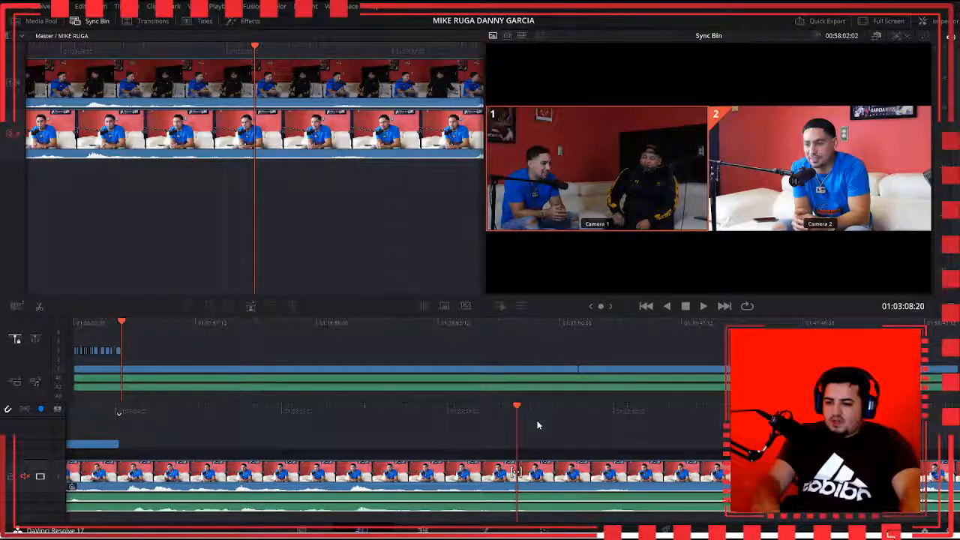
pyautogui.moveTo(536, 425); pyautogui.dragTo(524, 430)
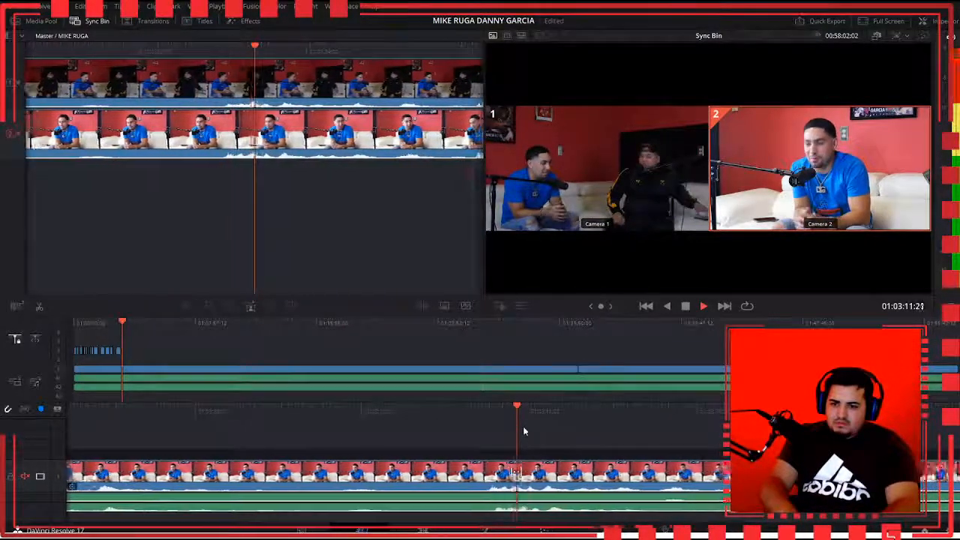
pyautogui.press('space')
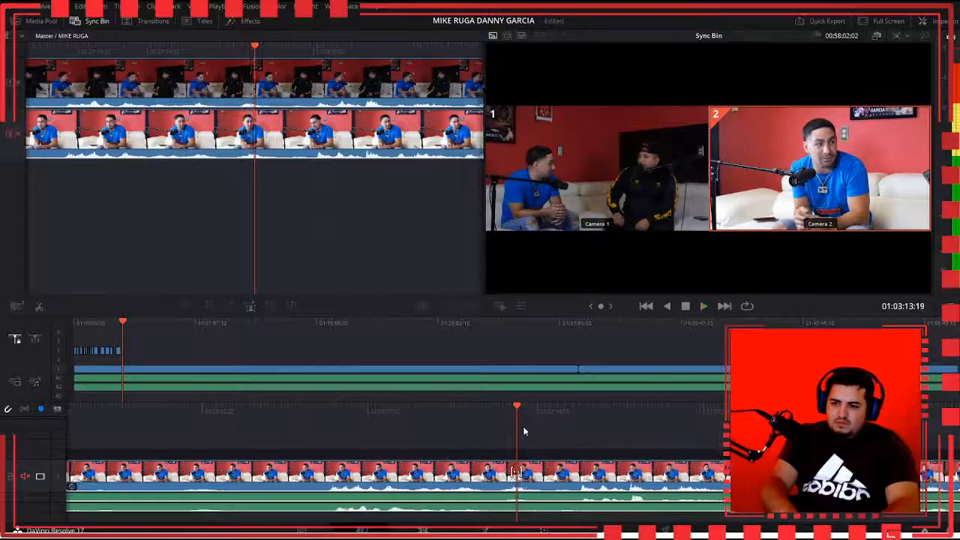
pyautogui.moveTo(524, 432); pyautogui.dragTo(524, 431)
pyautogui.press('Left')
pyautogui.press('Left')
pyautogui.press('Left')
pyautogui.press('Left')
pyautogui.press('Left')
pyautogui.press('Left')
pyautogui.press('Left')
pyautogui.press('Left')
pyautogui.press('Left')
pyautogui.press('Left')
pyautogui.press('Left')
pyautogui.press('Left')
pyautogui.press('Left')
pyautogui.press('space')
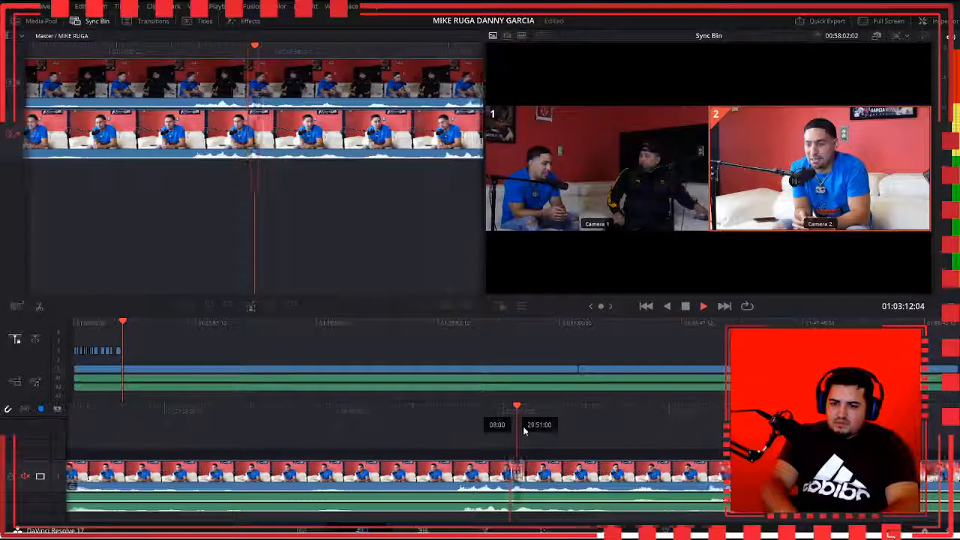
pyautogui.press('space')
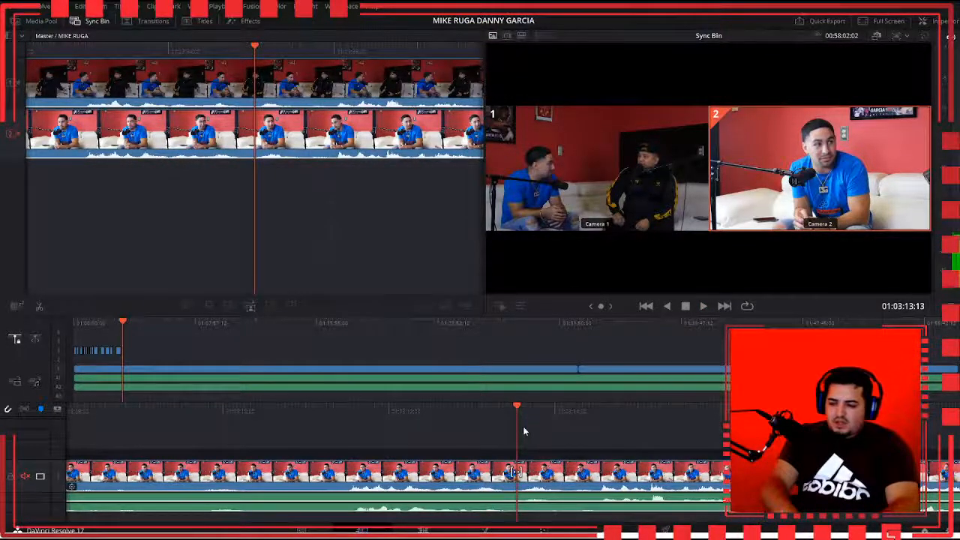
pyautogui.press('1')
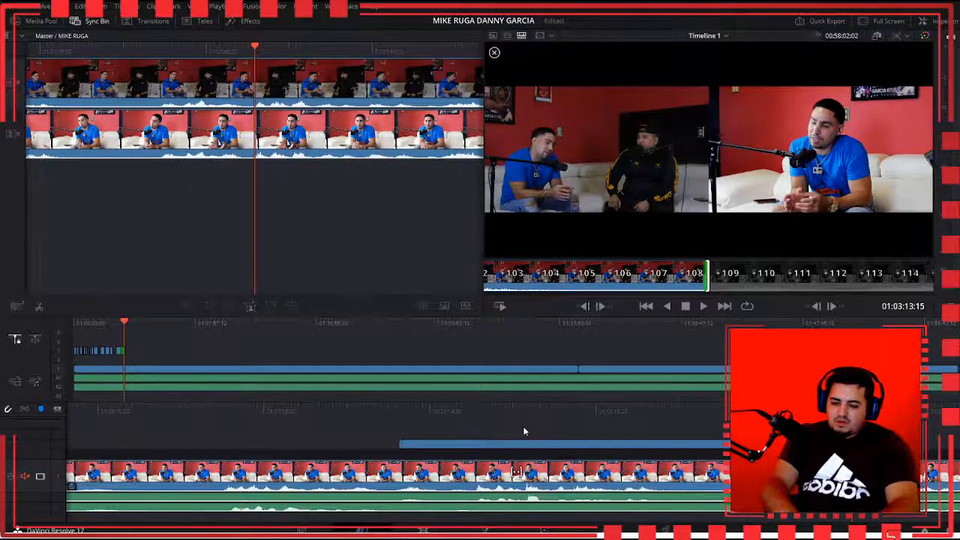
pyautogui.click(523, 426)
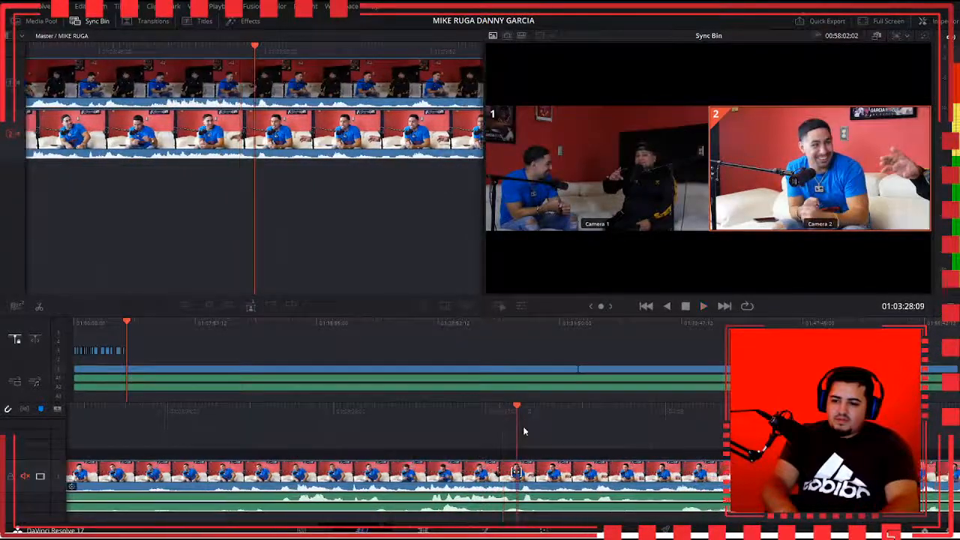
# Step: Go back to about 01:03:27:04 and add a Camera 1 cutaway ending at about 01:03:34:11
pyautogui.press('j')
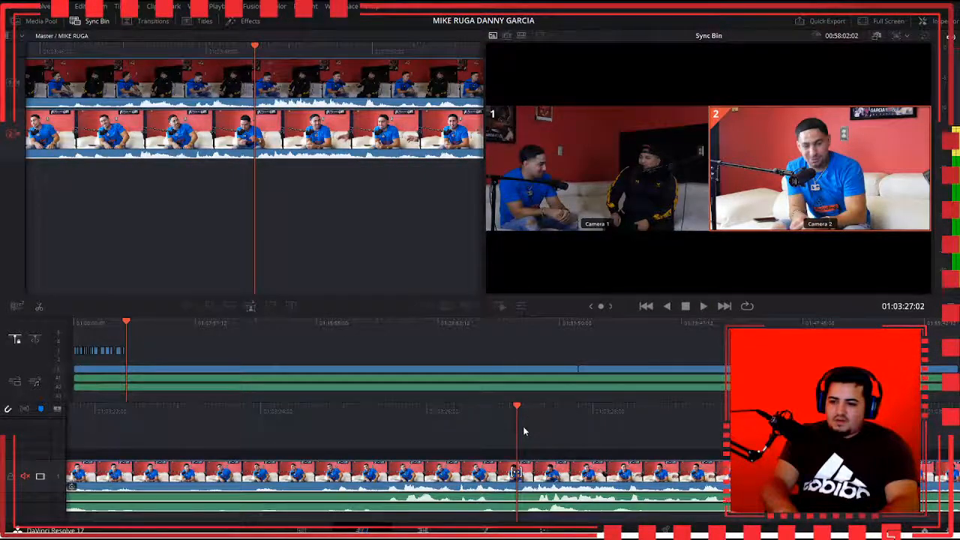
pyautogui.press('l')
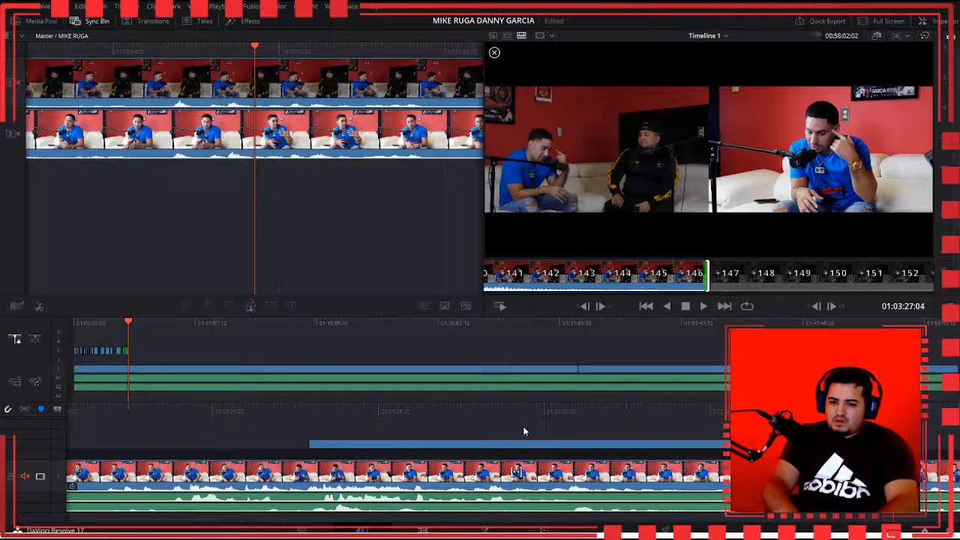
pyautogui.press('k')
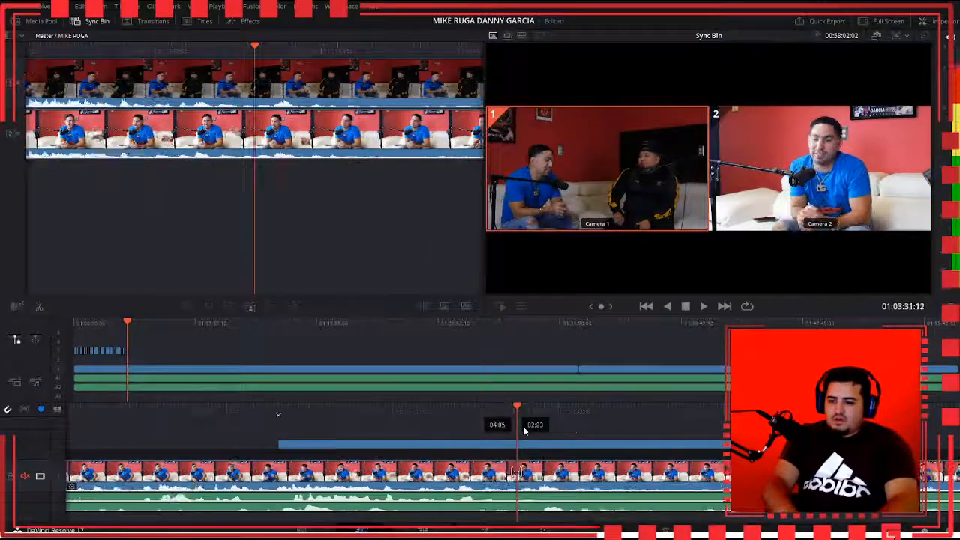
# Step: Play on to 01:03:42:15, place a Camera 1 cutaway there and trim its end to about 01:03:45:14
pyautogui.press('l')
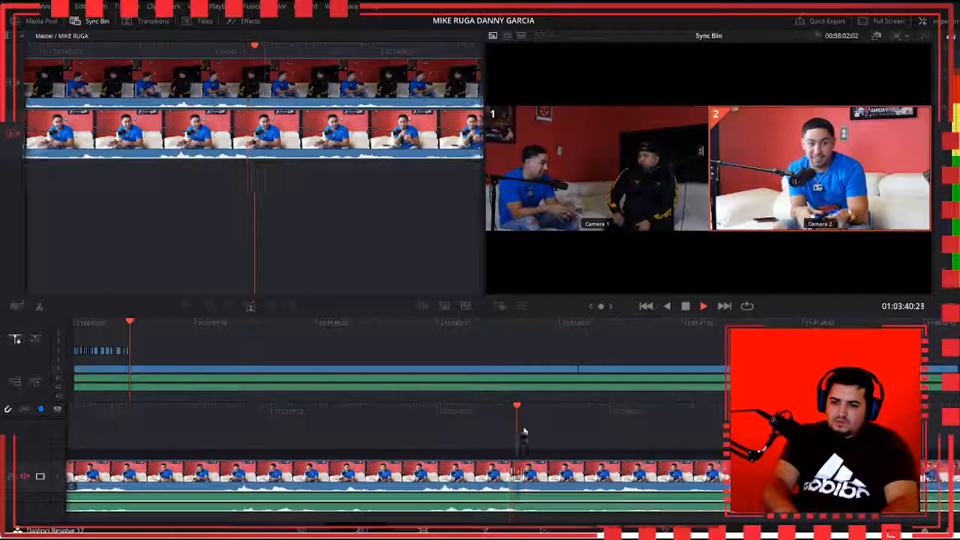
pyautogui.press('space')
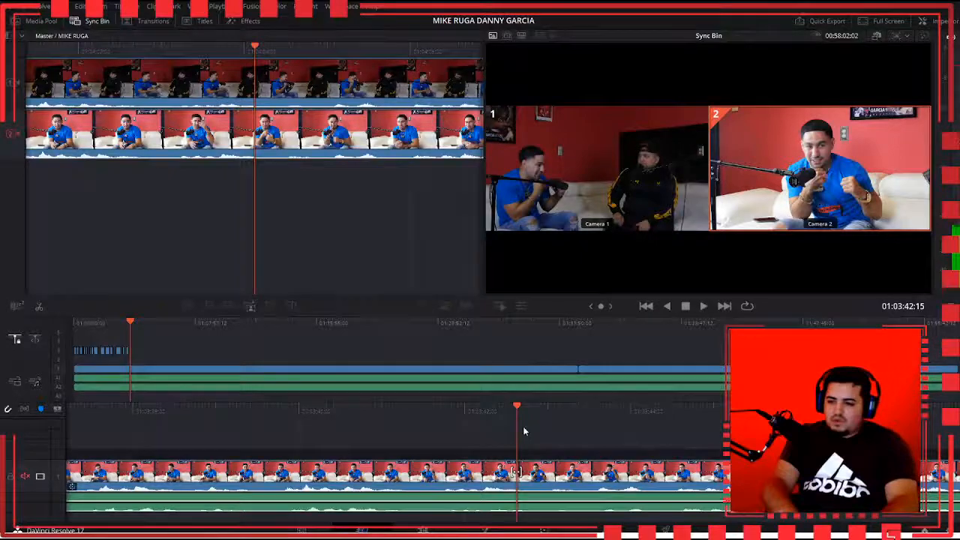
pyautogui.press('1')
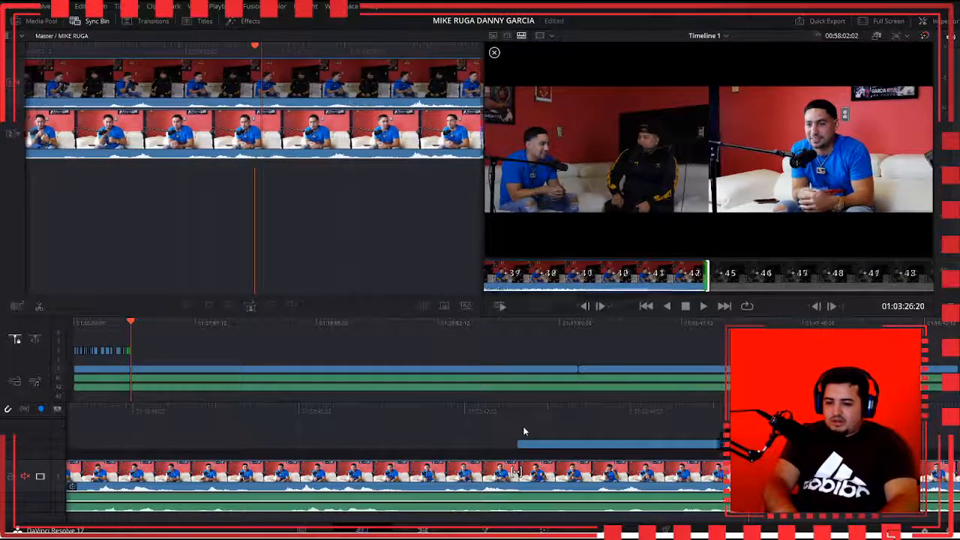
pyautogui.press('j')
pyautogui.press('l')
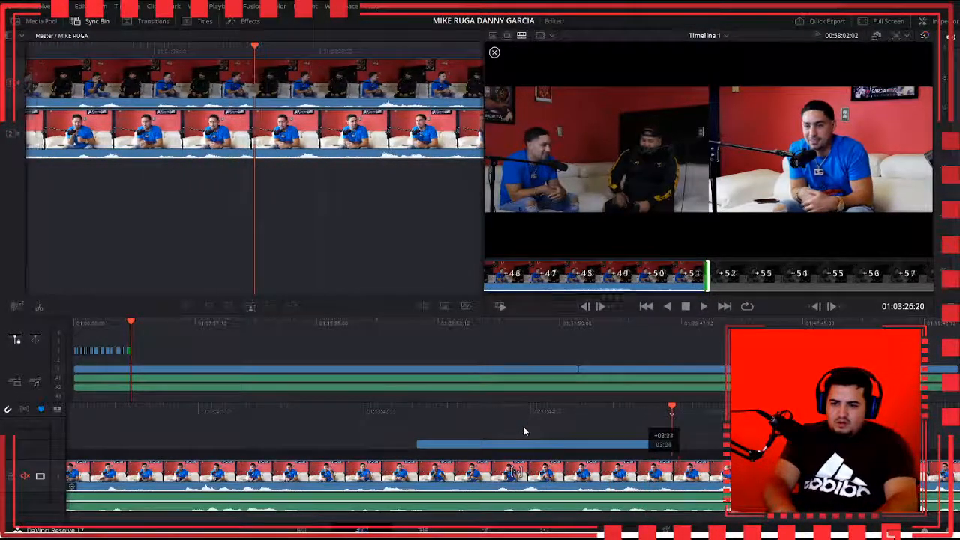
# Step: Find the cut point at 01:03:51:10, place a Camera 1 cutaway there and trim its end to about 01:04:00:11
pyautogui.press('space')
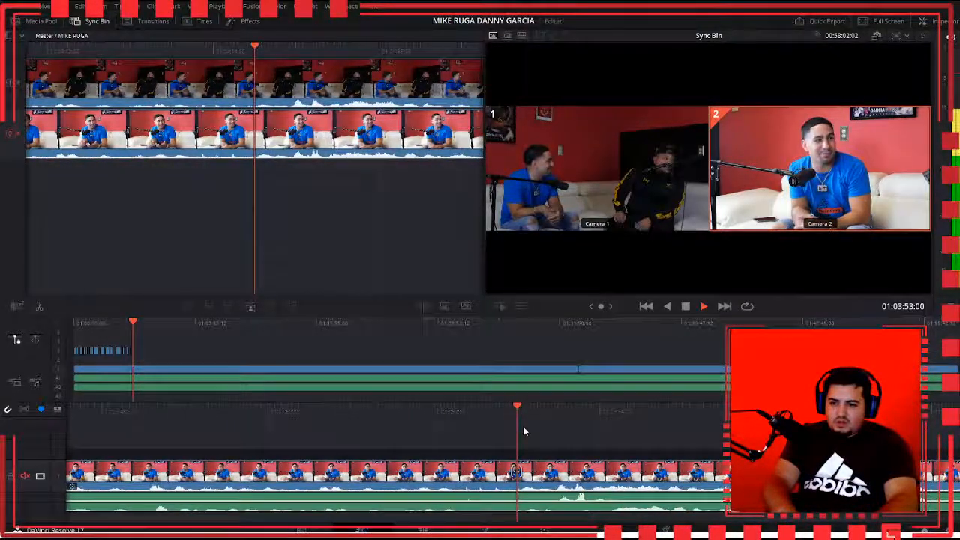
pyautogui.press('space')
pyautogui.press('j')
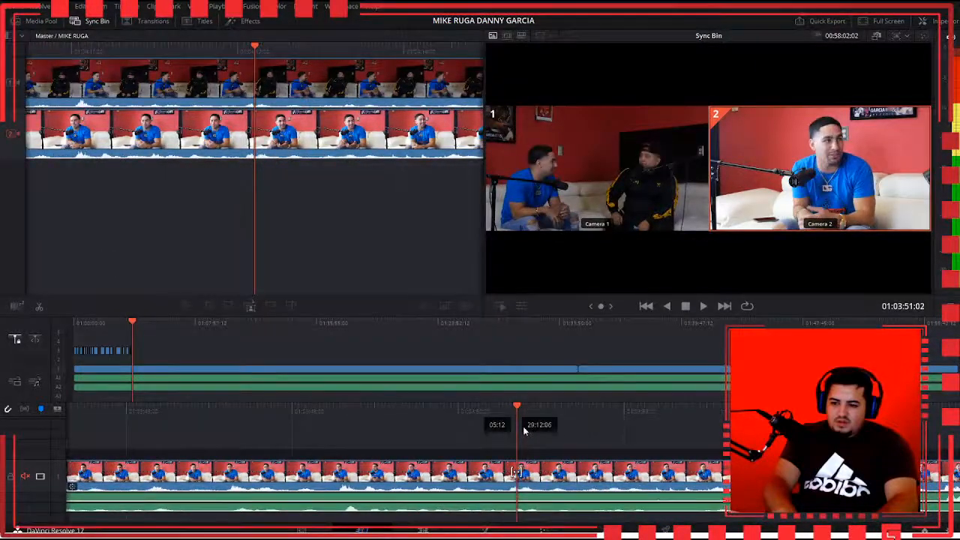
pyautogui.press('l')
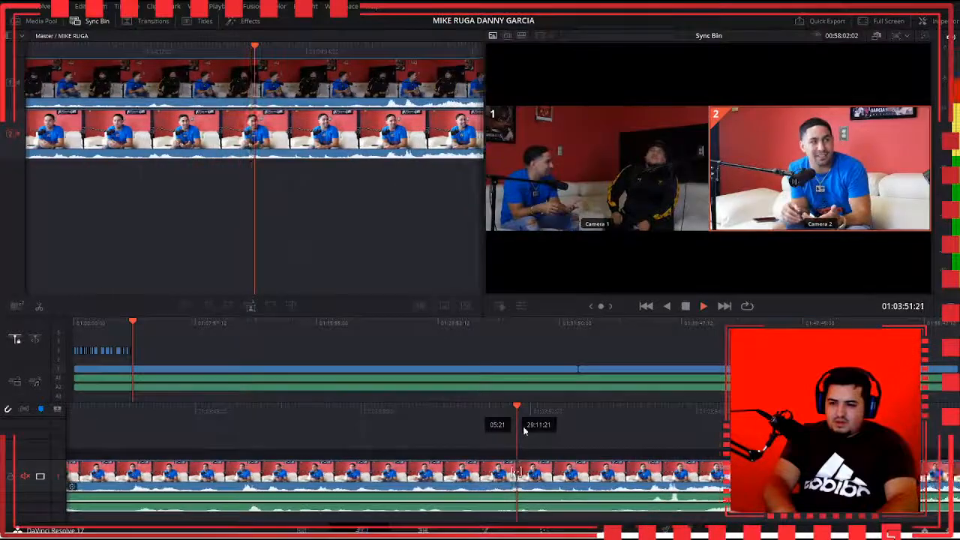
pyautogui.press('k')
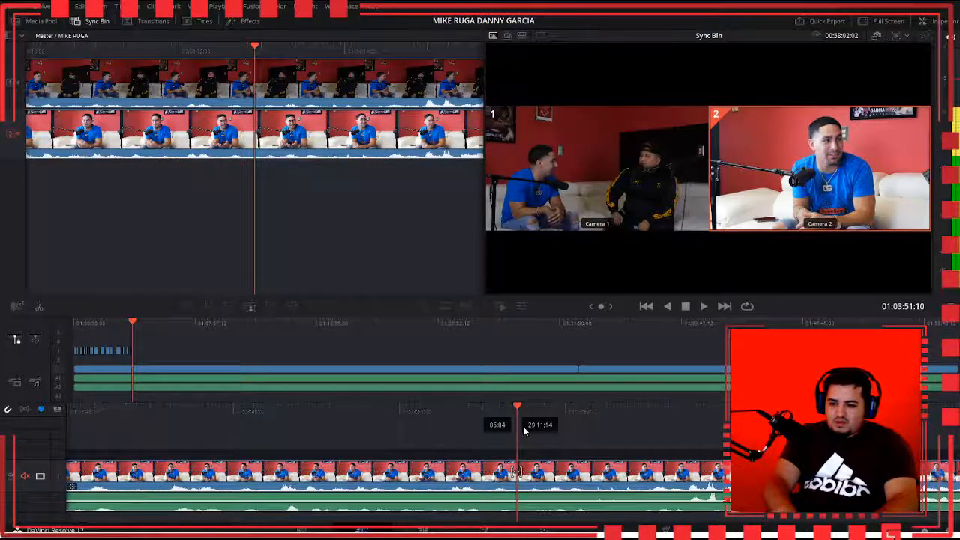
pyautogui.press('l')
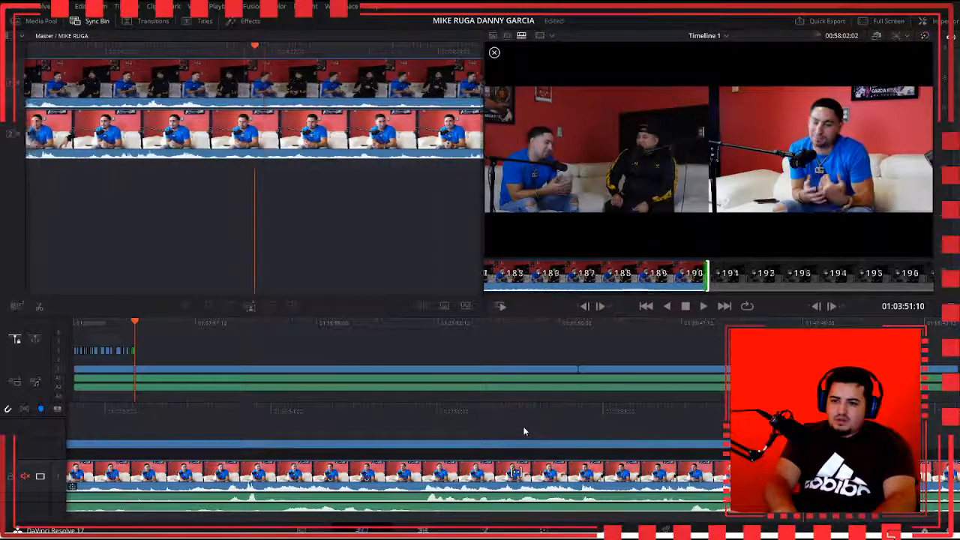
pyautogui.click(523, 427)
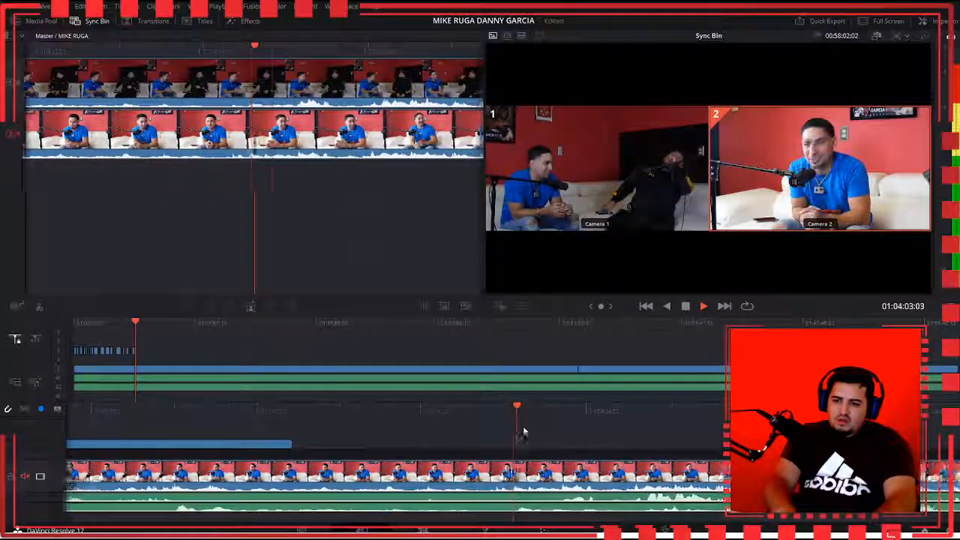
# Step: Place a Camera 1 cutaway at 01:04:02:04 and adjust its end frame by frame to about 01:04:07
pyautogui.click(523, 432)
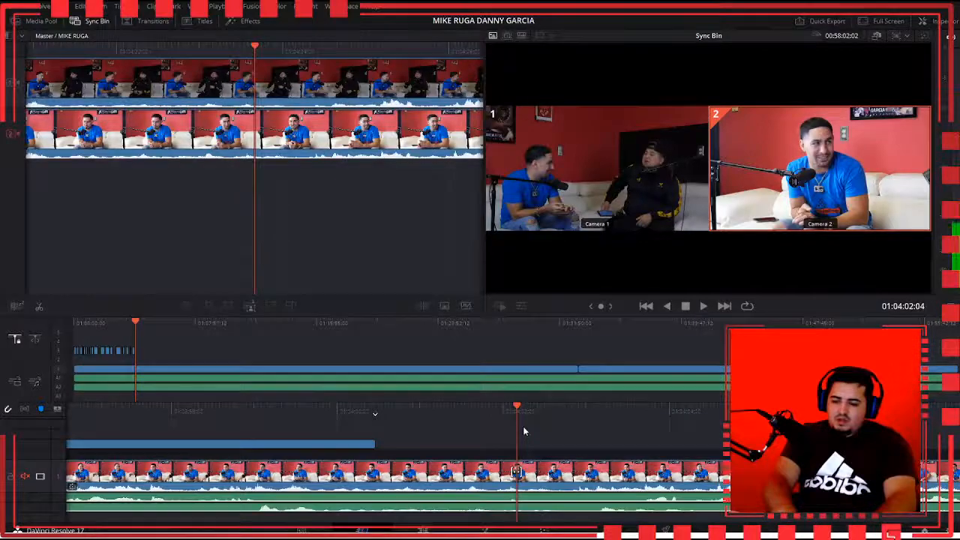
pyautogui.click(524, 432)
pyautogui.press('Right')
pyautogui.press('Right')
pyautogui.press('Right')
pyautogui.press('Right')
pyautogui.press('Right')
pyautogui.press('Right')
pyautogui.press('Right')
pyautogui.press('Right')
pyautogui.press('Right')
pyautogui.press('Right')
pyautogui.press('Right')
pyautogui.press('Right')
pyautogui.press('Right')
pyautogui.press('Right')
pyautogui.press('Right')
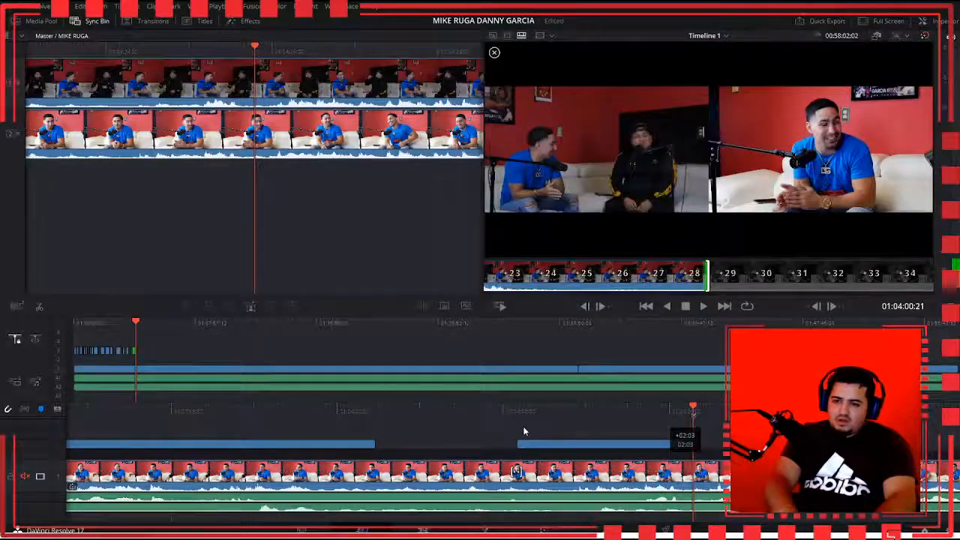
pyautogui.press('Left')
pyautogui.press('Left')
pyautogui.press('Left')
pyautogui.press('Left')
pyautogui.press('Left')
pyautogui.press('Left')
pyautogui.press('Left')
pyautogui.press('Left')
pyautogui.press('Left')
pyautogui.press('Left')
pyautogui.press('Left')
pyautogui.press('Left')
pyautogui.press('Left')
pyautogui.press('Left')
pyautogui.press('Left')
pyautogui.press('Left')
pyautogui.press('Left')
pyautogui.press('Left')
pyautogui.press('Left')
pyautogui.press('Left')
pyautogui.press('Left')
pyautogui.press('Left')
pyautogui.press('Left')
pyautogui.press('Left')
pyautogui.press('Left')
pyautogui.press('Left')
pyautogui.press('Left')
pyautogui.press('Left')
pyautogui.press('Left')
pyautogui.press('Left')
pyautogui.press('Left')
pyautogui.press('Left')
pyautogui.press('Left')
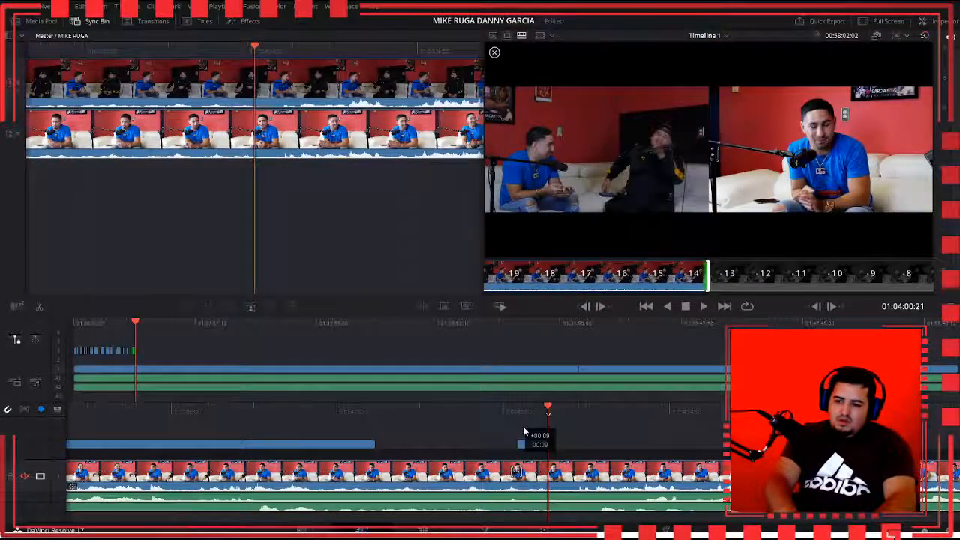
pyautogui.press('Right')
pyautogui.press('Right')
pyautogui.press('Right')
pyautogui.press('Right')
pyautogui.press('Right')
pyautogui.press('Right')
pyautogui.press('Right')
pyautogui.press('Right')
pyautogui.press('Right')
pyautogui.press('Right')
pyautogui.press('Right')
pyautogui.press('Right')
pyautogui.press('Right')
pyautogui.press('Right')
pyautogui.press('Right')
pyautogui.press('Right')
pyautogui.press('Right')
pyautogui.press('Right')
pyautogui.press('Right')
pyautogui.press('Right')
pyautogui.press('Right')
pyautogui.press('Right')
pyautogui.press('Right')
pyautogui.press('Right')
pyautogui.press('Right')
pyautogui.press('Right')
pyautogui.press('Right')
pyautogui.press('Right')
pyautogui.press('Right')
pyautogui.press('Right')
pyautogui.press('Right')
pyautogui.press('Right')
pyautogui.press('Right')
pyautogui.press('Right')
pyautogui.press('Right')
pyautogui.press('Right')
pyautogui.press('Right')
pyautogui.press('Right')
pyautogui.press('Right')
pyautogui.press('Right')
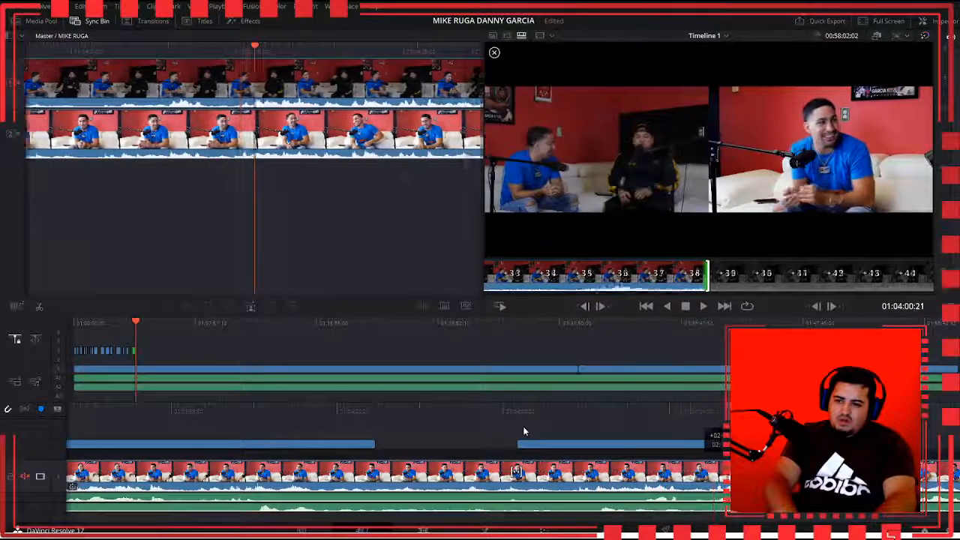
pyautogui.press('Right')
pyautogui.press('Right')
pyautogui.press('Right')
pyautogui.press('Right')
pyautogui.press('Right')
pyautogui.press('Right')
pyautogui.press('Right')
pyautogui.press('Right')
pyautogui.press('Right')
pyautogui.press('Right')
pyautogui.press('Right')
pyautogui.press('Right')
pyautogui.press('Right')
pyautogui.press('Right')
pyautogui.press('Right')
pyautogui.press('Right')
pyautogui.press('Right')
pyautogui.press('Right')
pyautogui.press('Right')
pyautogui.press('Right')
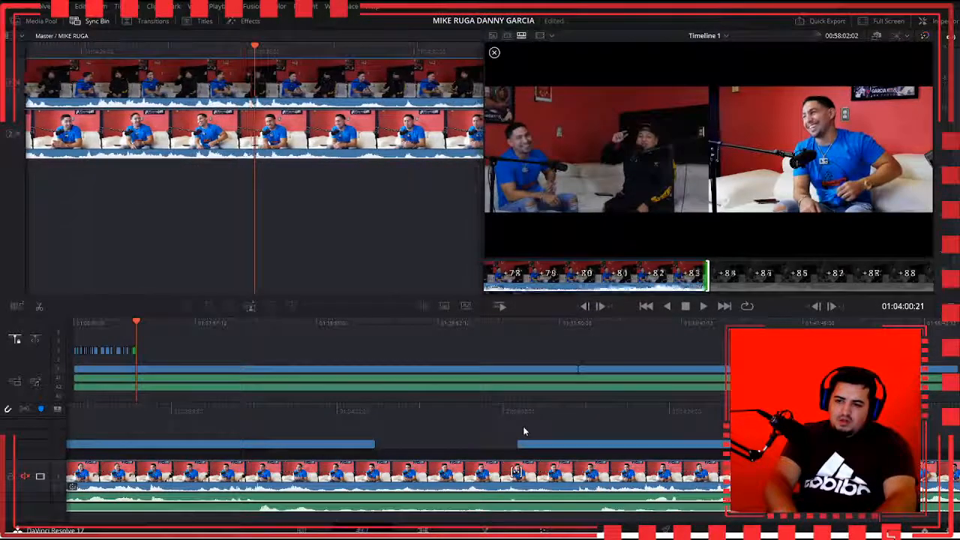
pyautogui.press('Right')
pyautogui.press('Right')
pyautogui.press('Right')
pyautogui.press('Right')
pyautogui.press('Right')
pyautogui.press('Right')
pyautogui.press('Right')
pyautogui.press('Right')
pyautogui.press('Right')
pyautogui.press('Right')
pyautogui.press('Right')
pyautogui.press('Right')
pyautogui.press('Right')
pyautogui.press('Right')
pyautogui.press('Right')
pyautogui.press('Right')
pyautogui.press('Right')
pyautogui.press('Right')
pyautogui.press('Right')
pyautogui.press('Right')
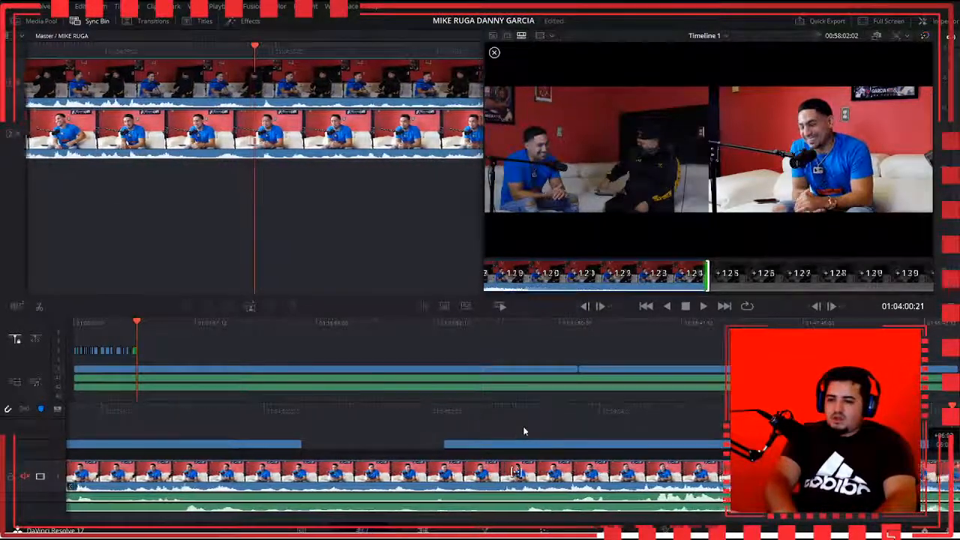
pyautogui.press('Right')
pyautogui.press('Right')
pyautogui.press('Right')
pyautogui.press('Right')
pyautogui.press('Right')
pyautogui.press('Right')
pyautogui.press('Right')
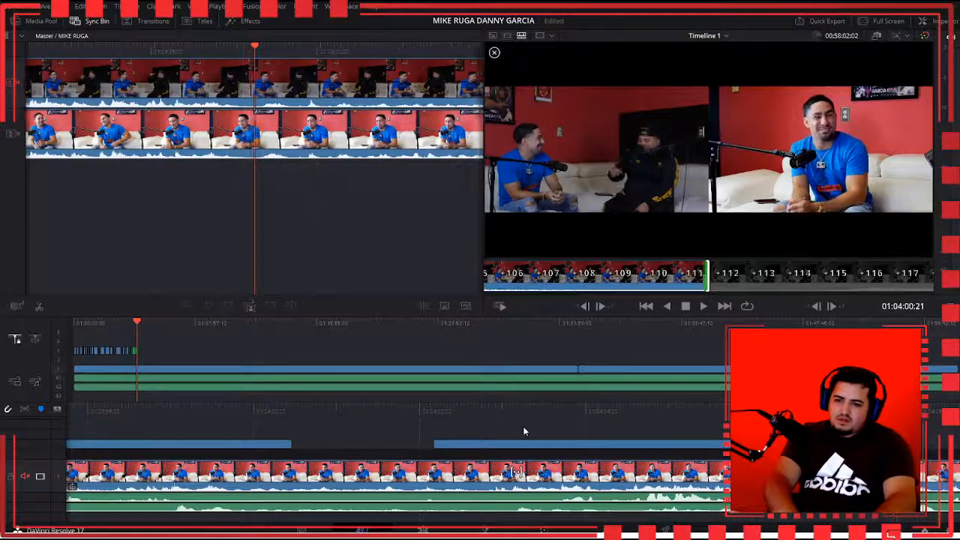
# Step: Play on to 01:04:11:23, place a Camera 1 cutaway there and trim its end to about 01:04:19:01
pyautogui.press('space')
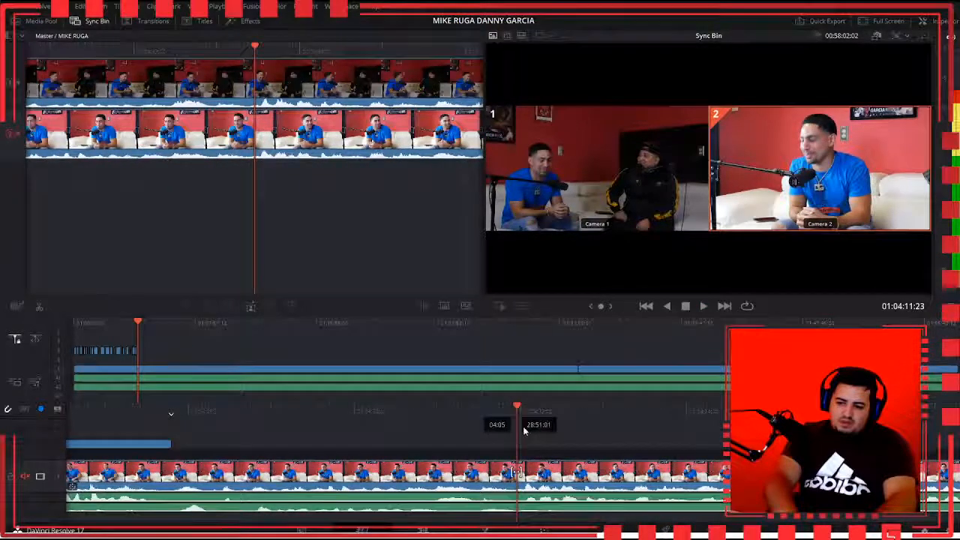
pyautogui.press('1')
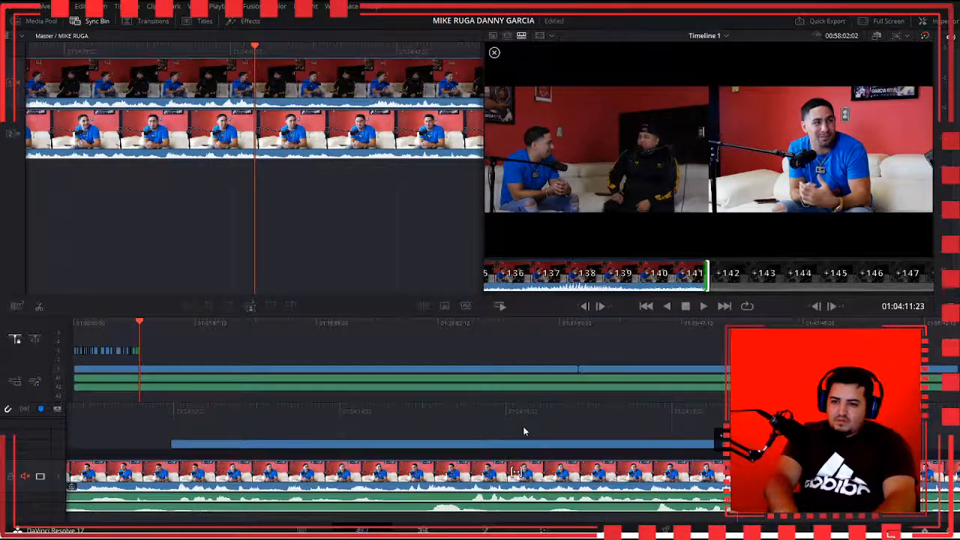
pyautogui.press('space')
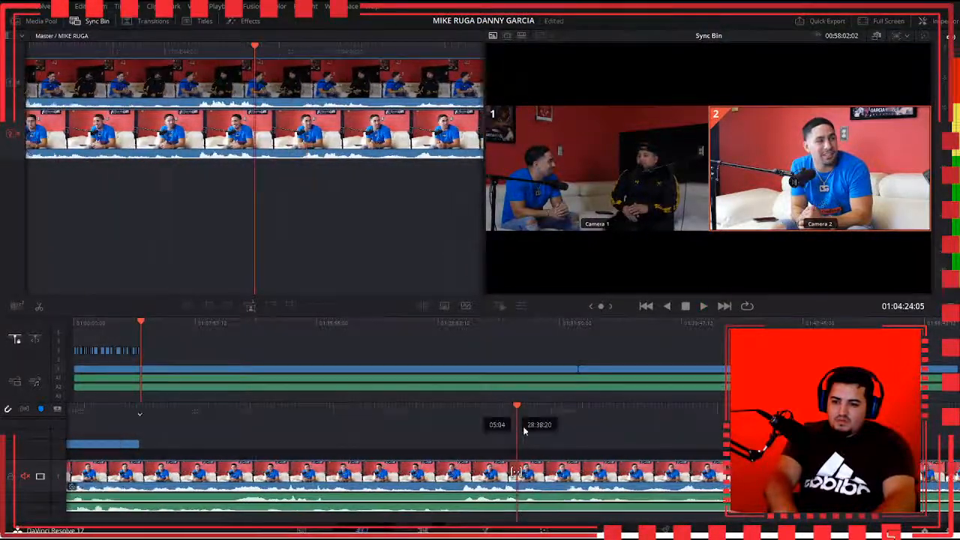
# Step: View the Camera 1 wide angle for 01:04:22:16 on its own, then return to the timeline picture
pyautogui.doubleClick(524, 431)
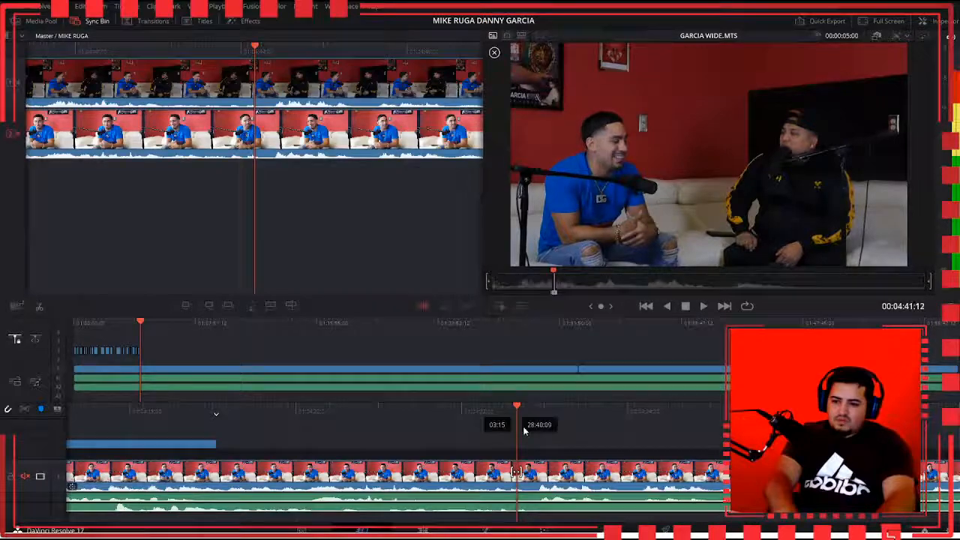
pyautogui.press('Escape')
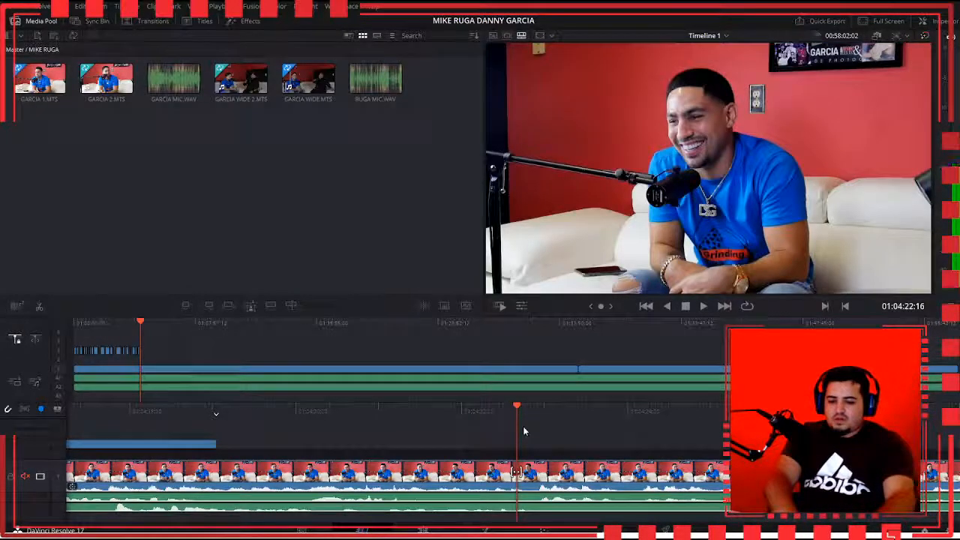
# Step: Return to the two-camera view, find the cut point at about 01:04:22:23 and place a Camera 1 cutaway there
pyautogui.press('q')
pyautogui.press('Left')
pyautogui.press('Left')
pyautogui.press('Left')
pyautogui.press('Left')
pyautogui.press('Left')
pyautogui.press('Left')
pyautogui.press('Left')
pyautogui.press('Left')
pyautogui.press('Left')
pyautogui.press('Left')
pyautogui.press('Left')
pyautogui.press('Left')
pyautogui.press('Left')
pyautogui.press('Left')
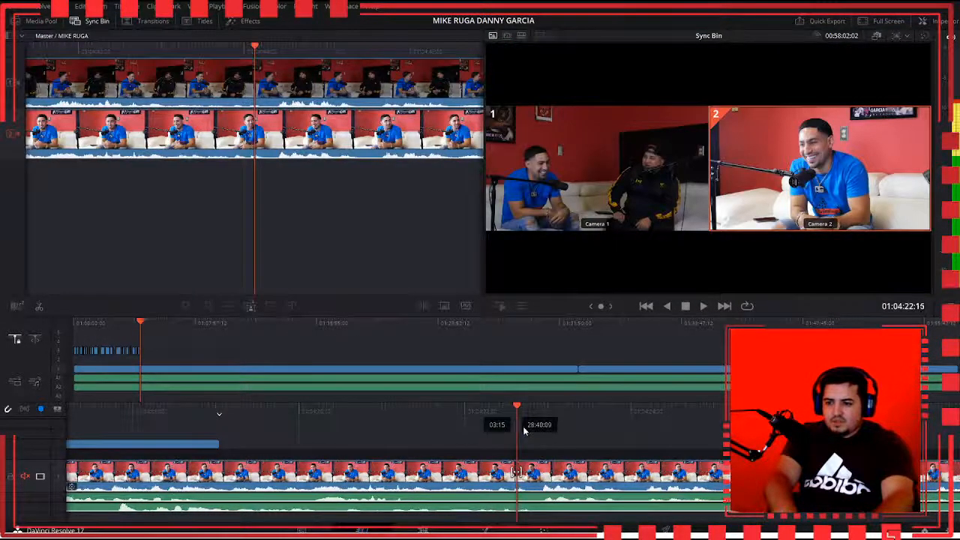
pyautogui.press('space')
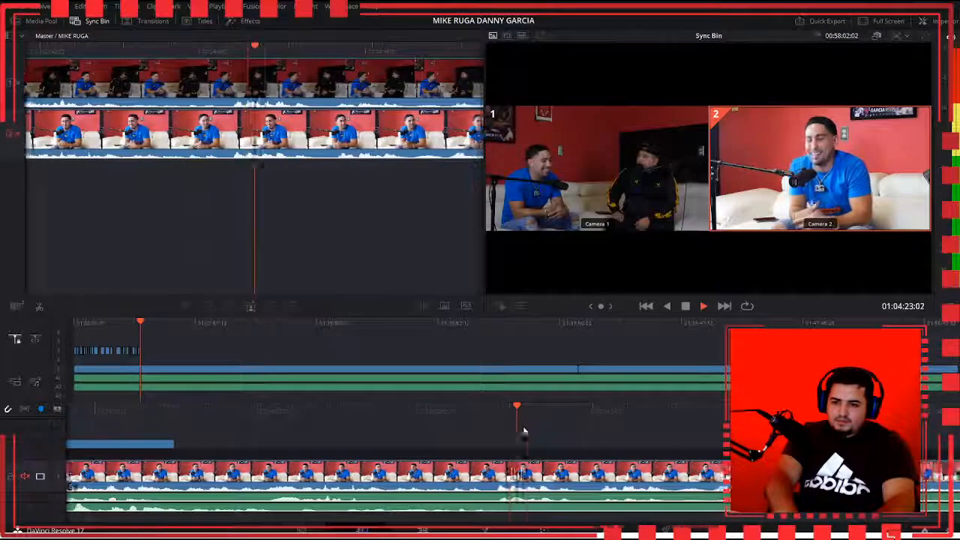
pyautogui.press('Right')
pyautogui.press('Right')
pyautogui.press('Right')
pyautogui.press('Right')
pyautogui.press('Right')
pyautogui.press('Right')
pyautogui.press('Right')
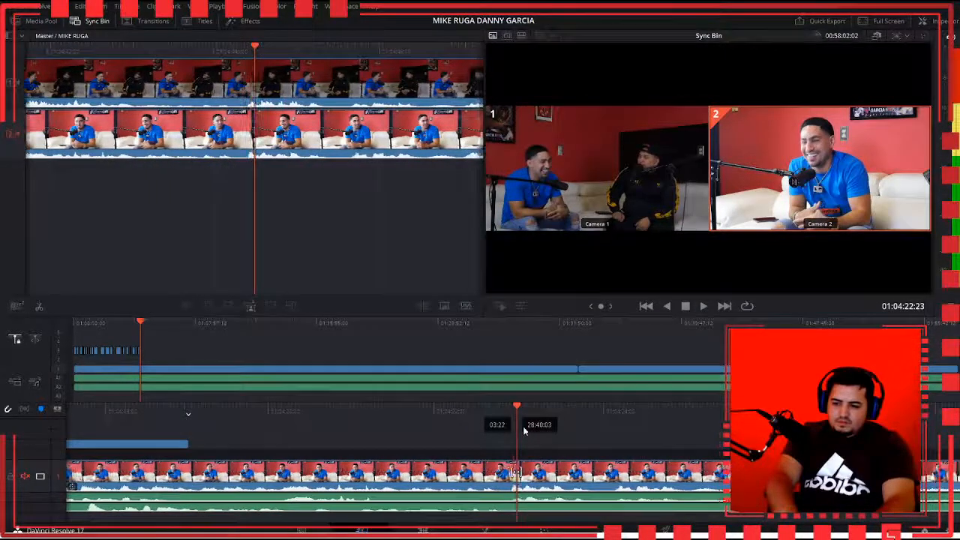
pyautogui.press('1')
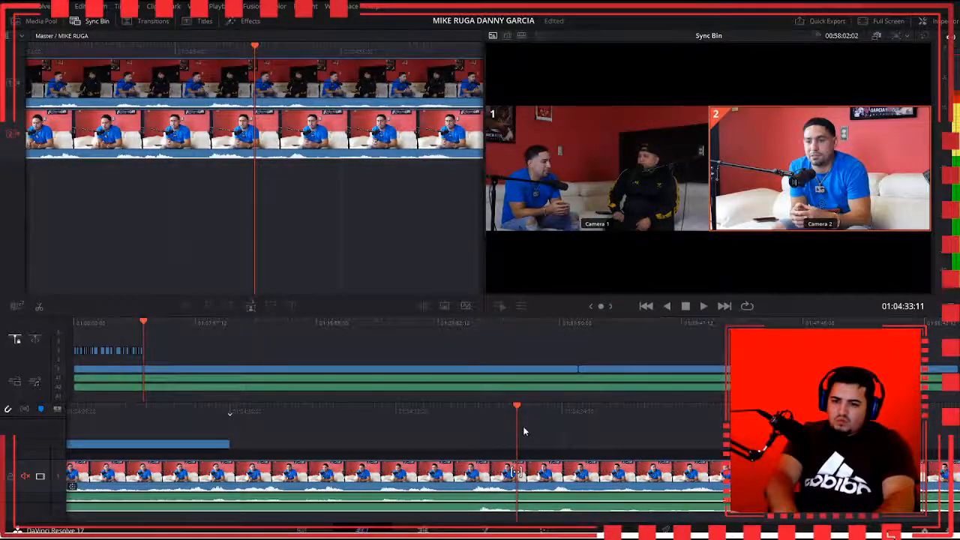
# Step: Review the new cutaway's ending in playback and trim its end back to about 01:04:28:23
pyautogui.click(523, 432)
pyautogui.press('space')
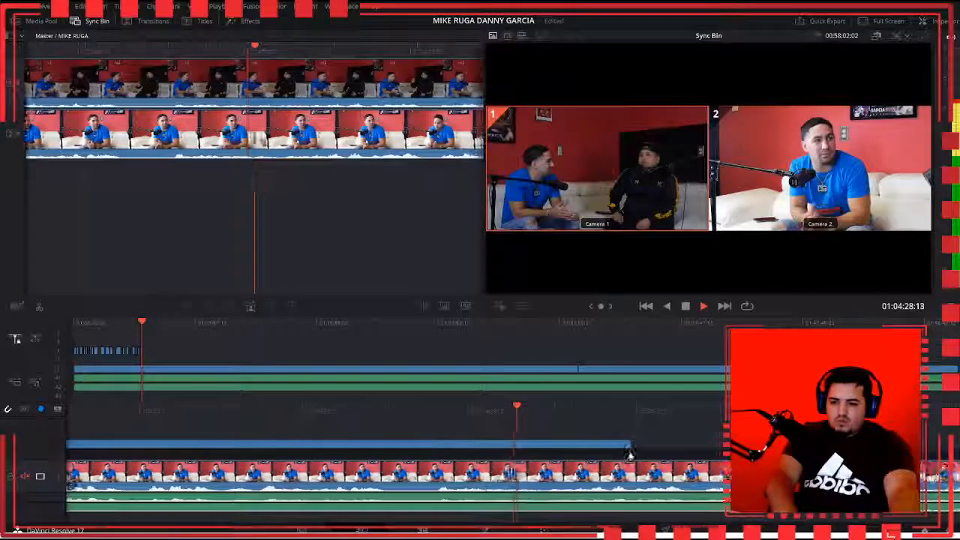
pyautogui.moveTo(595, 449); pyautogui.dragTo(515, 440)
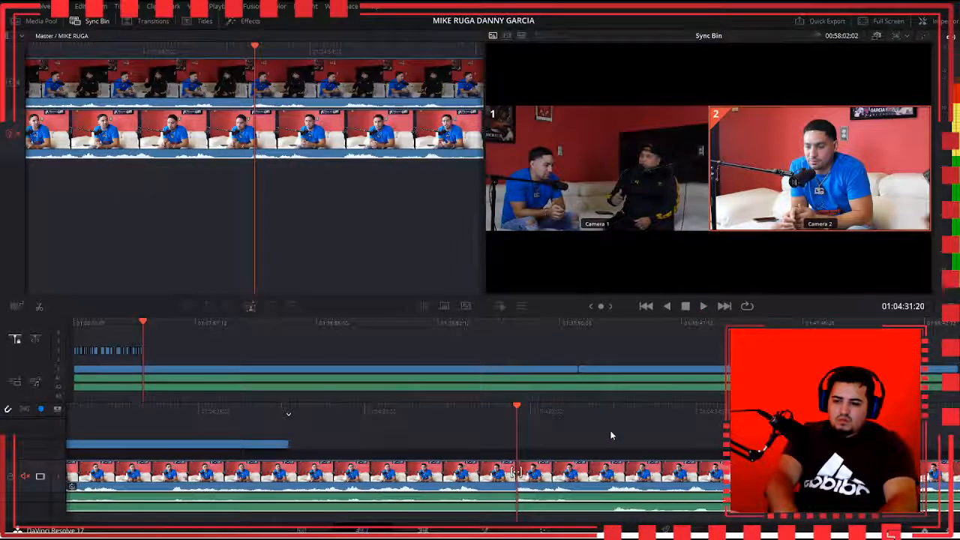
# Step: Place a Camera 1 cutaway at about 01:04:31:20 and adjust its end frame by frame to a length of about 4 seconds
pyautogui.click(610, 430)
pyautogui.press(',')
pyautogui.press(',')
pyautogui.press(',')
pyautogui.press(',')
pyautogui.press(',')
pyautogui.press(',')
pyautogui.press(',')
pyautogui.press(',')
pyautogui.press(',')
pyautogui.press(',')
pyautogui.press(',')
pyautogui.press(',')
pyautogui.press(',')
pyautogui.press(',')
pyautogui.press(',')
pyautogui.press(',')
pyautogui.press(',')
pyautogui.press(',')
pyautogui.press(',')
pyautogui.press(',')
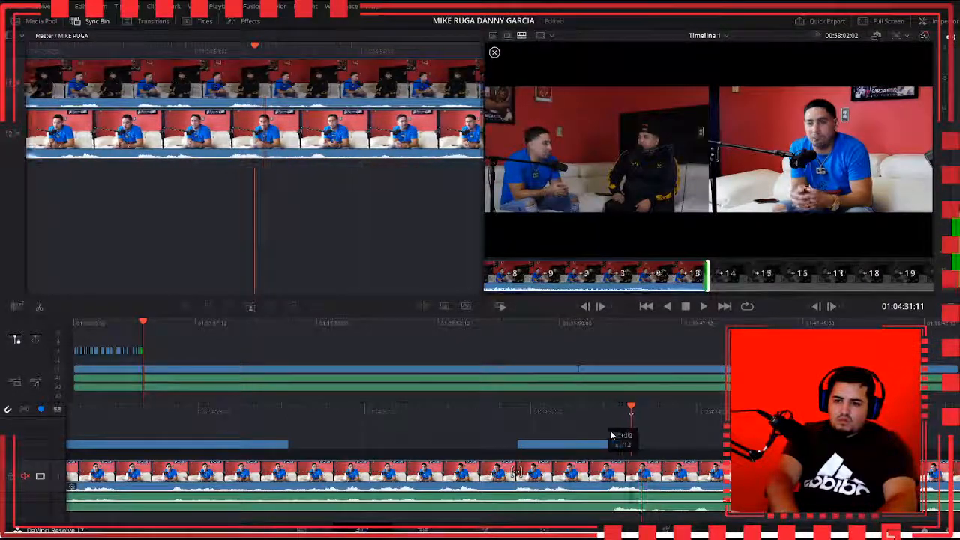
pyautogui.press('.')
pyautogui.press('.')
pyautogui.press('.')
pyautogui.press('.')
pyautogui.press('.')
pyautogui.press('.')
pyautogui.press('.')
pyautogui.press('.')
pyautogui.press('.')
pyautogui.press('.')
pyautogui.press('.')
pyautogui.press('.')
pyautogui.press('.')
pyautogui.press('.')
pyautogui.press('.')
pyautogui.press('.')
pyautogui.press('.')
pyautogui.press('.')
pyautogui.press('.')
pyautogui.press('.')
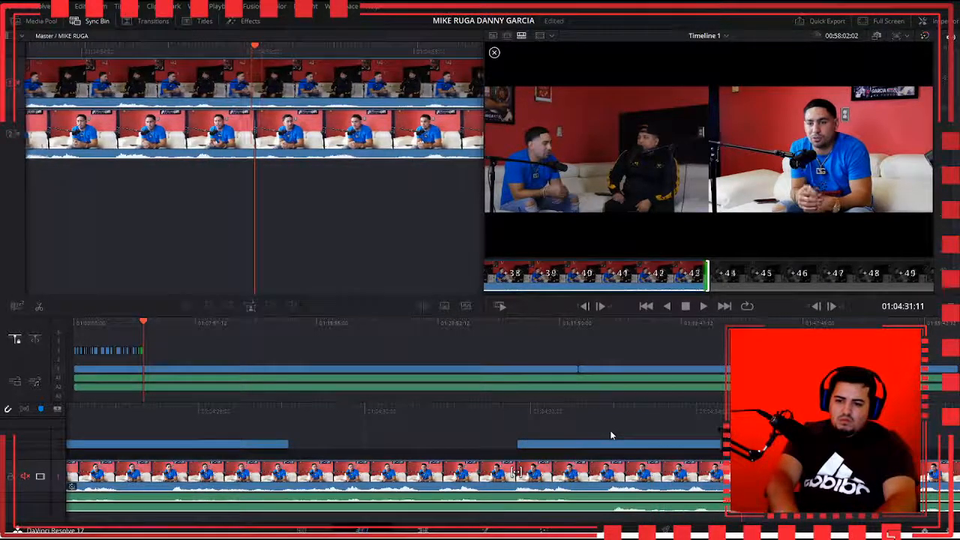
pyautogui.press('.')
pyautogui.press('.')
pyautogui.press('.')
pyautogui.press('.')
pyautogui.press('.')
pyautogui.press('.')
pyautogui.press('.')
pyautogui.press('.')
pyautogui.press('.')
pyautogui.press('.')
pyautogui.press('.')
pyautogui.press('.')
pyautogui.press('.')
pyautogui.press('.')
pyautogui.press('.')
pyautogui.press('.')
pyautogui.press('.')
pyautogui.press('.')
pyautogui.press('.')
pyautogui.press('.')
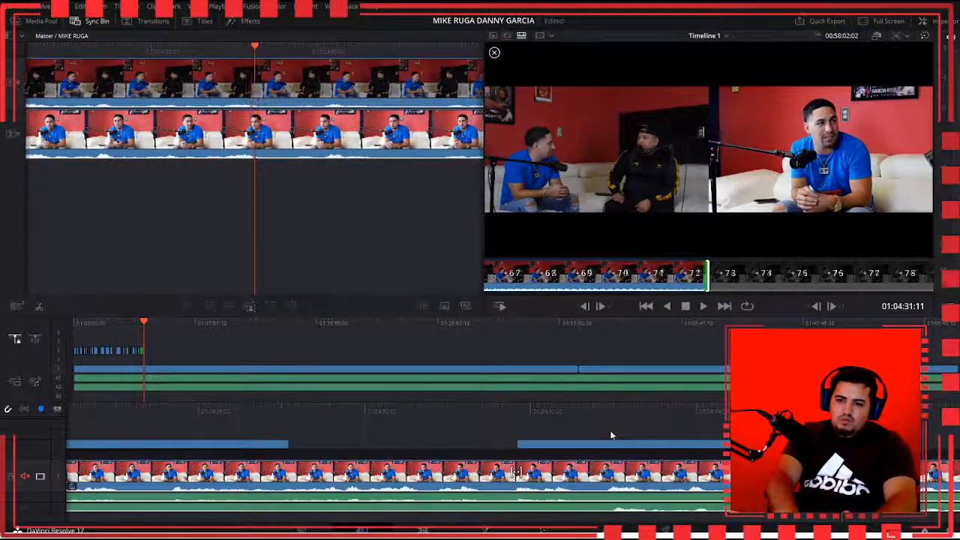
# Step: Play on to 01:04:42:08, place a Camera 1 cutaway there and shorten it to a length of about 02:23
pyautogui.press('space')
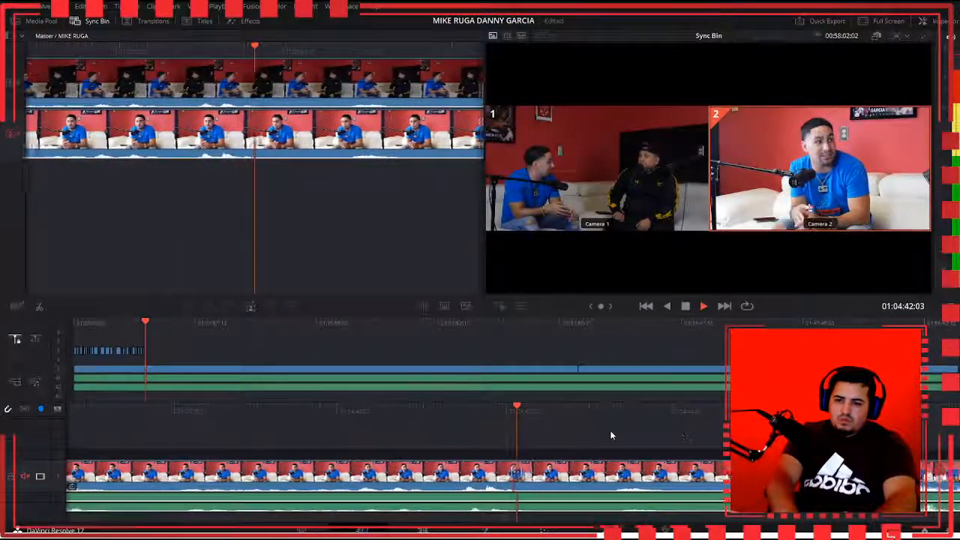
pyautogui.press('space')
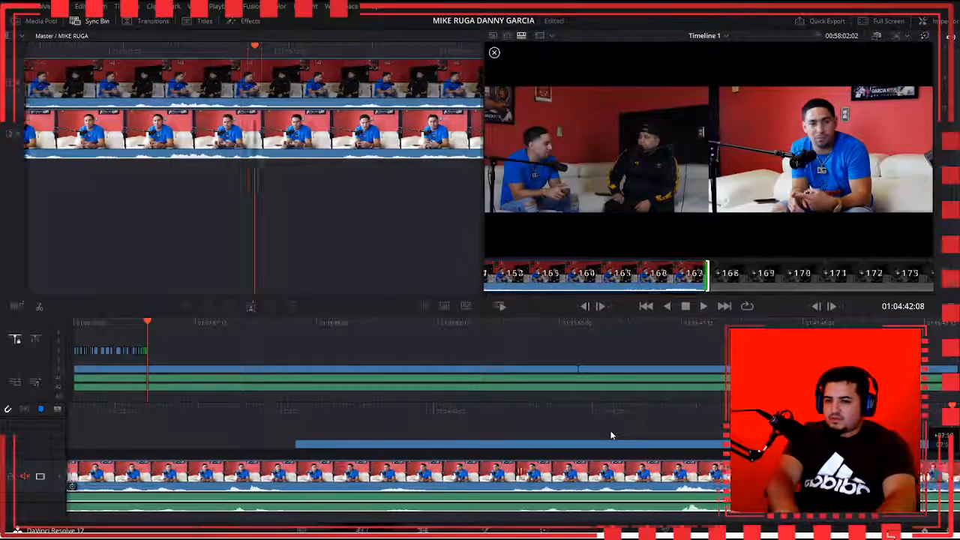
pyautogui.press(',')
pyautogui.press(',')
pyautogui.press(',')
pyautogui.press(',')
pyautogui.press(',')
pyautogui.press(',')
pyautogui.press(',')
pyautogui.press(',')
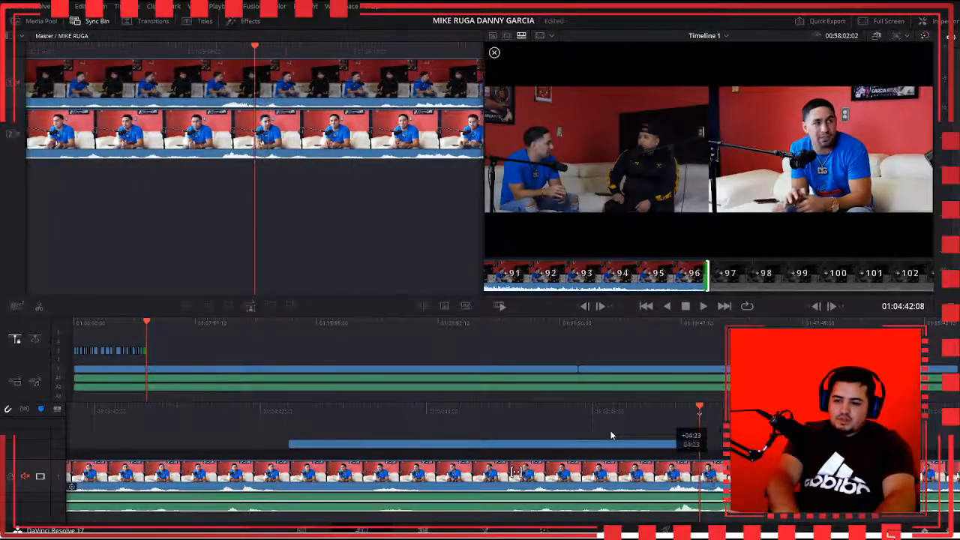
pyautogui.press(',')
pyautogui.press(',')
pyautogui.press(',')
pyautogui.press(',')
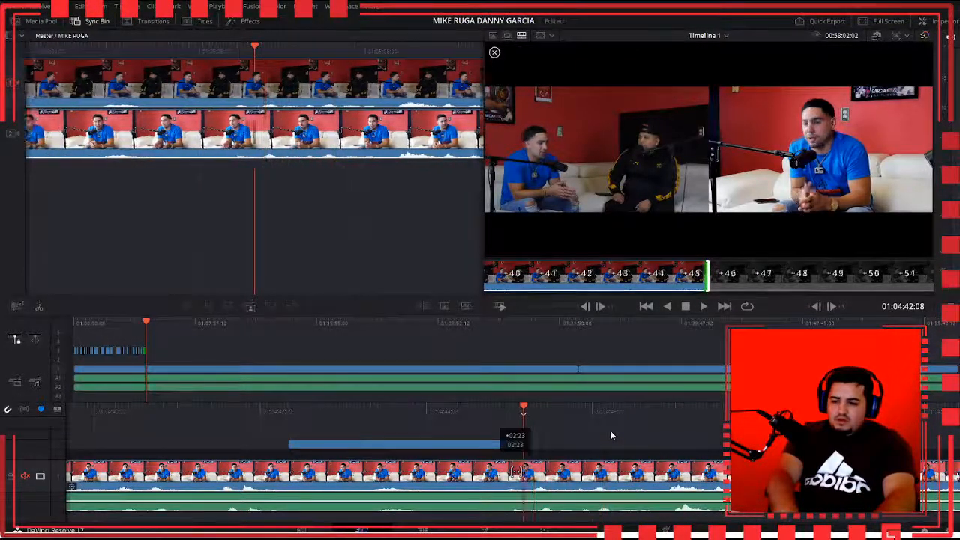
# Step: Adjust the end of the Camera 1 cutaway at 01:04:42:08 frame by frame to a length of about 05:18
pyautogui.press('.')
pyautogui.press('.')
pyautogui.press('.')
pyautogui.press('.')
pyautogui.press('.')
pyautogui.press('.')
pyautogui.press('.')
pyautogui.press('.')
pyautogui.press('.')
pyautogui.press('.')
pyautogui.press('.')
pyautogui.press('.')
pyautogui.press('.')
pyautogui.press('.')
pyautogui.press('.')
pyautogui.press('.')
pyautogui.press('.')
pyautogui.press('.')
pyautogui.press('.')
pyautogui.press('.')
pyautogui.press('.')
pyautogui.press('.')
pyautogui.press('.')
pyautogui.press('.')
pyautogui.press('.')
pyautogui.press('.')
pyautogui.press('.')
pyautogui.press('.')
pyautogui.press('.')
pyautogui.press('.')
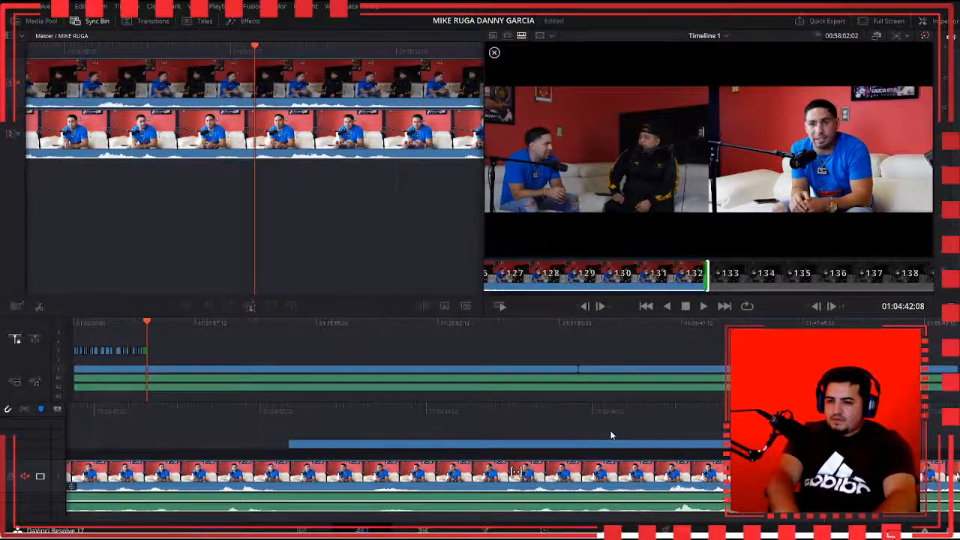
pyautogui.press('.')
pyautogui.press('.')
pyautogui.press('.')
pyautogui.press('.')
pyautogui.press('.')
pyautogui.press('.')
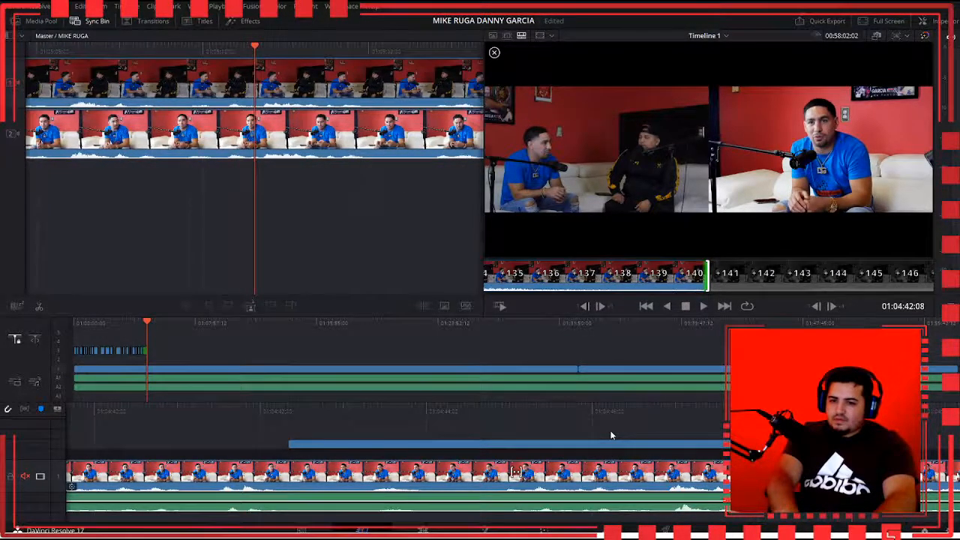
pyautogui.press('.')
pyautogui.press('.')
pyautogui.press('.')
pyautogui.press('.')
pyautogui.press('.')
pyautogui.press('.')
pyautogui.press('.')
pyautogui.press('.')
pyautogui.press('.')
pyautogui.press('.')
pyautogui.press('.')
pyautogui.press('.')
pyautogui.press('.')
pyautogui.press('.')
pyautogui.press('.')
pyautogui.press('.')
pyautogui.press('.')
pyautogui.press('.')
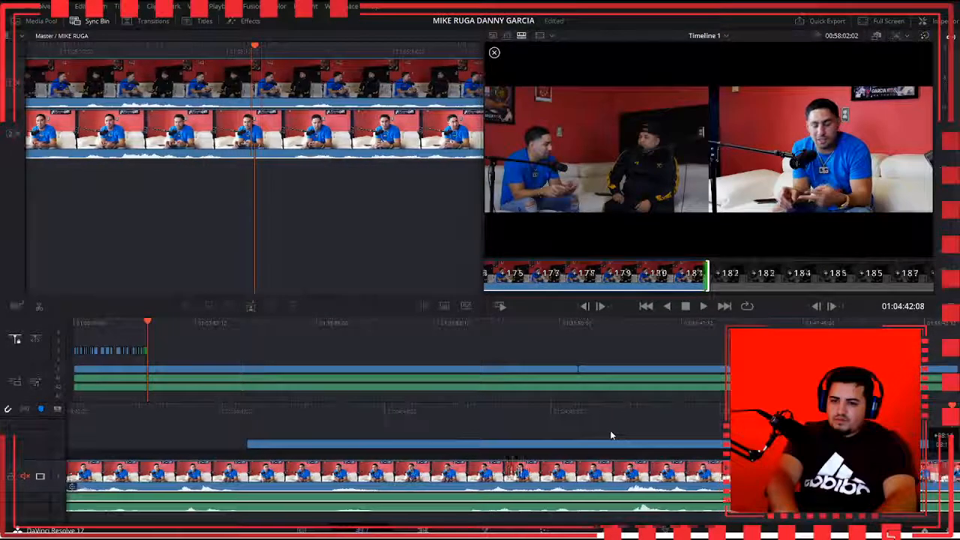
pyautogui.press('.')
pyautogui.press('.')
pyautogui.press('.')
pyautogui.press('.')
pyautogui.press('.')
pyautogui.press('.')
pyautogui.press('.')
pyautogui.press('.')
pyautogui.press('.')
pyautogui.press('.')
pyautogui.press('.')
pyautogui.press('.')
pyautogui.press('.')
pyautogui.press('.')
pyautogui.press('.')
pyautogui.press('.')
pyautogui.press('.')
pyautogui.press('.')
pyautogui.press('.')
pyautogui.press('.')
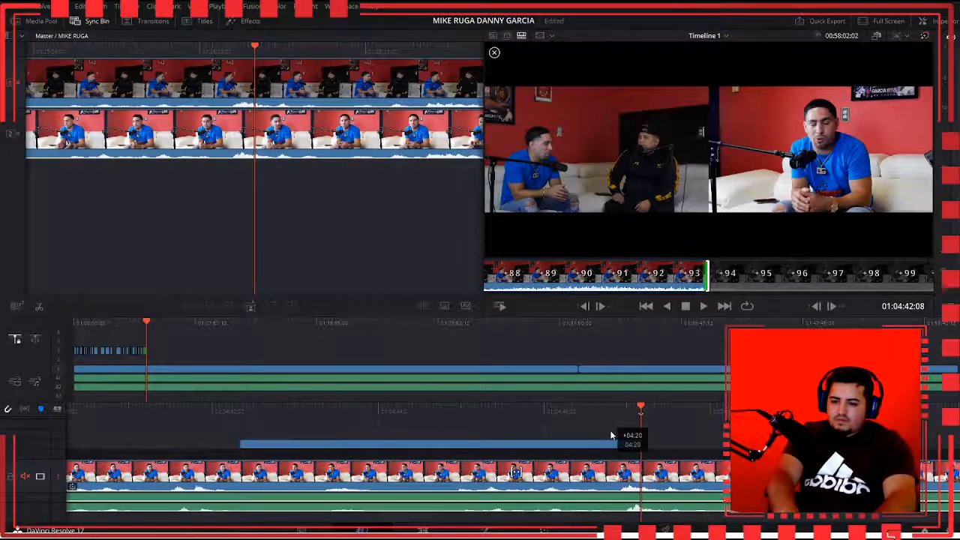
pyautogui.press('.')
pyautogui.press('.')
pyautogui.press('.')
pyautogui.press('.')
pyautogui.press('.')
pyautogui.press('.')
pyautogui.press('.')
pyautogui.press('.')
pyautogui.press('.')
pyautogui.press('.')
pyautogui.press('.')
pyautogui.press('.')
pyautogui.press('.')
pyautogui.press('.')
pyautogui.press('.')
pyautogui.press('.')
pyautogui.press('.')
pyautogui.press('.')
pyautogui.press('.')
pyautogui.press('.')
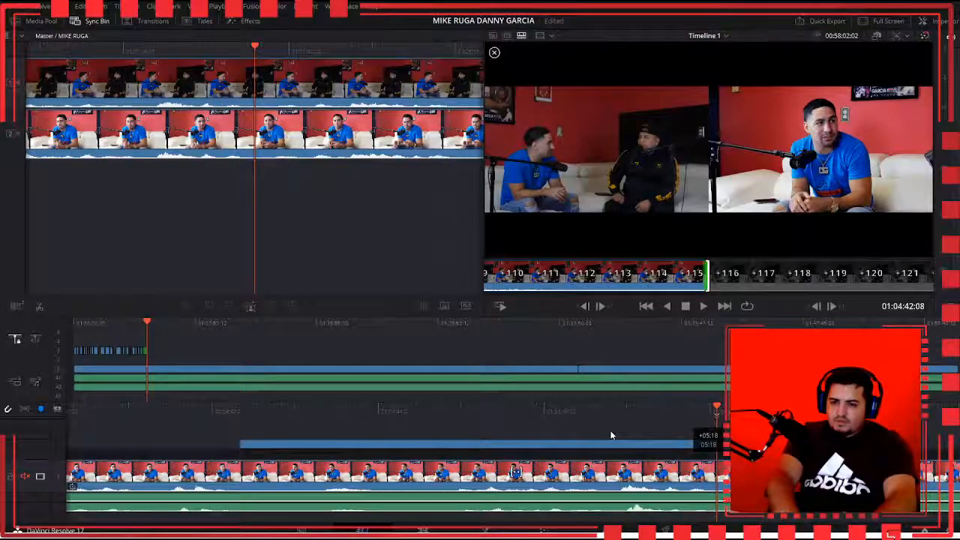
pyautogui.press('space')
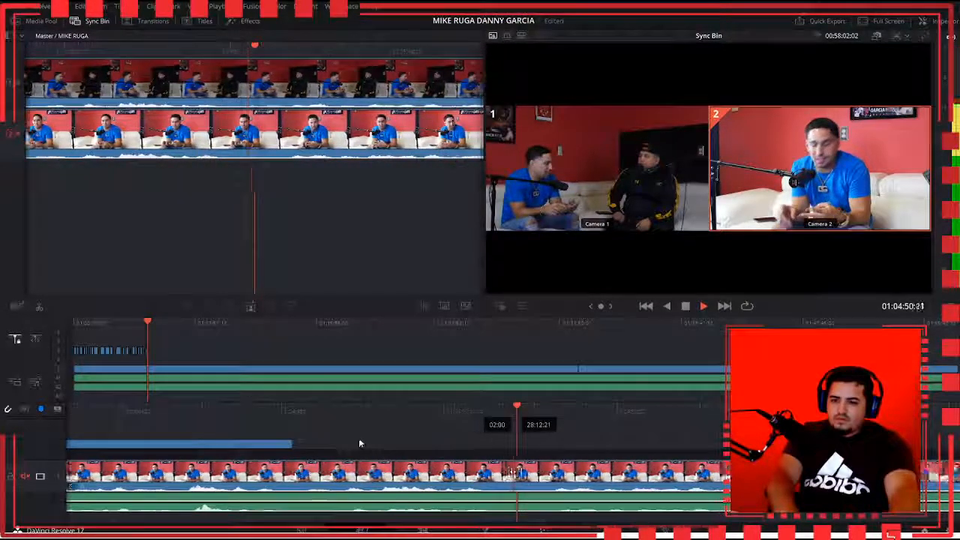
# Step: Review the cutaways placed so far across the multitrack timeline on the Edit page
pyautogui.hotkey('shift', '4')
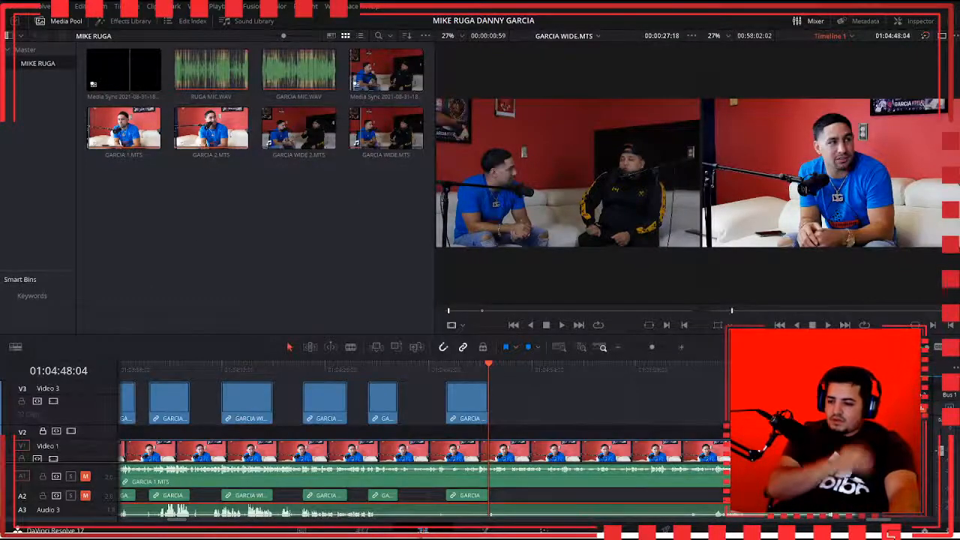
pyautogui.scroll(-2, 438, 446)
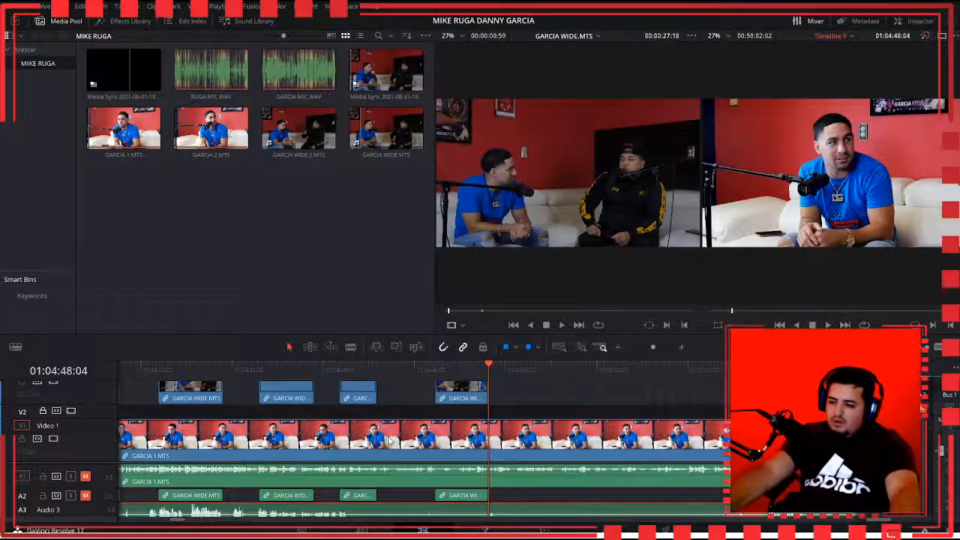
pyautogui.scroll(2, 385, 442)
pyautogui.scroll(-10, 360, 438)
pyautogui.scroll(5, 361, 438)
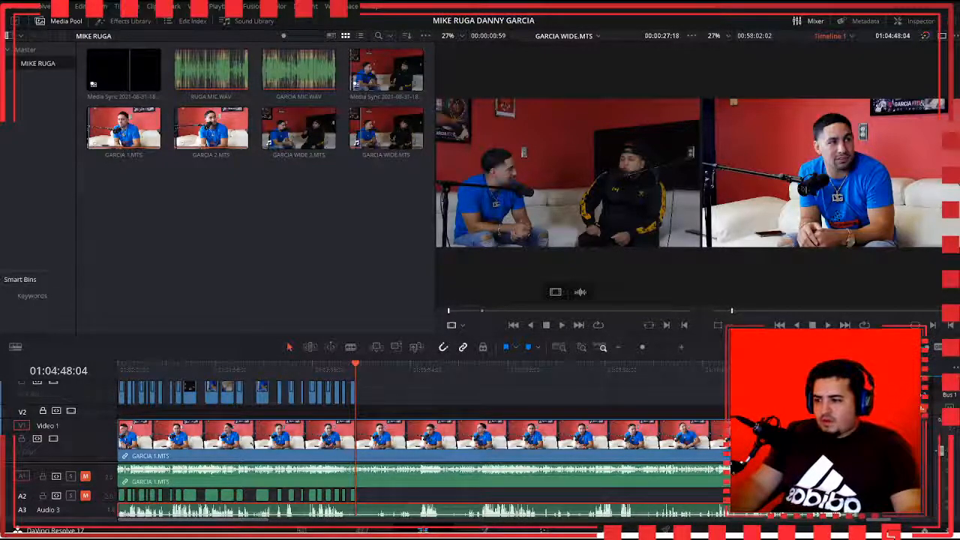
pyautogui.press('space')
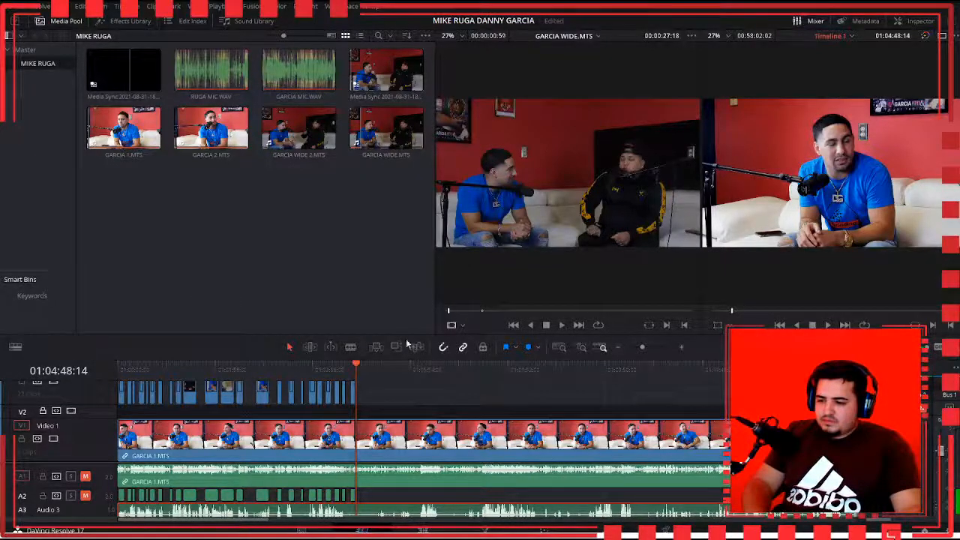
# Step: Return to the two-camera view on the Cut page and place a Camera 1 cutaway at 01:04:53:16
pyautogui.hotkey('shift', '3')
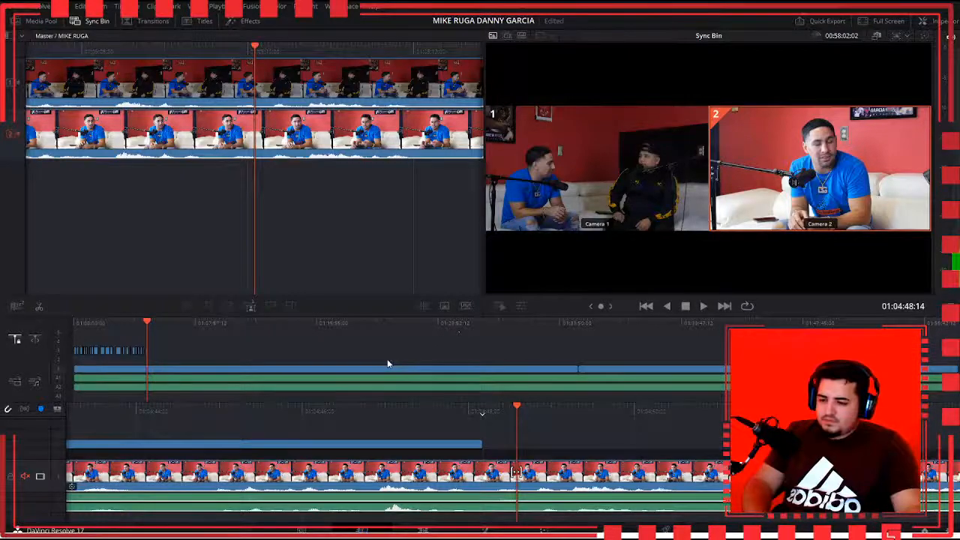
pyautogui.scroll(5, 387, 363)
pyautogui.press('space')
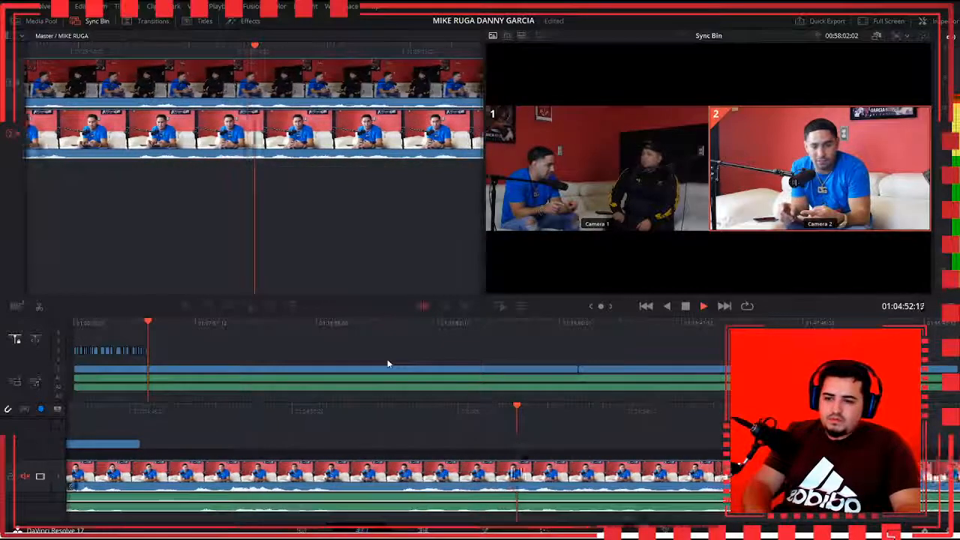
pyautogui.press('space')
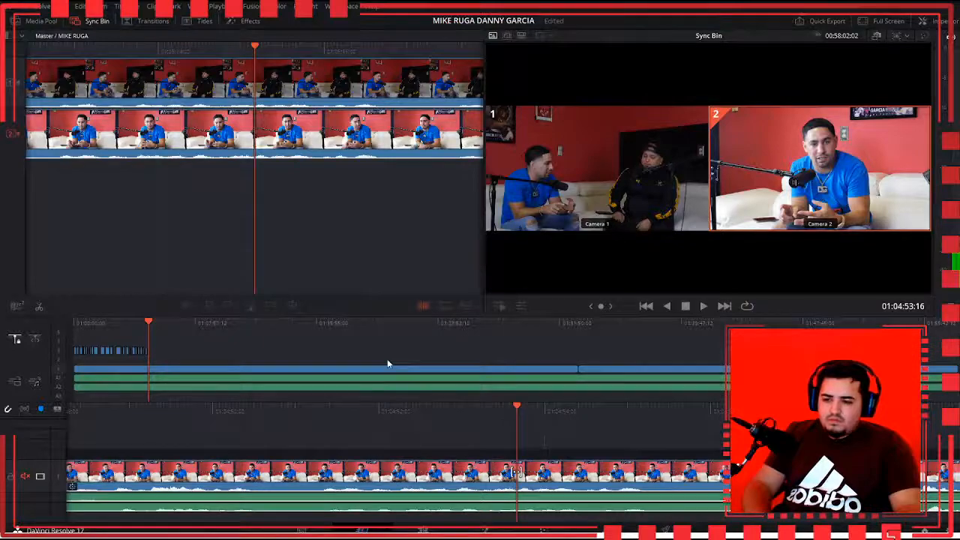
pyautogui.press('1')
# Step: Adjust the end of the cutaway at 01:04:53:16 to a length of about 6 seconds
pyautogui.scroll(-10, 388, 364)
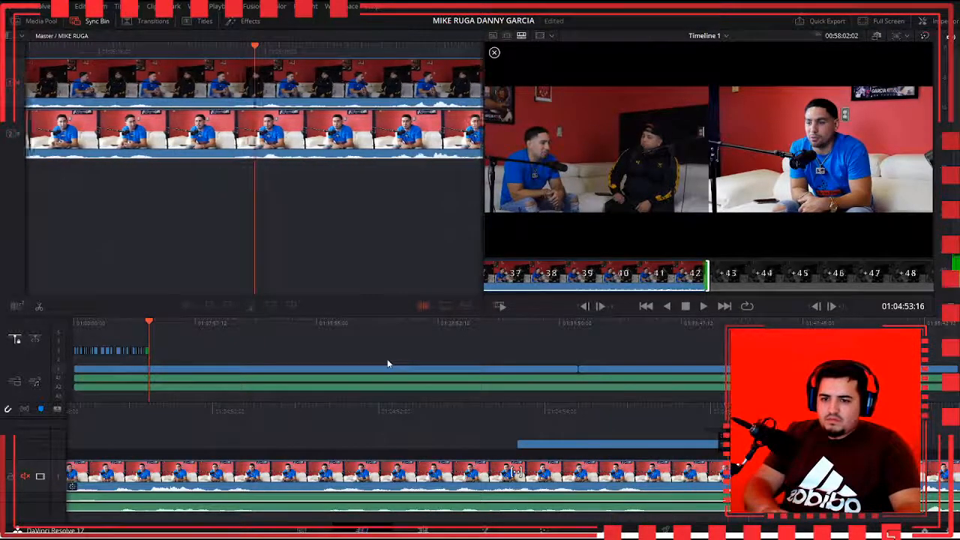
pyautogui.scroll(-10, 387, 364)
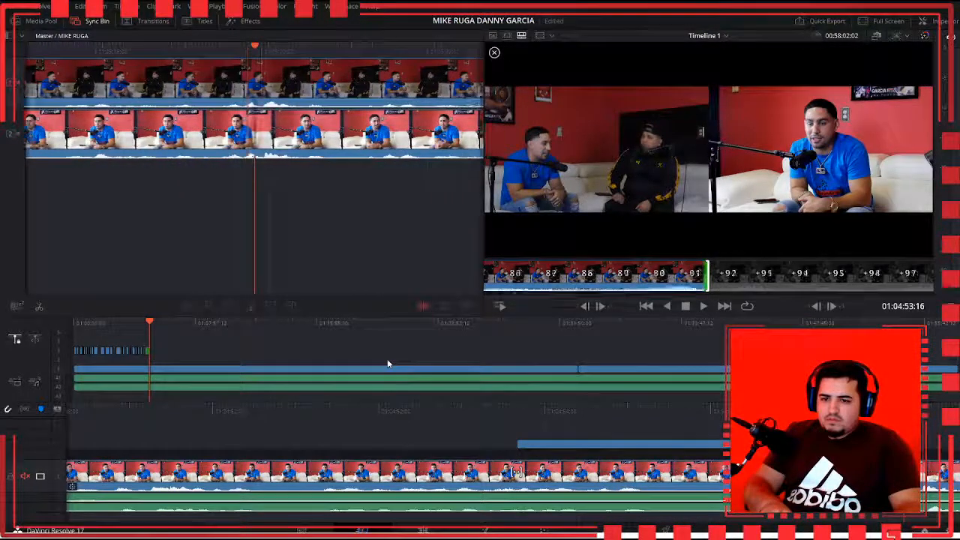
pyautogui.scroll(-10, 387, 364)
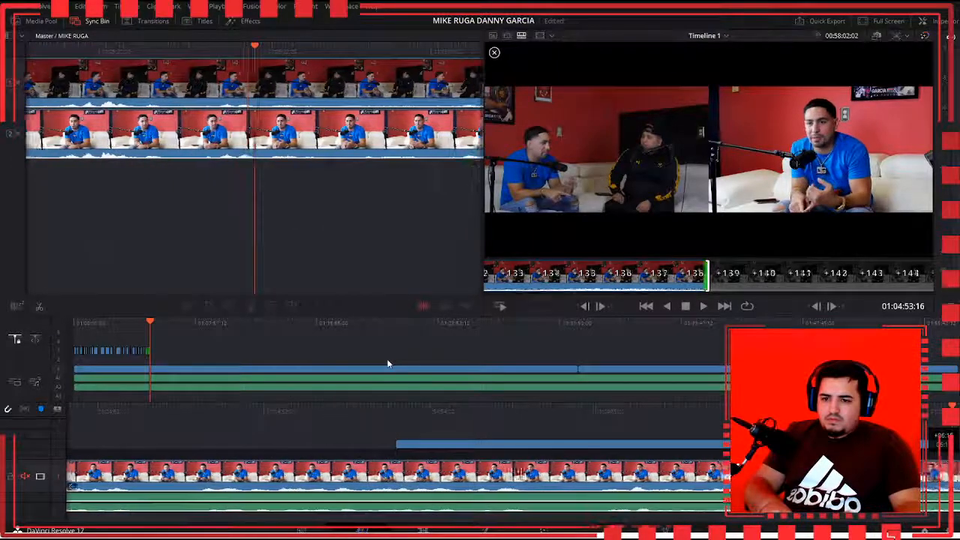
pyautogui.scroll(-10, 388, 364)
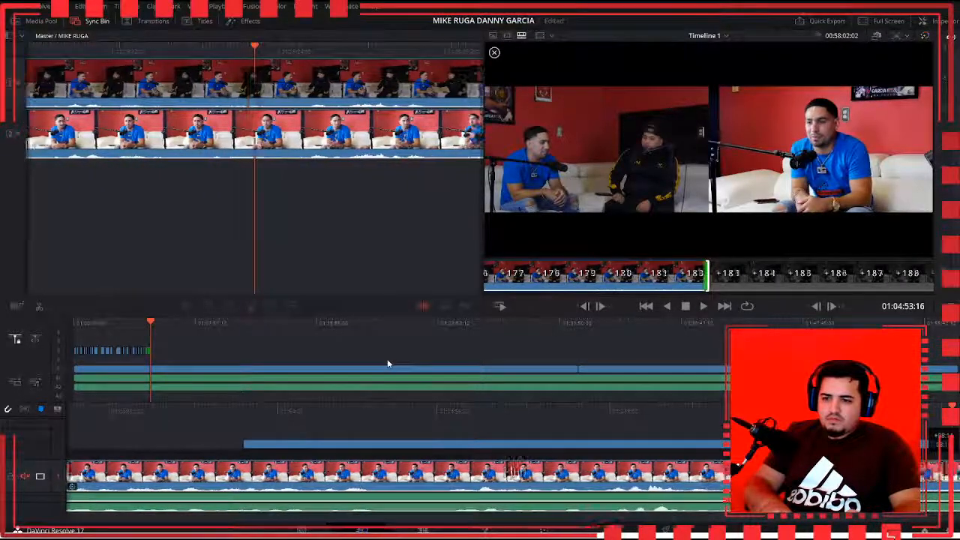
pyautogui.scroll(15, 387, 364)
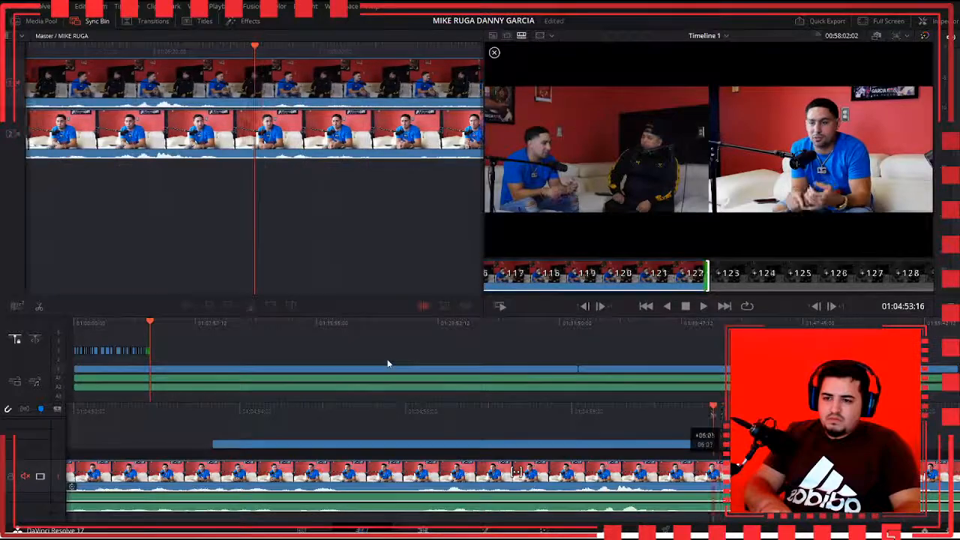
pyautogui.scroll(-2, 387, 364)
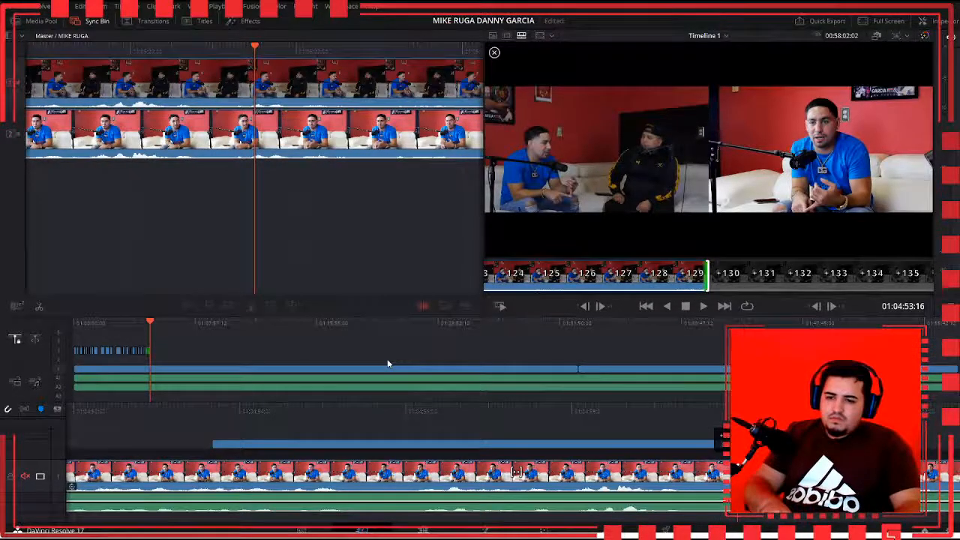
pyautogui.press('space')
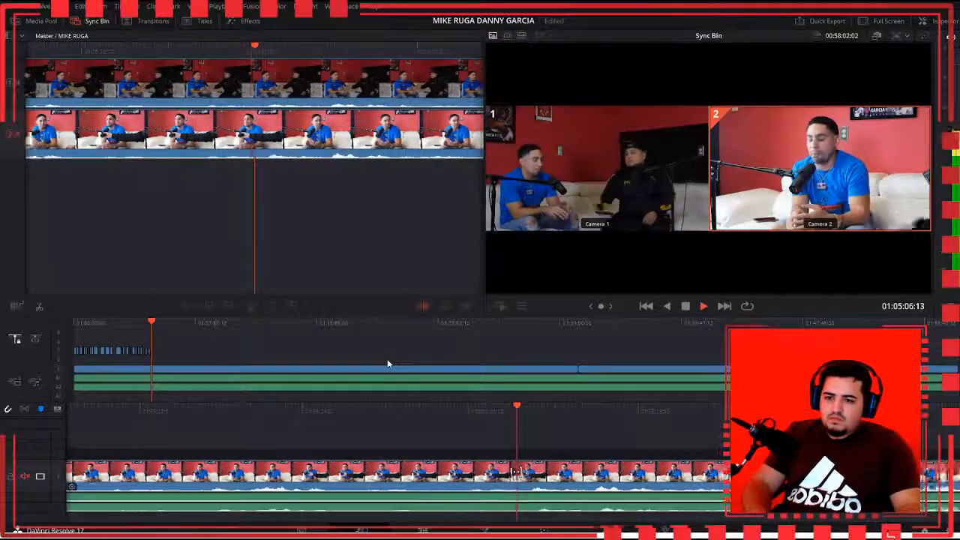
# Step: Find the cut point at about 01:05:07:13 frame by frame and place a Camera 1 cutaway there
pyautogui.press('space')
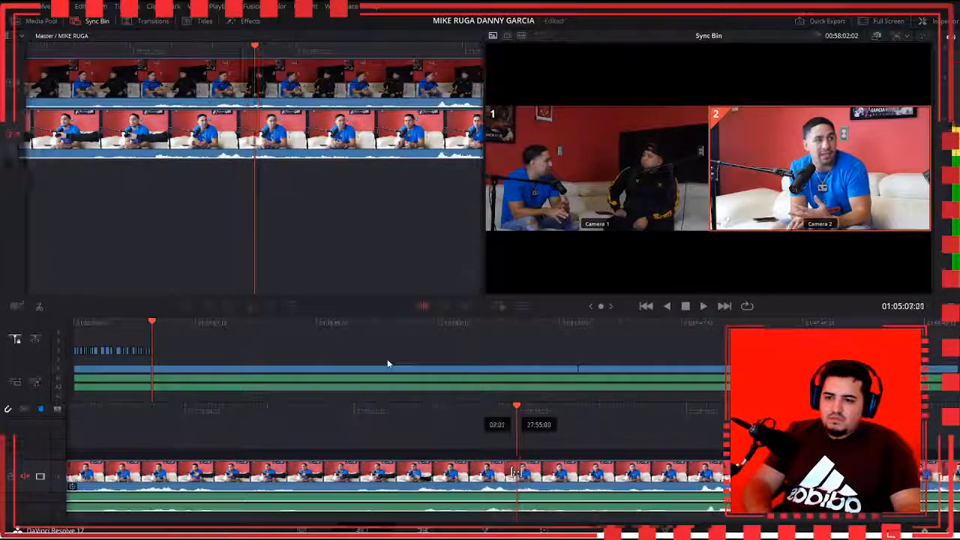
pyautogui.press('Left')
pyautogui.press('Left')
pyautogui.press('Left')
pyautogui.press('Left')
pyautogui.press('Right')
pyautogui.press('Right')
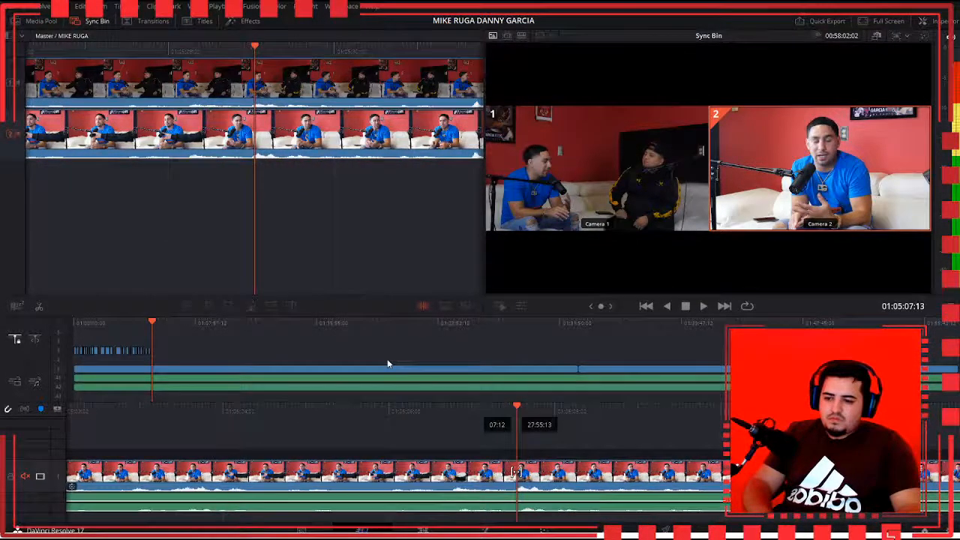
pyautogui.press('1')
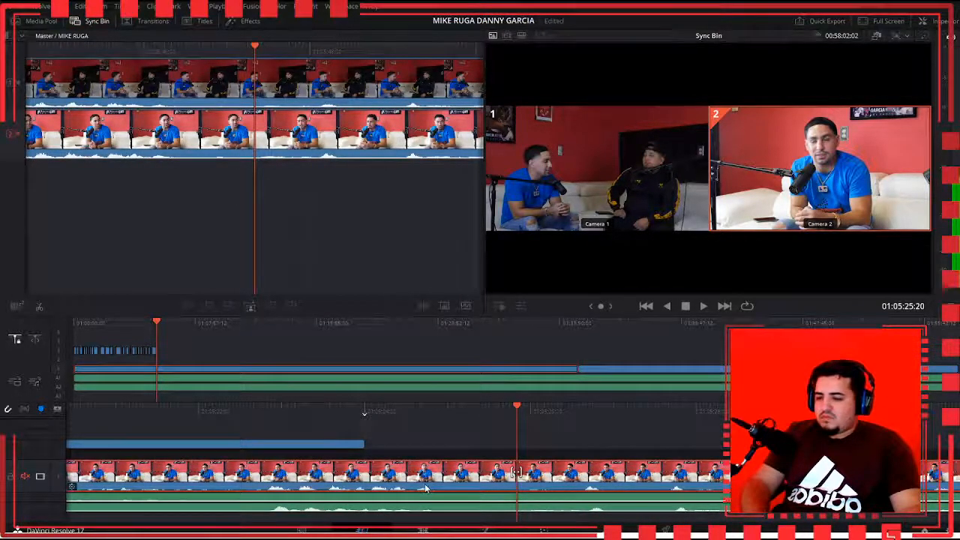
# Step: Examine the beginning of the timeline and its first edit point on the Edit page
pyautogui.click(422, 530)
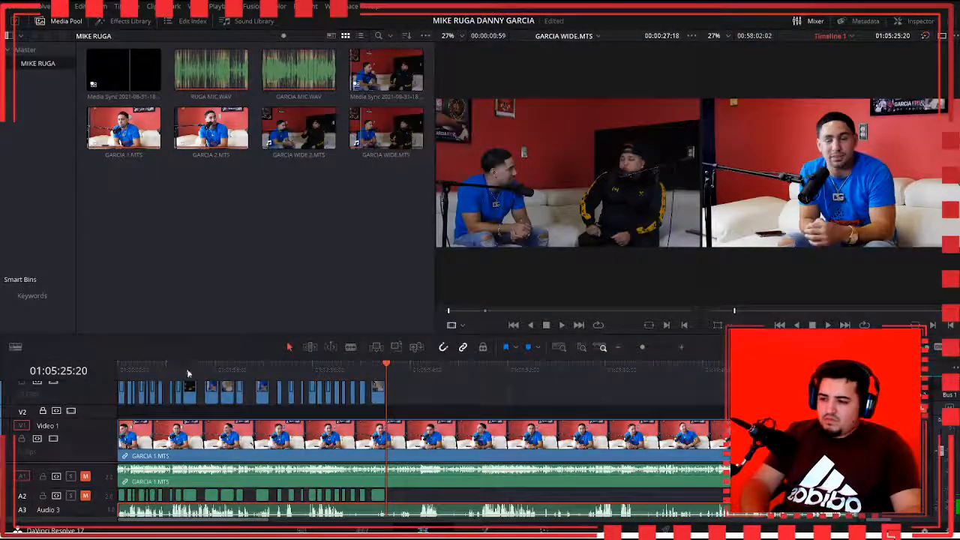
pyautogui.press('Home')
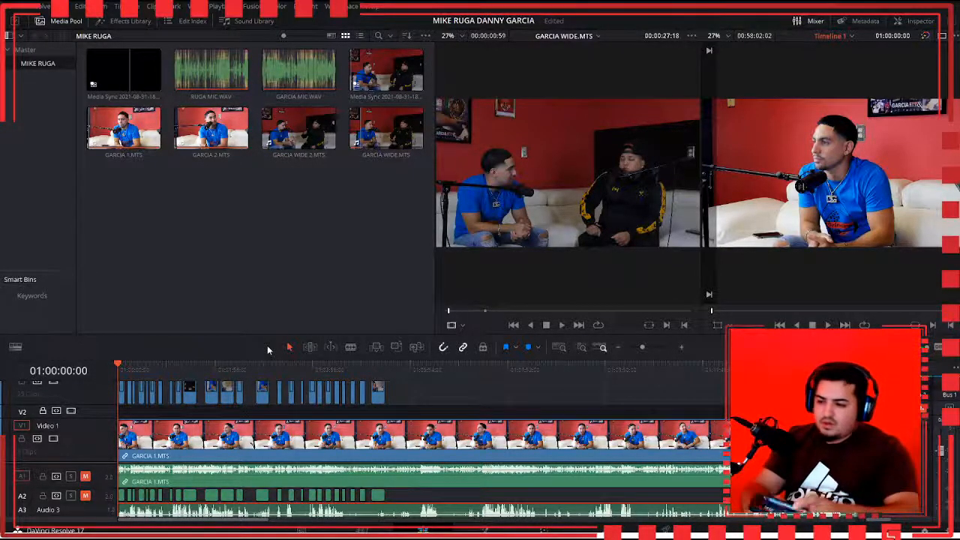
pyautogui.press('Down')
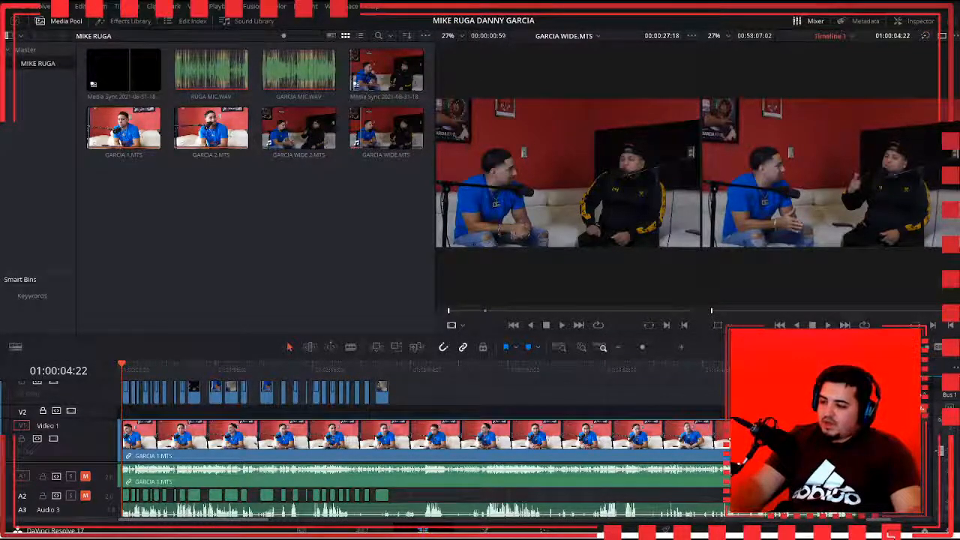
pyautogui.press('space')
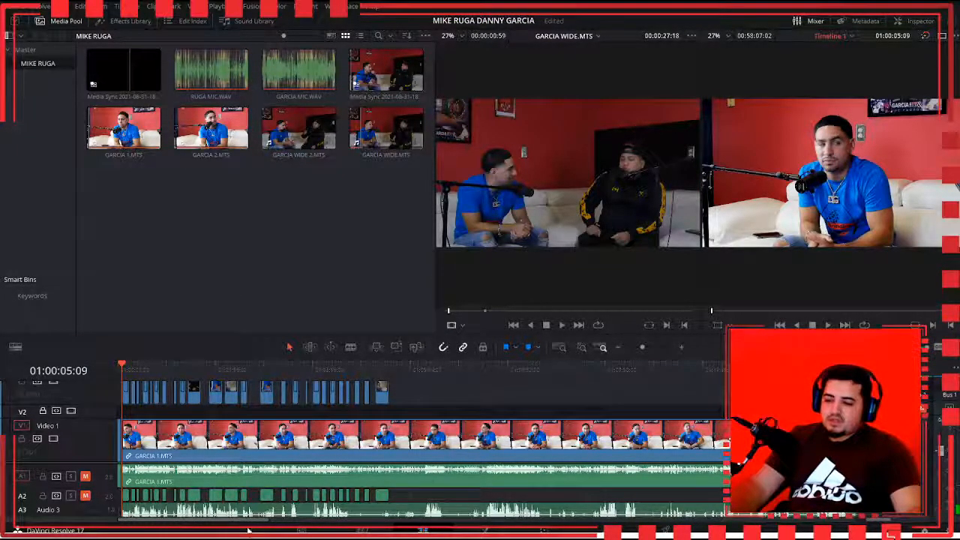
# Step: Play back the latest cutaways from 01:05:05:00 and check the footage after the last one
pyautogui.moveTo(247, 526); pyautogui.dragTo(290, 527)
pyautogui.click(369, 367)
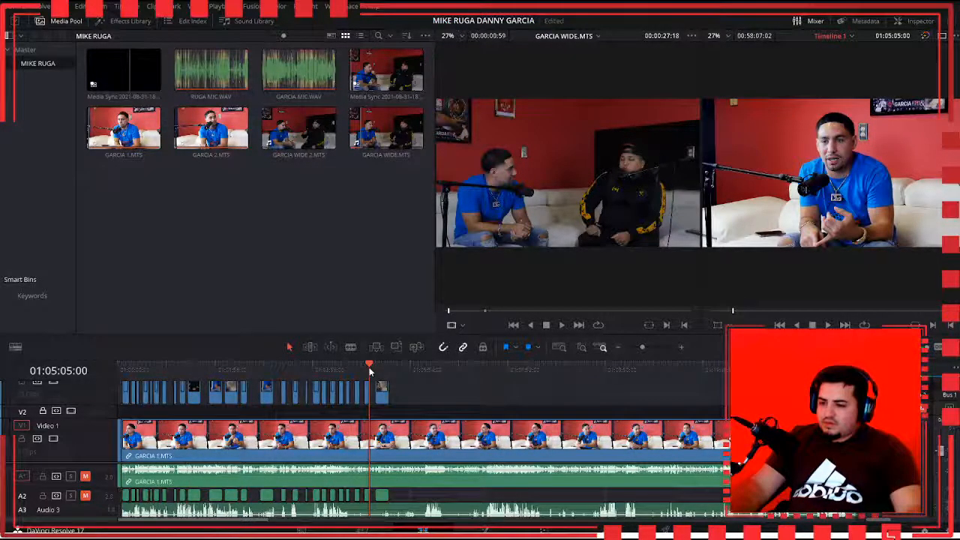
pyautogui.press('space')
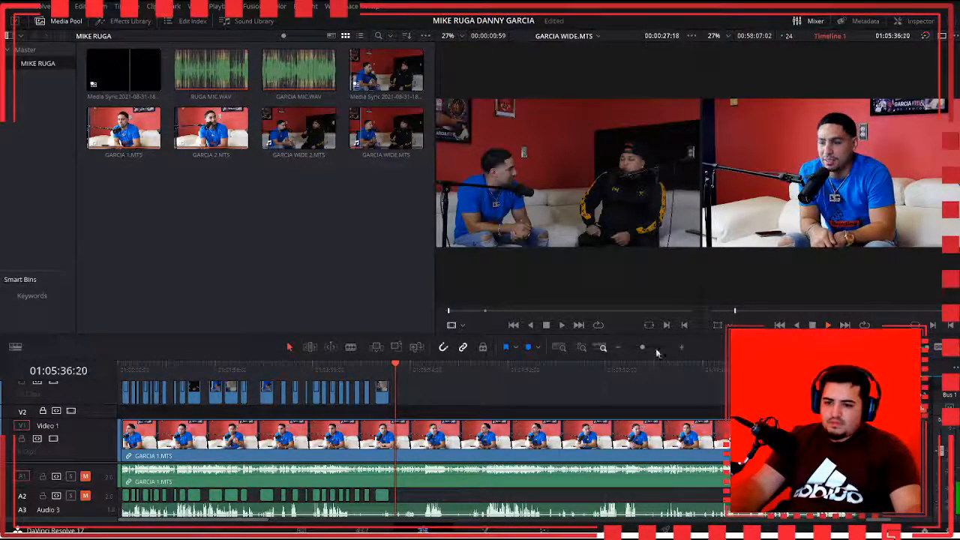
pyautogui.moveTo(391, 372); pyautogui.dragTo(386, 365)
pyautogui.press('space')
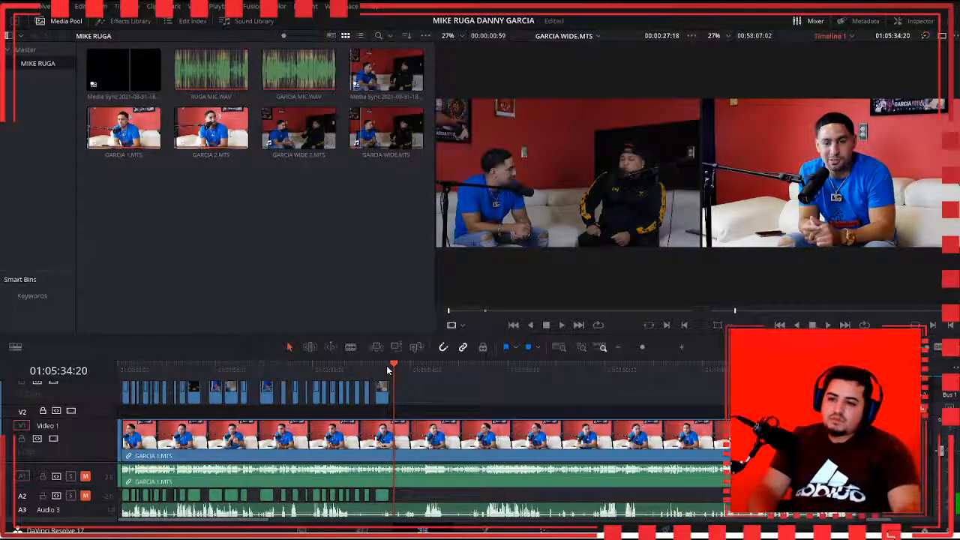
# Step: Return to the two-camera view, find the cut point at 01:05:42:09 and place a Camera 1 cutaway there
pyautogui.click(368, 530)
pyautogui.press('space')
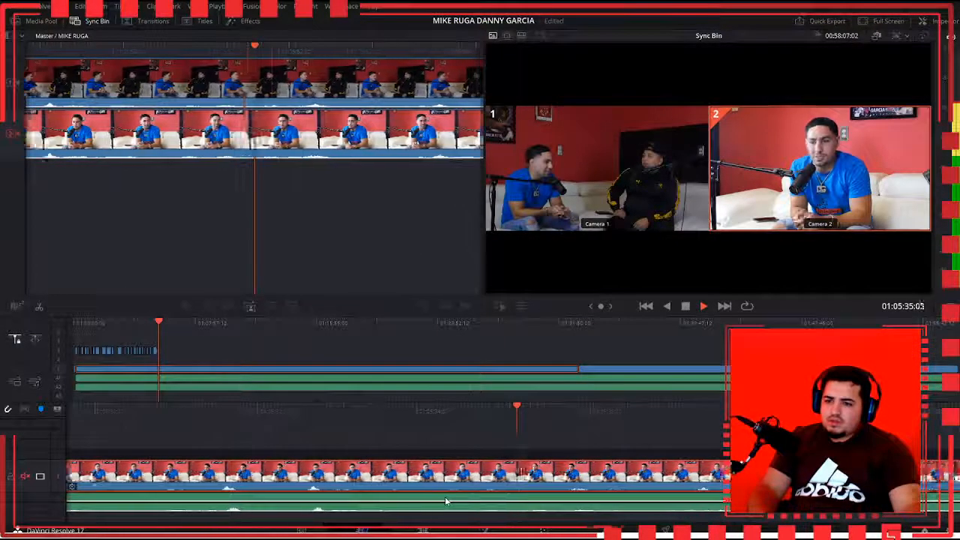
pyautogui.press('space')
pyautogui.scroll(5, 381, 458)
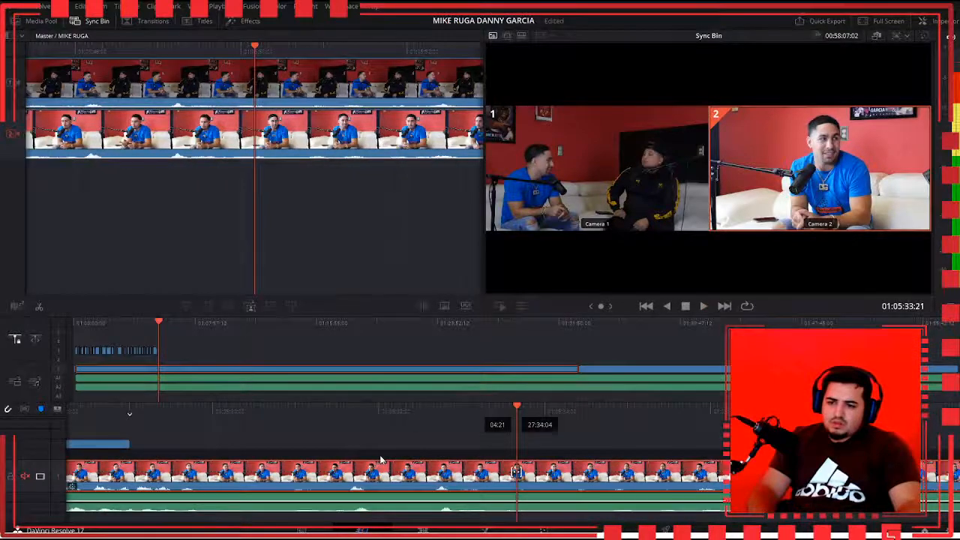
pyautogui.press('space')
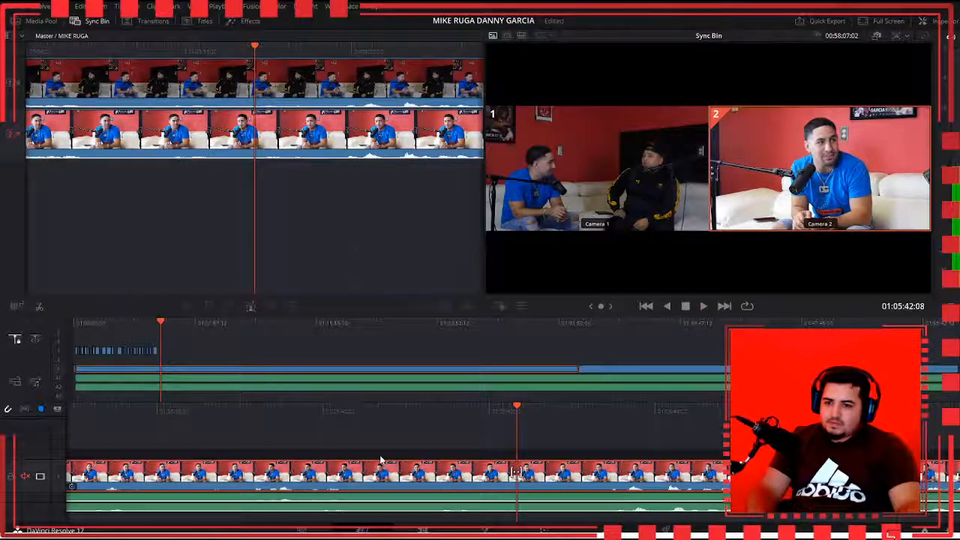
pyautogui.press('1')
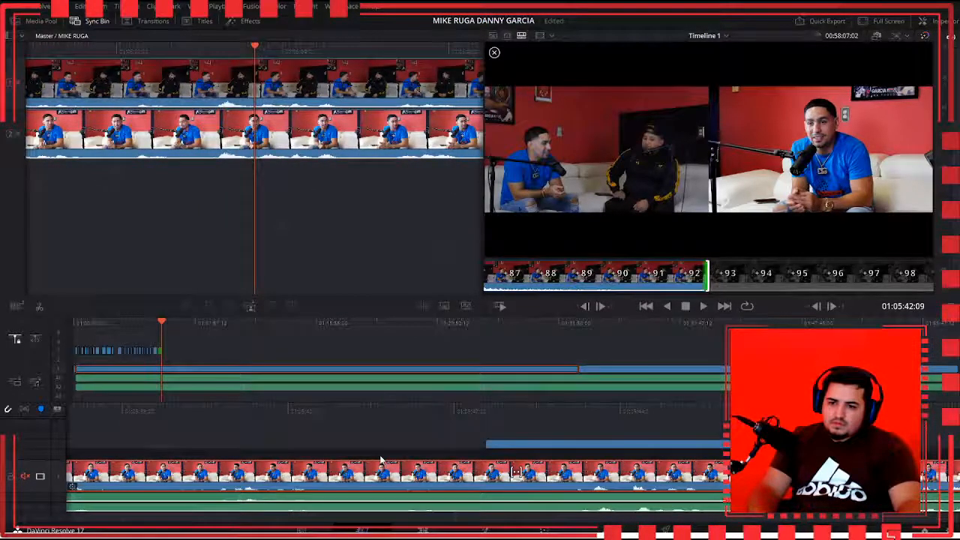
pyautogui.press('space')
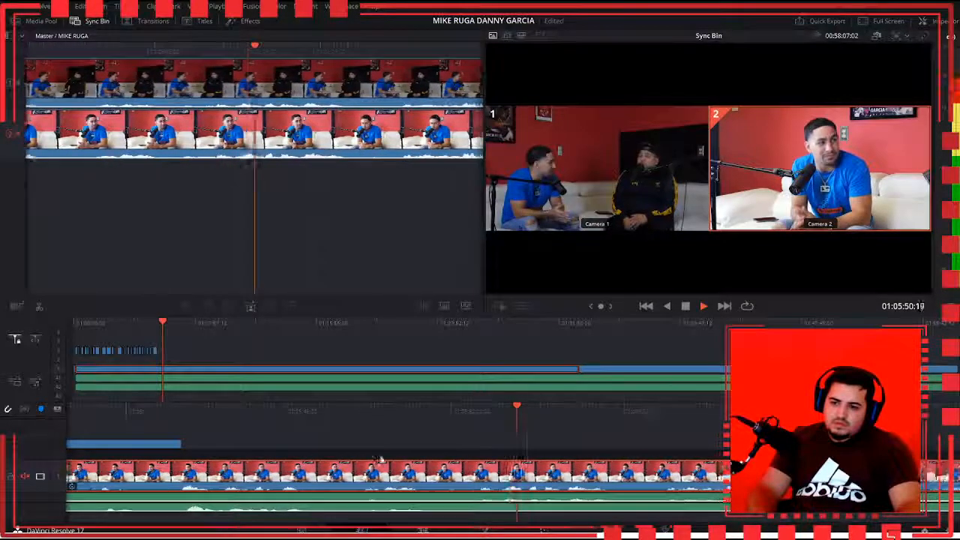
# Step: Find the cut point at about 01:05:50:15 frame by frame and place a Camera 1 cutaway there
pyautogui.press('space')
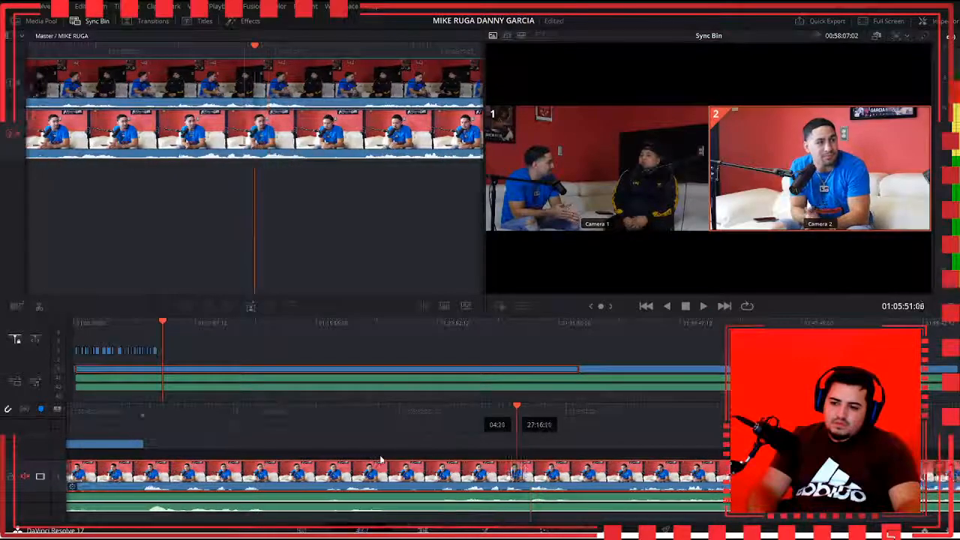
pyautogui.press('Right')
pyautogui.press('Right')
pyautogui.press('Right')
pyautogui.press('Right')
pyautogui.press('Right')
pyautogui.press('Right')
pyautogui.press('Right')
pyautogui.press('Right')
pyautogui.press('Right')
pyautogui.press('Right')
pyautogui.press('Right')
pyautogui.press('Right')
pyautogui.press('Left')
pyautogui.press('Left')
pyautogui.press('Left')
pyautogui.press('Left')
pyautogui.press('Left')
pyautogui.press('Left')
pyautogui.press('Left')
pyautogui.press('Left')
pyautogui.press('Left')
pyautogui.press('Left')
pyautogui.press('Left')
pyautogui.press('Left')
pyautogui.press('Left')
pyautogui.press('Left')
pyautogui.press('Left')
pyautogui.press('Left')
pyautogui.press('Left')
pyautogui.press('Left')
pyautogui.press('Left')
pyautogui.press('Left')
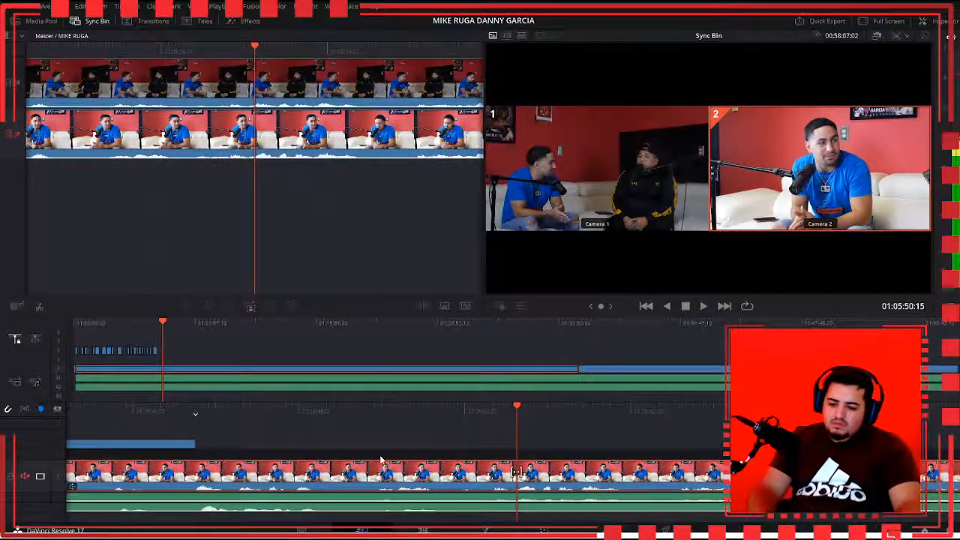
pyautogui.hotkey('shift', 'F12')
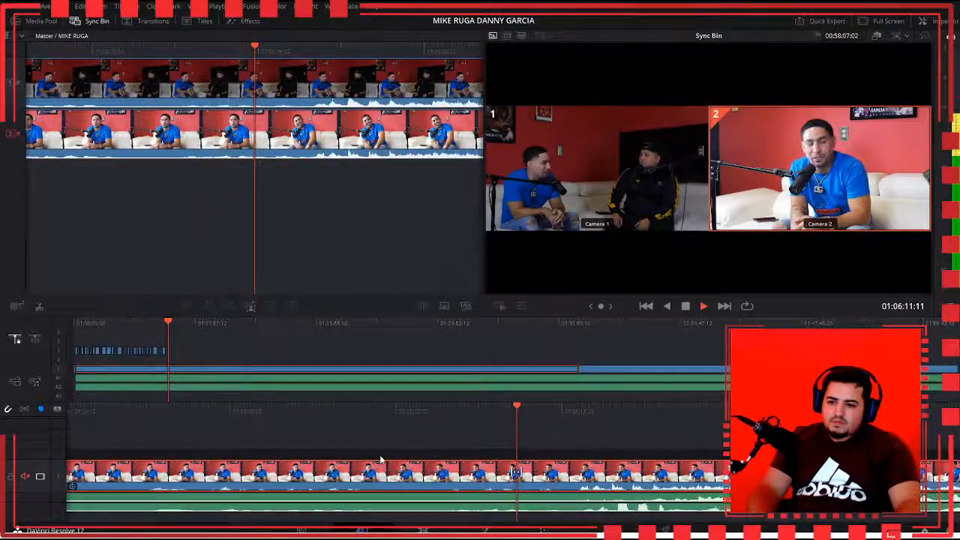
# Step: Place two more Camera 1 cutaways, one ending at 01:06:18:14 and the other at 01:06:31:14, and check the footage after them
pyautogui.press('F12')
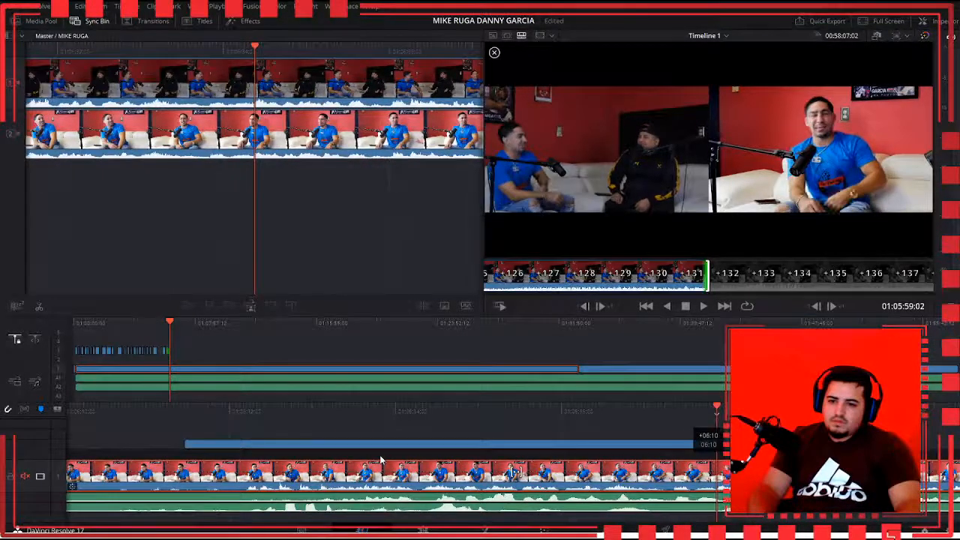
pyautogui.press('space')
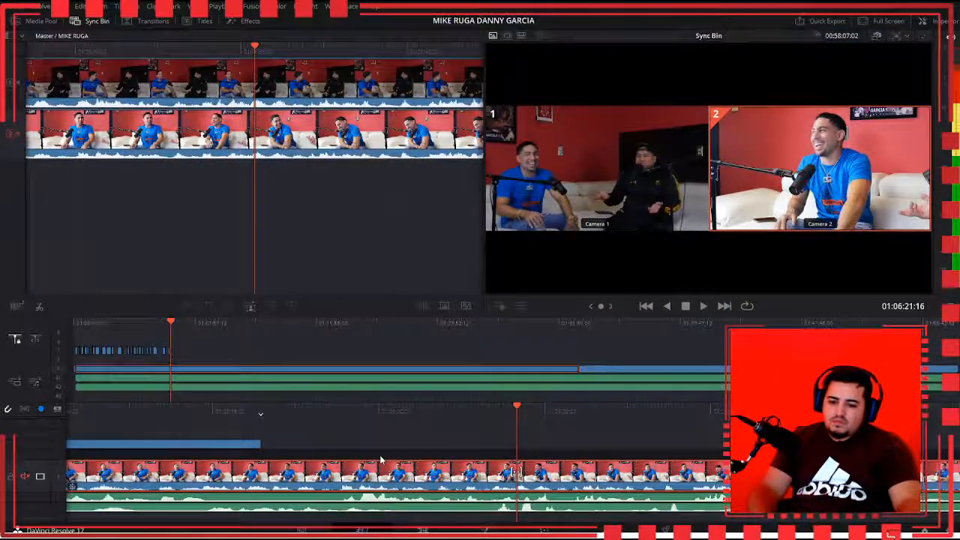
pyautogui.press('1')
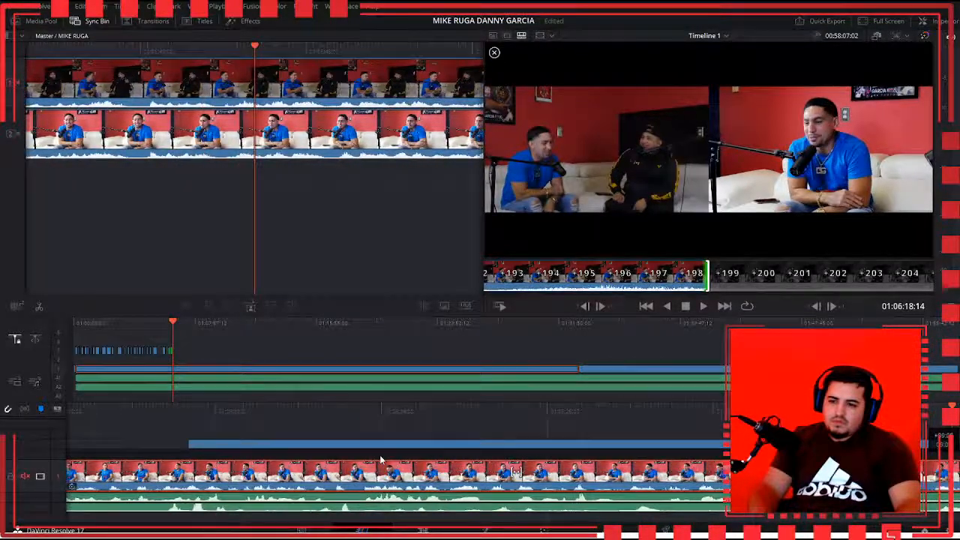
pyautogui.press('space')
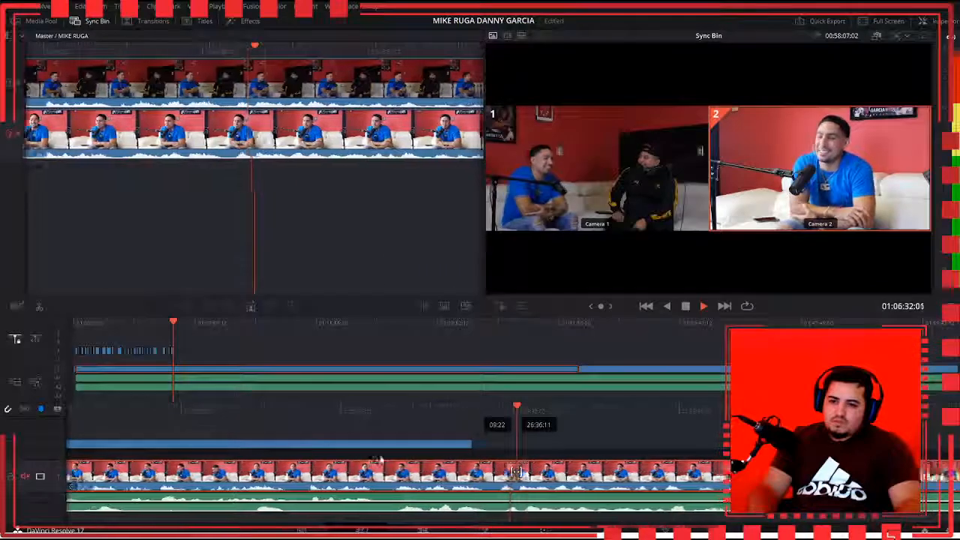
pyautogui.press('space')
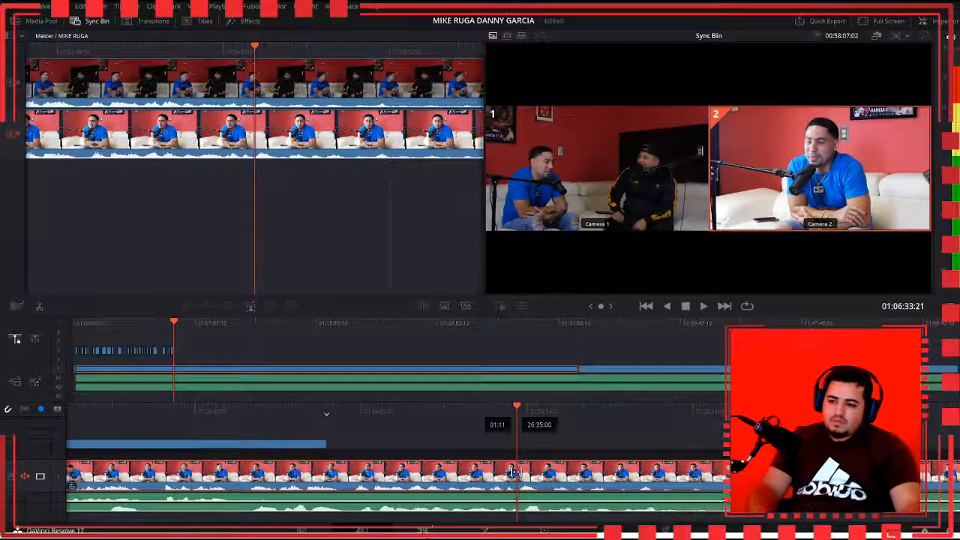
# Step: Switch to the Edit page and play back the opening seconds of the timeline
pyautogui.hotkey('shift', '4')
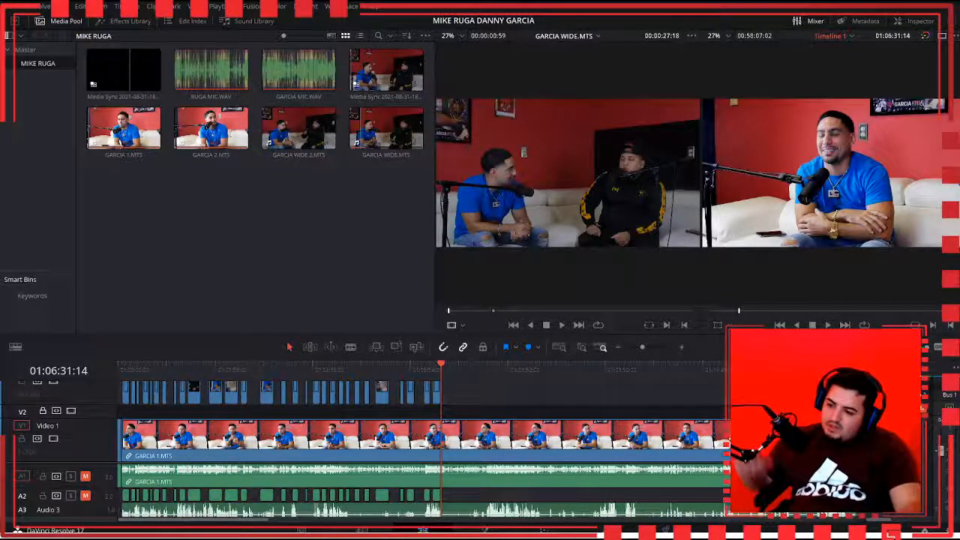
pyautogui.press('Home')
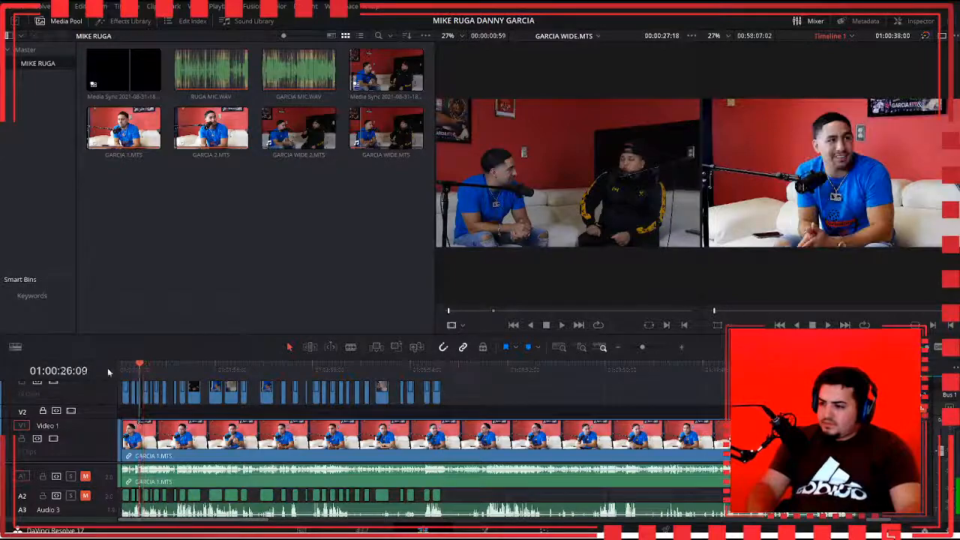
pyautogui.press('space')
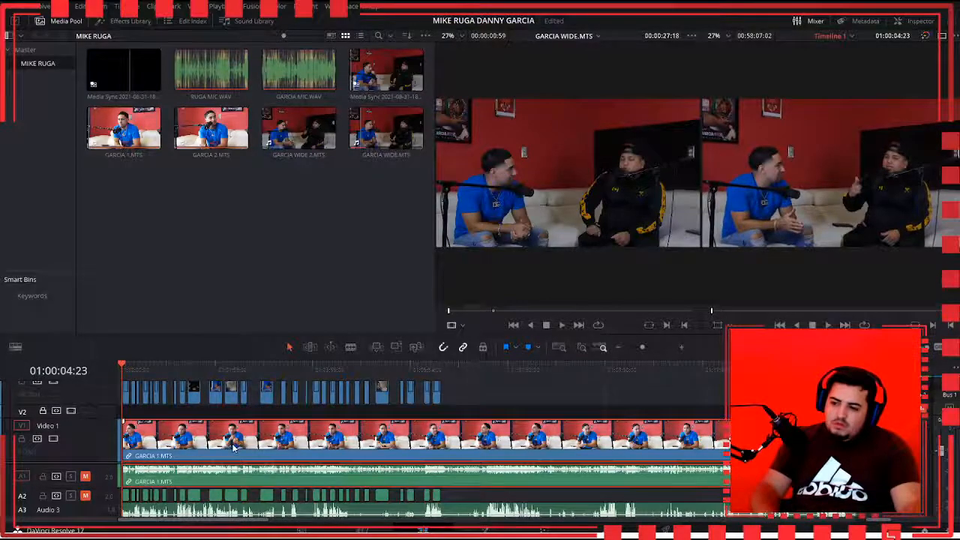
pyautogui.moveTo(138, 369); pyautogui.dragTo(115, 373)
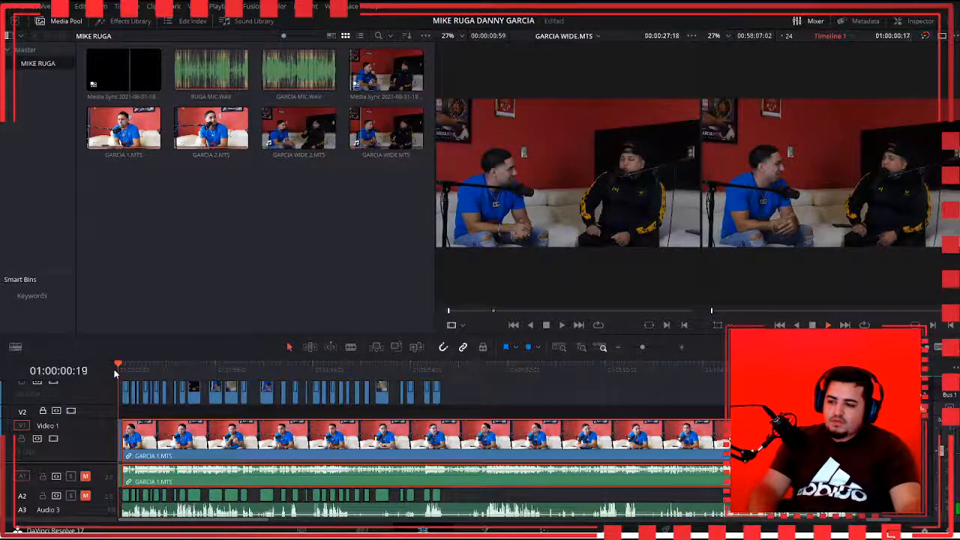
pyautogui.press('space')
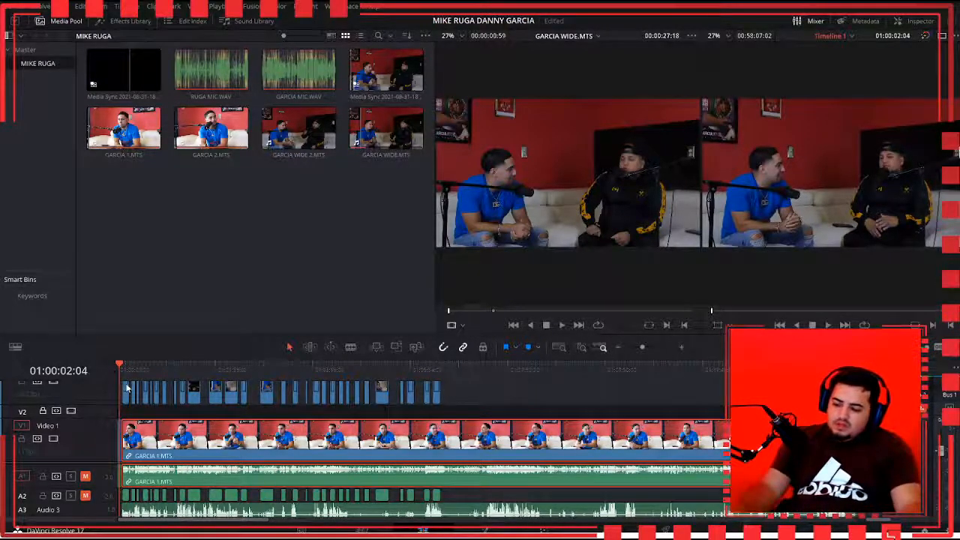
# Step: Ripple delete the short GARCIA WIDE.MTS clip at the very beginning of Video 1, closing the gap before GARCIA 1.MTS
pyautogui.scroll(2, 139, 443)
pyautogui.scroll(3, 139, 443)
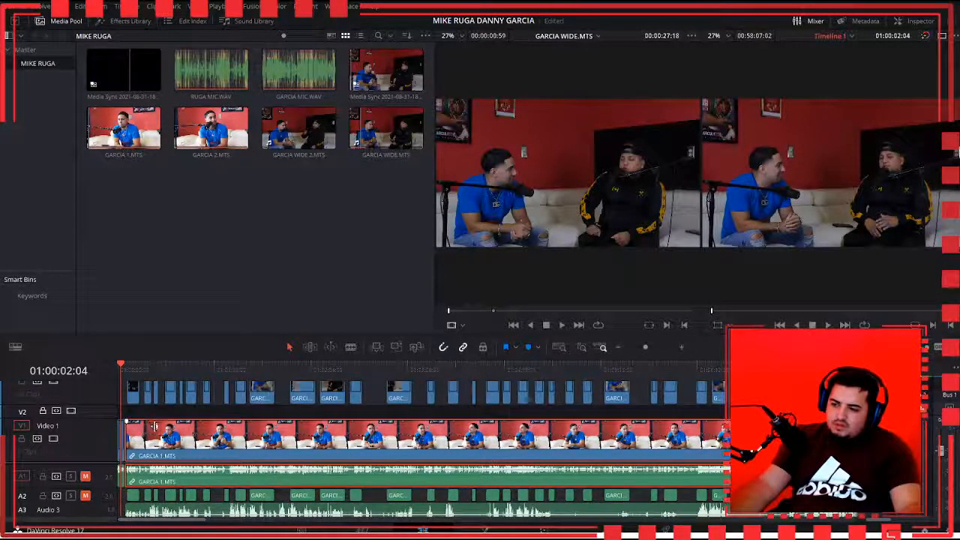
pyautogui.scroll(1, 155, 443)
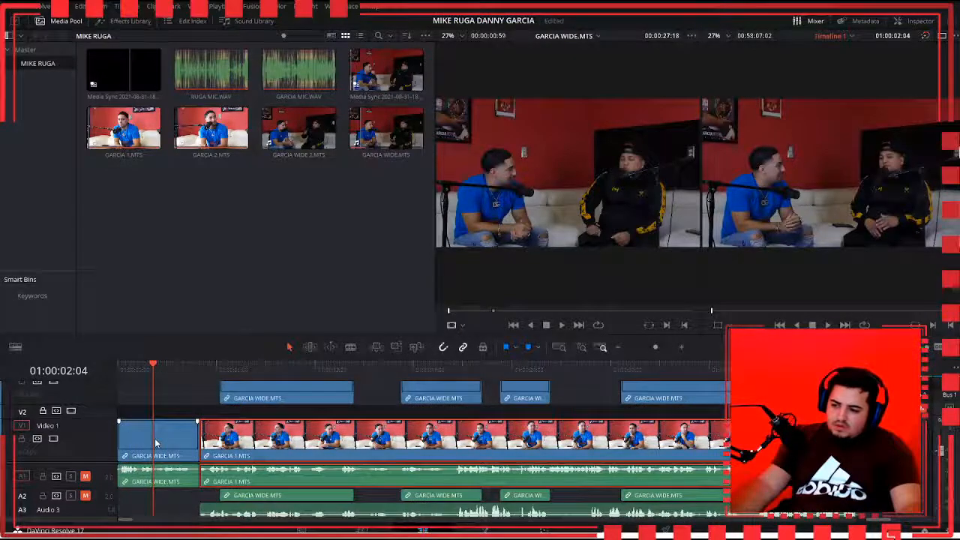
pyautogui.scroll(1, 180, 442)
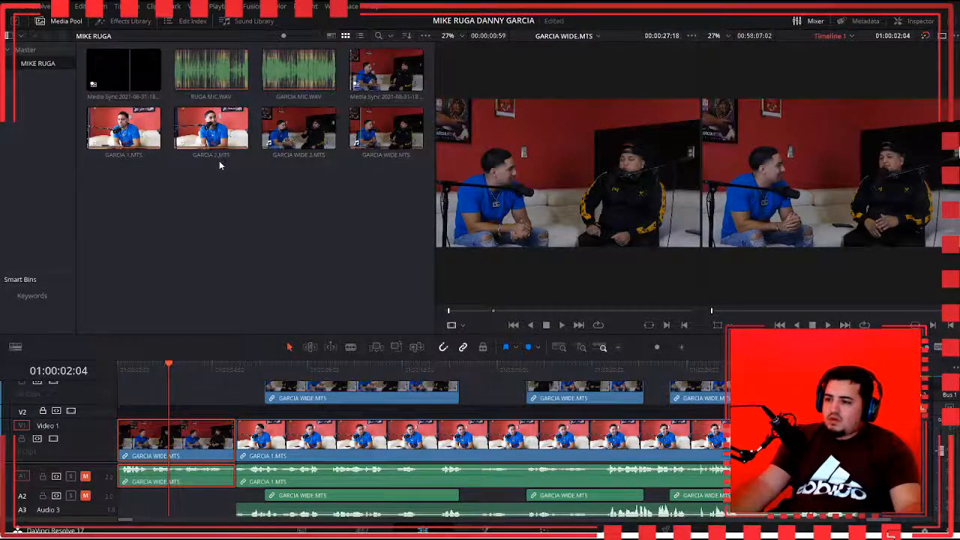
pyautogui.press('Delete')
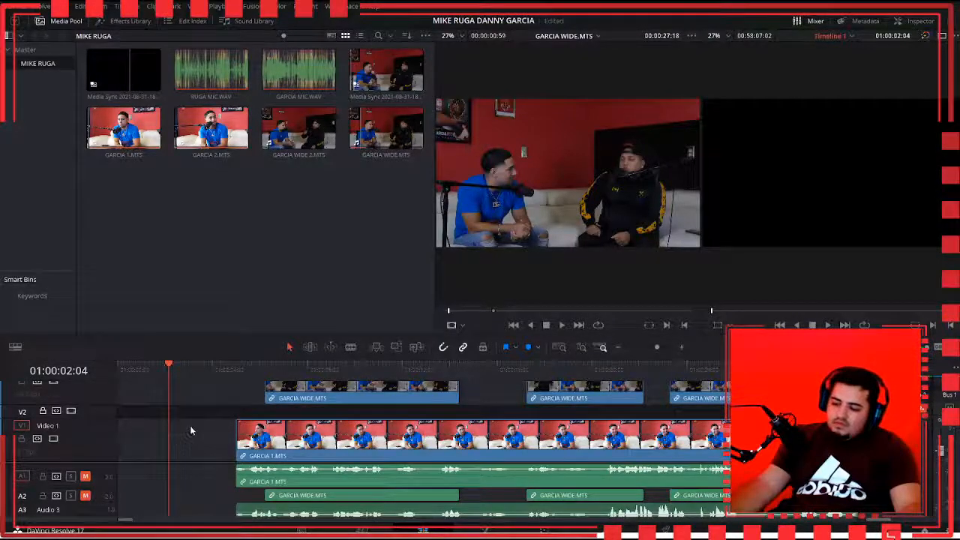
pyautogui.hotkey('ctrl', 'z')
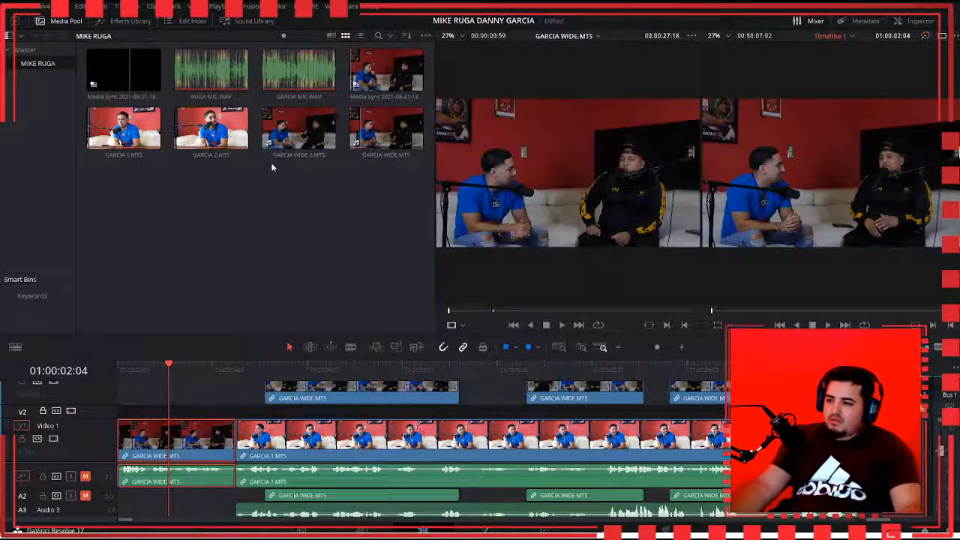
pyautogui.hotkey('shift', 'BackSpace')
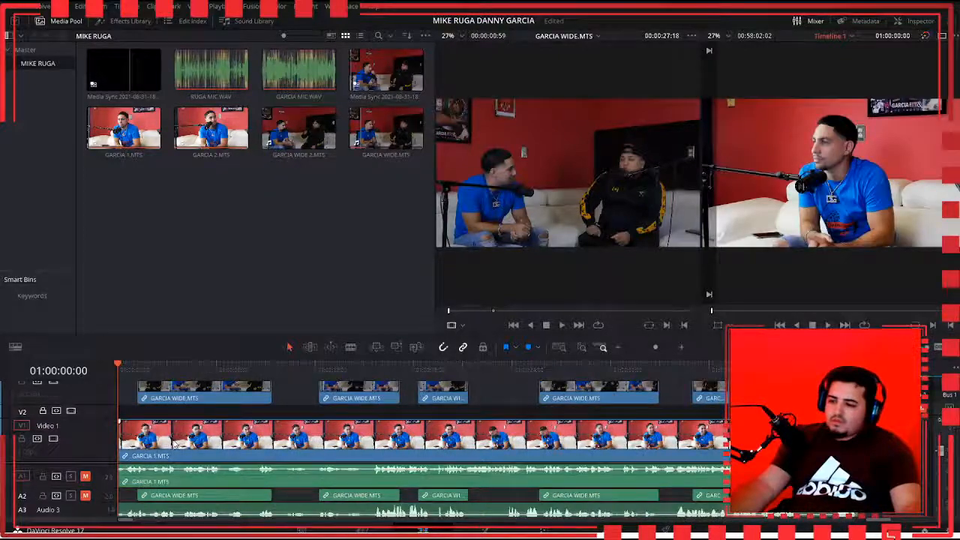
# Step: Review the edited cutaways from the start of the timeline up to about 01:02:49
pyautogui.hotkey('ctrl', '-')
pyautogui.press('space')
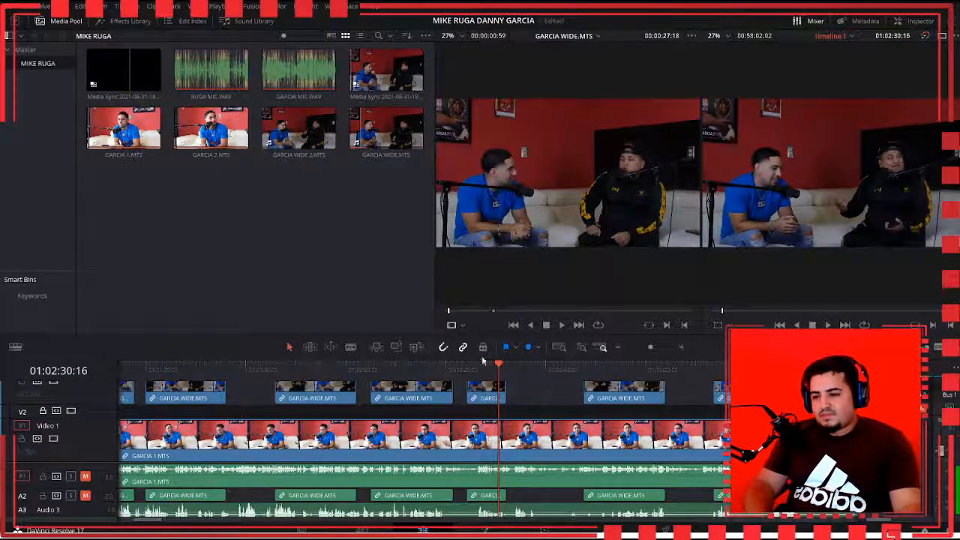
pyautogui.moveTo(499, 365); pyautogui.dragTo(225, 366)
pyautogui.press('Home')
pyautogui.press('space')
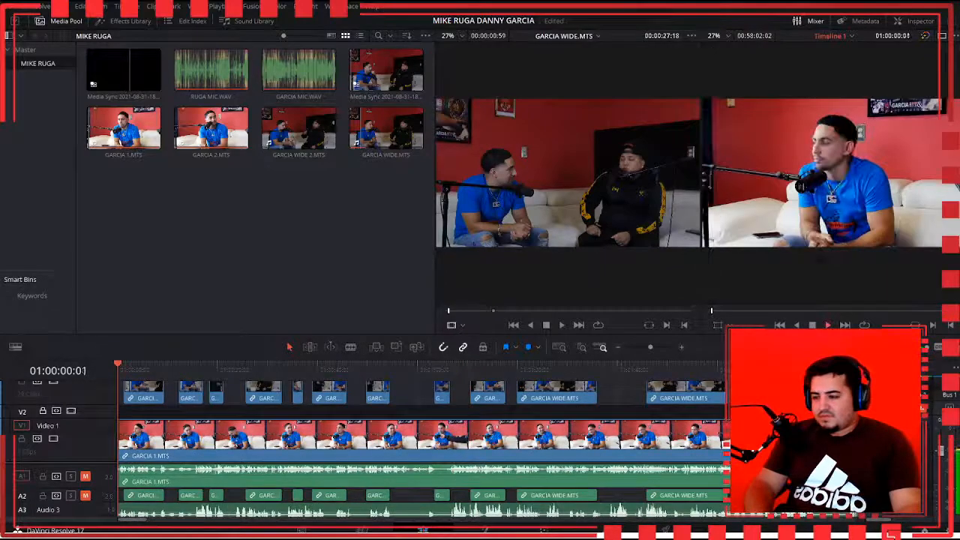
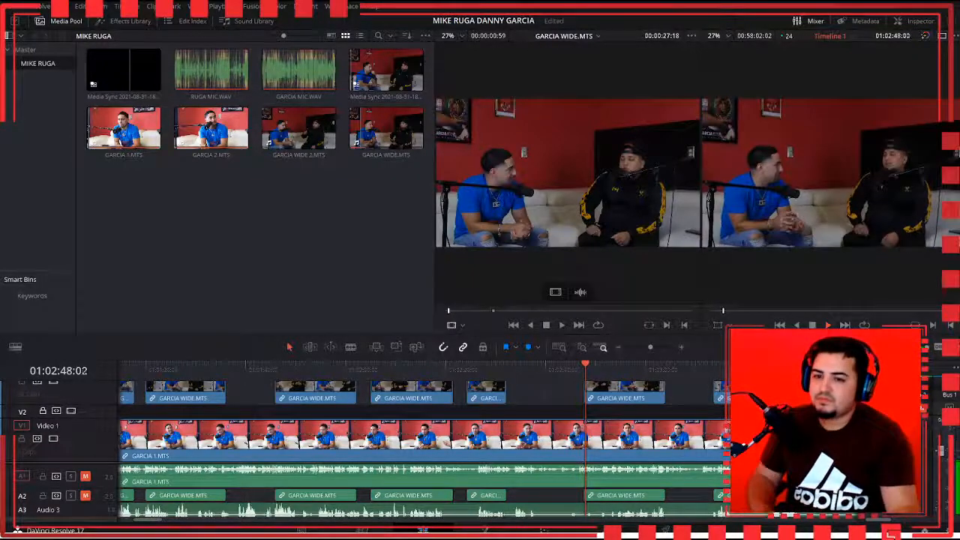
pyautogui.press('space')
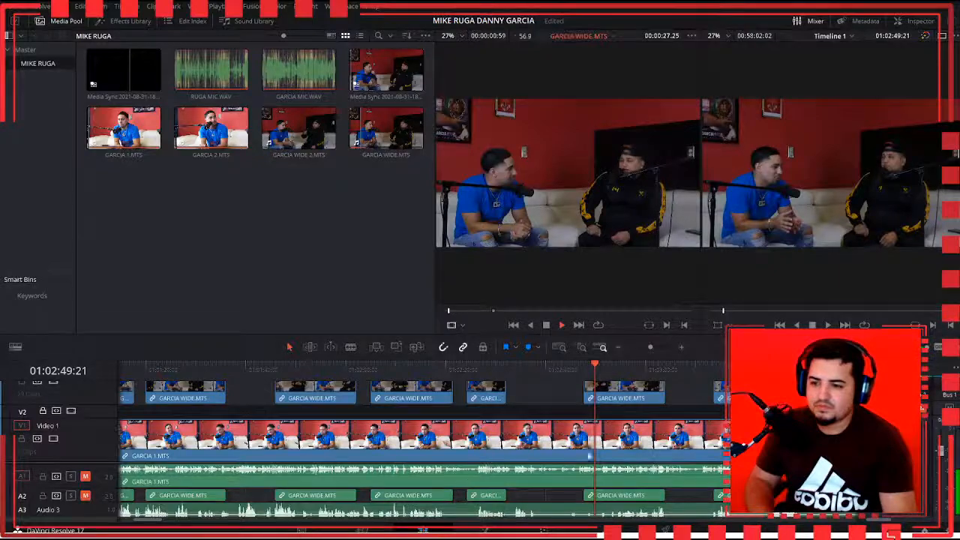
# Step: Continue reviewing the edit from about 01:02:49 and mark an In point near 01:05:33
pyautogui.click(604, 405)
pyautogui.press('space')
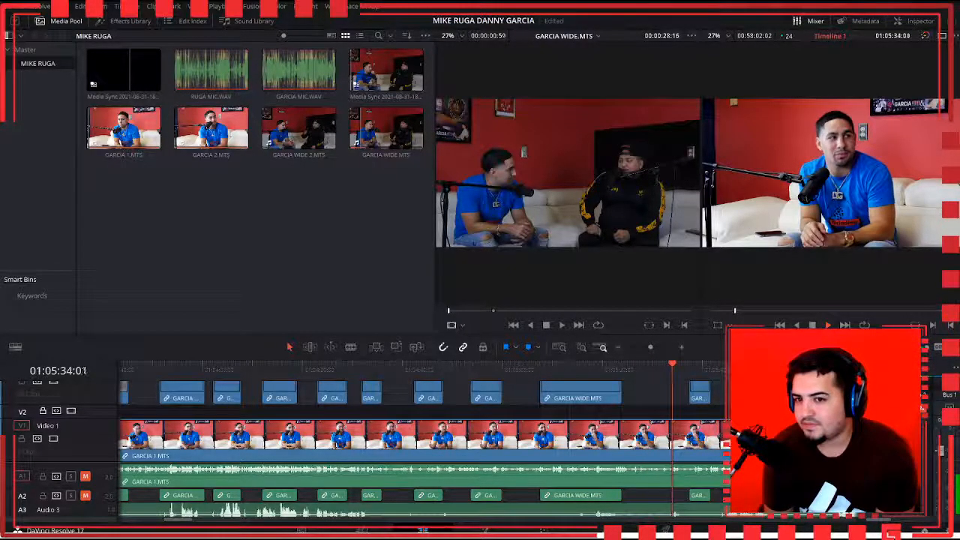
pyautogui.press('space')
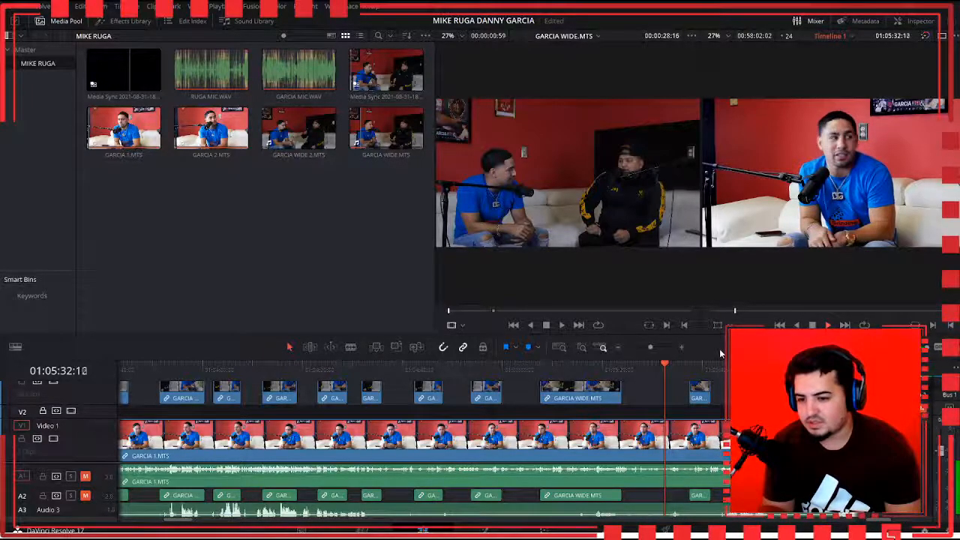
pyautogui.press('space')
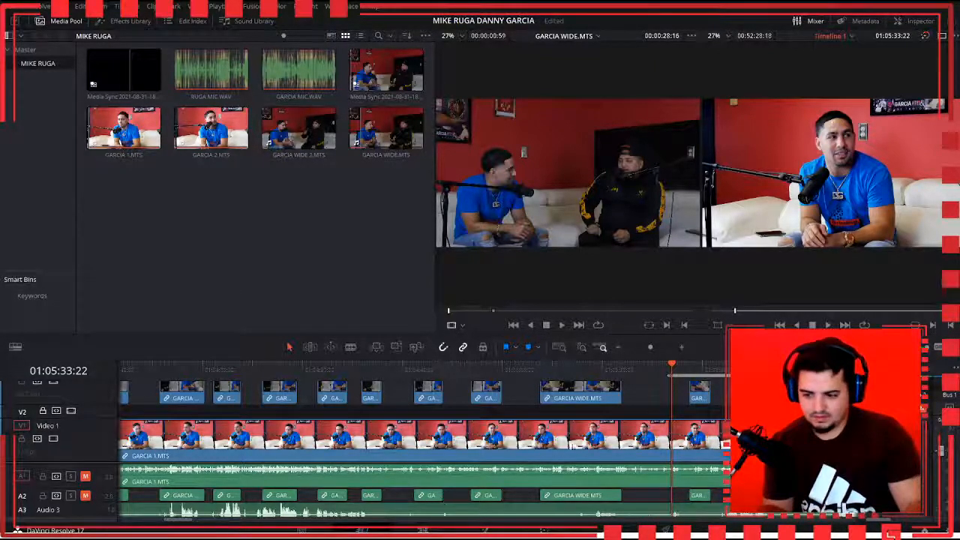
# Step: Return to the two-camera view, find the cut point at 01:05:32:04 and place a Camera 1 cutaway lasting 01:04 there
pyautogui.hotkey('shift', '3')
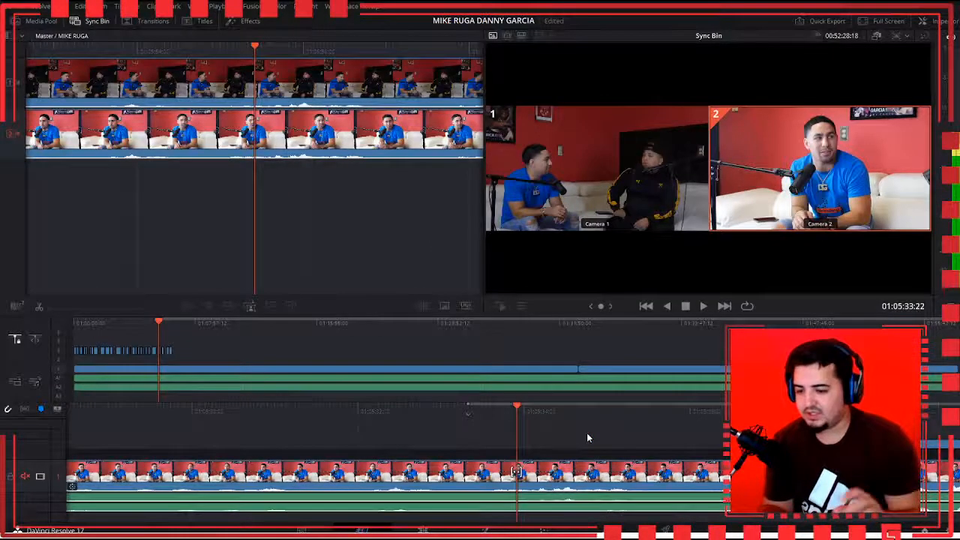
pyautogui.press('space')
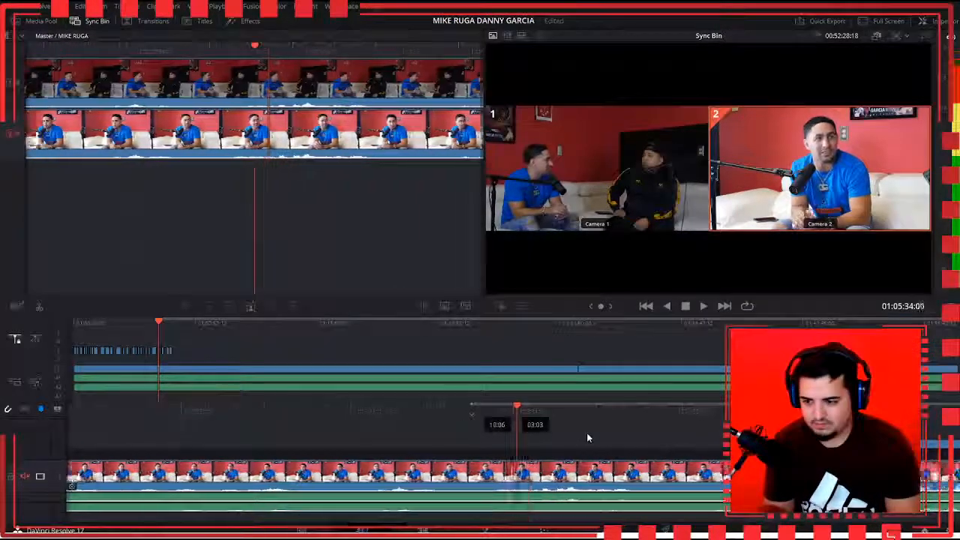
pyautogui.press('space')
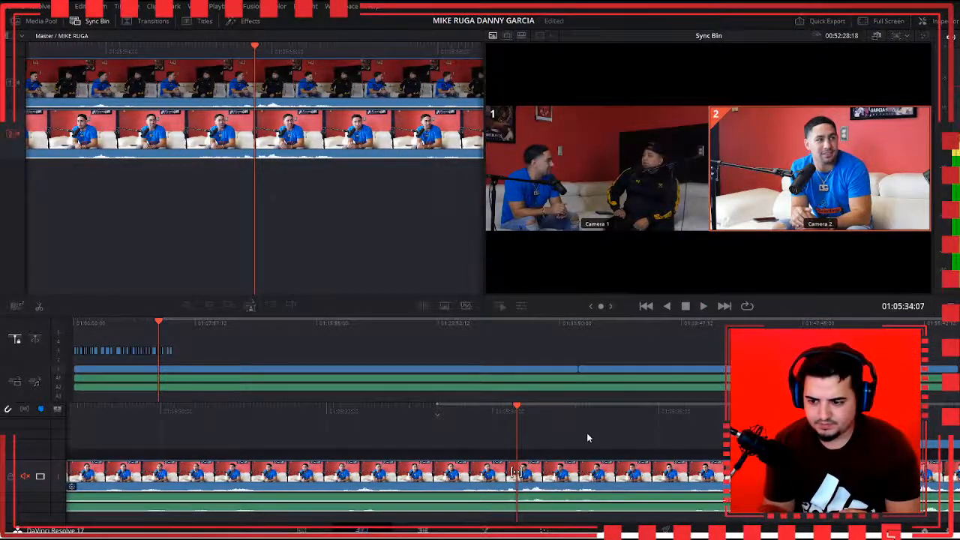
pyautogui.press('Right')
pyautogui.press('Right')
pyautogui.press('Right')
pyautogui.press('Right')
pyautogui.press('Right')
pyautogui.press('Right')
pyautogui.press('Right')
pyautogui.press('Right')
pyautogui.press('Right')
pyautogui.press('Right')
pyautogui.press('Right')
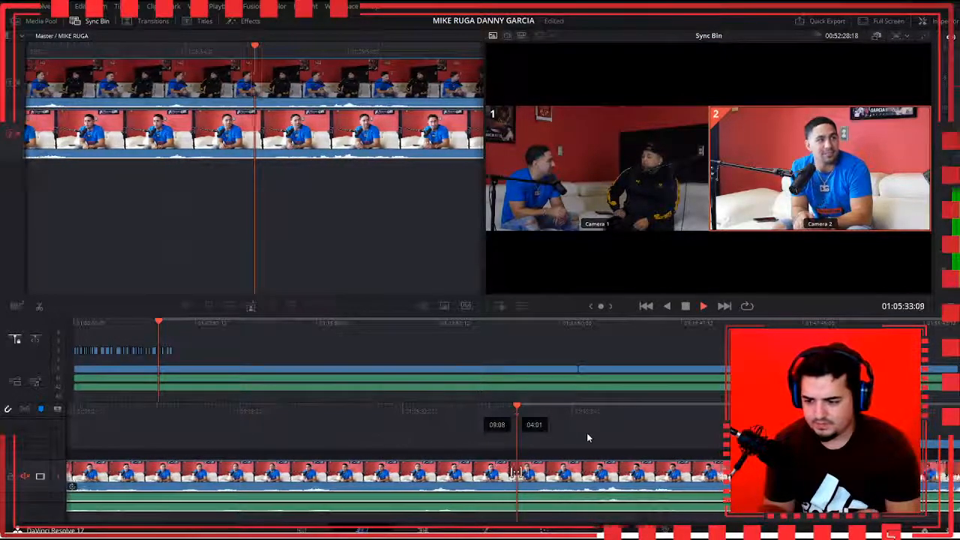
pyautogui.press('Left')
pyautogui.press('Left')
pyautogui.press('Left')
pyautogui.press('Left')
pyautogui.press('Left')
pyautogui.press('Left')
pyautogui.press('Left')
pyautogui.press('Left')
pyautogui.press('Left')
pyautogui.press('Left')
pyautogui.press('Left')
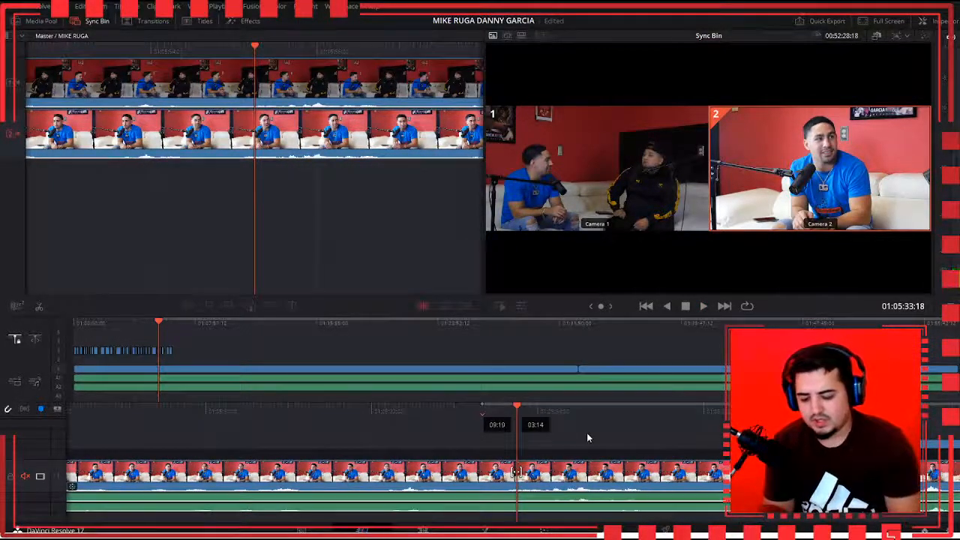
pyautogui.hotkey('shift', 'Left')
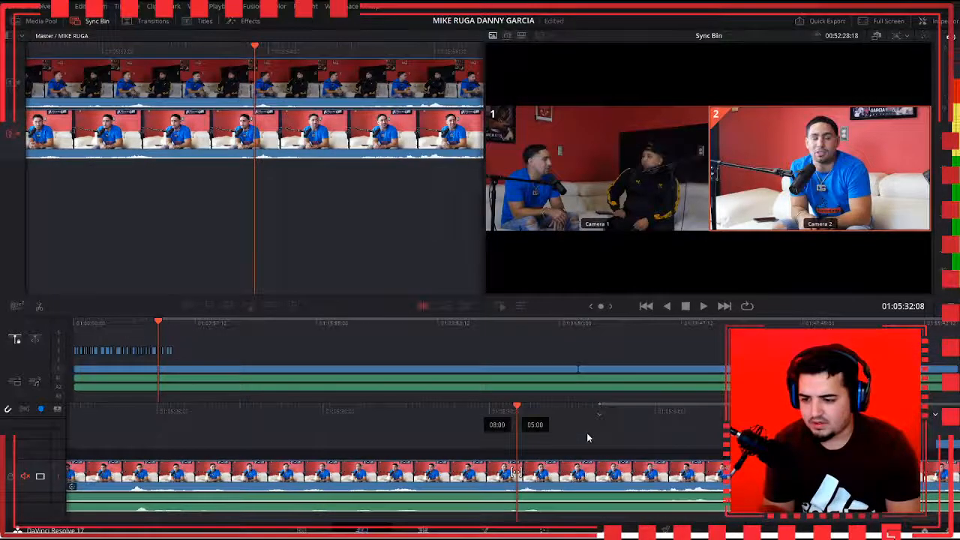
pyautogui.press('space')
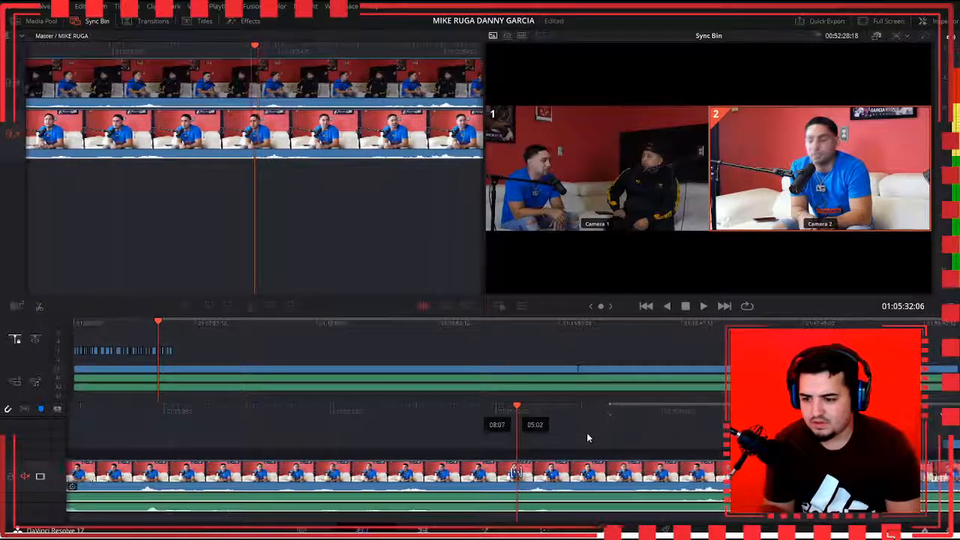
pyautogui.press('space')
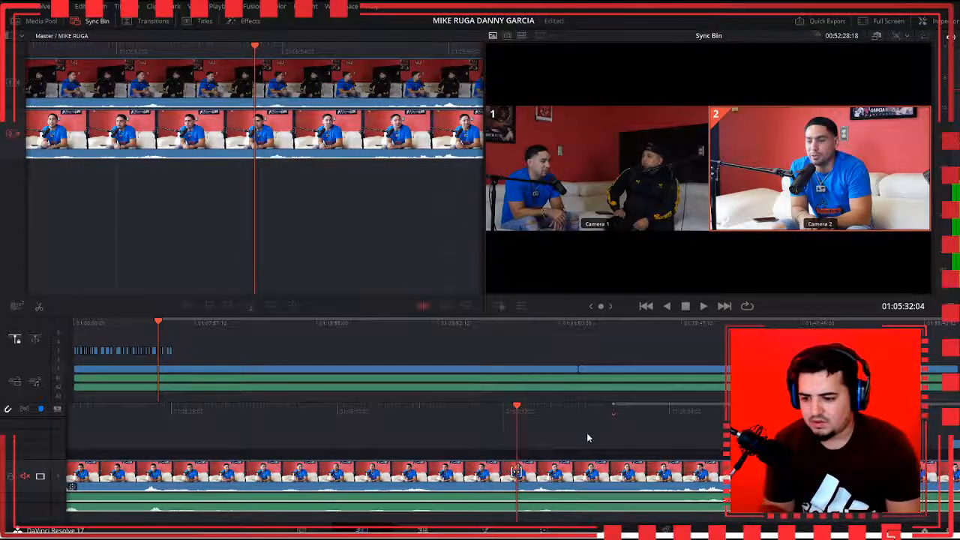
pyautogui.moveTo(587, 433); pyautogui.dragTo(588, 438)
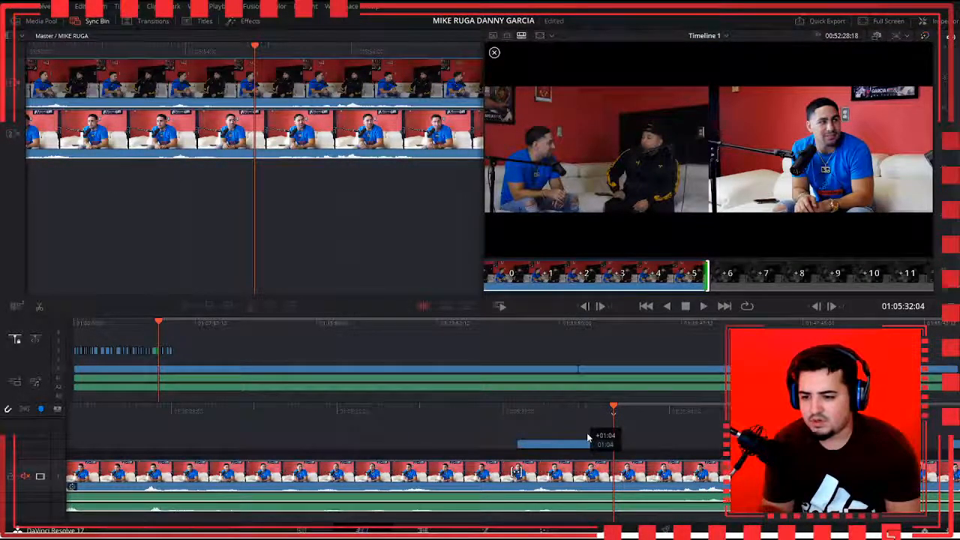
# Step: Extend the Camera 1 cutaway at 01:05:32:04 frame by frame to about 65 frames
pyautogui.press('Right')
pyautogui.press('Right')
pyautogui.press('Right')
pyautogui.press('Right')
pyautogui.press('Right')
pyautogui.press('Right')
pyautogui.press('Right')
pyautogui.press('Right')
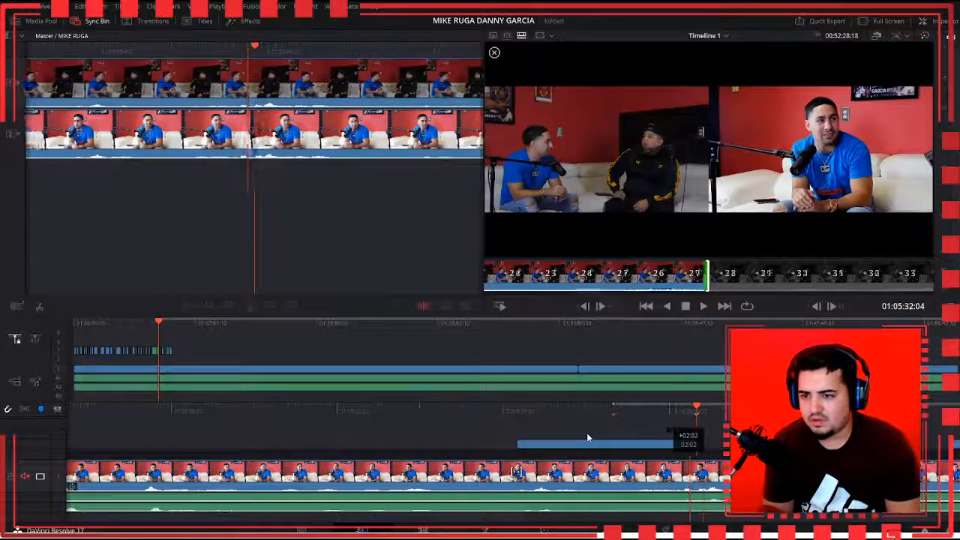
pyautogui.press('Right')
pyautogui.press('Right')
pyautogui.press('Right')
pyautogui.press('Right')
pyautogui.press('Right')
pyautogui.press('Right')
pyautogui.press('Right')
pyautogui.press('Right')
pyautogui.press('Right')
pyautogui.press('Right')
pyautogui.press('Right')
pyautogui.press('Right')
pyautogui.press('Right')
pyautogui.press('Right')
pyautogui.press('Right')
pyautogui.press('Right')
pyautogui.press('Right')
pyautogui.press('Right')
pyautogui.press('Right')
pyautogui.press('Right')
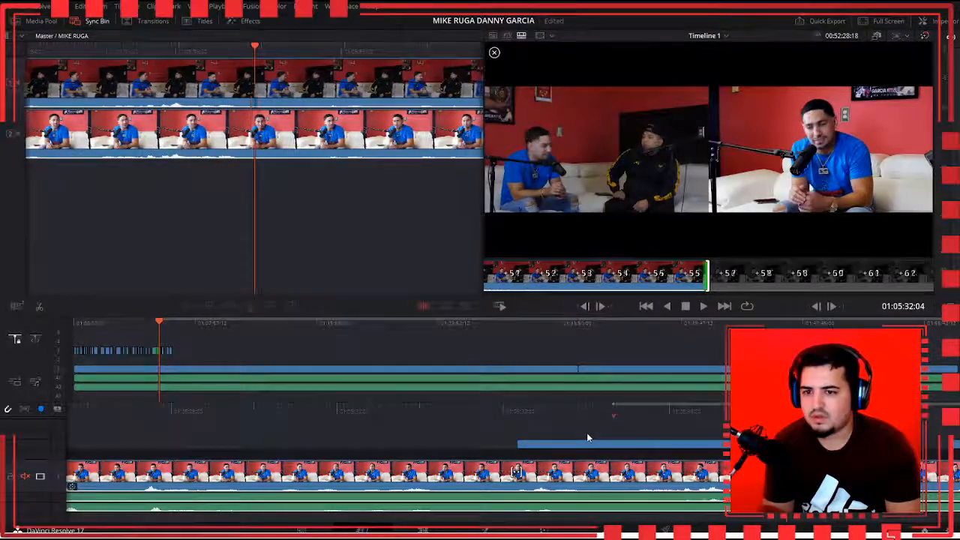
pyautogui.press('Right')
pyautogui.press('Right')
pyautogui.press('Right')
pyautogui.press('Right')
pyautogui.press('Right')
pyautogui.press('Right')
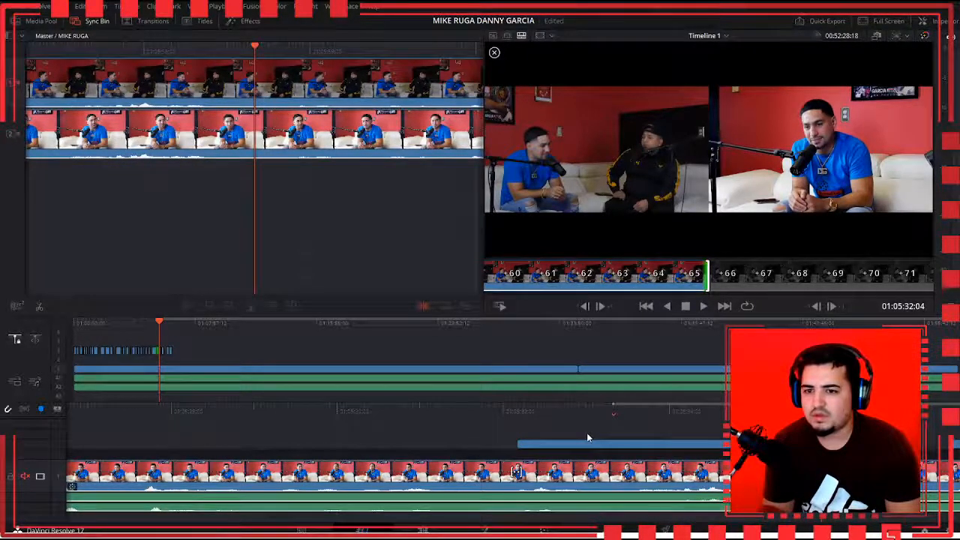
pyautogui.press('space')
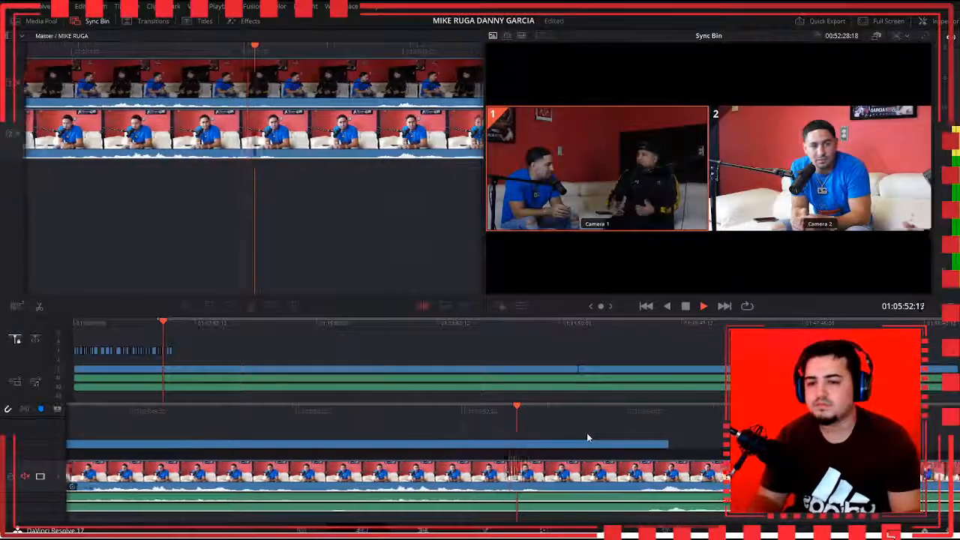
# Step: Place a Camera 1 cutaway starting at 01:06:45:13 and trim its end back to about 01:06:51
pyautogui.press('2')
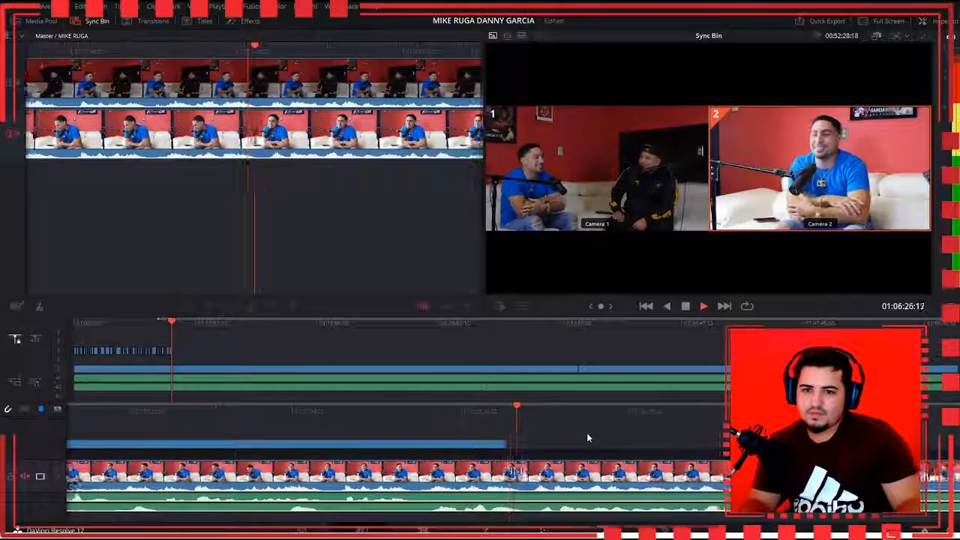
pyautogui.press('2')
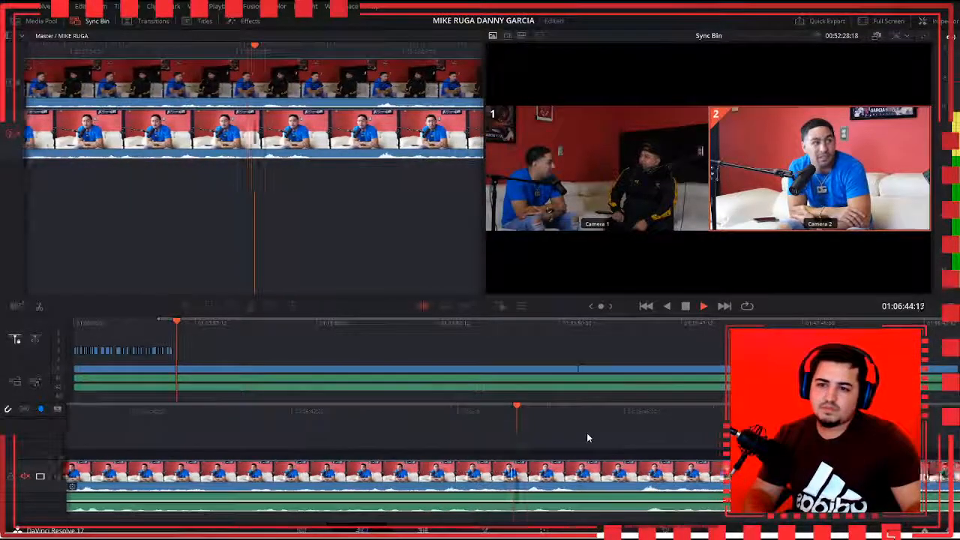
pyautogui.press('space')
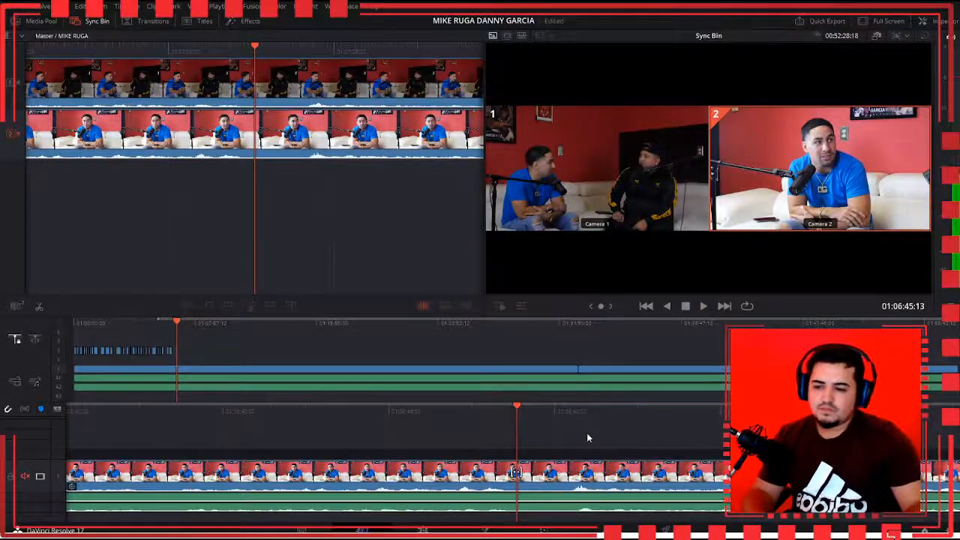
pyautogui.press('1')
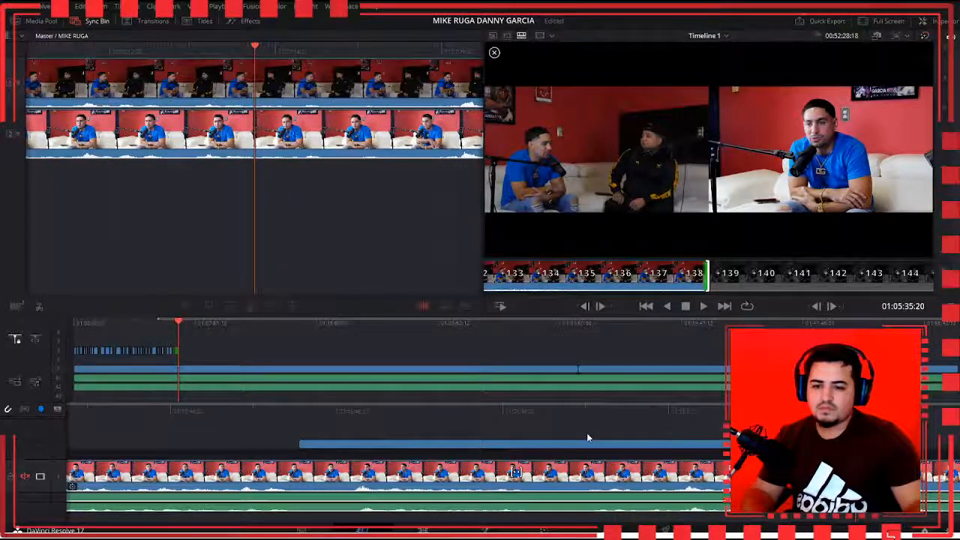
pyautogui.press('space')
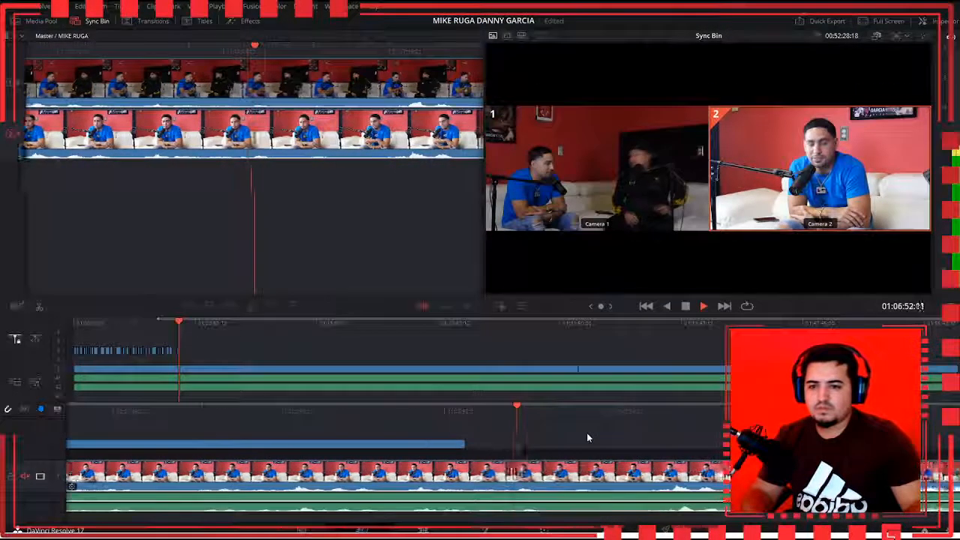
pyautogui.press('space')
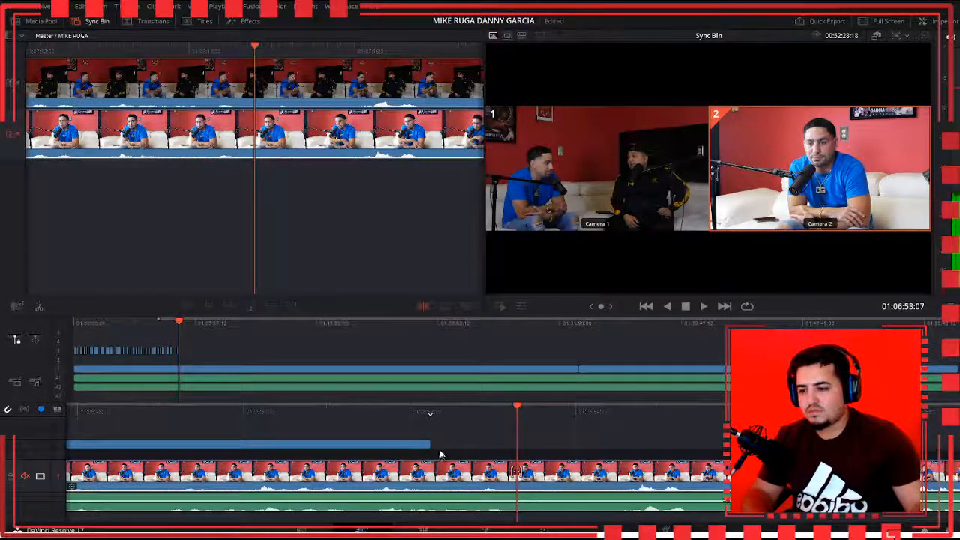
pyautogui.moveTo(428, 448); pyautogui.dragTo(378, 447)
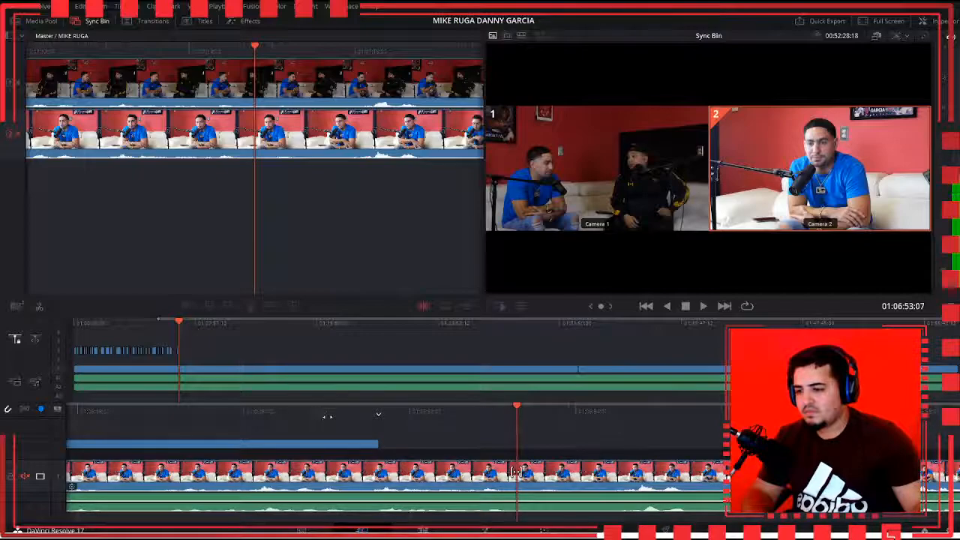
# Step: Place three Camera 1 cutaways starting at 01:07:00:18, 01:07:15:12 and 01:07:22:18
pyautogui.press('space')
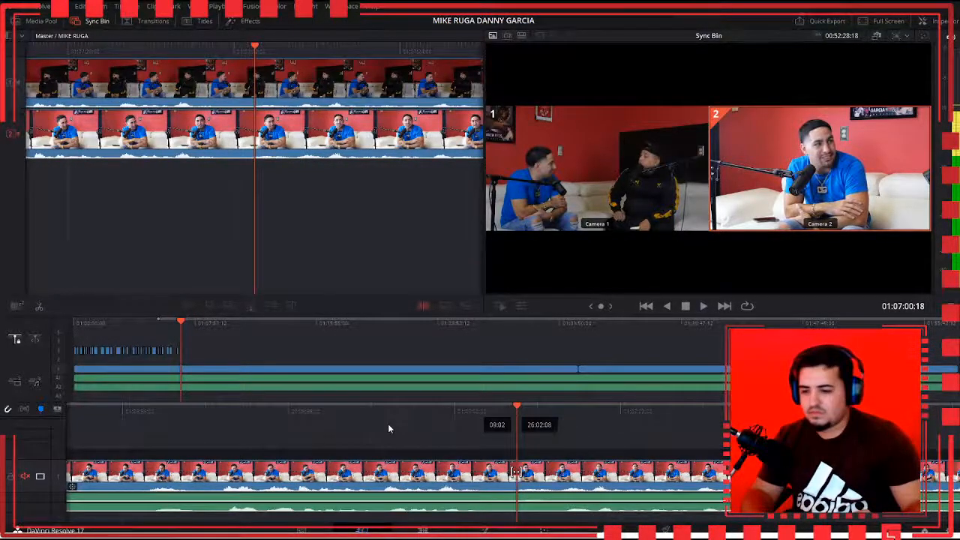
pyautogui.press('1')
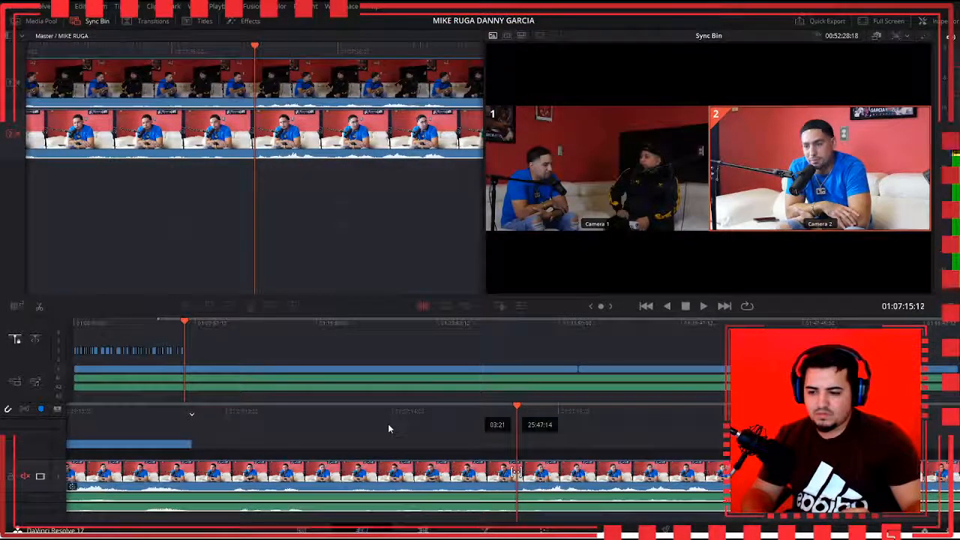
pyautogui.press('1')
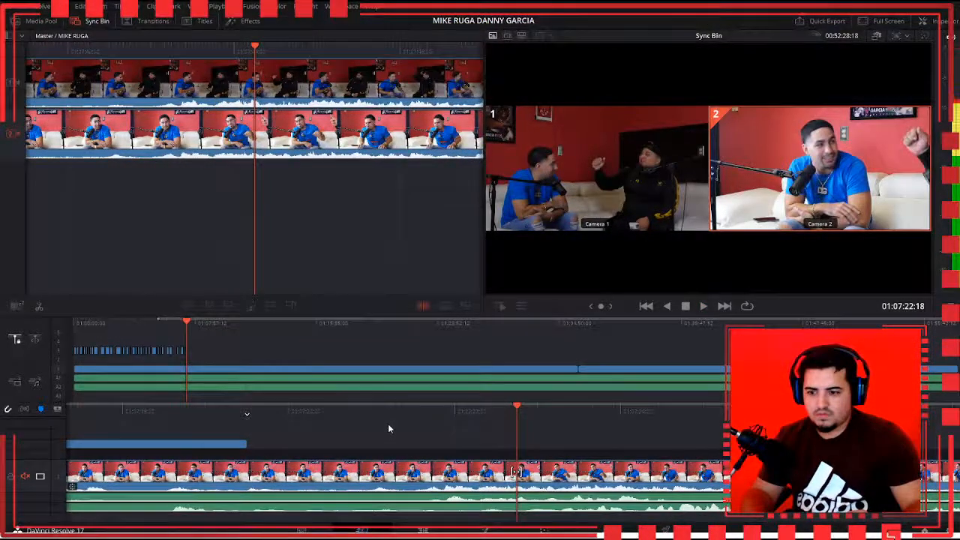
pyautogui.press('1')
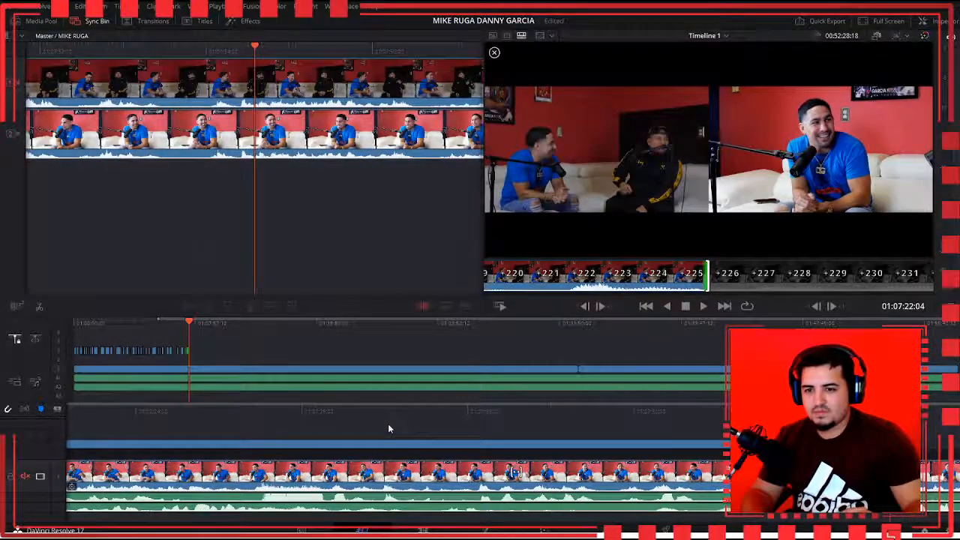
pyautogui.press('space')
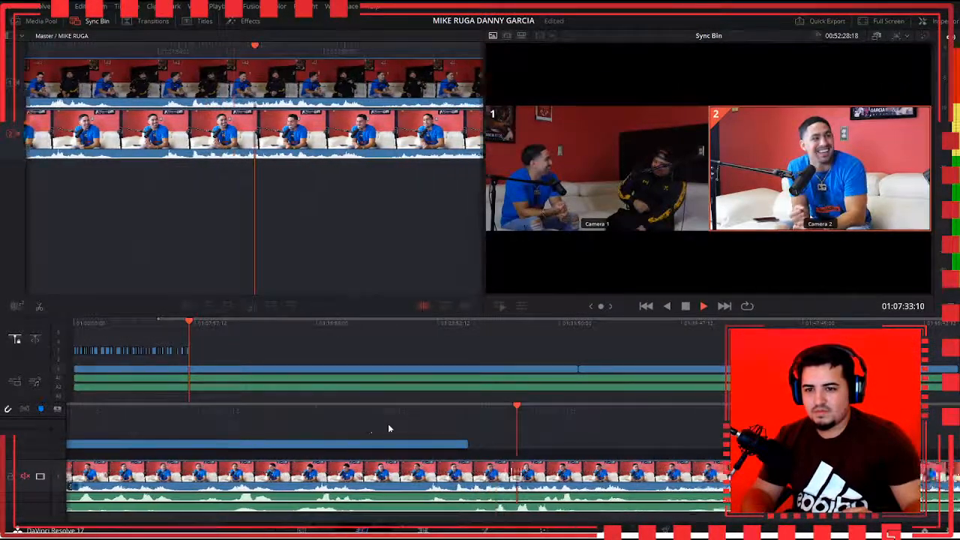
# Step: Place a Camera 1 cutaway about 27 seconds long after 01:07:33, and a shorter one starting at 01:08:08:20
pyautogui.press('space')
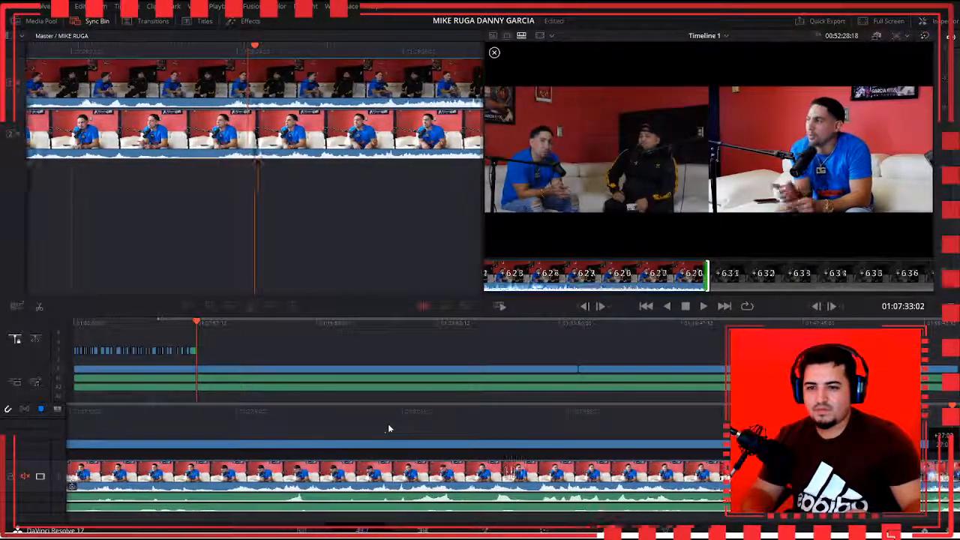
pyautogui.press('j')
pyautogui.press('l')
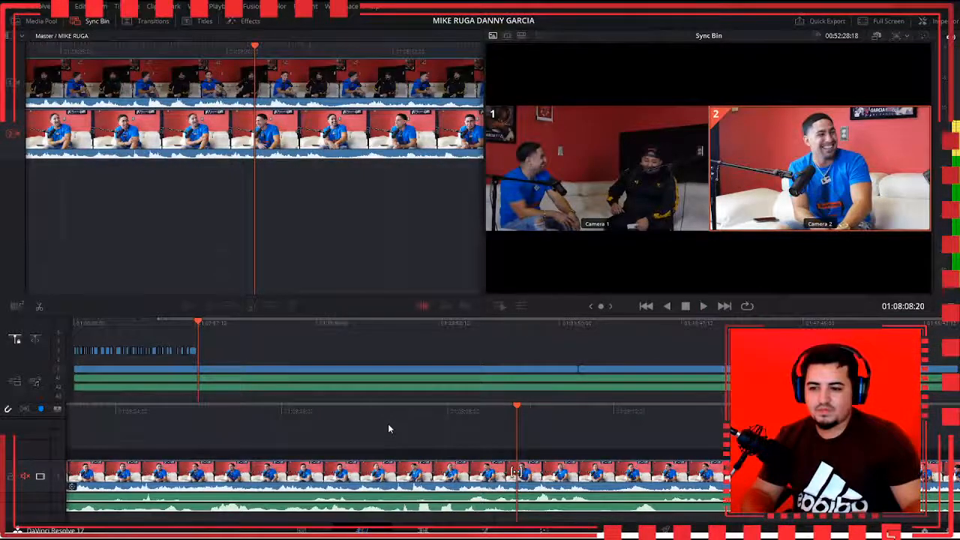
pyautogui.press('1')
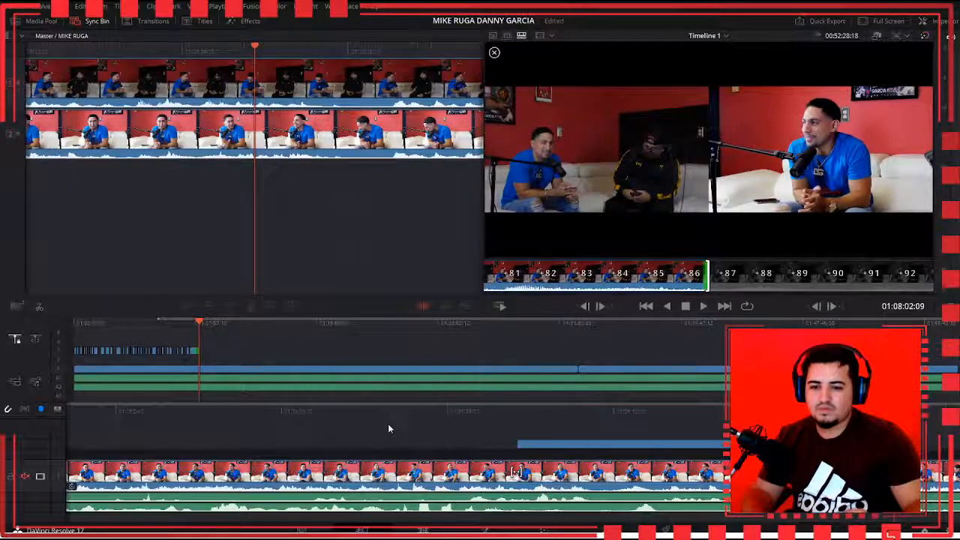
pyautogui.press('space')
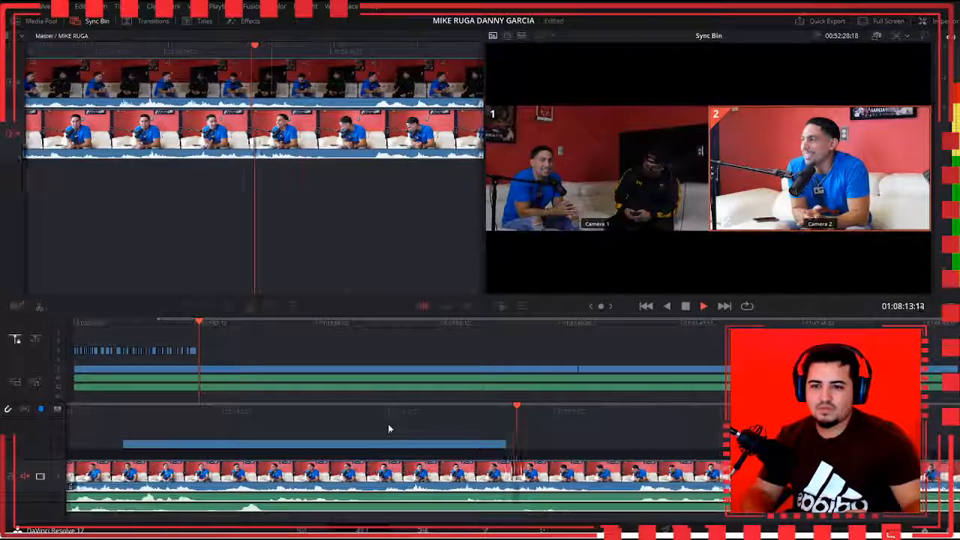
pyautogui.press('space')
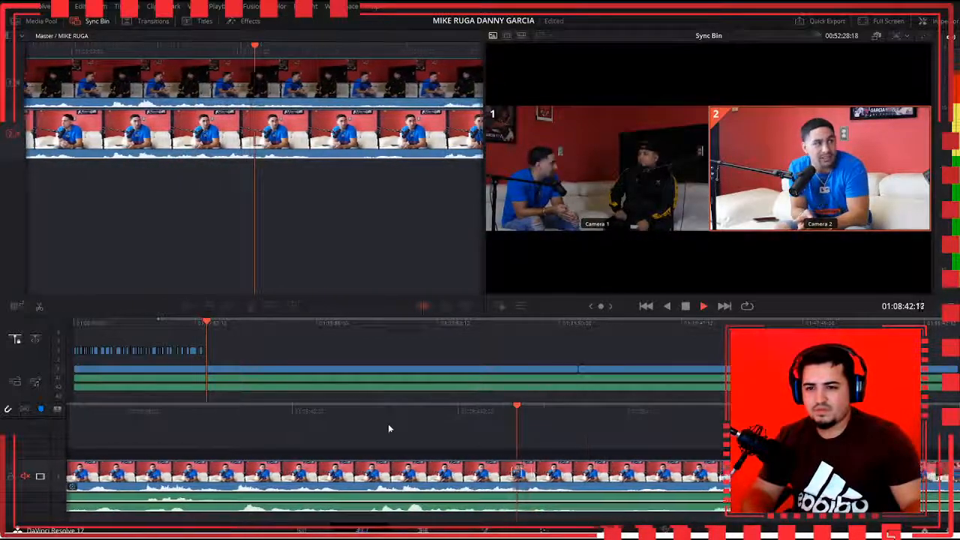
pyautogui.press('1')
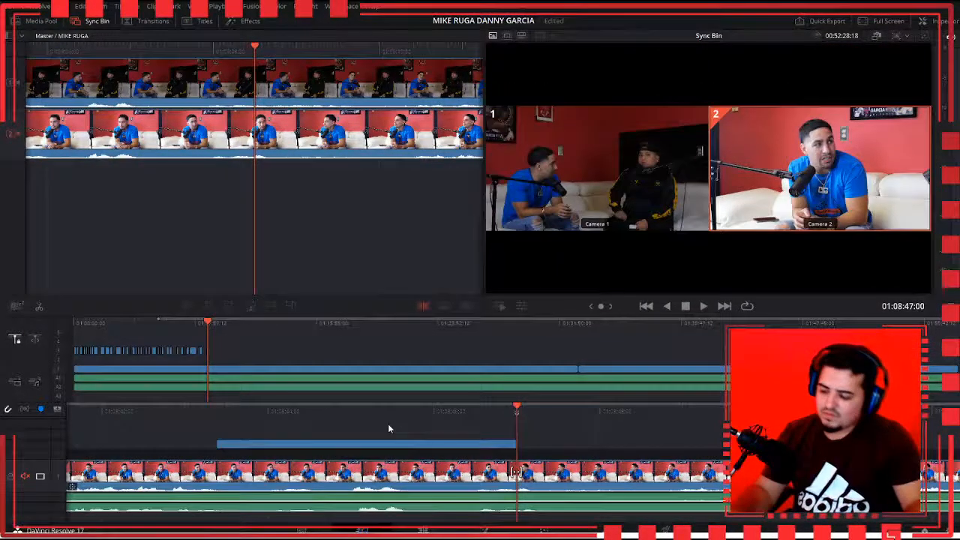
pyautogui.hotkey('ctrl', 'z')
# Step: Play on to 01:08:48:20 and place a Camera 1 cutaway starting there
pyautogui.press('space')
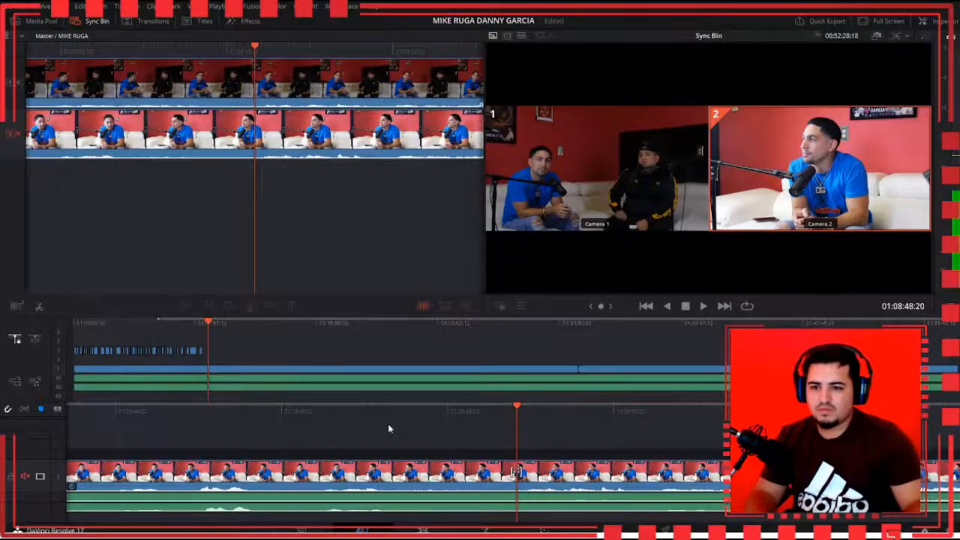
pyautogui.hotkey('shift', 'F12')
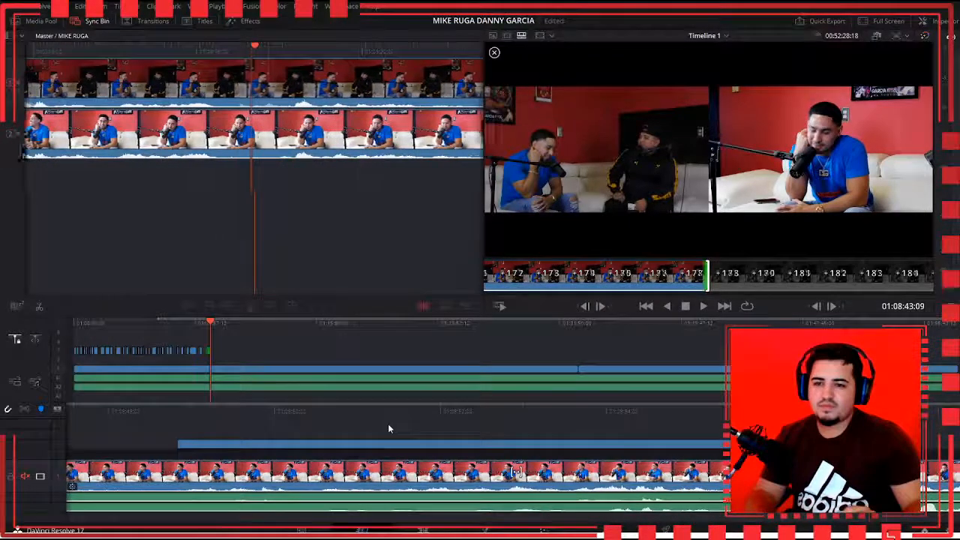
pyautogui.press('space')
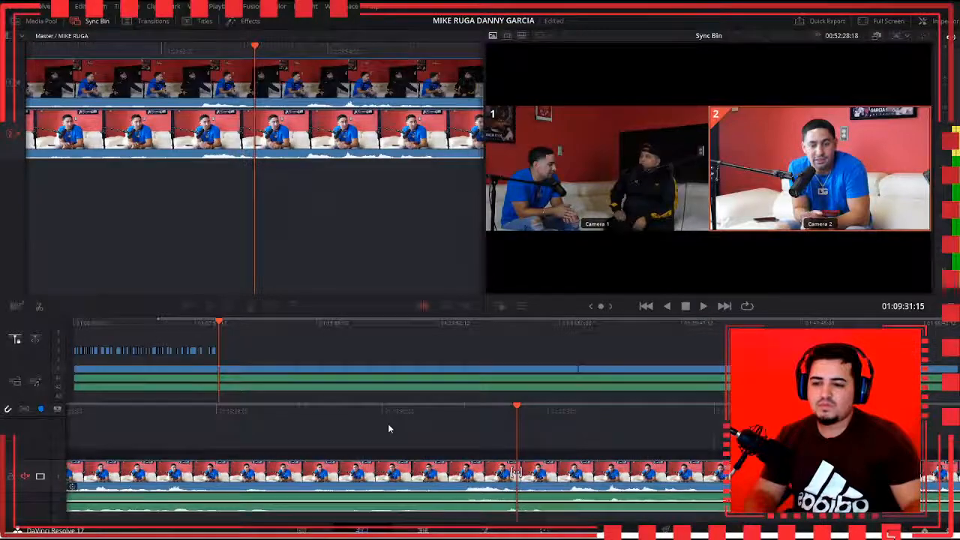
# Step: Place Camera 1 cutaways starting at 01:09:31:15 and 01:09:44:05, and trim the second one's start slightly earlier, to about 01:09:44:03
pyautogui.press('i')
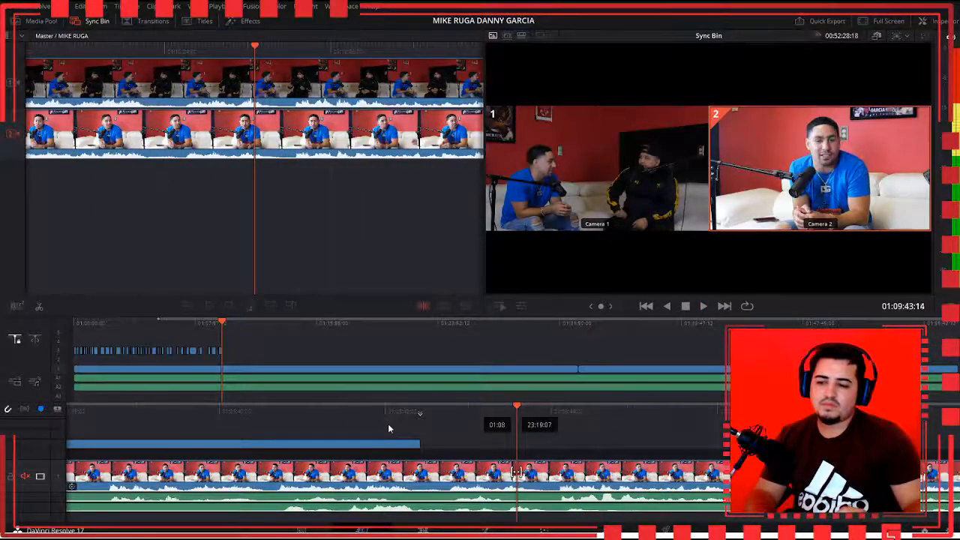
pyautogui.press('1')
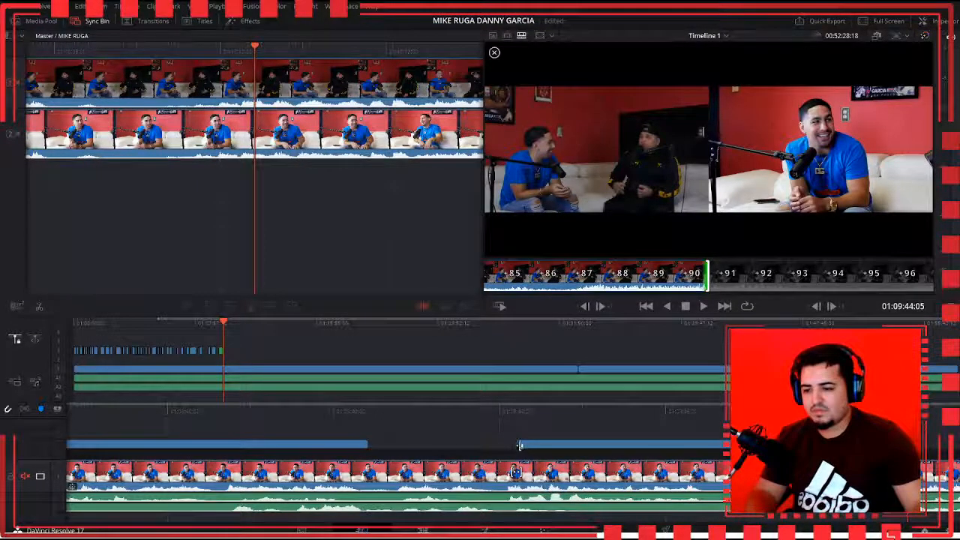
pyautogui.moveTo(520, 446); pyautogui.dragTo(515, 448)
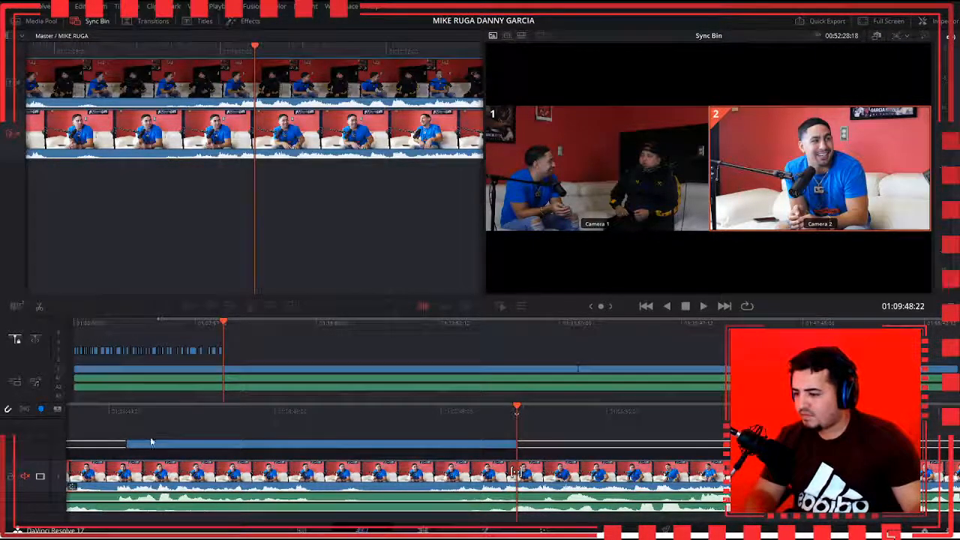
pyautogui.moveTo(130, 445); pyautogui.dragTo(116, 445)
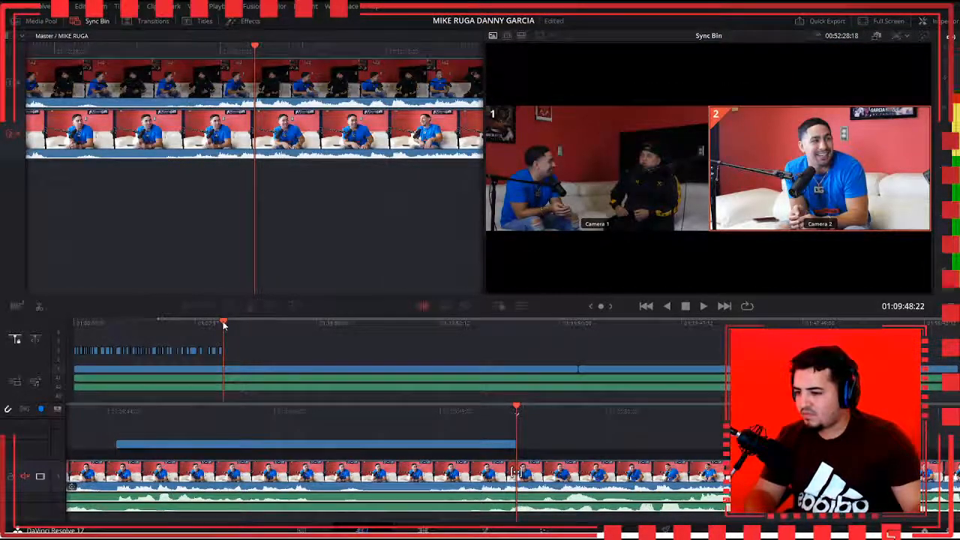
# Step: Replay the adjusted cutaway near 01:09:44 and place another Camera 1 cutaway starting at about 01:09:54
pyautogui.press('j')
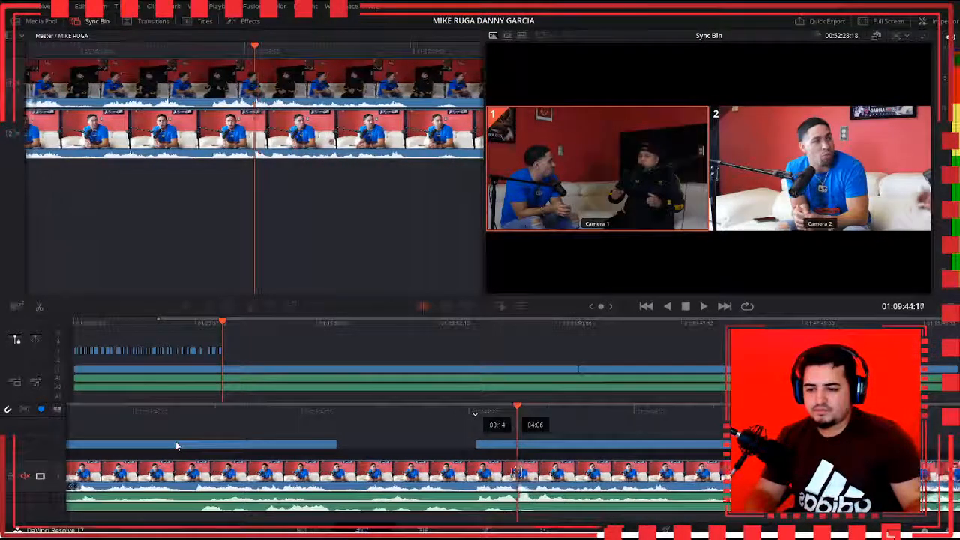
pyautogui.press('l')
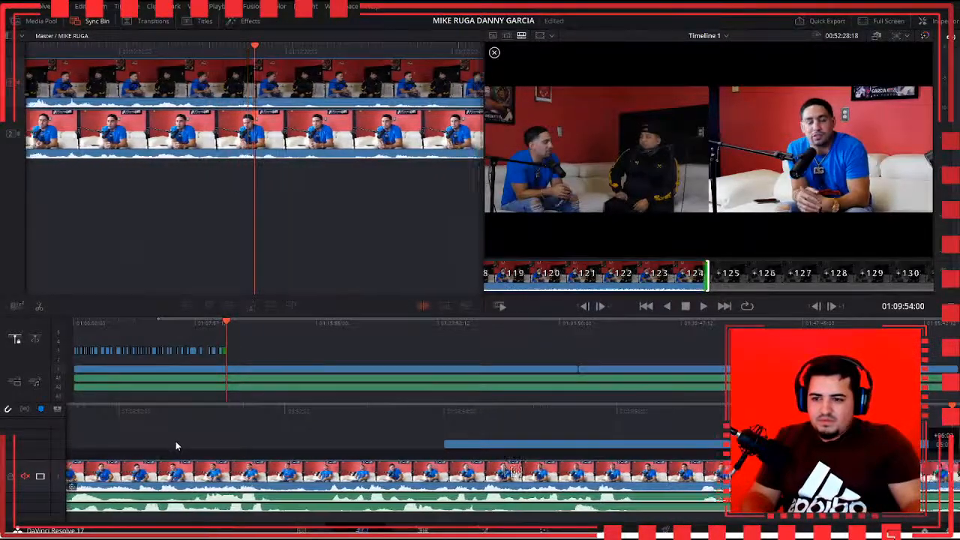
pyautogui.press('space')
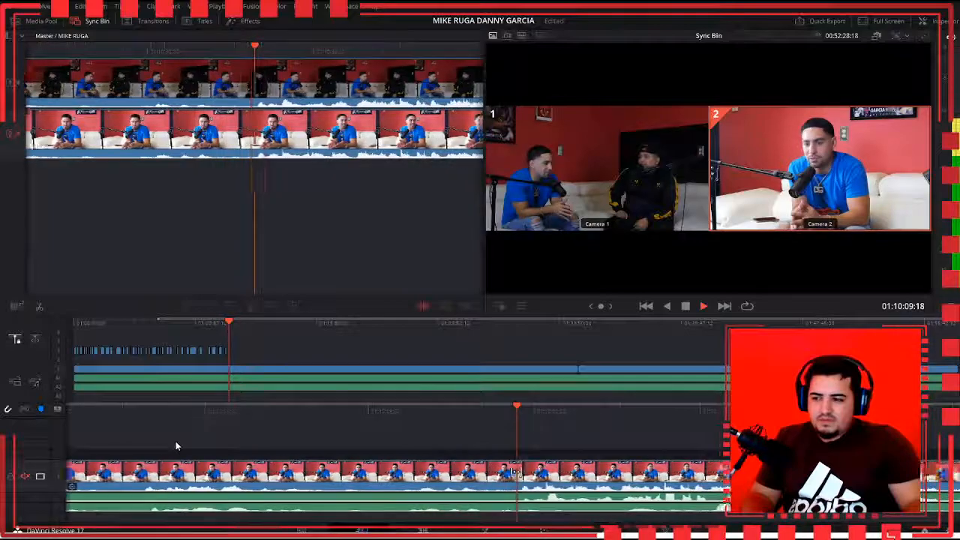
# Step: Switch to the Edit page and review the earlier cutaways in the timeline around 01:02:00
pyautogui.press('space')
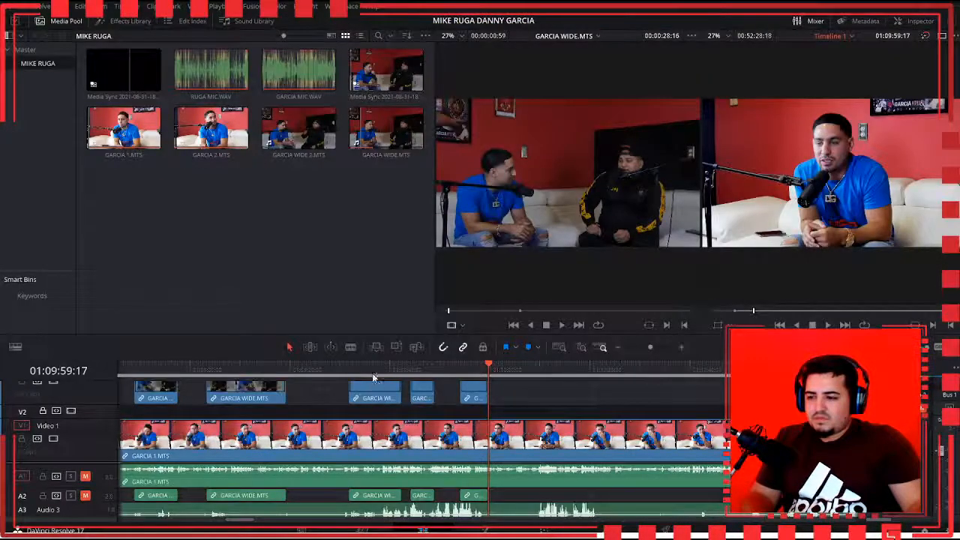
pyautogui.scroll(10, 420, 435)
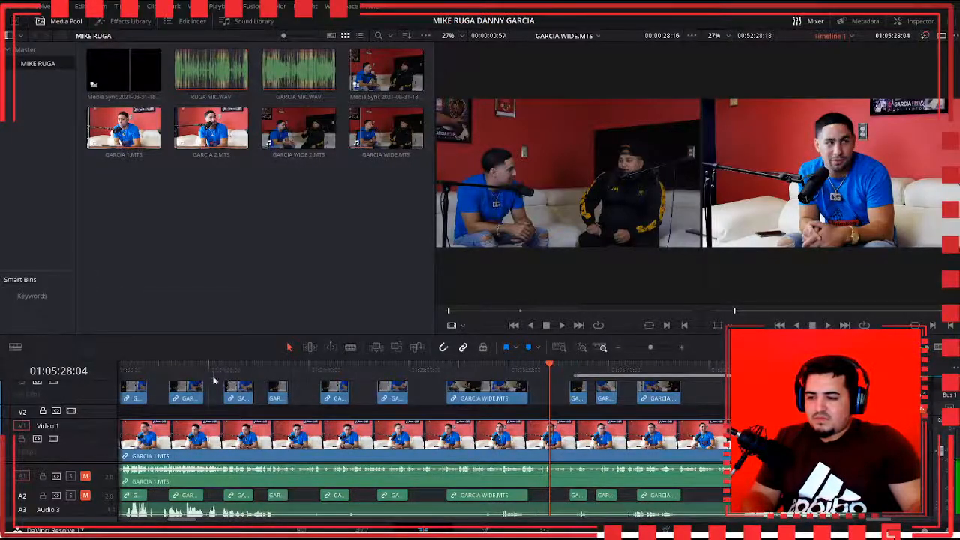
pyautogui.moveTo(118, 366); pyautogui.dragTo(750, 367)
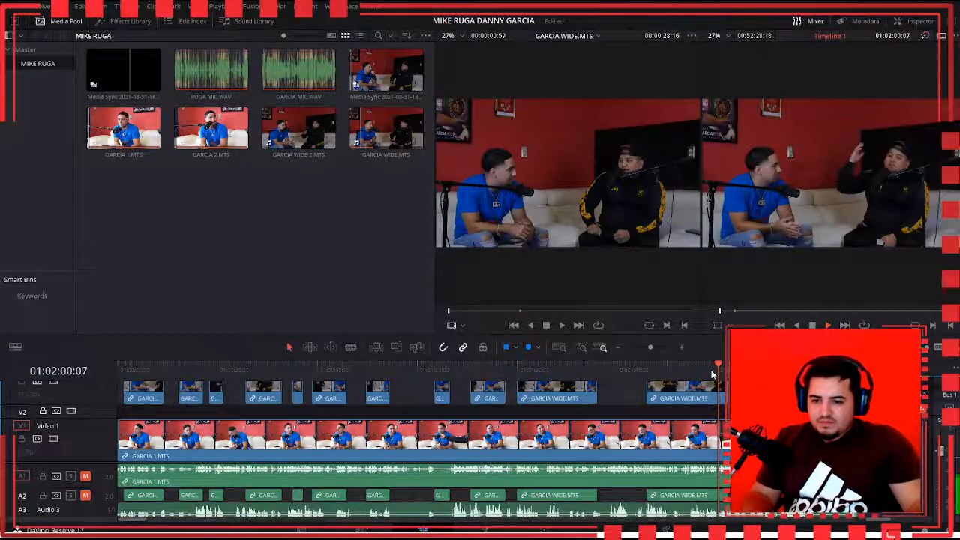
# Step: Play the Edit page timeline from 01:02:00:07 to 01:06:41:18, checking the Camera 1 cutaways
pyautogui.press('space')
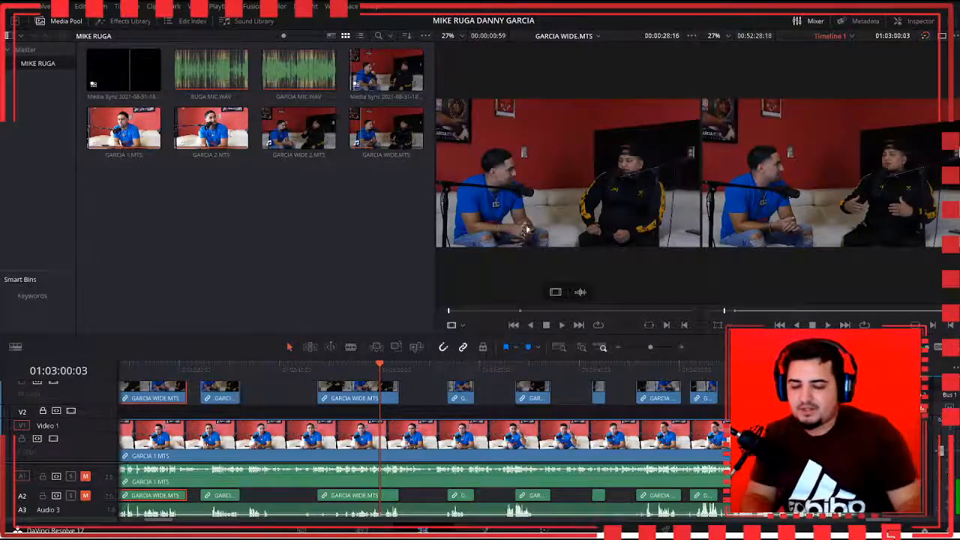
pyautogui.press('space')
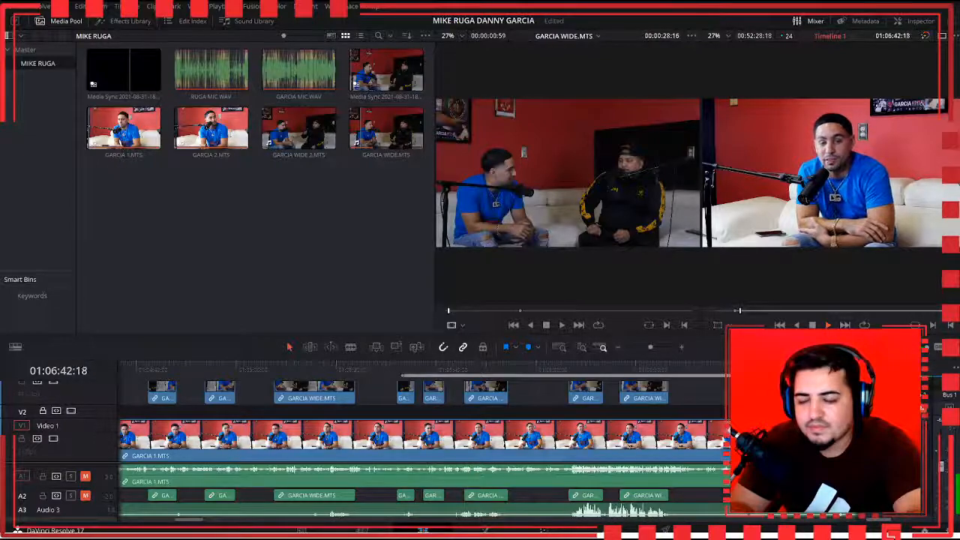
pyautogui.press('space')
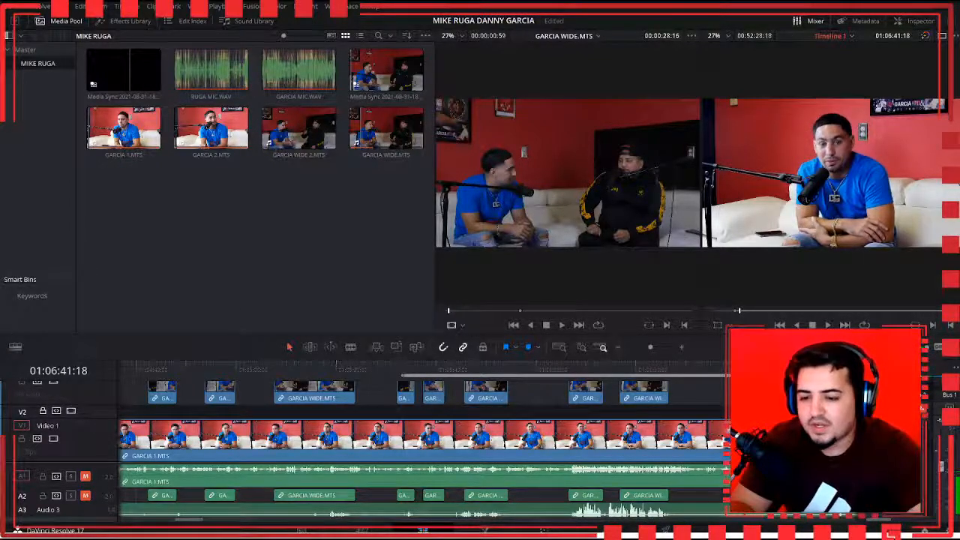
# Step: Switch to the Cut page and place a Camera 1 cutaway starting at 01:06:32:08 with its end at about 01:06:37:00
pyautogui.press('j')
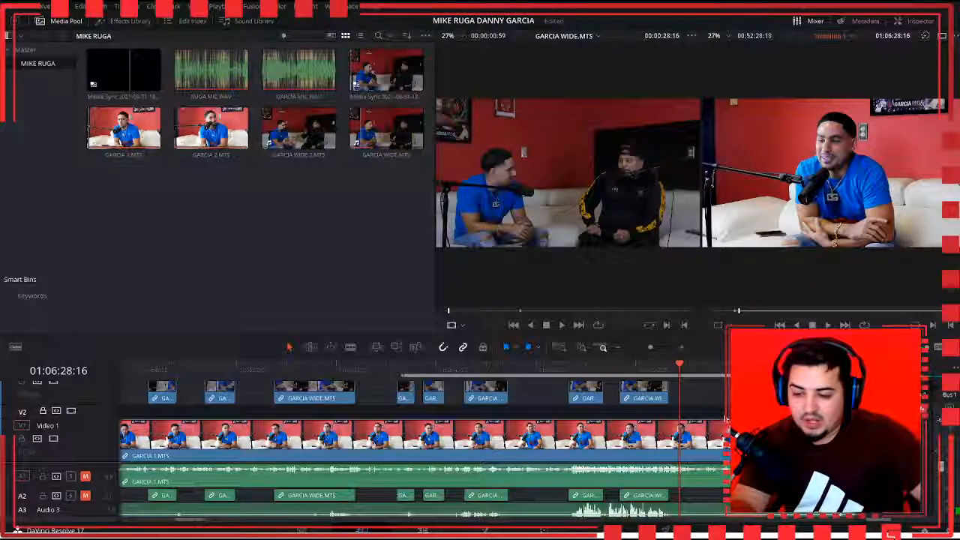
pyautogui.hotkey('shift', '3')
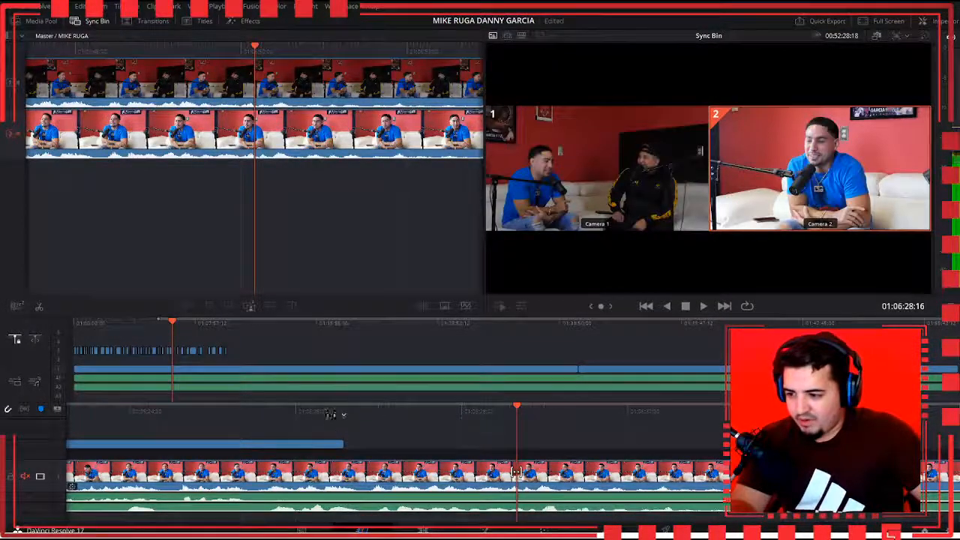
pyautogui.press('j')
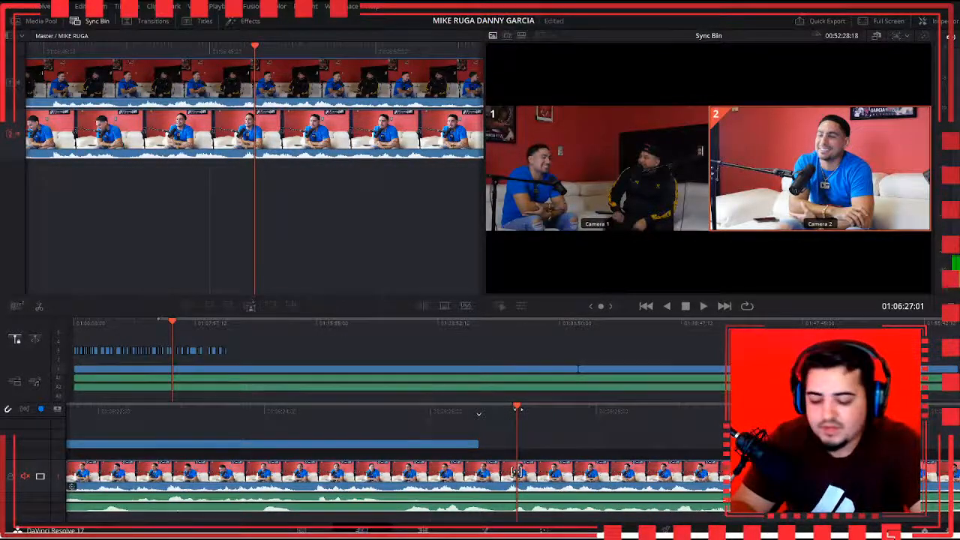
pyautogui.press('l')
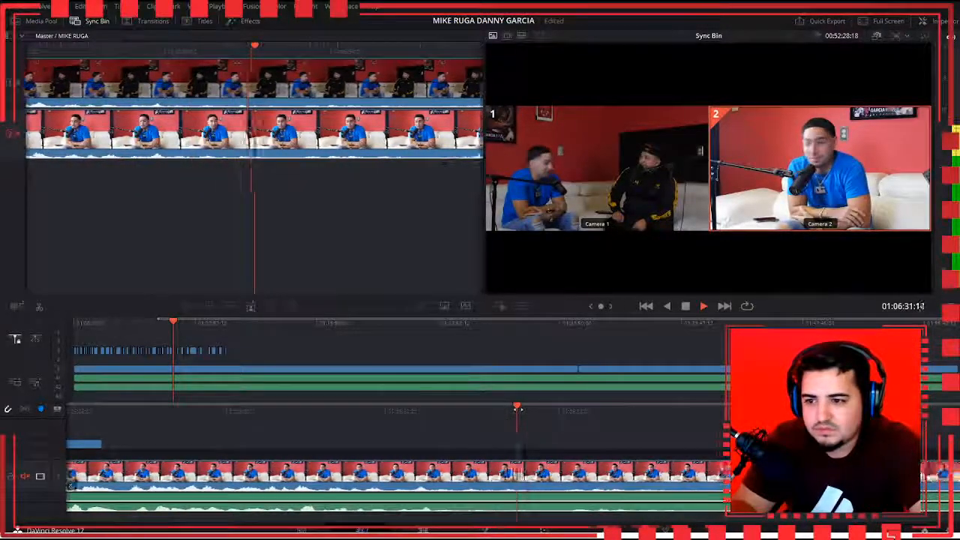
pyautogui.press('k')
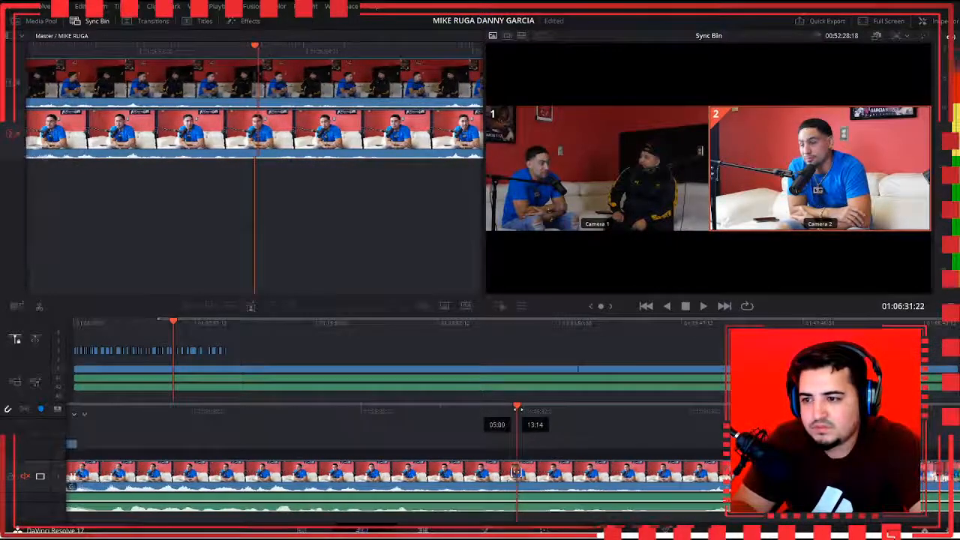
pyautogui.press('space')
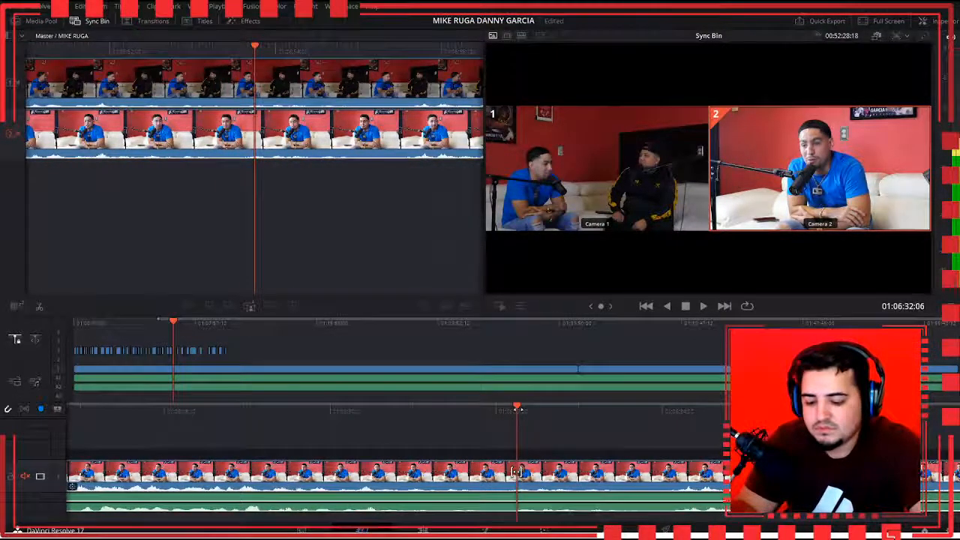
pyautogui.press('space')
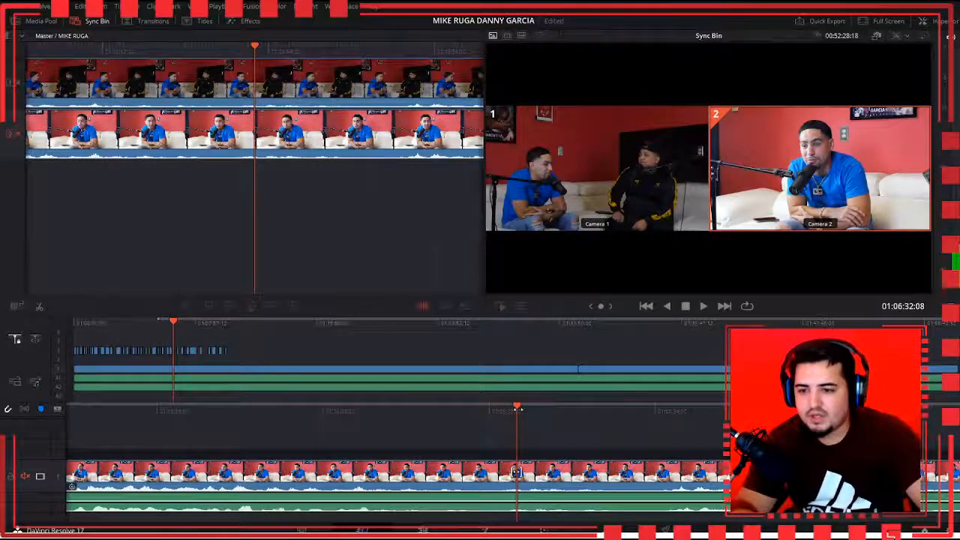
pyautogui.moveTo(518, 409); pyautogui.dragTo(750, 409)
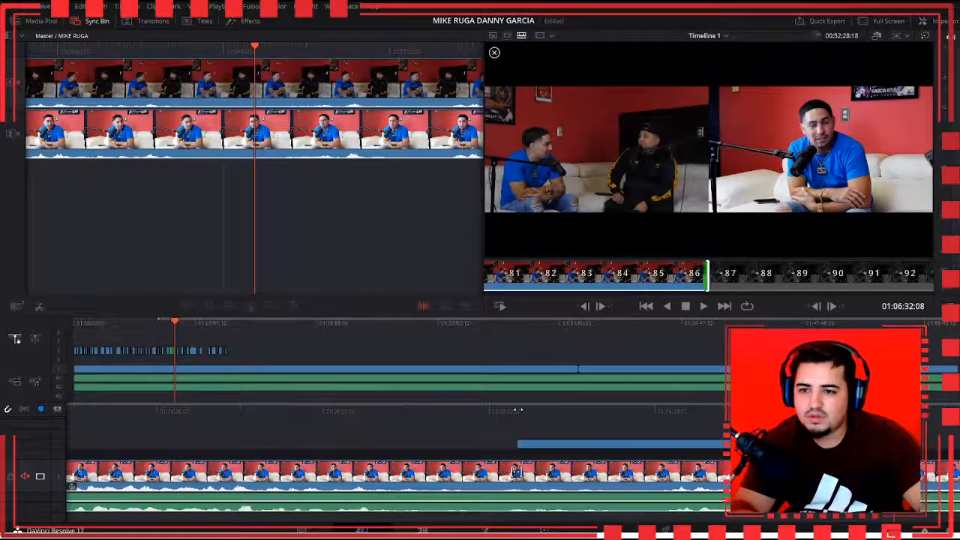
pyautogui.moveTo(518, 410); pyautogui.dragTo(517, 410)
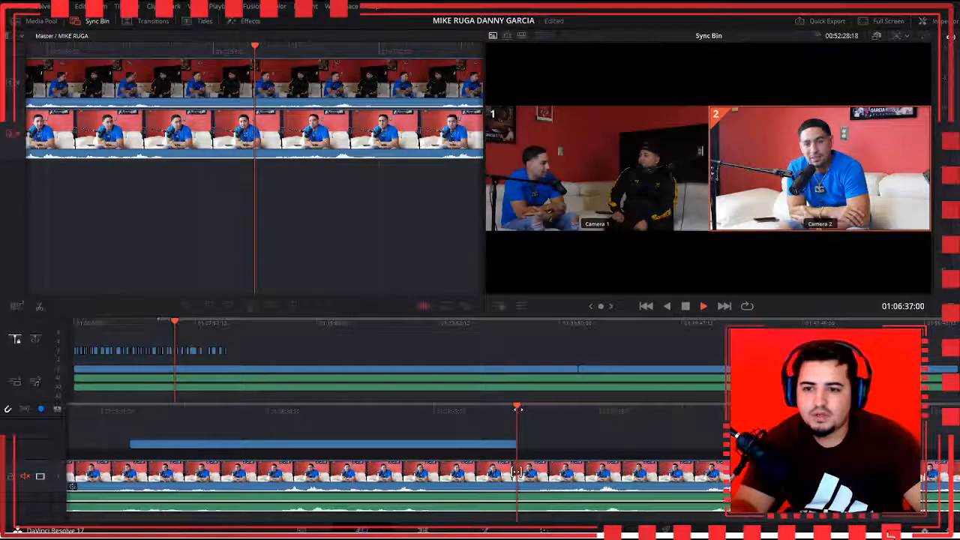
# Step: Play through the cutaways from 01:06:37:00 to 01:08:19:02, examining each switch between Camera 1 and Camera 2
pyautogui.press('space')
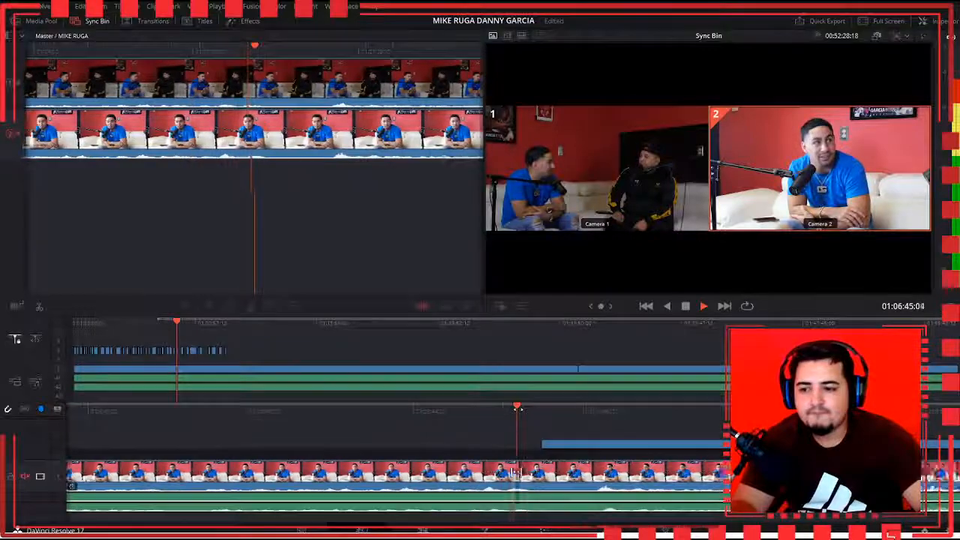
pyautogui.press('1')
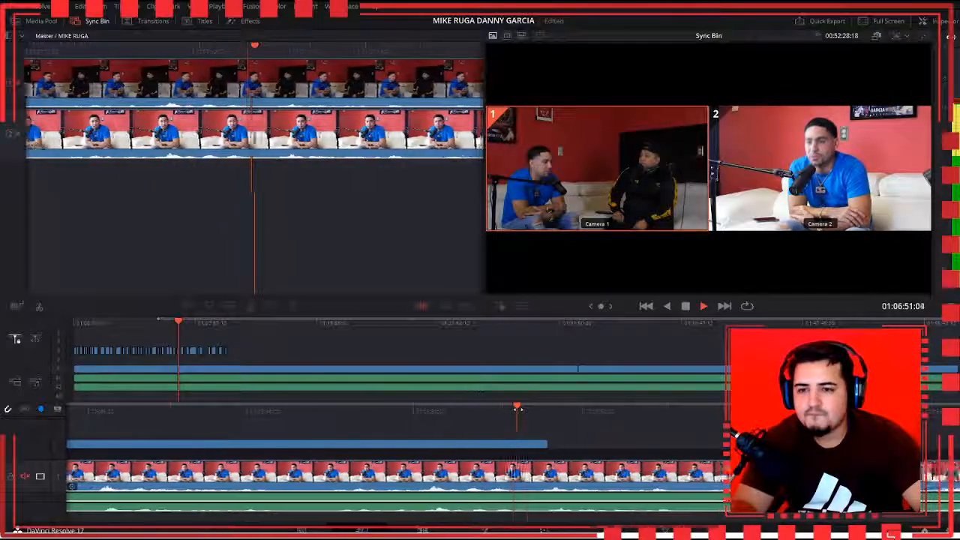
pyautogui.press('2')
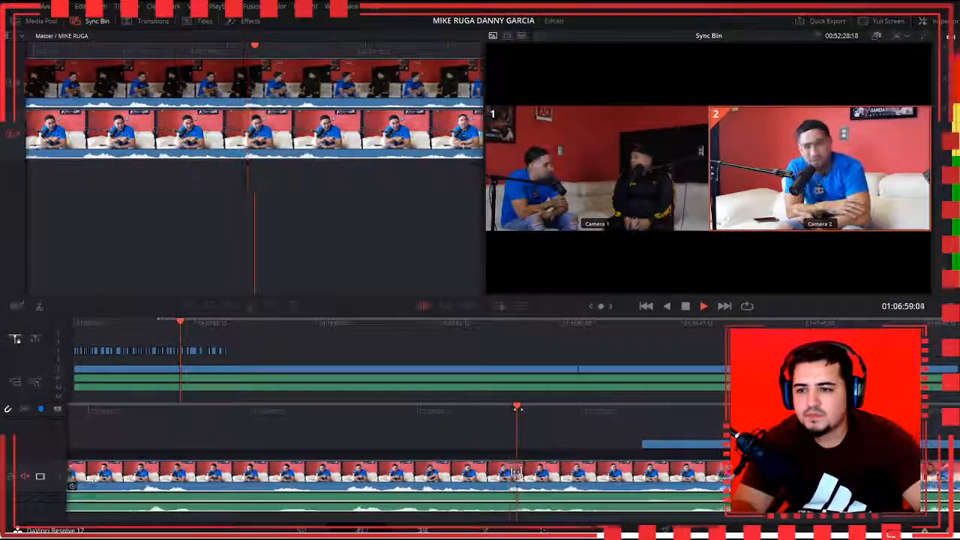
pyautogui.press('1')
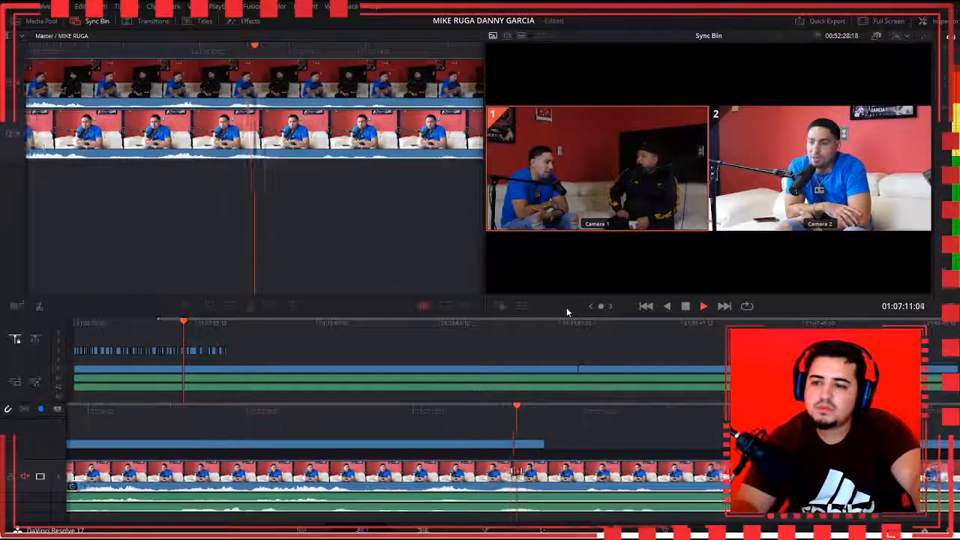
pyautogui.press('2')
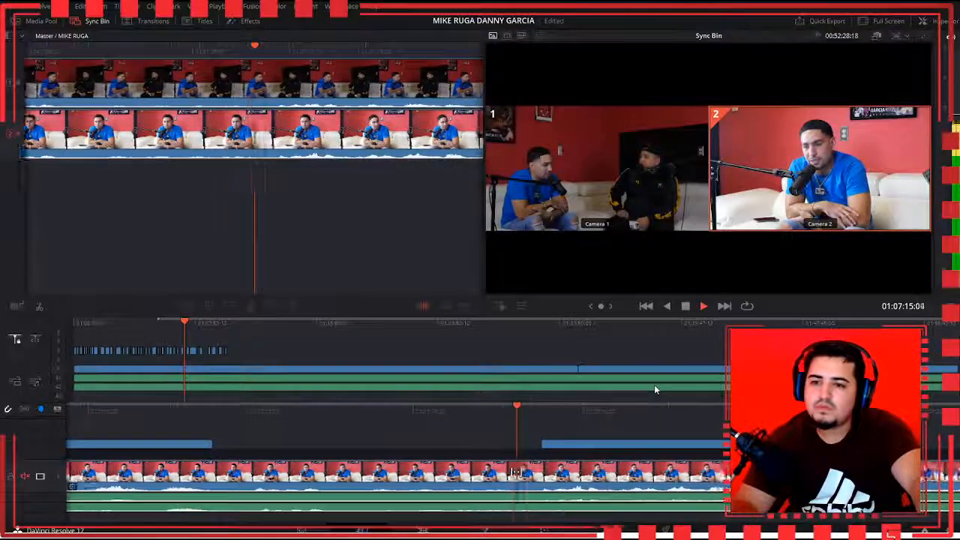
pyautogui.press('1')
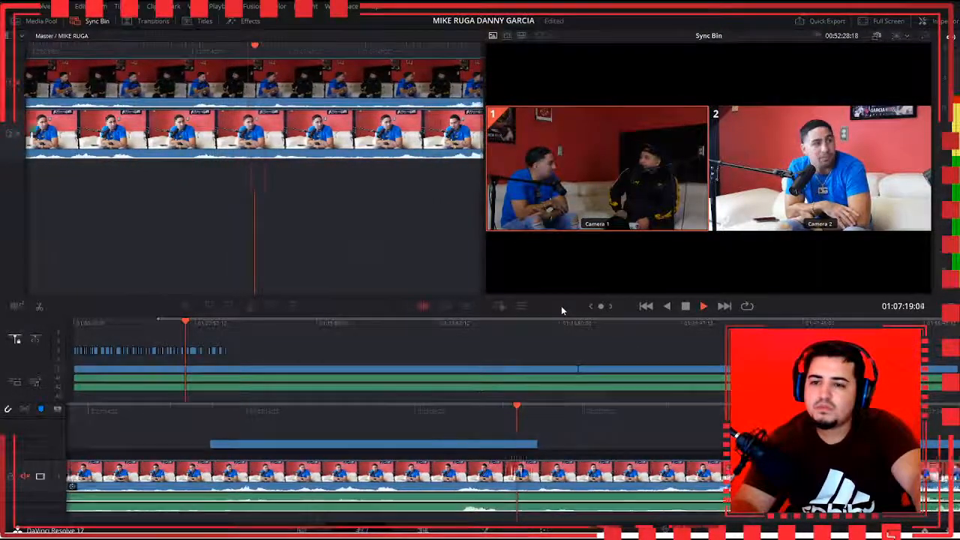
pyautogui.press('2')
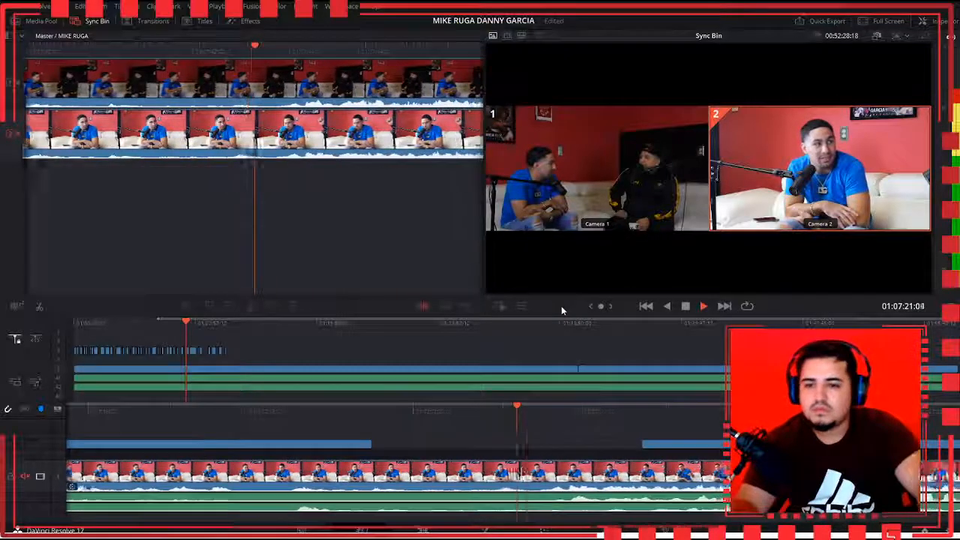
pyautogui.press('1')
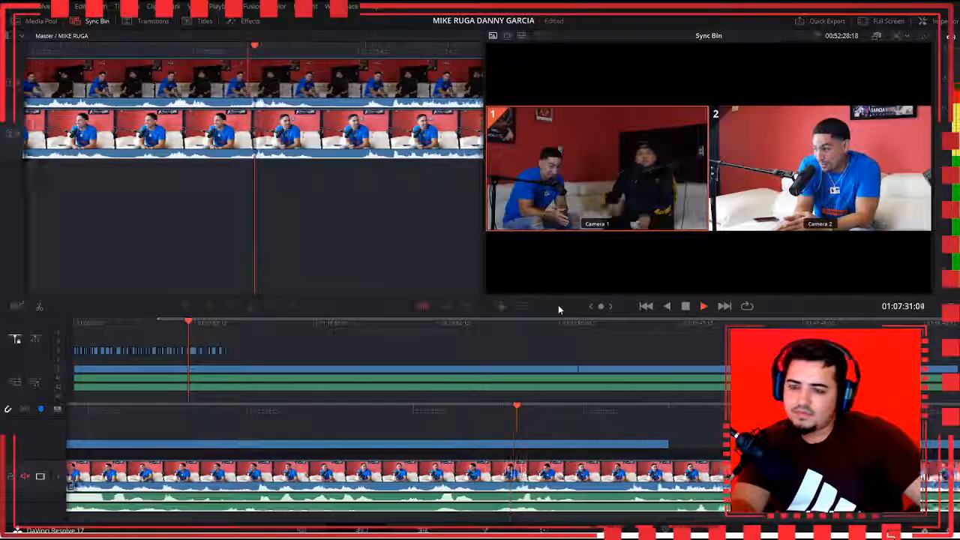
pyautogui.press('2')
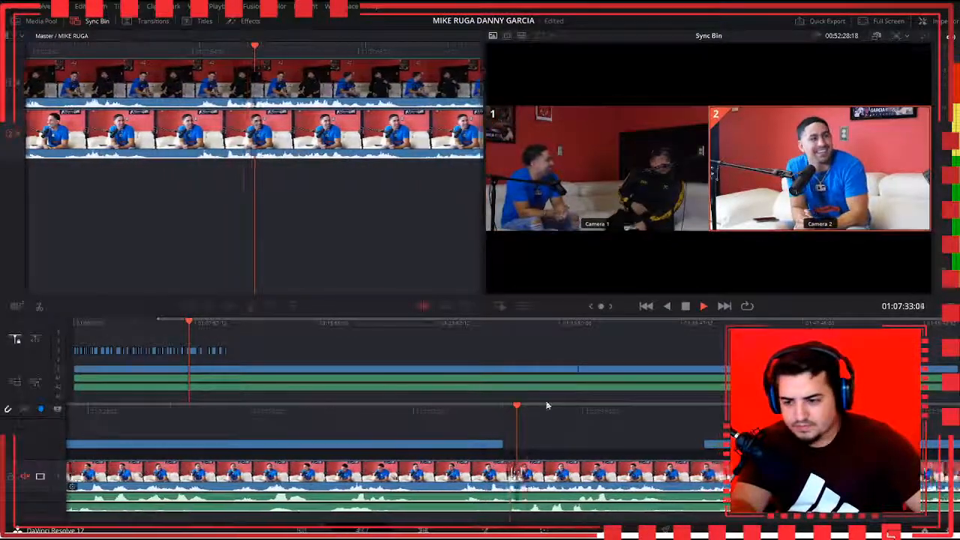
pyautogui.press('1')
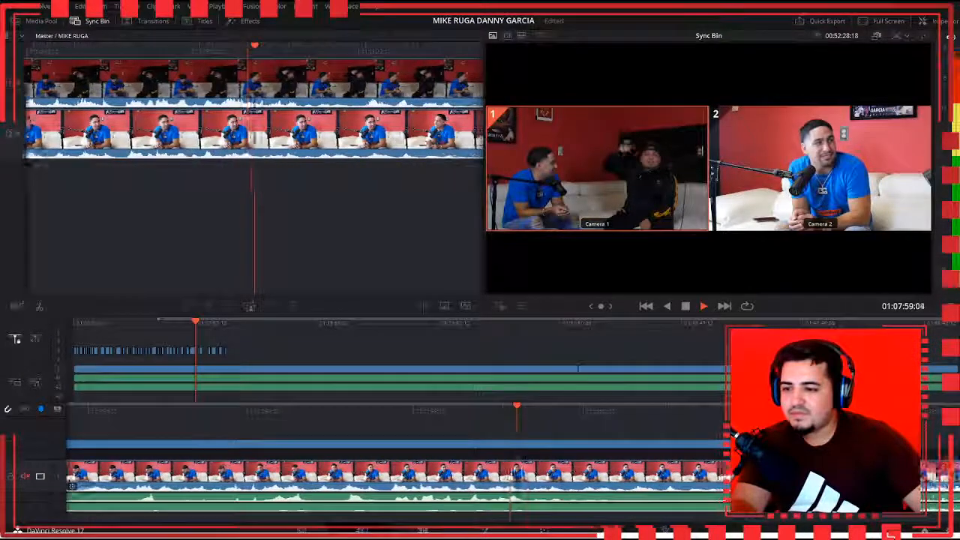
pyautogui.press('space')
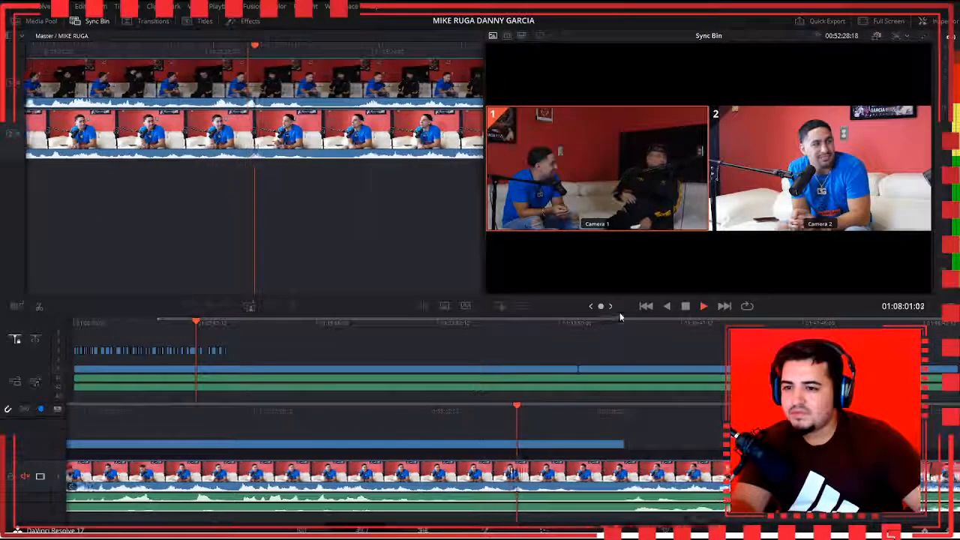
pyautogui.press('2')
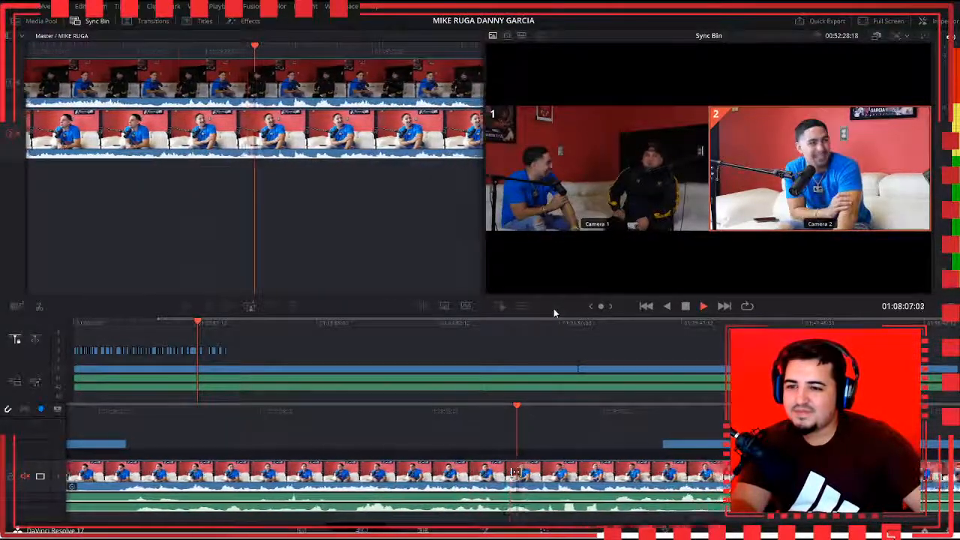
pyautogui.press('1')
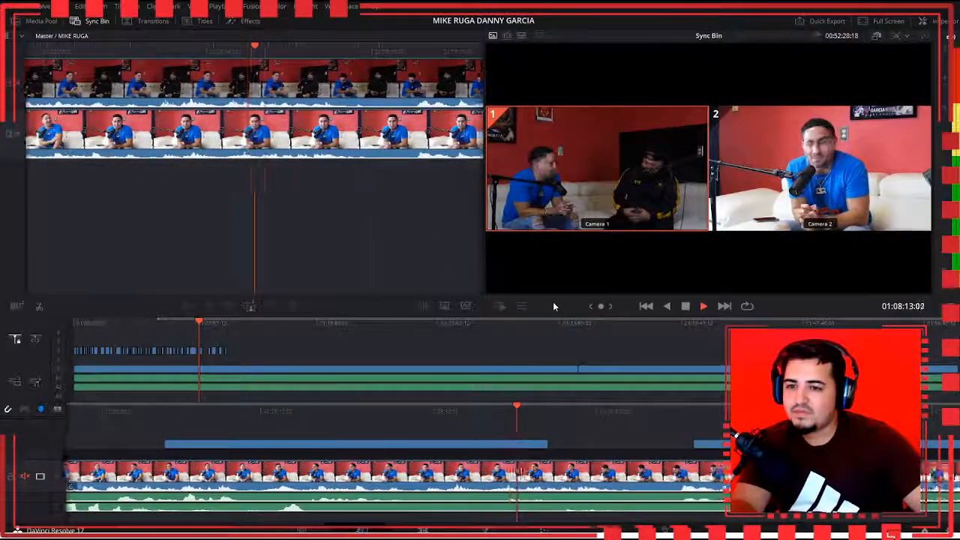
pyautogui.press('2')
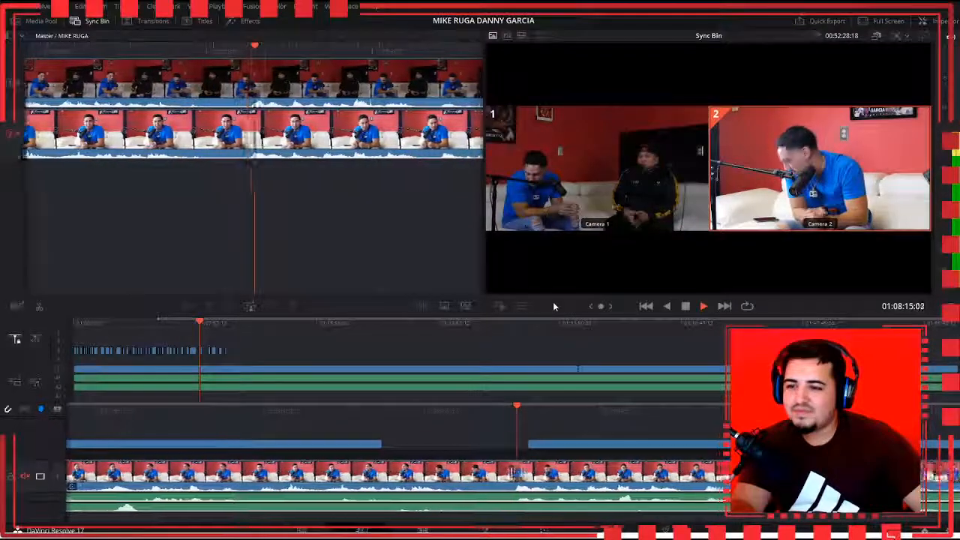
pyautogui.press('1')
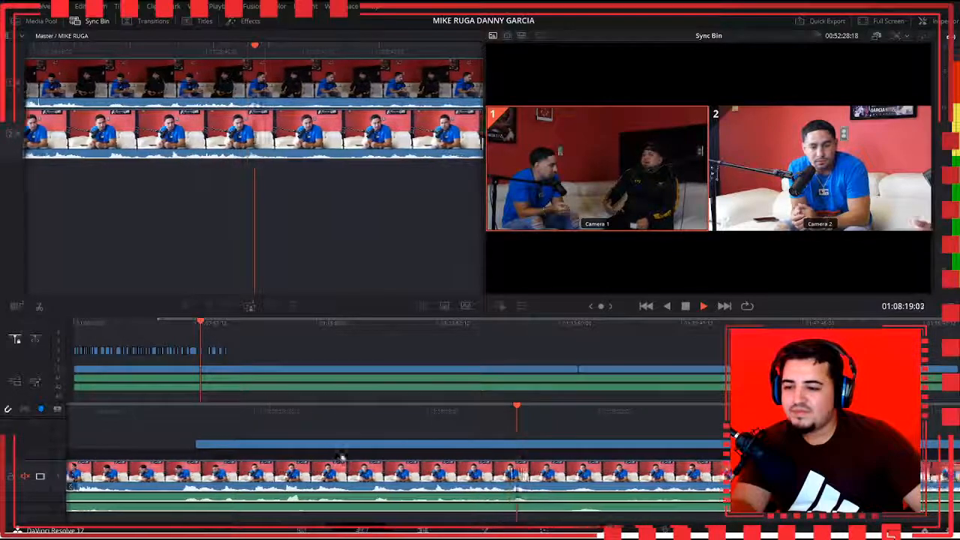
# Step: Switch to the Edit page and preview the GARCIA WIDE.MTS source clip from about 00:03:18:10
pyautogui.click(421, 530)
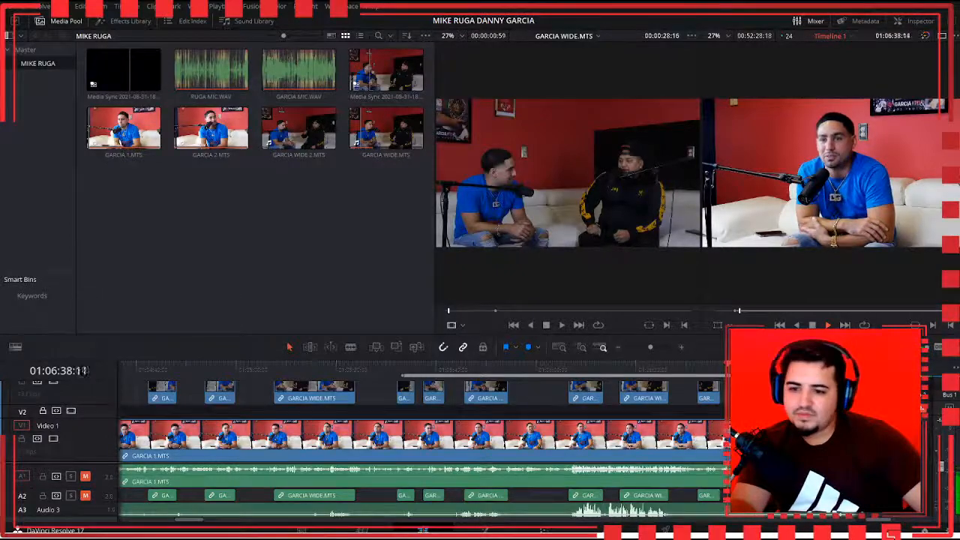
pyautogui.click(462, 312)
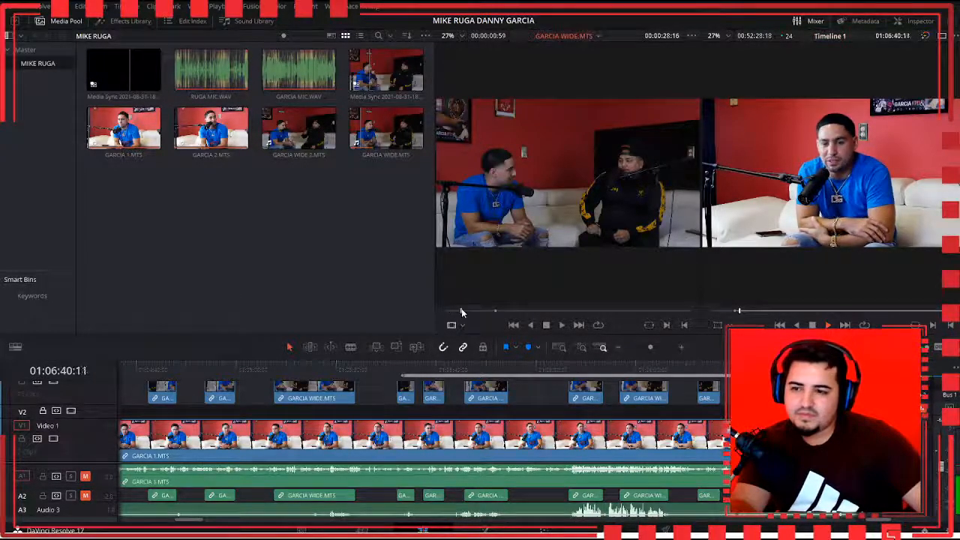
pyautogui.click(470, 311)
pyautogui.press('space')
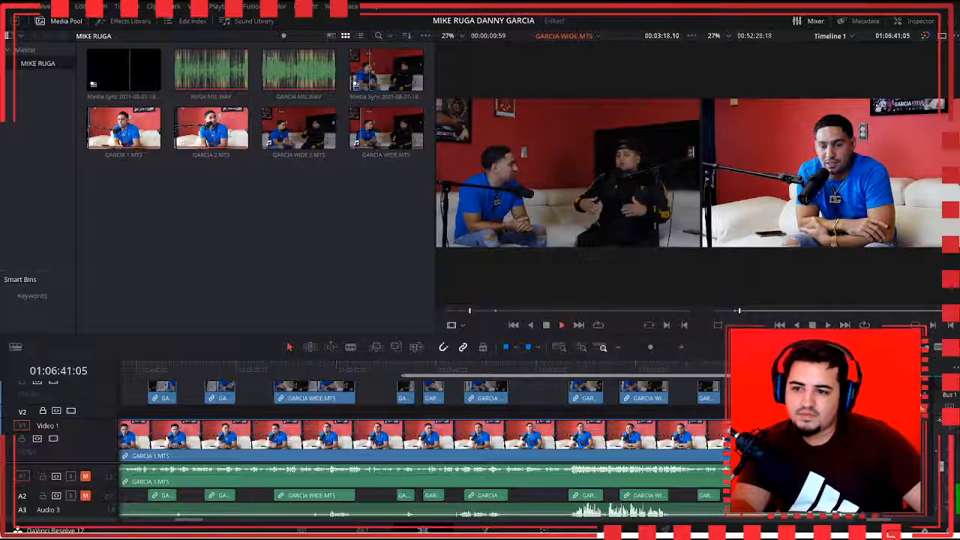
# Step: Play the timeline up to 01:07:38:18 and step back to recheck the cutaway around that point
pyautogui.click(721, 438)
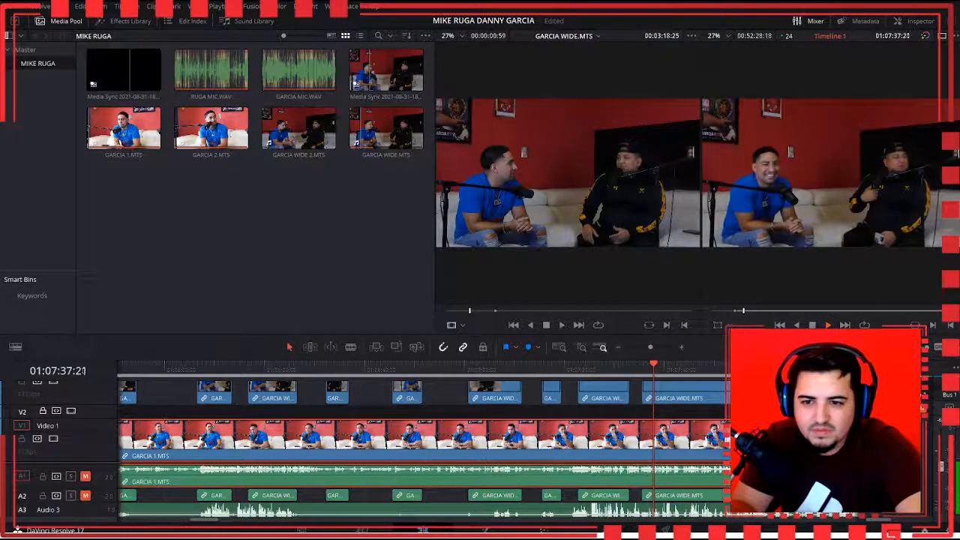
pyautogui.press('space')
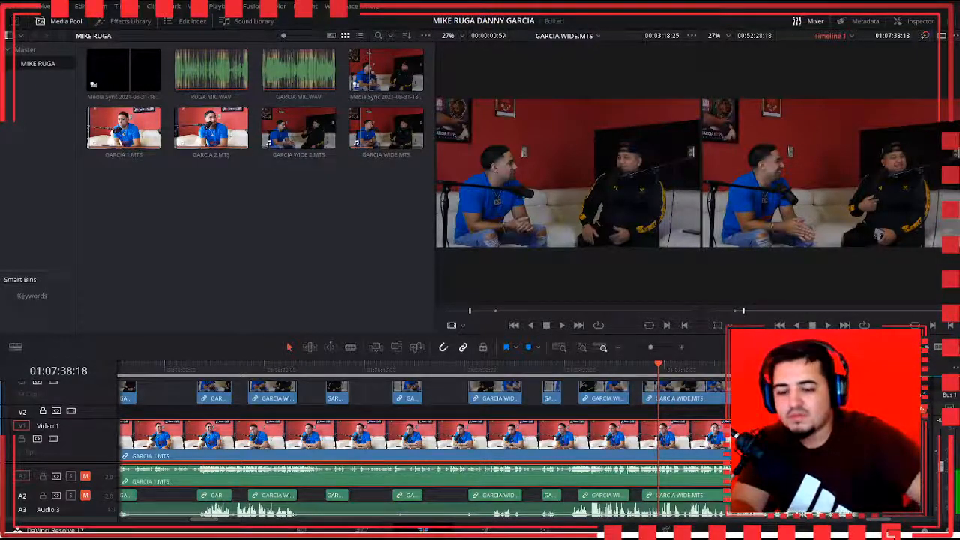
pyautogui.press('Left')
pyautogui.press('Left')
pyautogui.press('Left')
pyautogui.press('Left')
pyautogui.press('Left')
pyautogui.press('Left')
pyautogui.press('Left')
pyautogui.press('Left')
pyautogui.press('j')
pyautogui.press('j')
# Step: Continue reviewing the cutaways in the timeline up to 01:09:25:03
pyautogui.press('space')
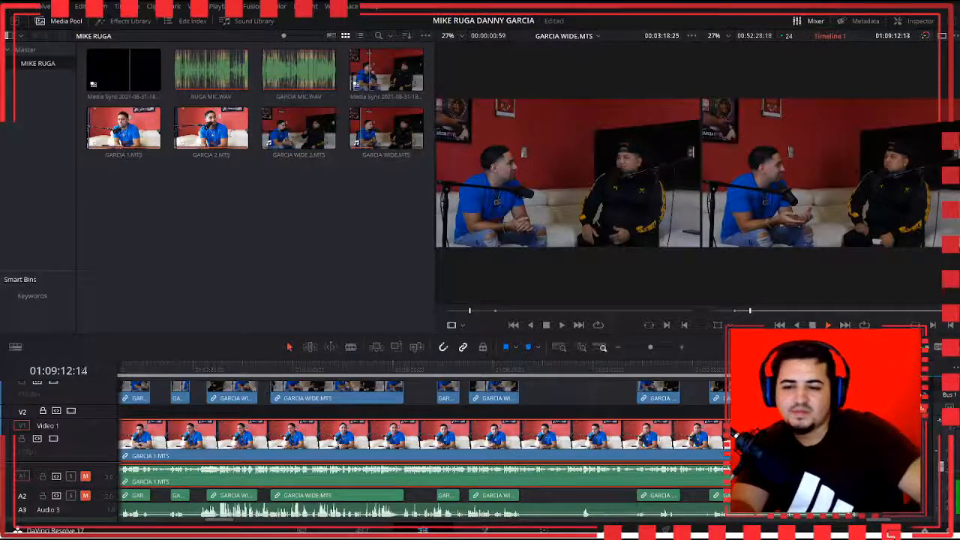
pyautogui.moveTo(208, 527); pyautogui.dragTo(231, 530)
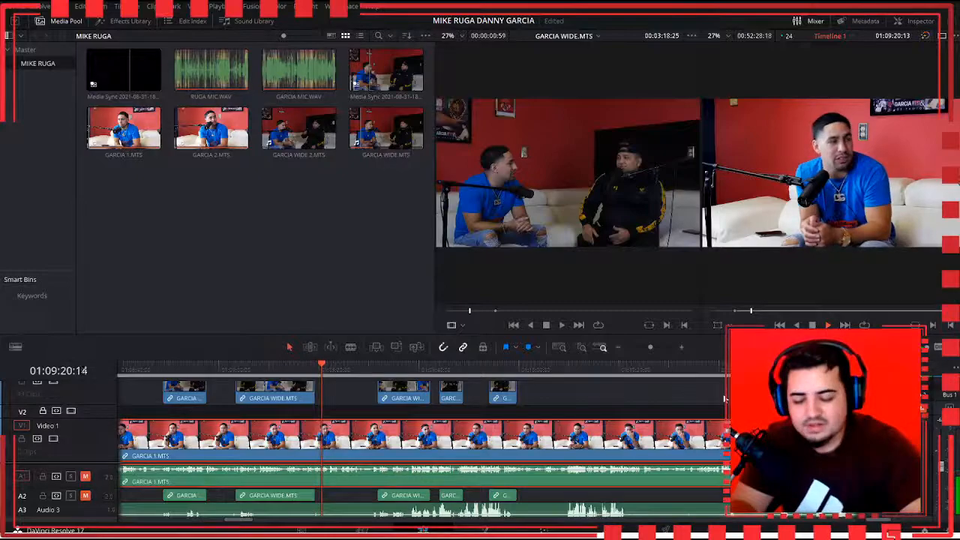
pyautogui.press('space')
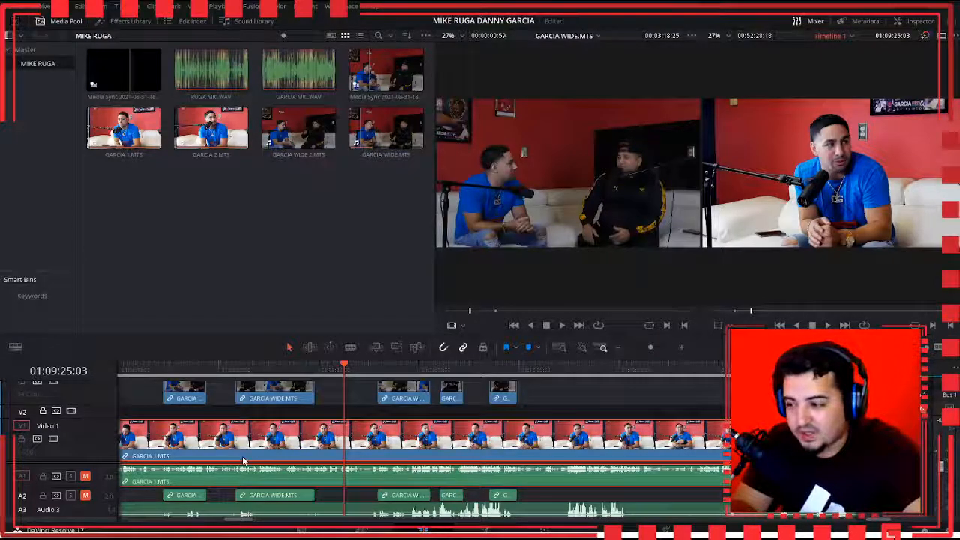
# Step: Place the playhead at 01:09:59:17, at the end of the last cutaway, and look over the cutaways along the timeline
pyautogui.click(333, 366)
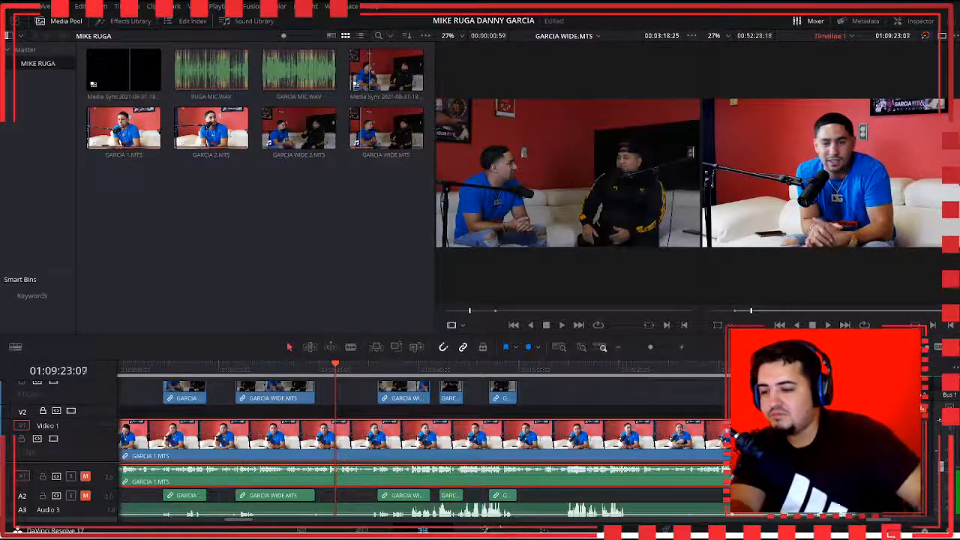
pyautogui.click(517, 365)
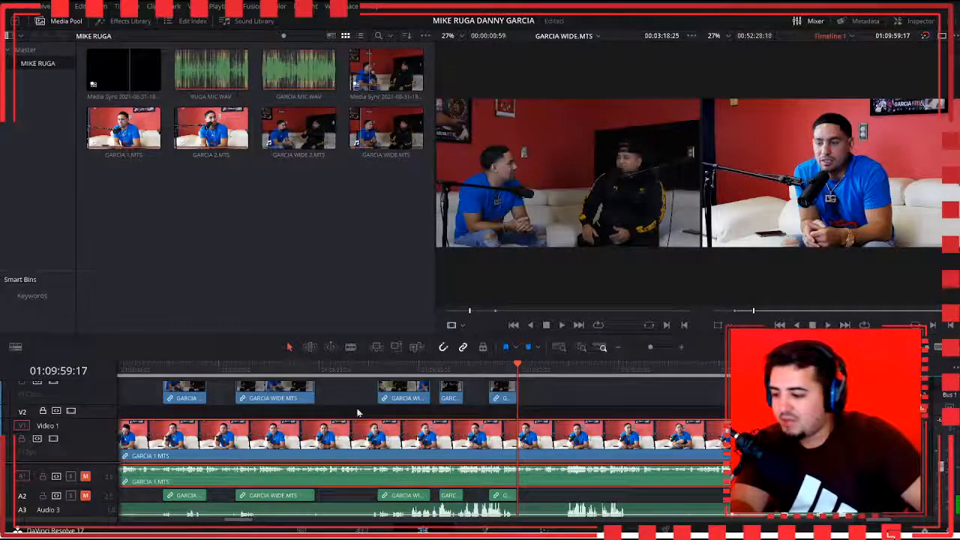
pyautogui.moveTo(242, 518); pyautogui.dragTo(190, 523)
pyautogui.hscroll(-5, 336, 518)
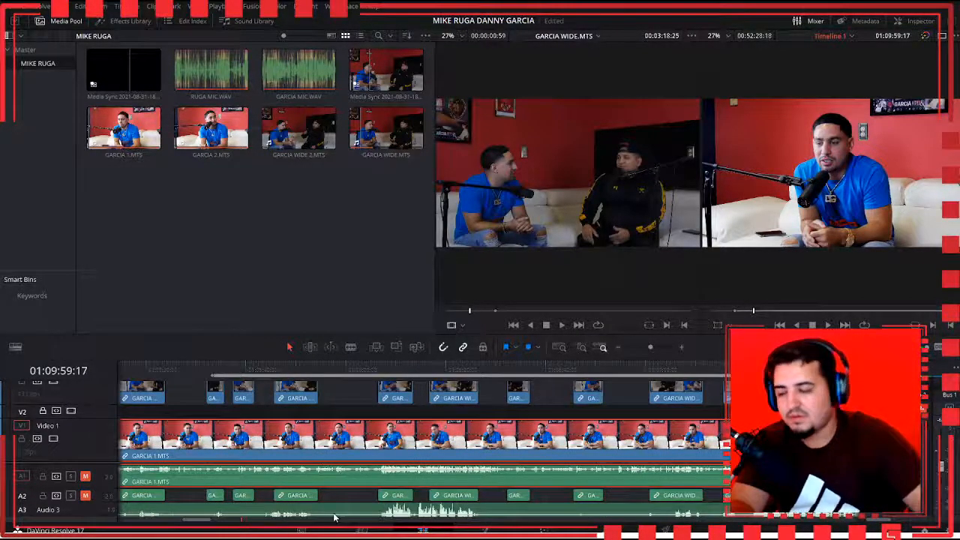
pyautogui.hscroll(-5, 336, 518)
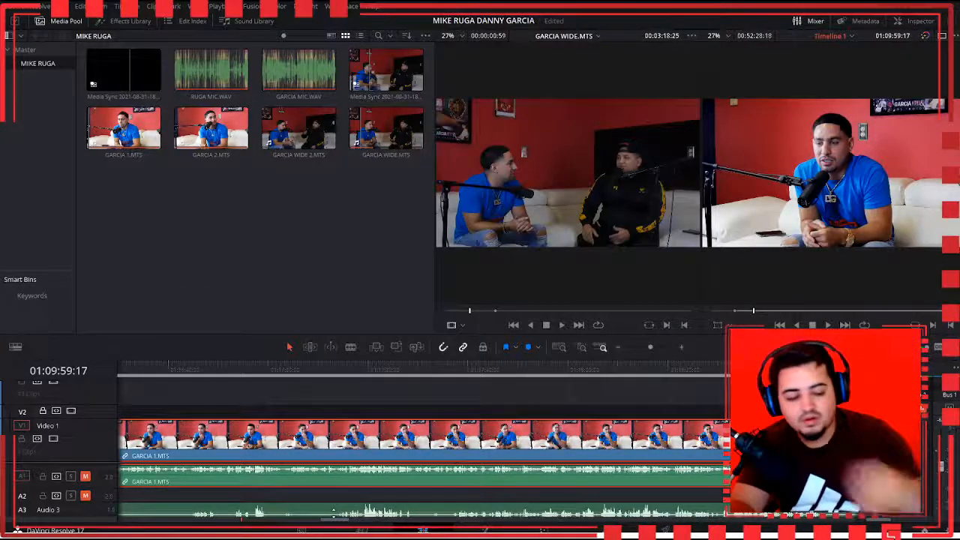
# Step: Switch to the Cut page and select the Camera 2 angle in the Sync Bin viewer
pyautogui.click(366, 531)
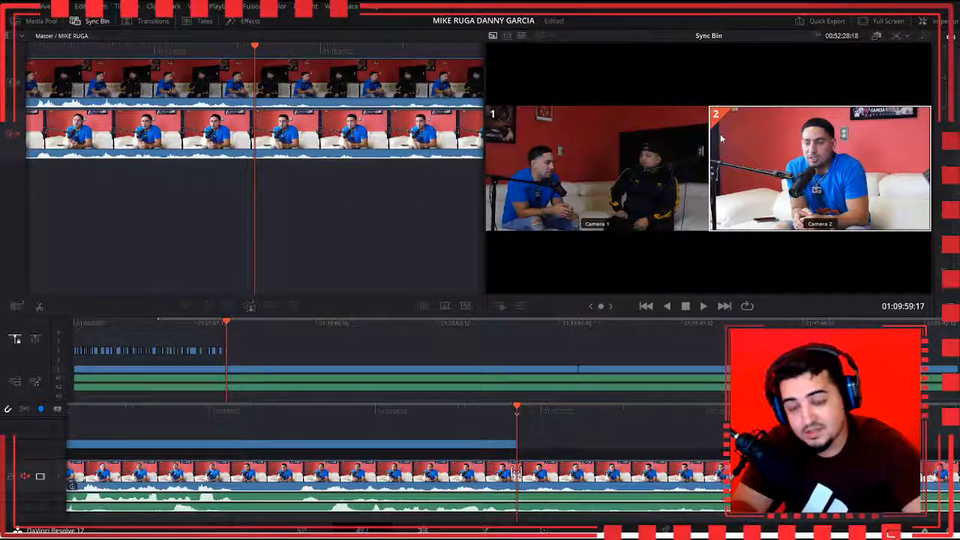
pyautogui.click(720, 134)
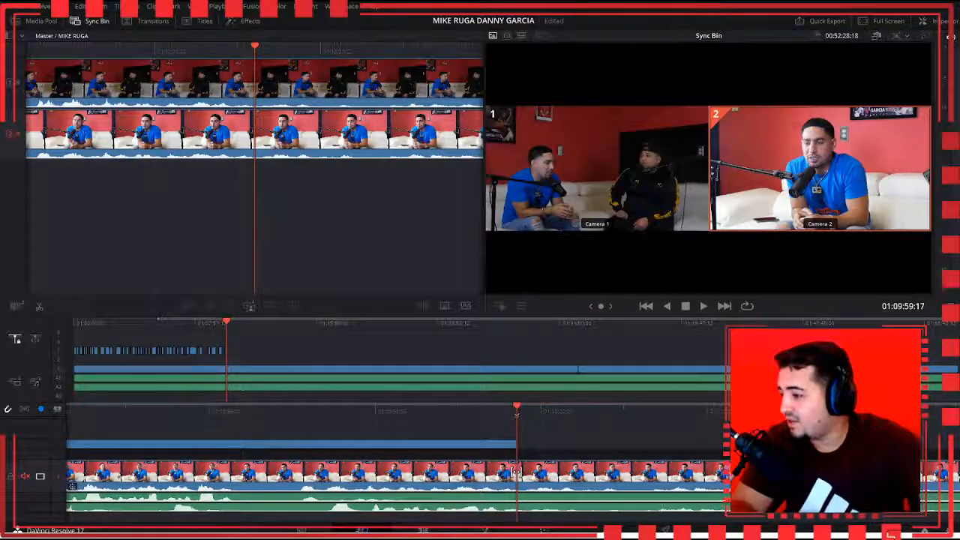